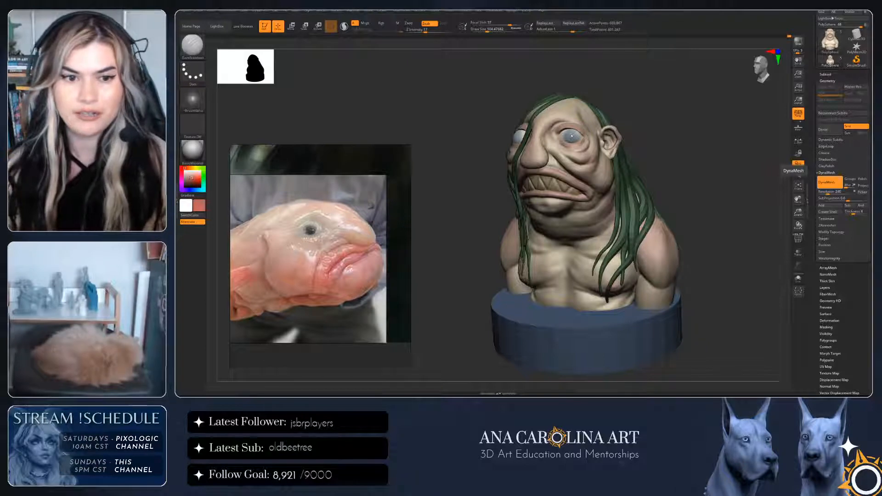
Examine the blobfish, horned-helmet and draugr reference images alongside the creature bust
drag(703, 221, 761, 200)
scroll(328, 336, down, 6)
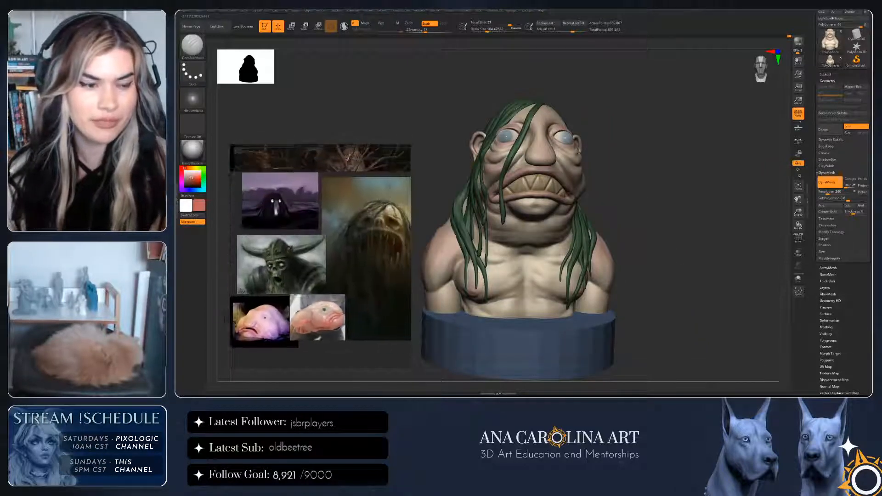
middle_drag(328, 336, 239, 363)
scroll(344, 271, up, 2)
mouse_move(345, 271)
middle_down()
mouse_move(308, 271)
mouse_move(389, 260)
middle_up()
middle_drag(235, 301, 337, 278)
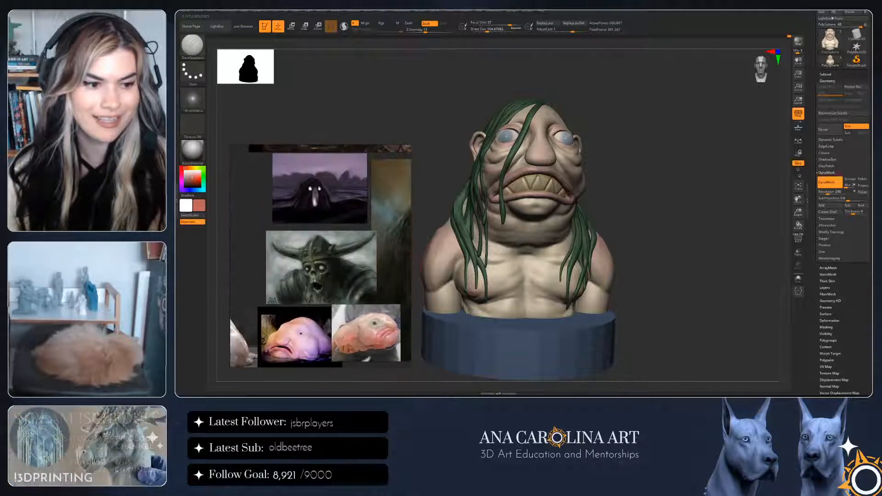
scroll(333, 276, up, 5)
scroll(340, 225, down, 5)
scroll(372, 294, up, 10)
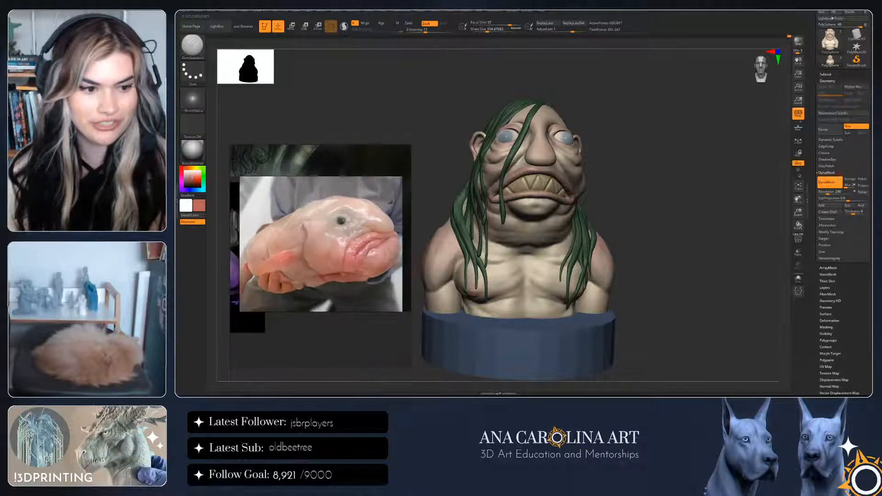
scroll(372, 269, down, 7)
middle_drag(371, 269, 372, 324)
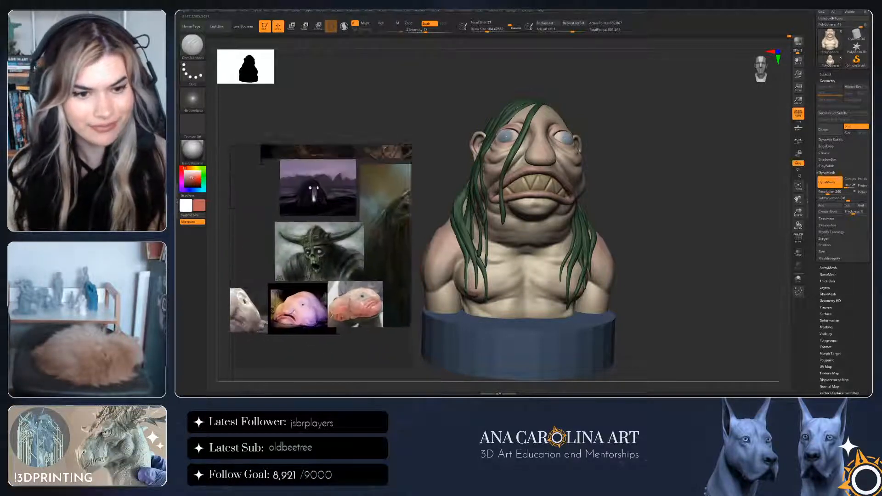
scroll(340, 285, down, 4)
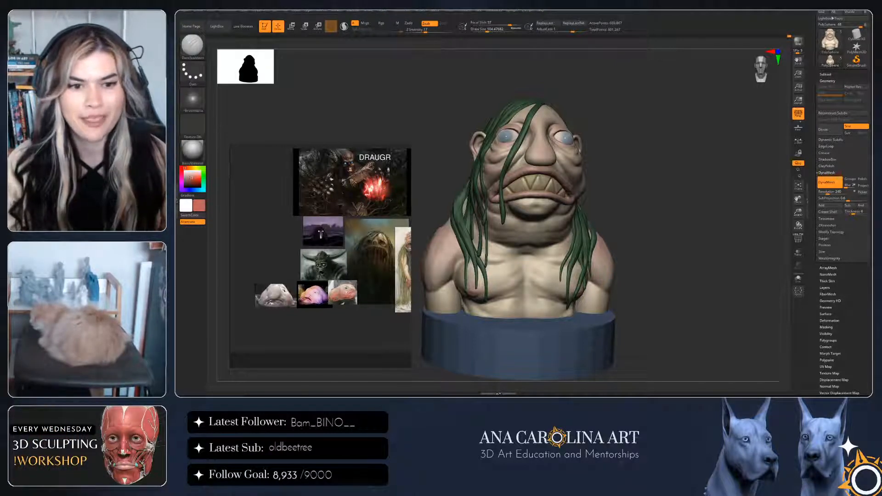
drag(650, 133, 611, 129)
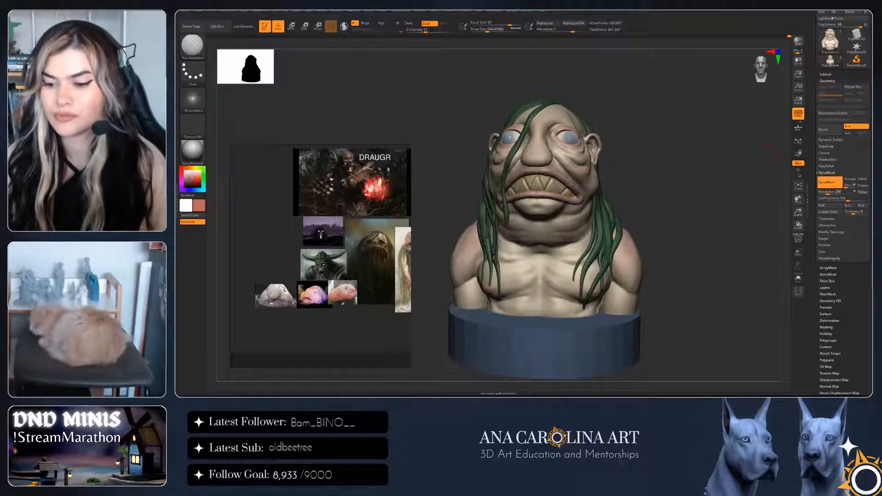
drag(763, 285, 776, 307)
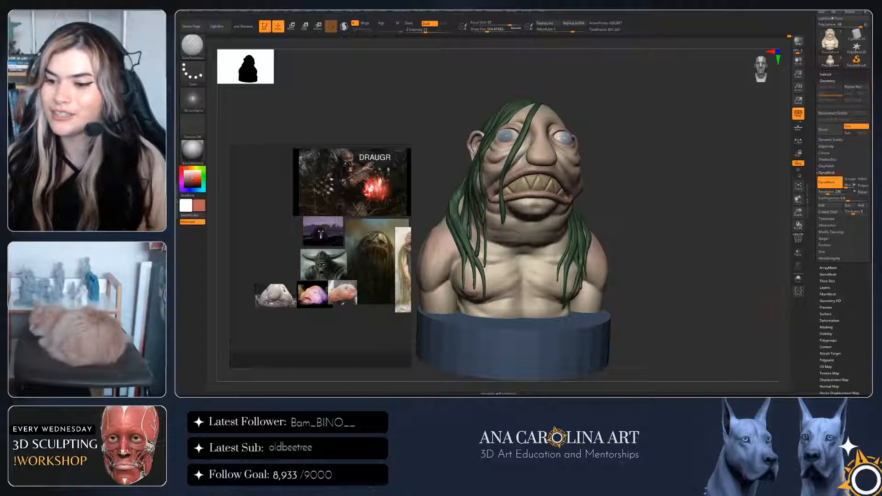
drag(735, 230, 666, 230)
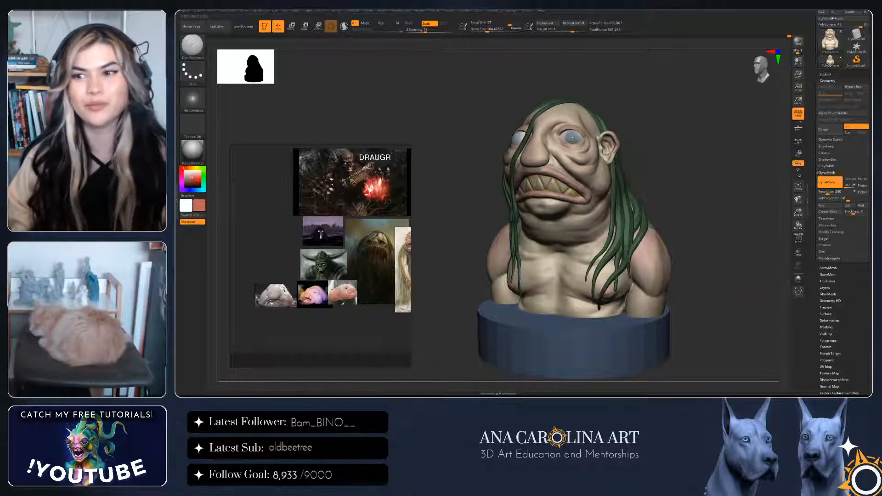
alt+drag(632, 166, 645, 161)
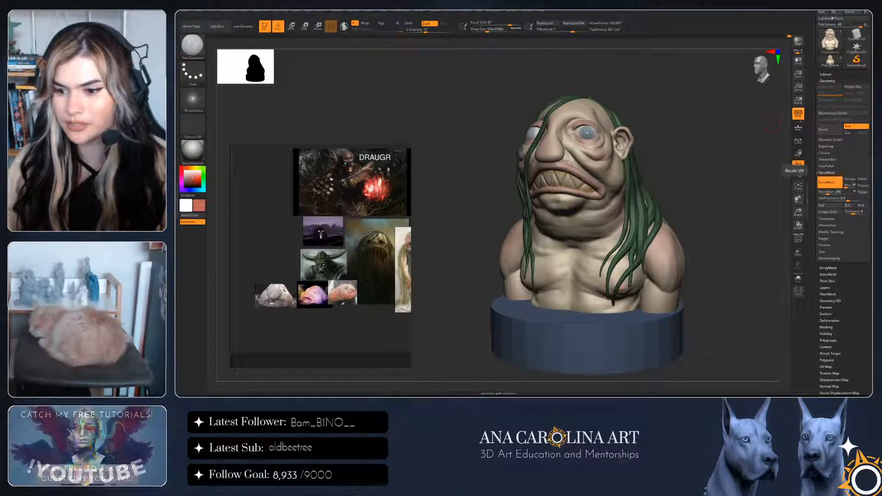
drag(773, 123, 744, 124)
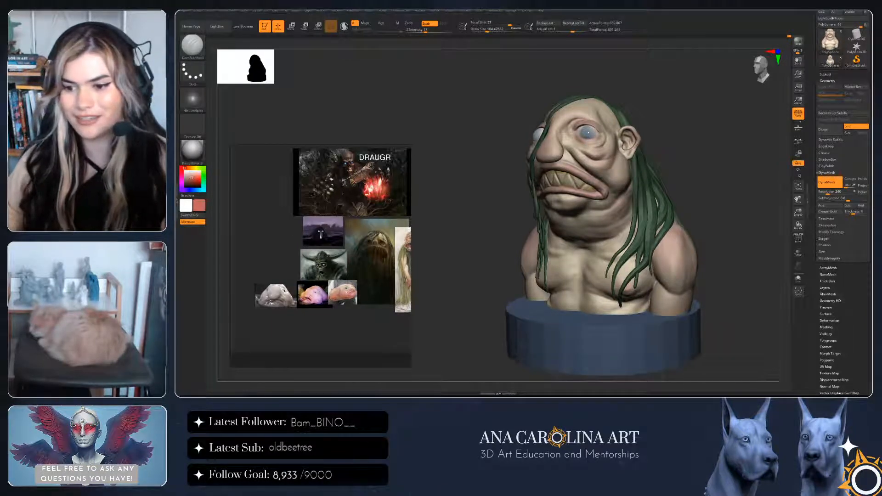
mouse_move(735, 184)
shift+mouse_down()
mouse_move(759, 185)
mouse_move(765, 206)
mouse_move(689, 223)
mouse_move(735, 198)
shift+mouse_up()
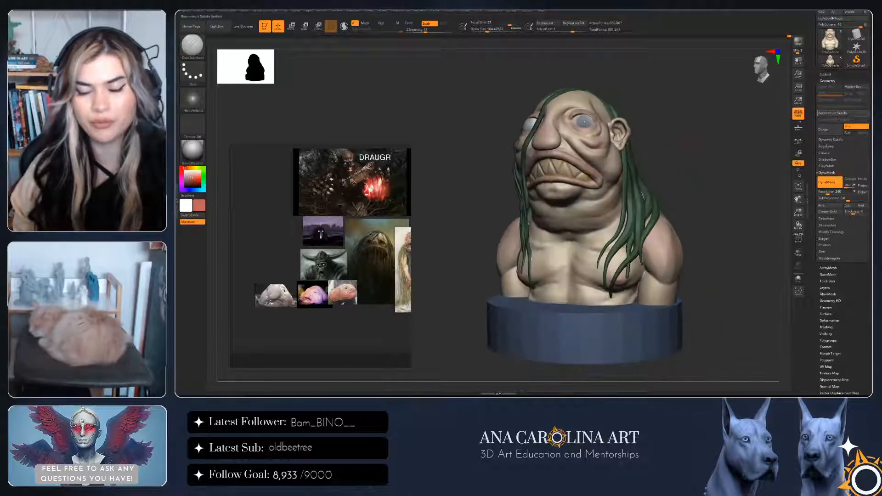
Duplicate the creature's body subtool, make the copy active and isolate it in Solo view
click(826, 75)
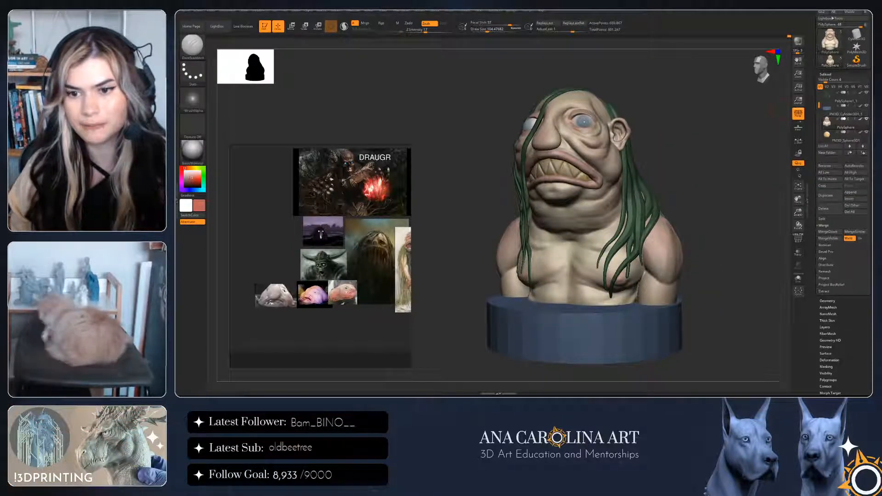
click(826, 195)
click(846, 138)
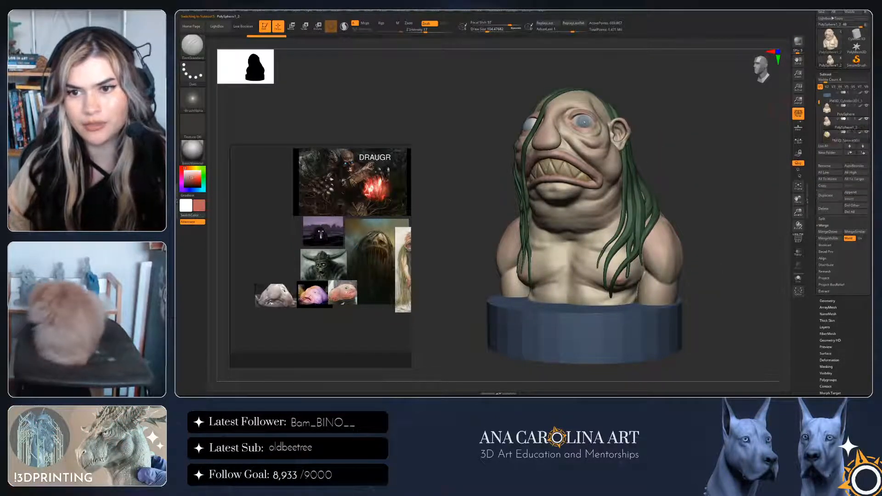
click(798, 278)
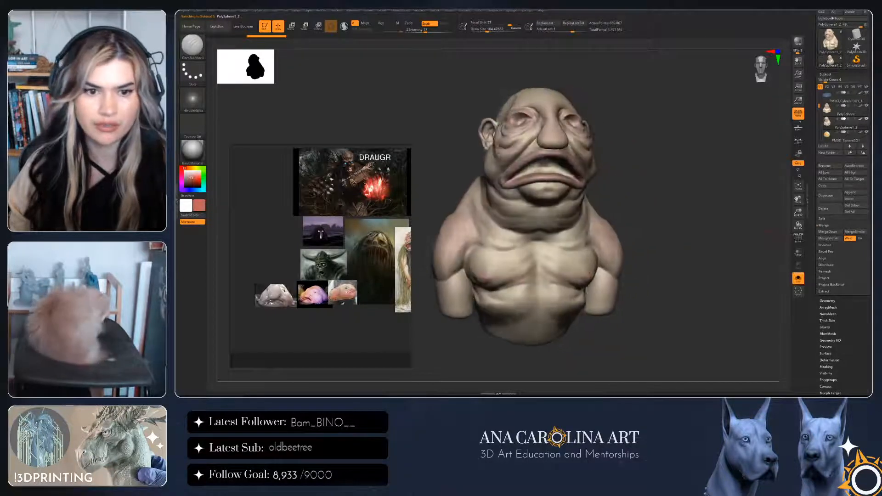
mouse_move(707, 221)
mouse_down()
mouse_move(593, 225)
mouse_move(648, 216)
mouse_move(694, 223)
mouse_move(694, 211)
mouse_up()
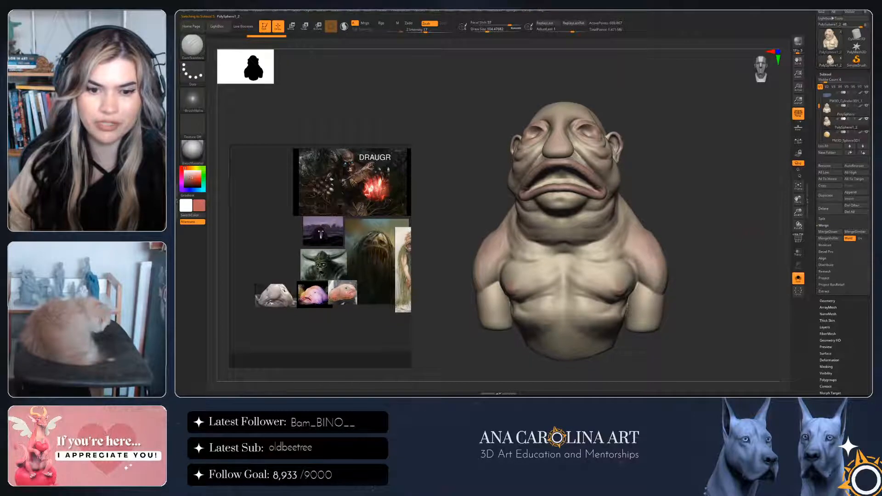
Open the ZRemesher settings in the duplicated body's geometry options
mouse_move(867, 321)
mouse_down()
mouse_move(867, 296)
mouse_move(867, 306)
mouse_up()
click(828, 299)
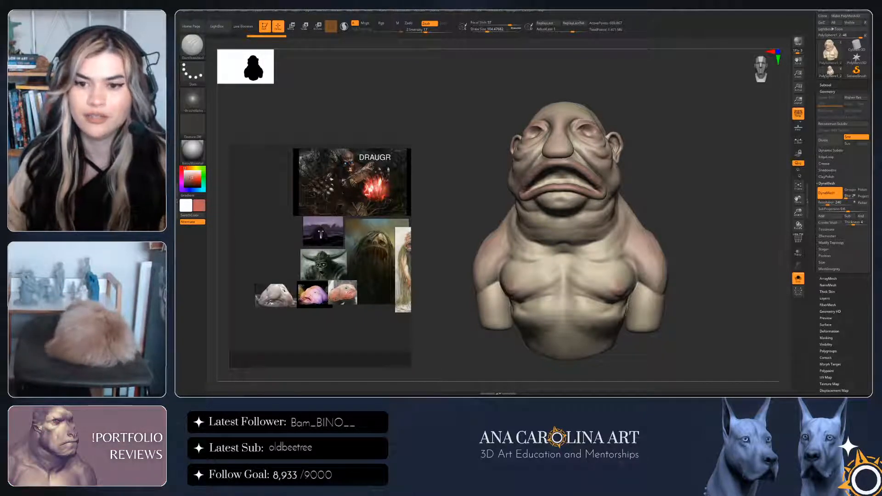
click(827, 183)
click(827, 196)
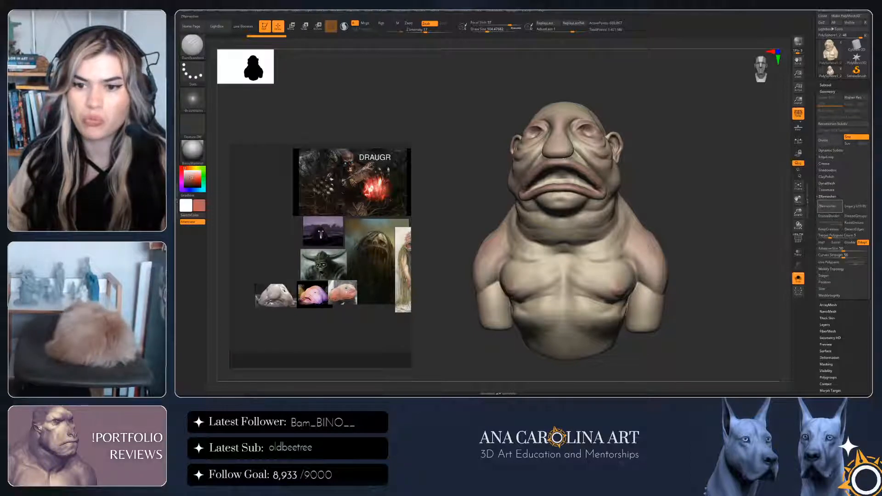
Choose the ZRemesherGuides brush for drawing topology guides on the face
ctrl+right_drag(618, 182, 618, 207)
key(b)
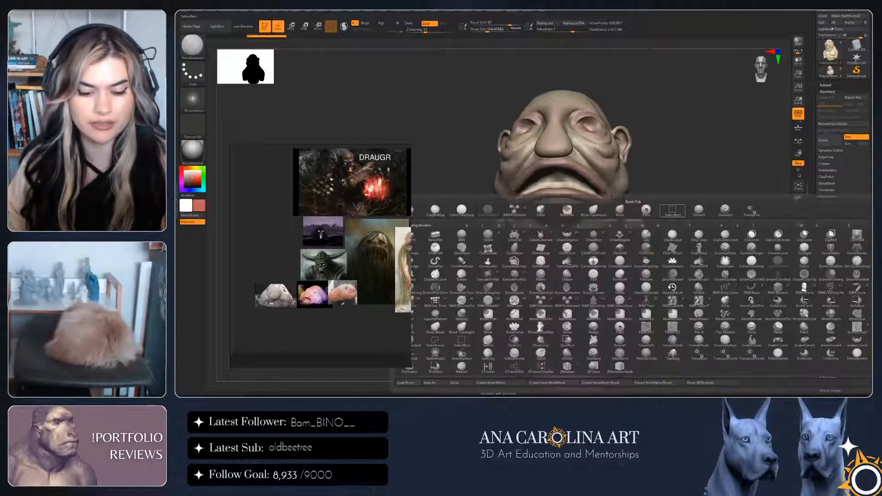
key(d)
key(s)
key(b)
key(z)
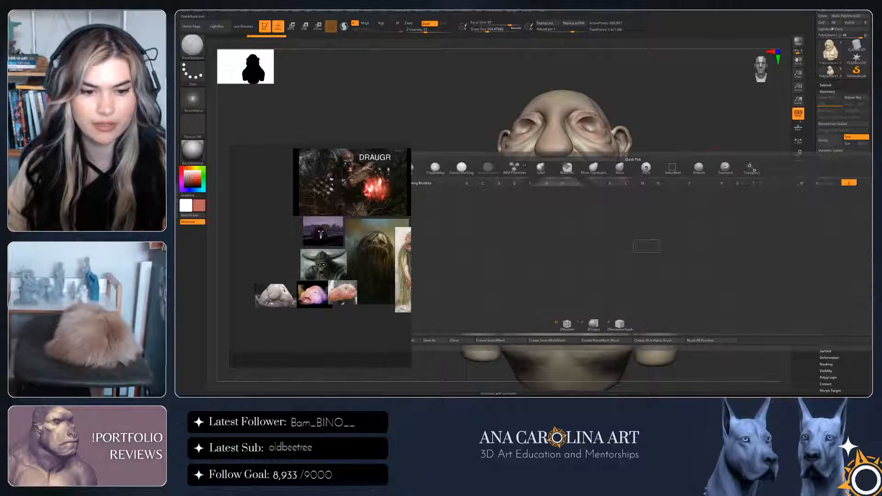
click(619, 321)
Reduce the guide brush size and draw ZRemesher guide curves around the rims of the eye sockets
right_drag(619, 291, 593, 278)
key(s)
drag(640, 130, 638, 130)
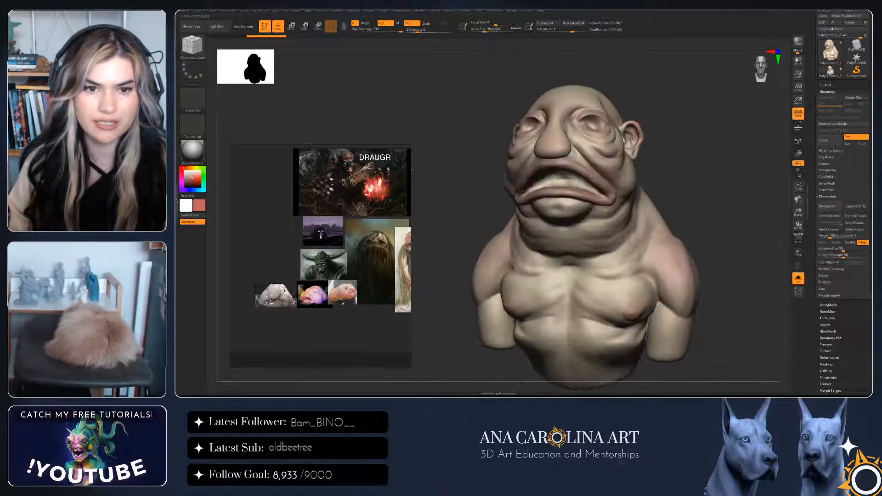
ctrl+right_drag(638, 131, 636, 153)
key(s)
drag(635, 147, 631, 147)
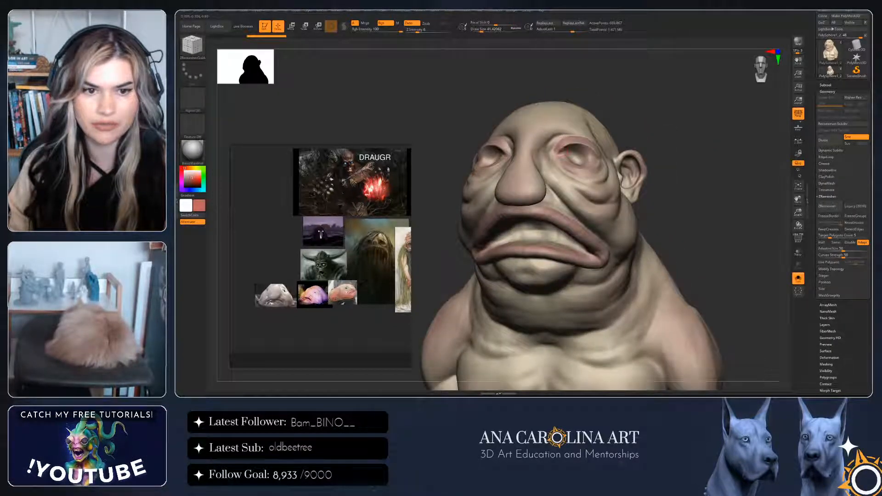
mouse_move(570, 142)
right_down()
mouse_move(557, 155)
mouse_move(590, 149)
mouse_move(590, 137)
right_up()
drag(584, 141, 568, 143)
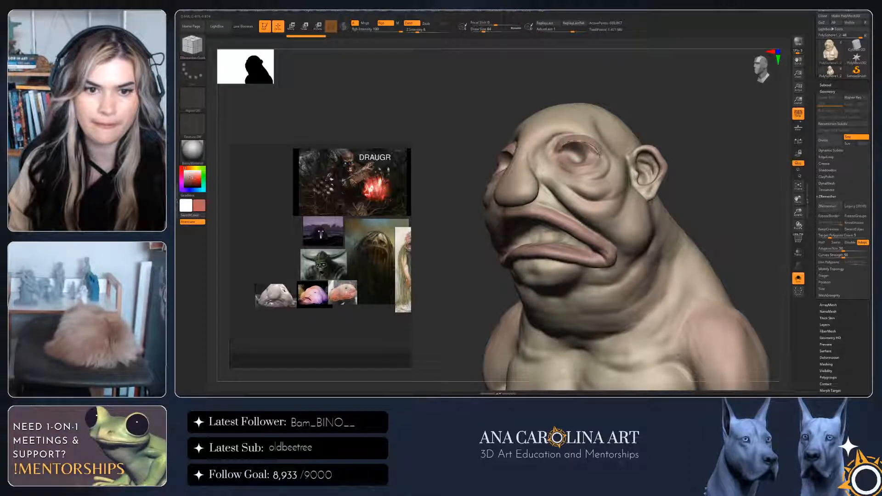
right_drag(580, 150, 552, 160)
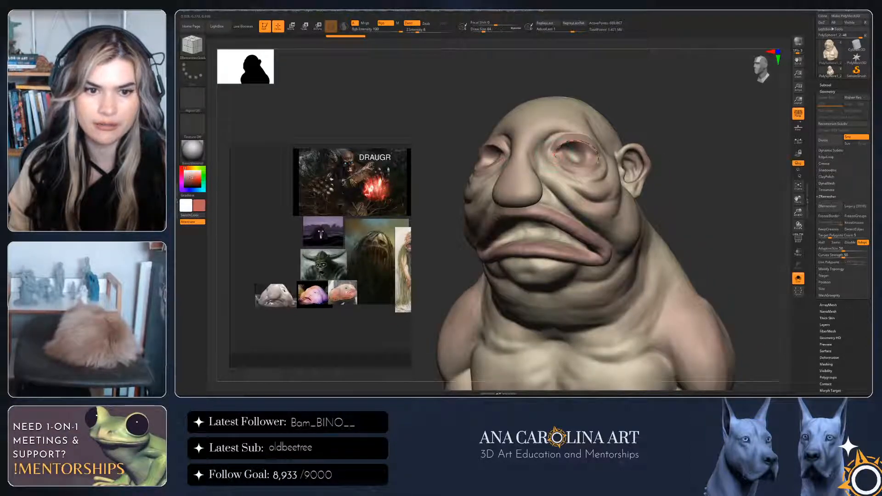
key(ctrl+z)
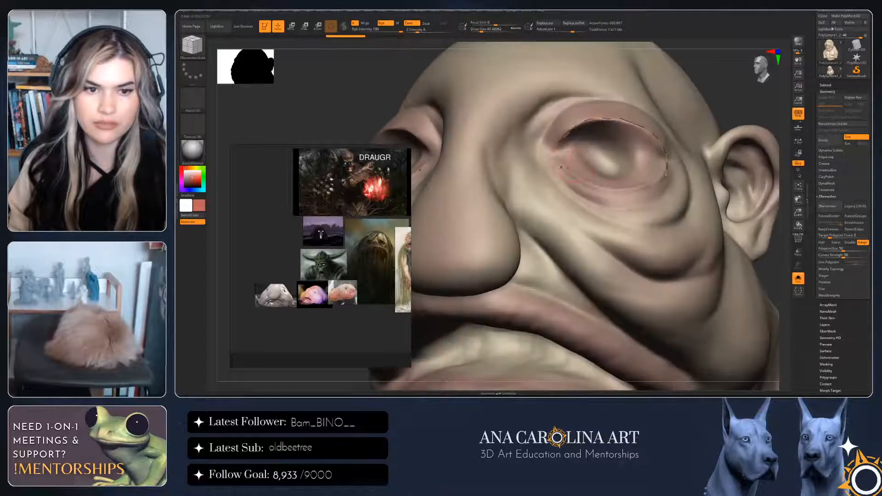
key(ctrl+shift+z)
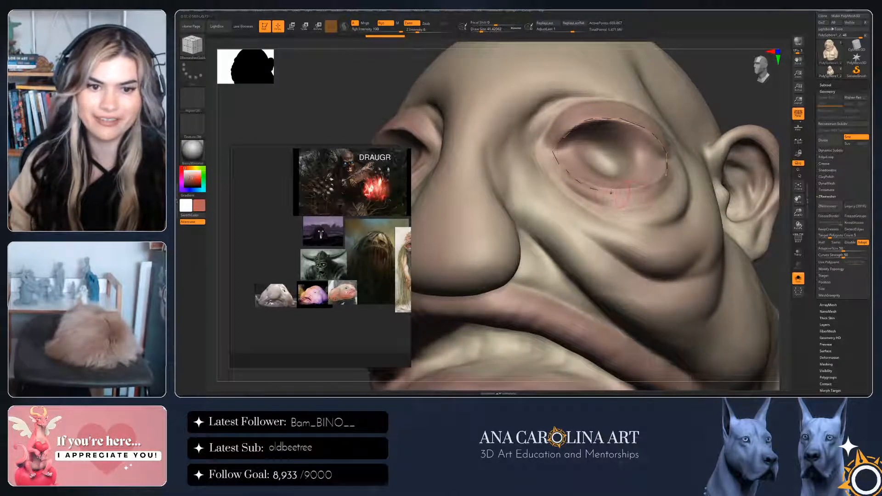
key(ctrl+shift+z)
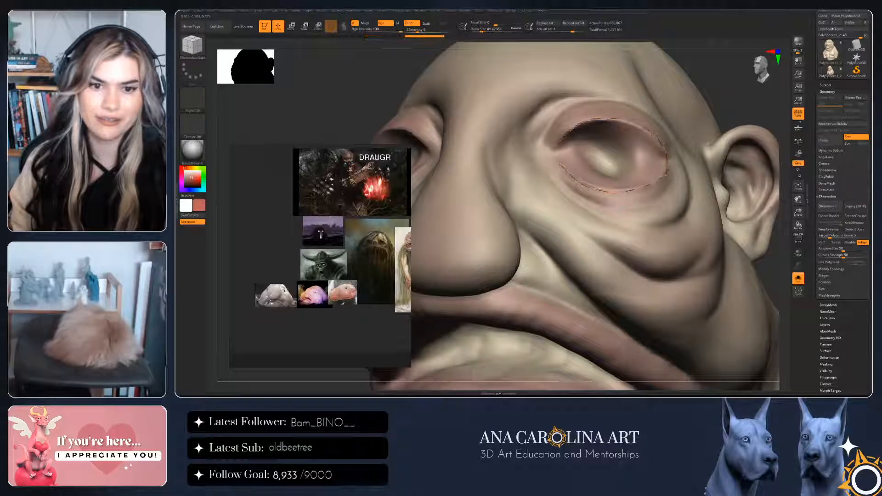
Draw ZRemesher guide curves along the upper lip, around the mouth corners and along the lower lip
ctrl+right_drag(754, 294, 744, 183)
mouse_move(500, 229)
right_down()
mouse_move(528, 225)
mouse_move(528, 198)
right_up()
mouse_move(529, 197)
ctrl+right_down()
mouse_move(528, 234)
mouse_move(527, 190)
ctrl+right_up()
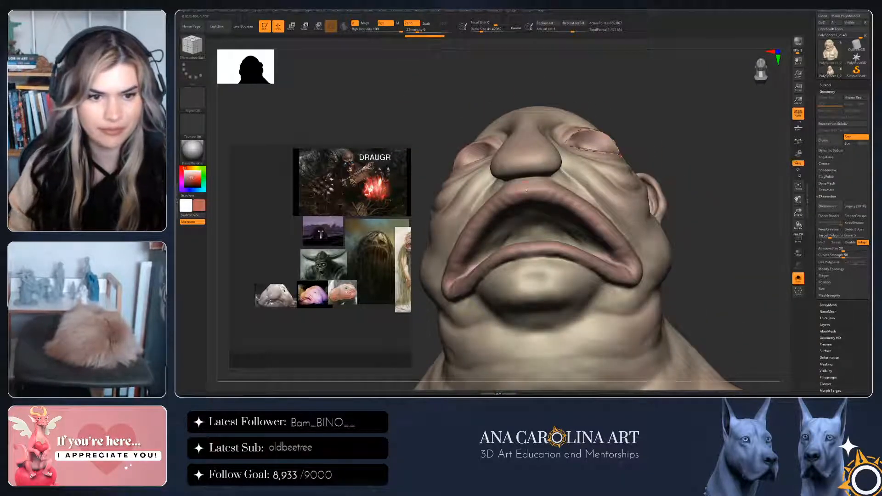
drag(526, 190, 584, 208)
right_drag(689, 133, 671, 172)
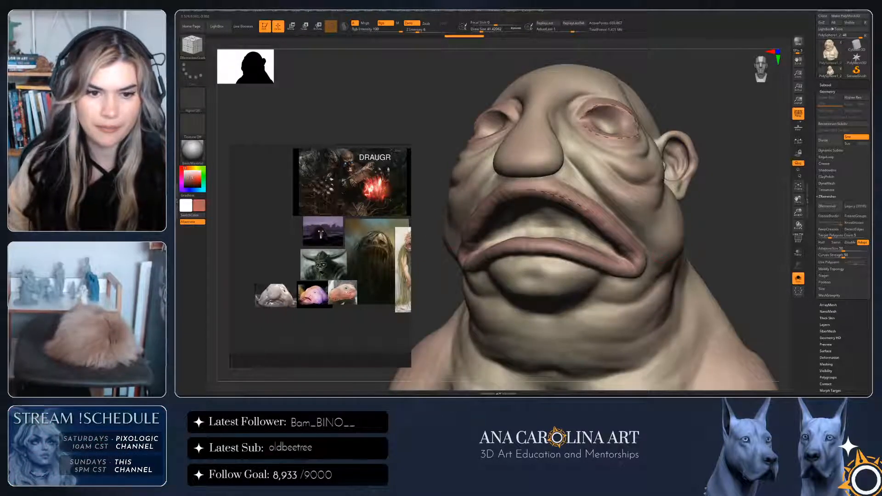
drag(633, 256, 638, 262)
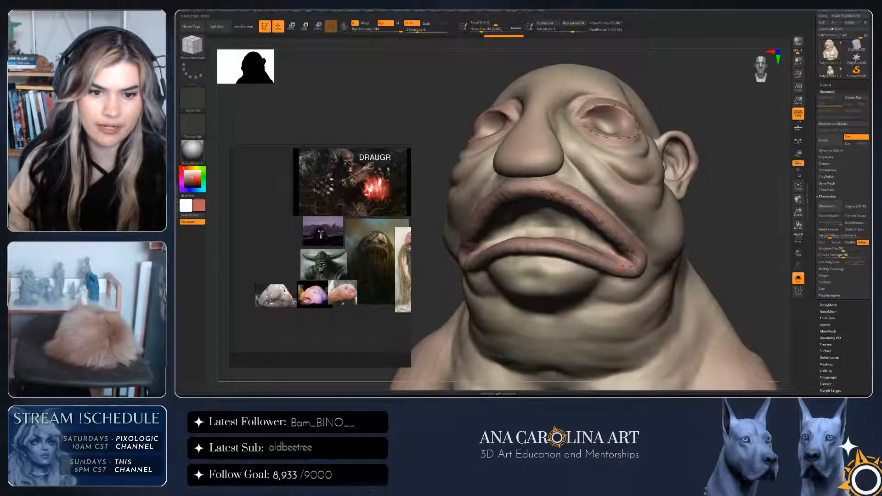
right_drag(666, 227, 639, 259)
drag(622, 256, 591, 250)
right_drag(584, 281, 602, 252)
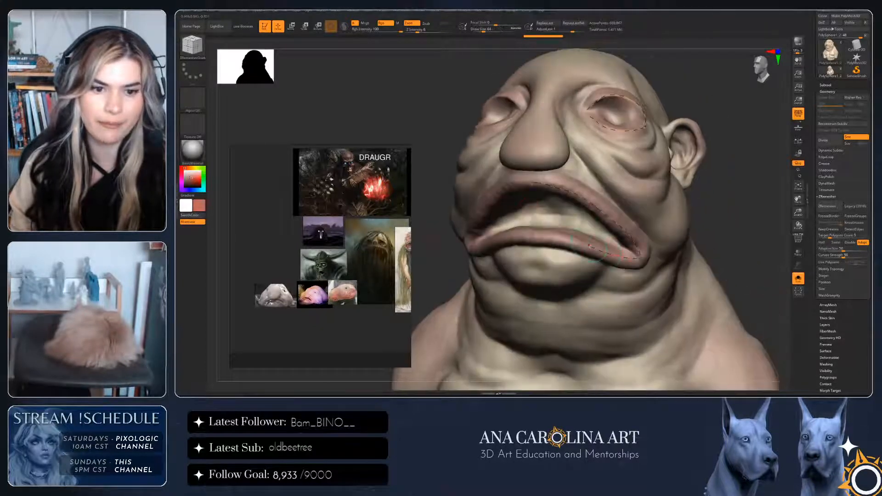
drag(558, 236, 530, 230)
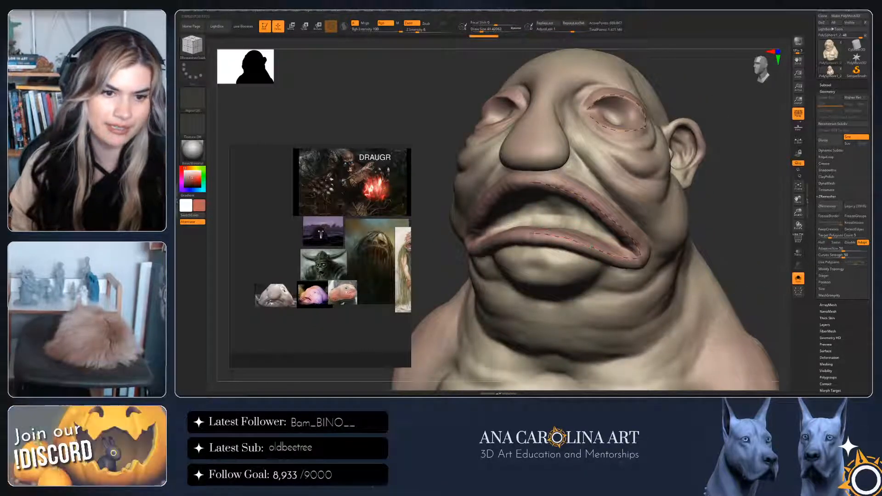
Run ZRemesher on the duplicated body using the drawn guides
mouse_move(707, 276)
ctrl+right_down()
mouse_move(715, 218)
mouse_move(717, 226)
mouse_move(740, 220)
mouse_move(751, 281)
ctrl+right_up()
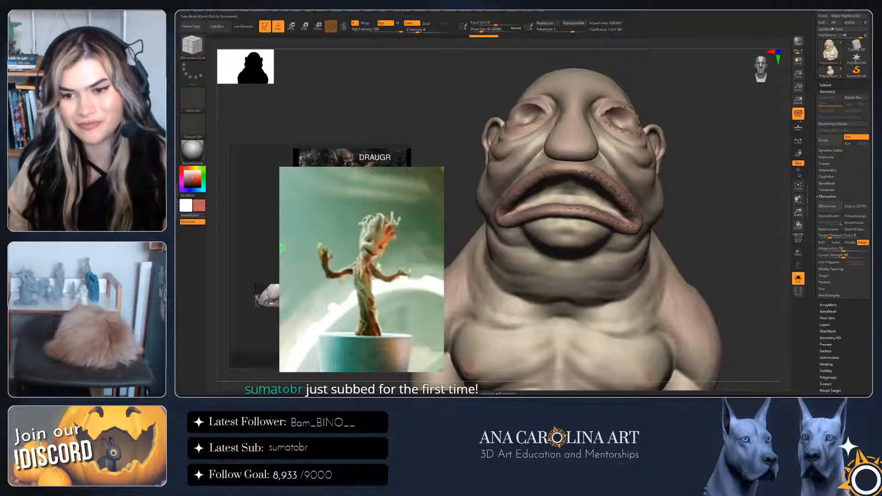
click(830, 206)
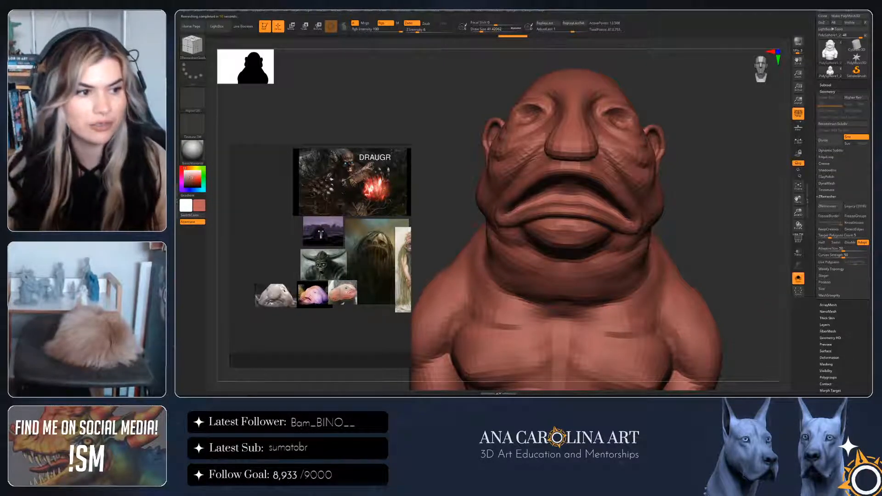
Set the display colour to white and turn on the polyframe to show the remeshed body's topology
click(185, 171)
mouse_move(754, 261)
mouse_down()
mouse_move(698, 270)
mouse_move(719, 269)
mouse_up()
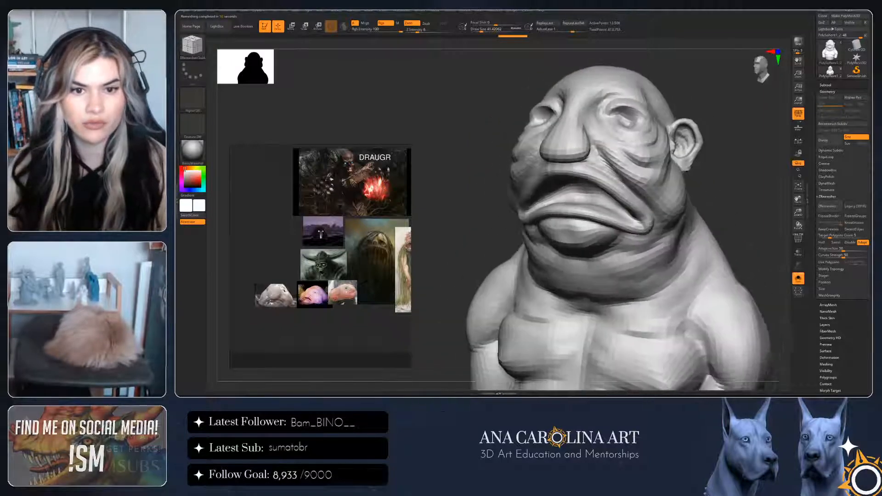
click(799, 238)
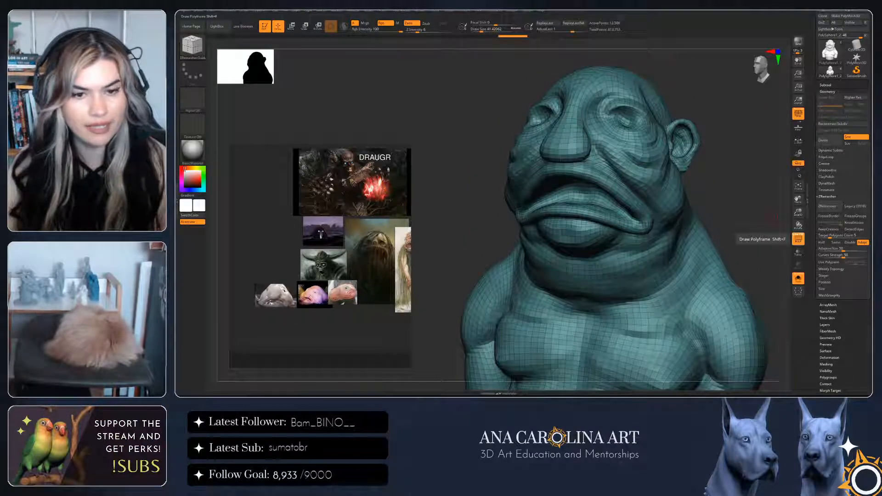
Turn off the polyframe, divide the remeshed body twice and step it back down to its lowest subdivision level
click(799, 239)
mouse_move(722, 268)
mouse_down()
mouse_move(761, 272)
mouse_move(750, 261)
mouse_move(750, 214)
mouse_up()
click(829, 140)
click(828, 140)
key(shift+d)
key(shift+d)
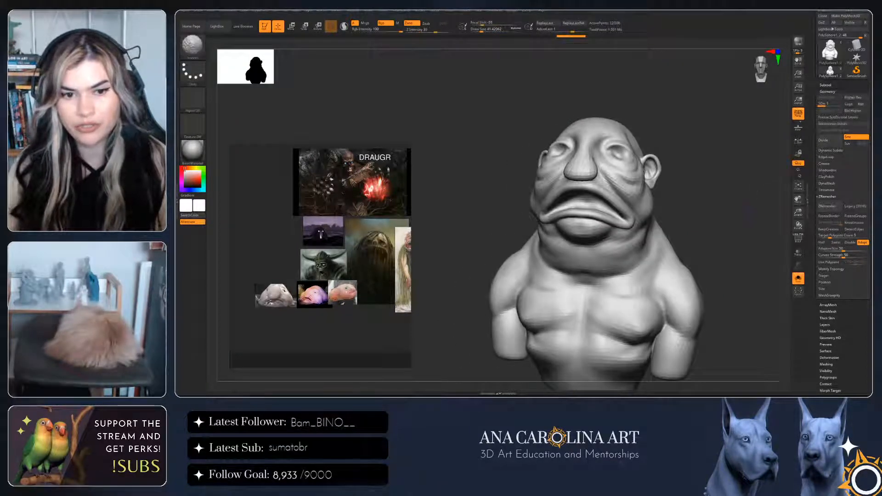
Leave solo mode and limit the visible subtools to the remeshed body and the original painted body
click(826, 85)
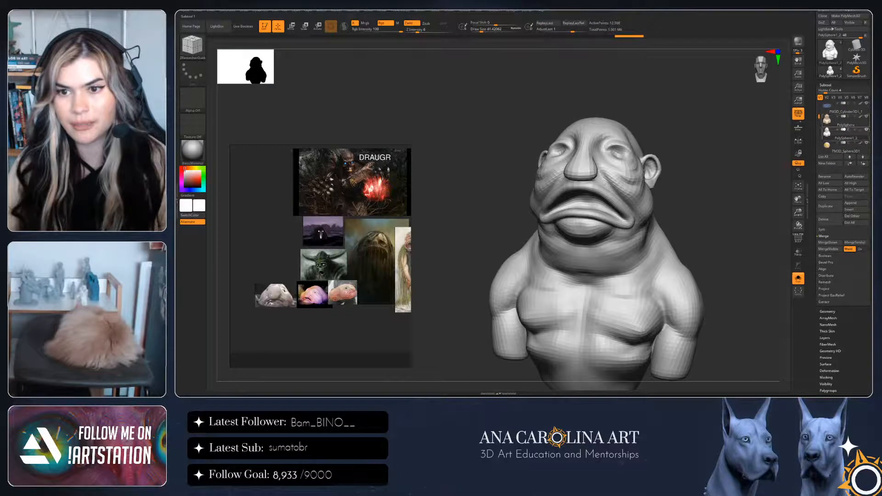
click(798, 279)
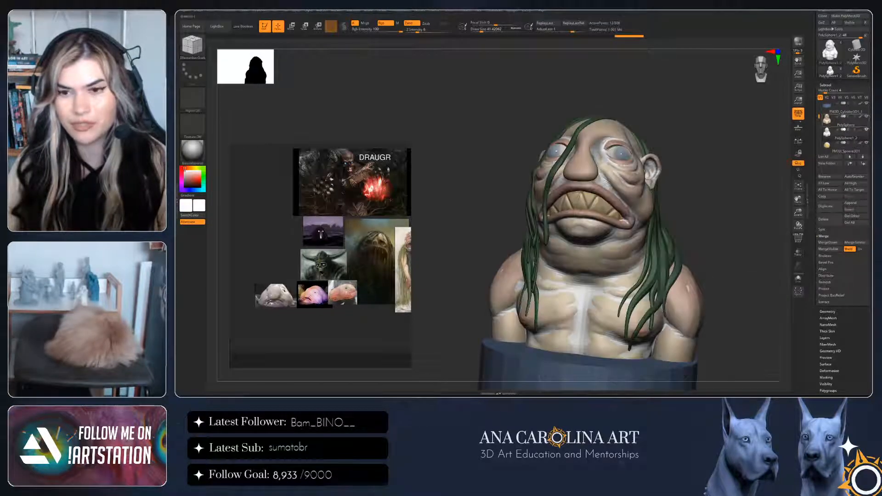
mouse_move(827, 119)
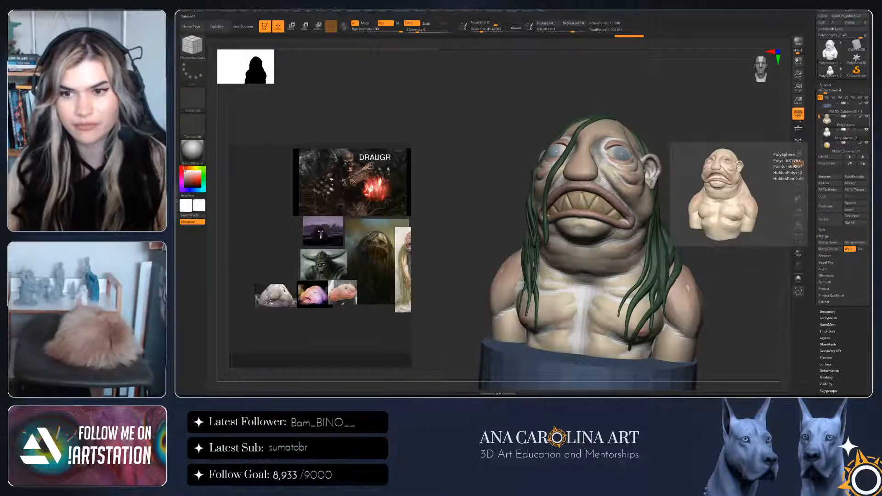
click(867, 129)
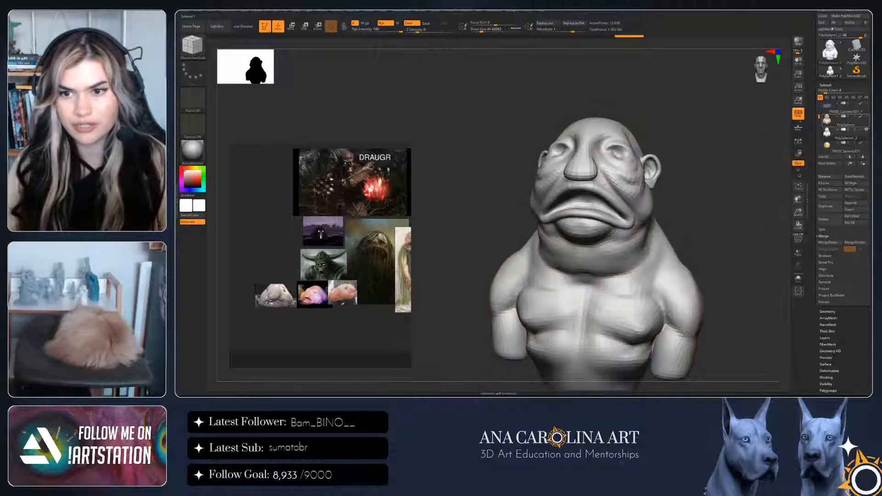
click(867, 116)
alt+drag(785, 187, 781, 183)
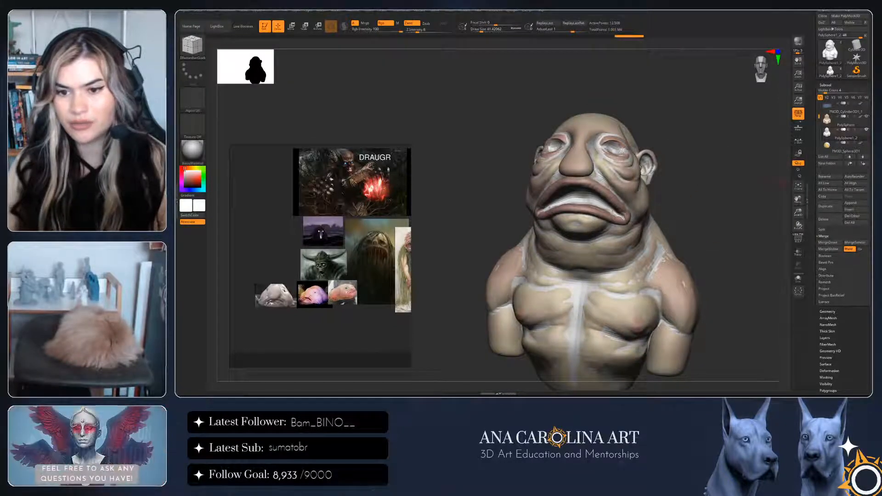
Project the original body's sculpted detail and colour onto the remeshed body with ProjectAll
click(828, 312)
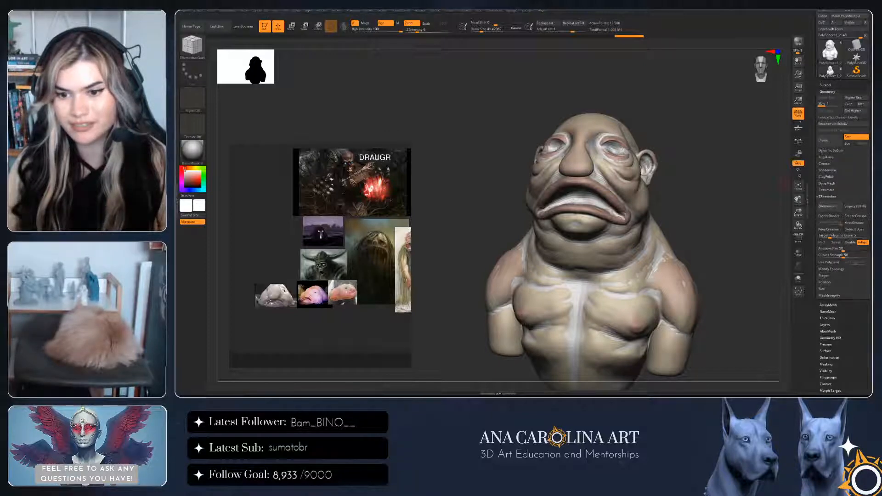
click(825, 85)
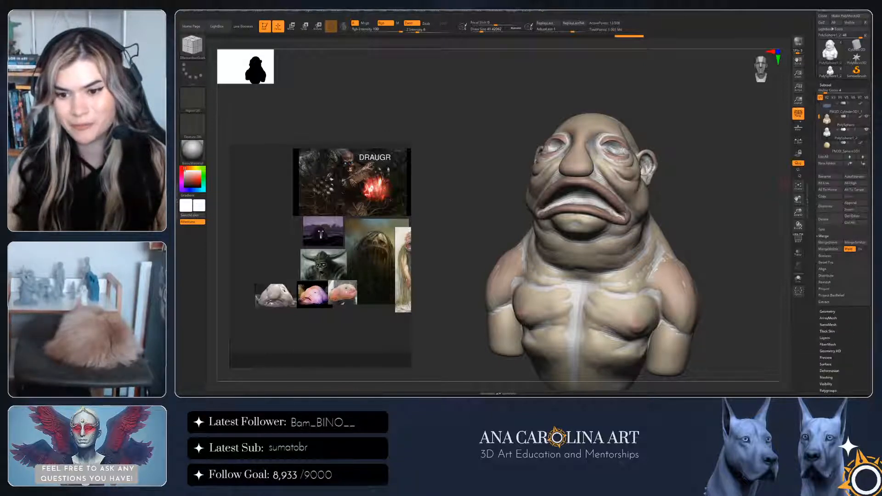
click(824, 289)
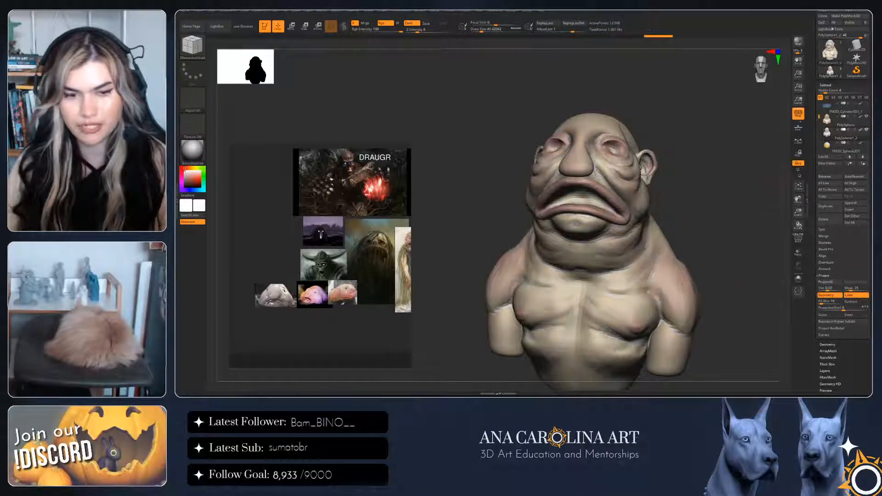
click(826, 281)
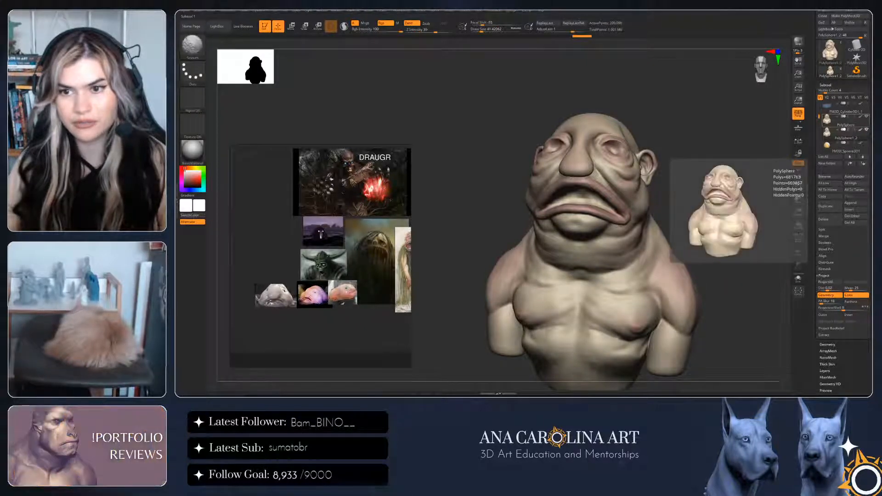
Hide the original body and show the teeth, base, hair and eyes around the projected body
shift+click(866, 117)
click(866, 143)
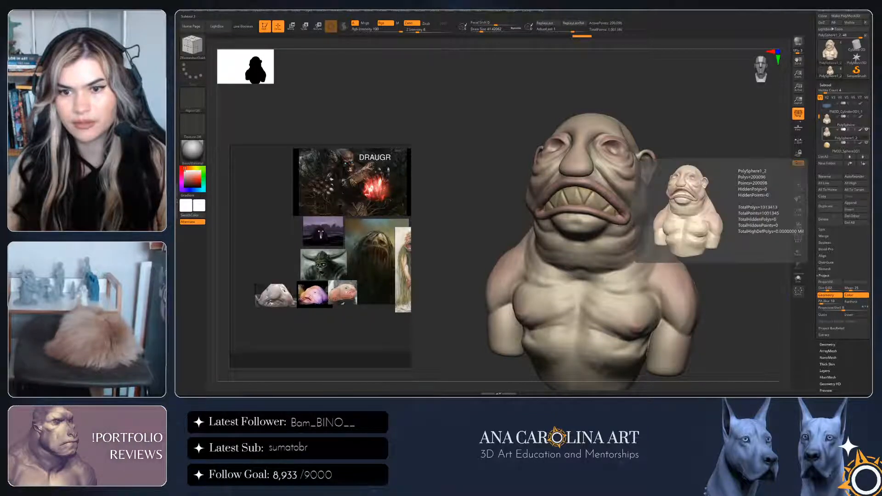
drag(820, 117, 819, 110)
click(866, 117)
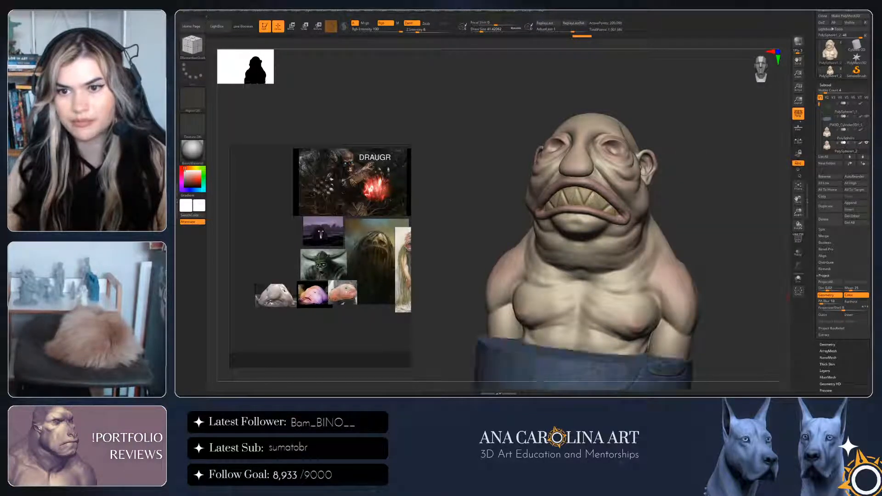
click(867, 104)
mouse_move(820, 103)
mouse_down()
mouse_move(819, 137)
mouse_move(819, 103)
mouse_up()
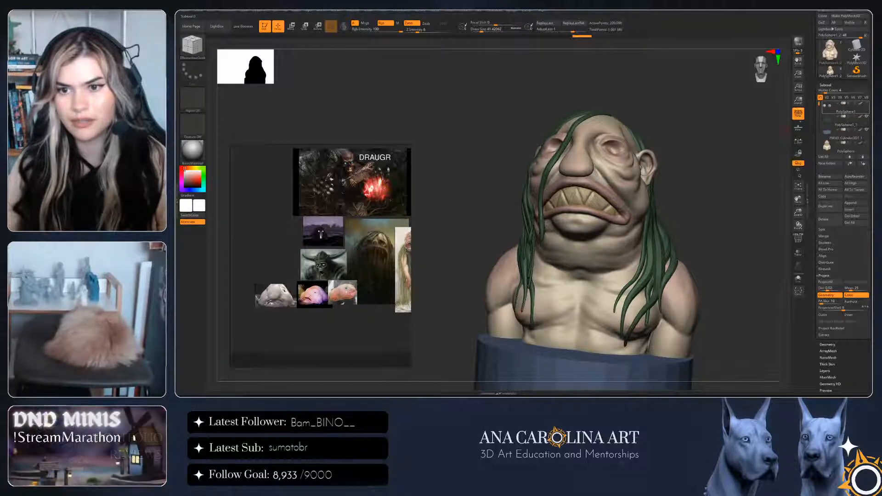
click(866, 104)
shift+drag(731, 216, 756, 216)
right_drag(542, 203, 576, 203)
ctrl+right_drag(576, 203, 589, 239)
right_drag(589, 239, 584, 257)
alt+right_drag(584, 257, 542, 216)
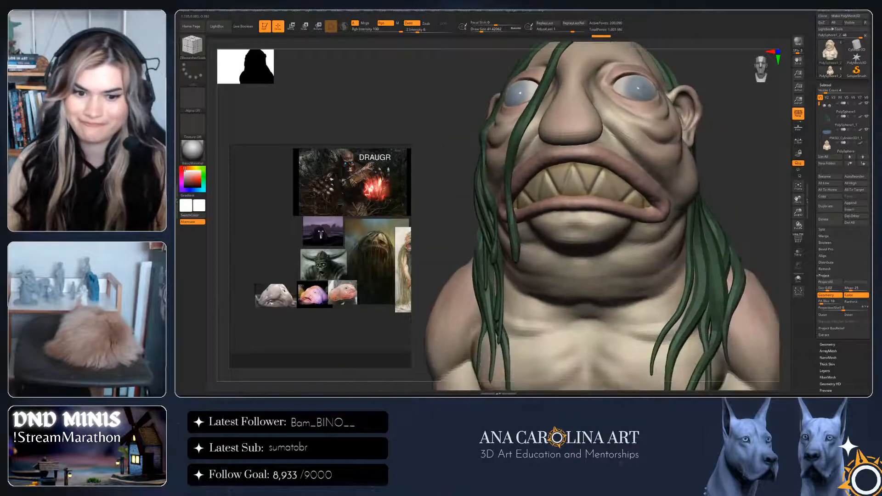
Divide the remeshed body once more to add a fourth subdivision level
drag(819, 104, 820, 120)
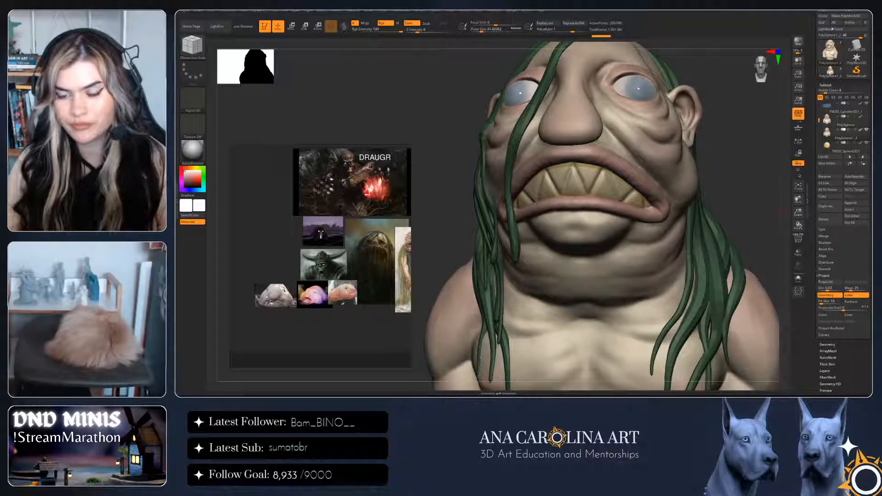
click(827, 344)
click(830, 140)
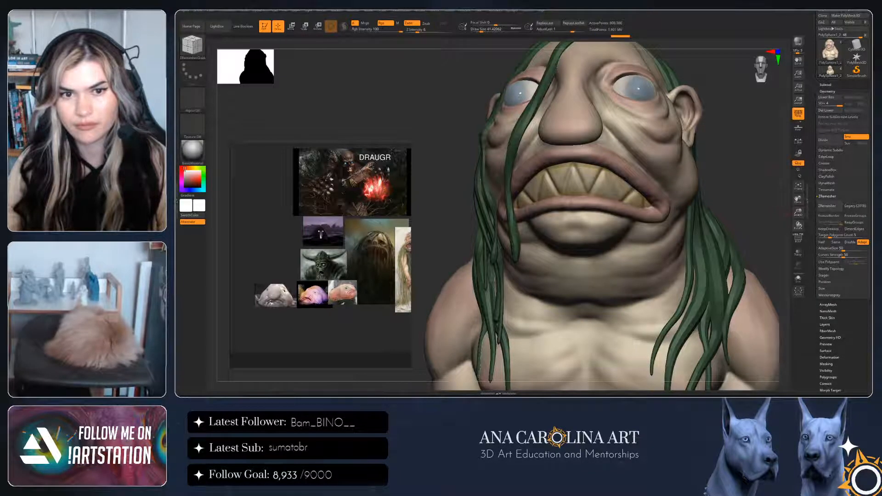
Show only the original and remeshed bodies and run ProjectAll again at the highest subdivision level
click(825, 84)
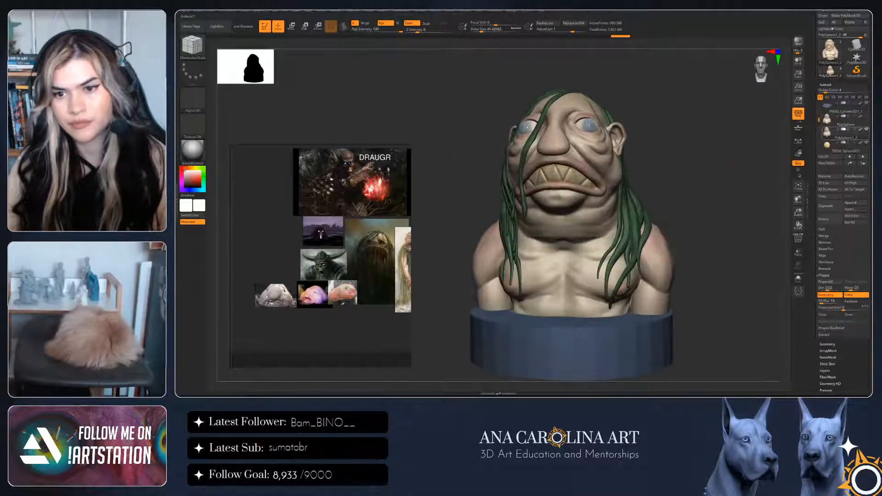
click(866, 129)
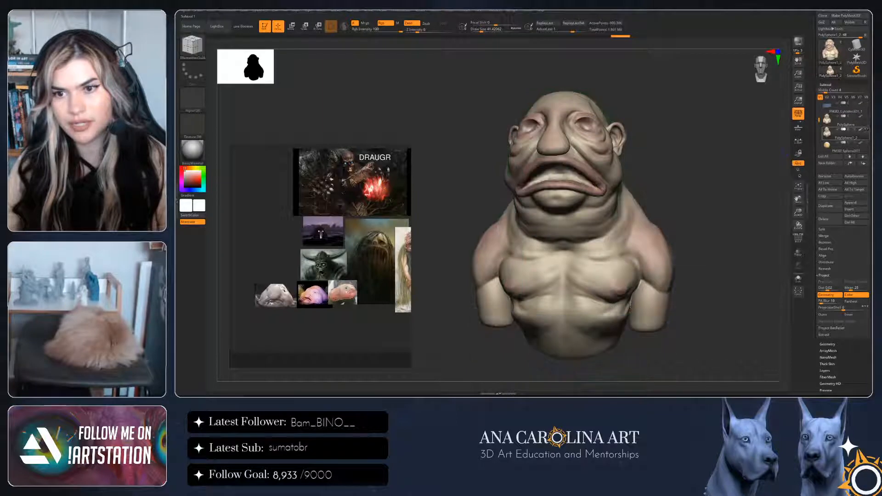
click(867, 116)
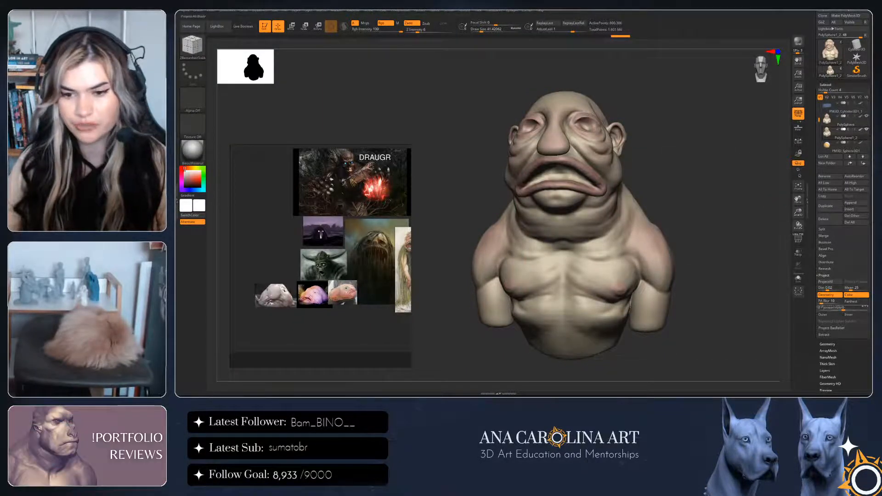
click(827, 344)
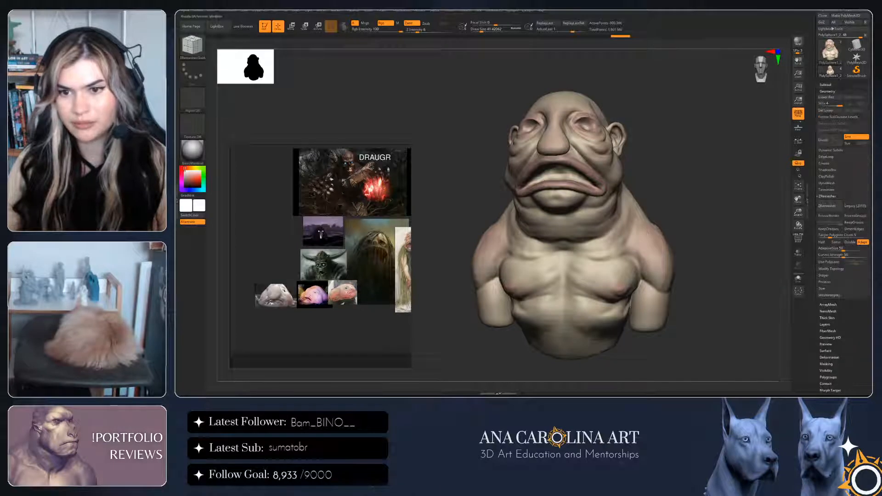
click(826, 85)
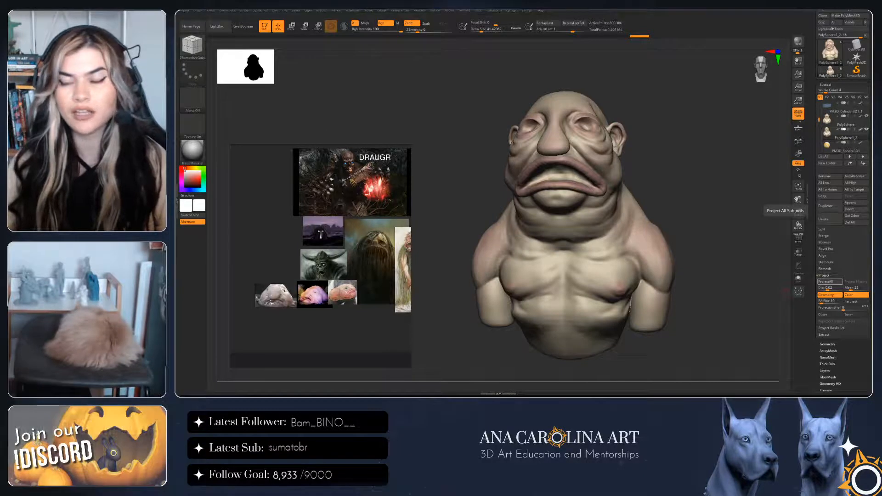
drag(739, 266, 712, 264)
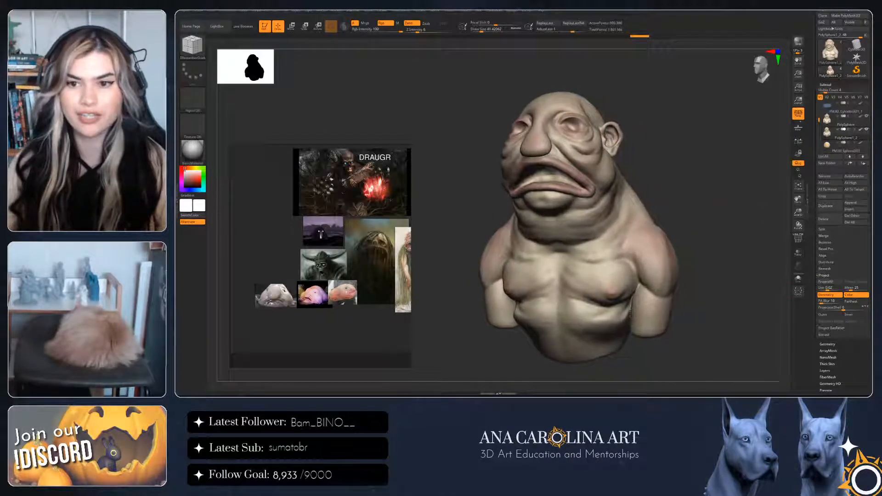
Hide the original body again and bring back the teeth, base, hair and eyes subtools
click(839, 134)
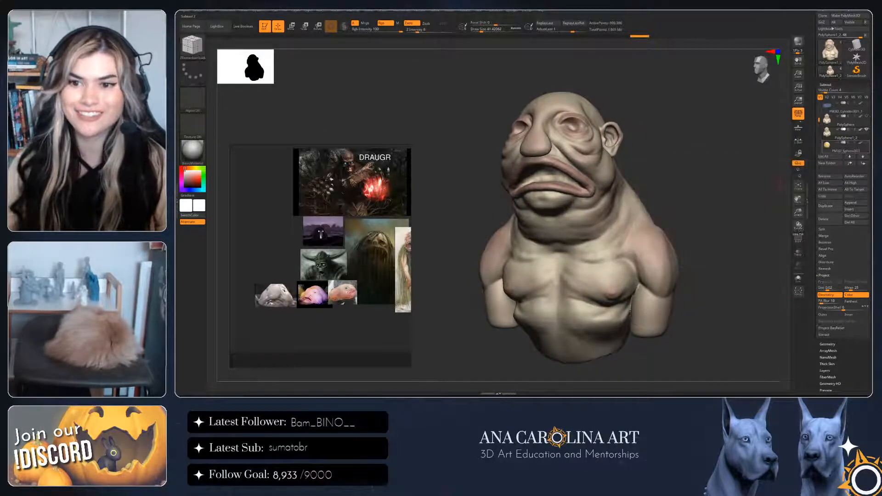
scroll(850, 133, up, 1)
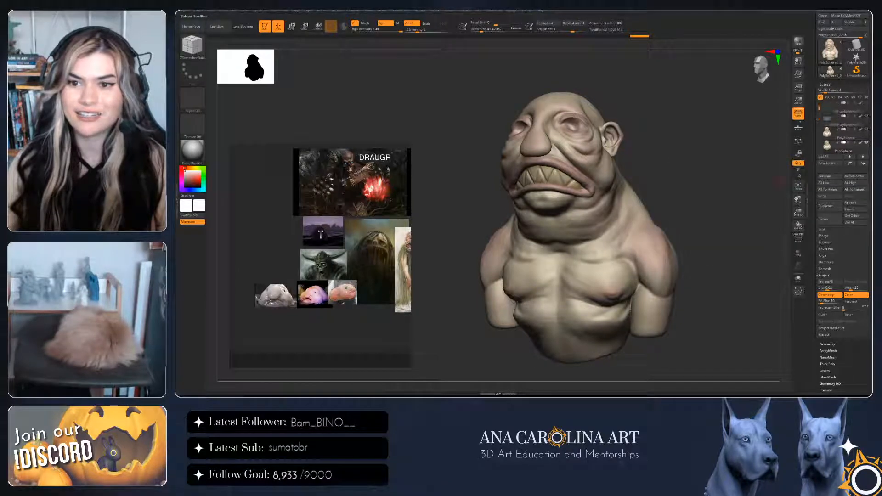
scroll(854, 131, up, 1)
click(867, 129)
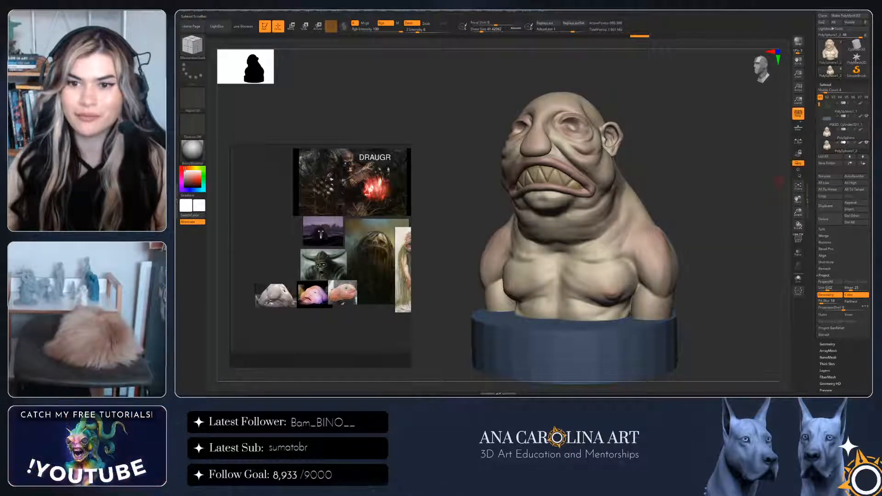
click(867, 116)
click(867, 103)
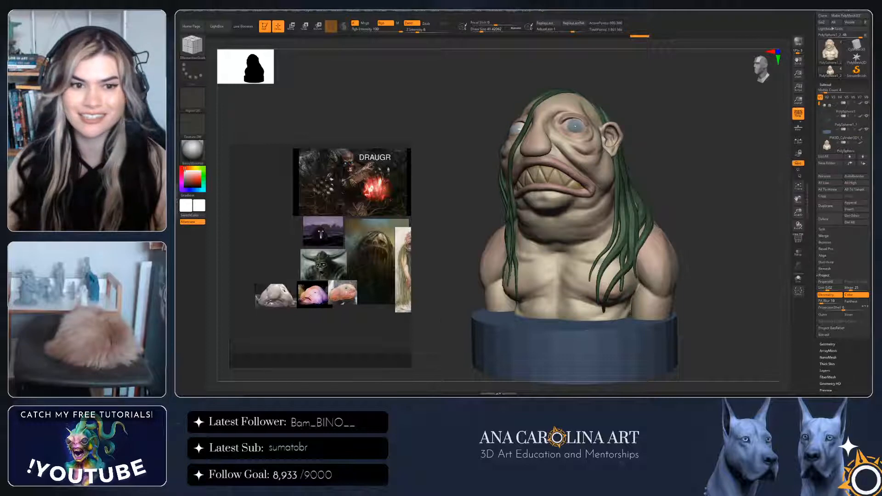
drag(722, 202, 695, 245)
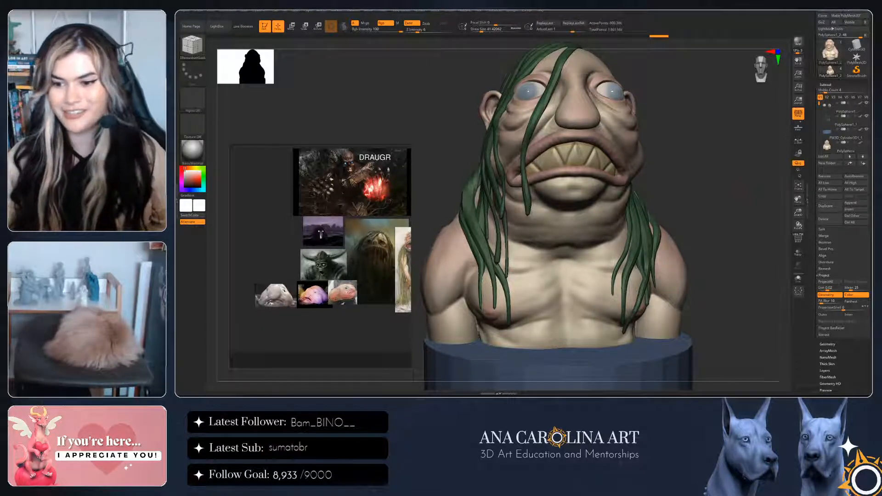
Step the body down two subdivision levels and back up to compare the projected detail
mouse_move(746, 221)
mouse_down()
mouse_move(703, 223)
mouse_move(740, 210)
mouse_up()
key(space)
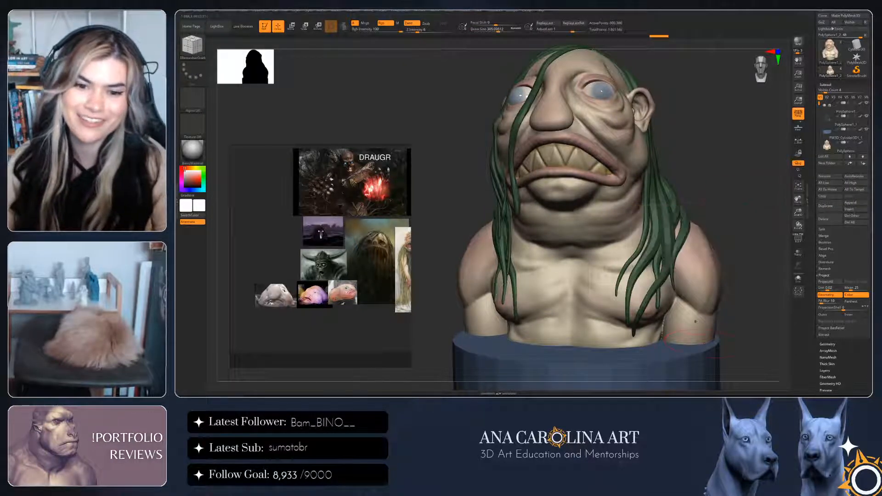
key(shift+d)
key(shift+d)
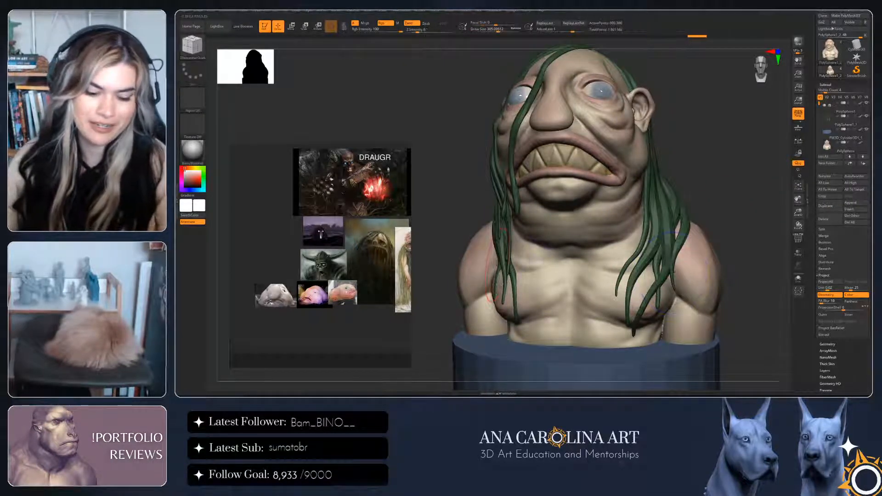
key(d)
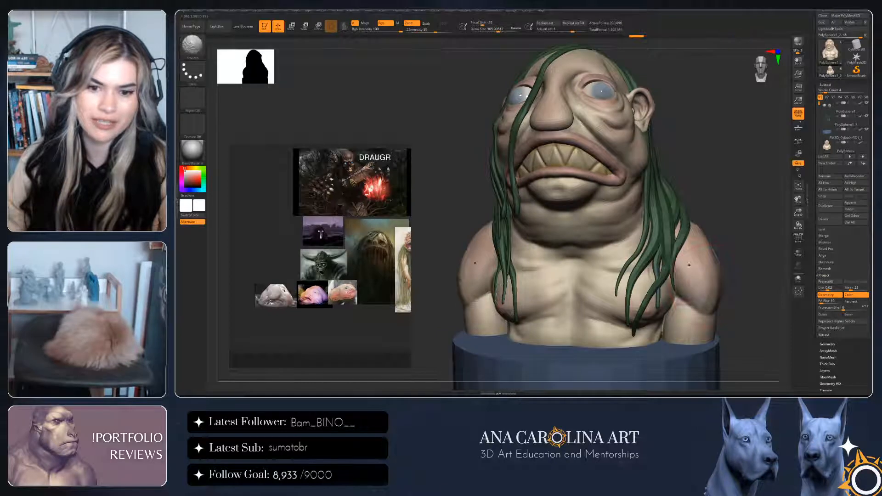
key(d)
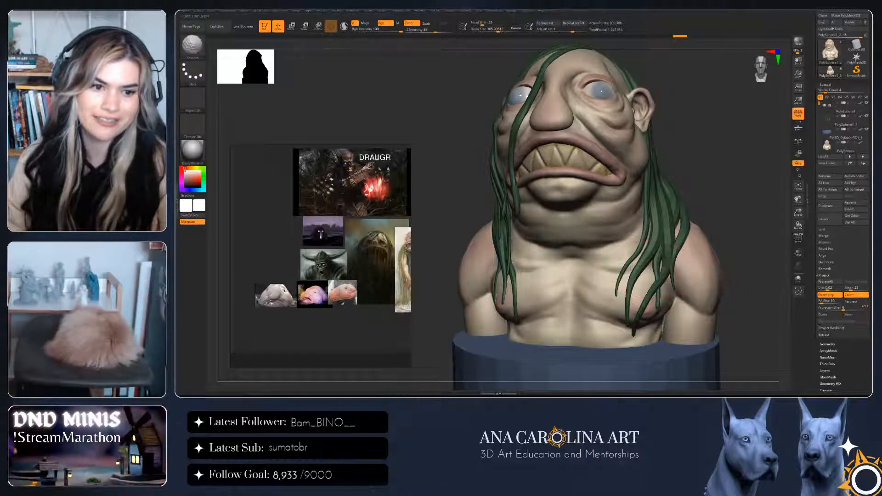
Examine the complete bust with hair, eyes, teeth and base from several angles and distances
mouse_move(460, 68)
mouse_down()
mouse_move(576, 61)
mouse_move(641, 78)
mouse_up()
shift+drag(543, 249, 551, 262)
drag(699, 193, 597, 191)
shift+drag(566, 239, 567, 251)
mouse_move(716, 193)
mouse_down()
mouse_move(662, 188)
mouse_move(740, 220)
mouse_move(726, 174)
mouse_up()
right_drag(687, 161, 649, 154)
ctrl+right_drag(685, 184, 712, 193)
alt+right_drag(731, 115, 679, 179)
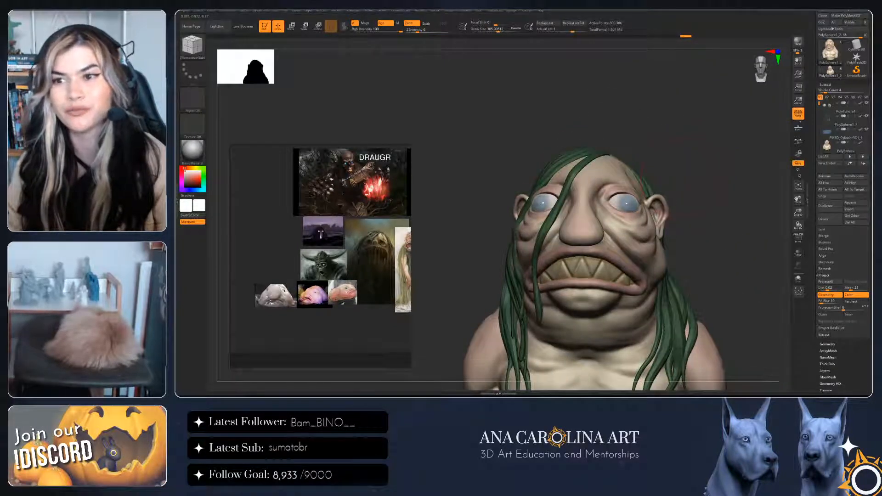
right_drag(723, 210, 642, 161)
right_click(642, 162)
ctrl+right_drag(689, 184, 735, 177)
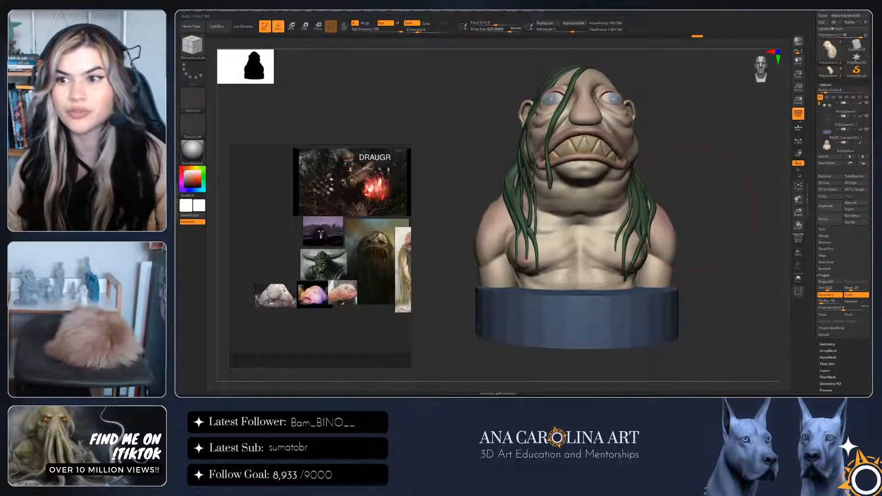
alt+right_drag(694, 209, 705, 207)
ctrl+right_drag(667, 181, 666, 199)
right_click(653, 200)
drag(660, 196, 644, 196)
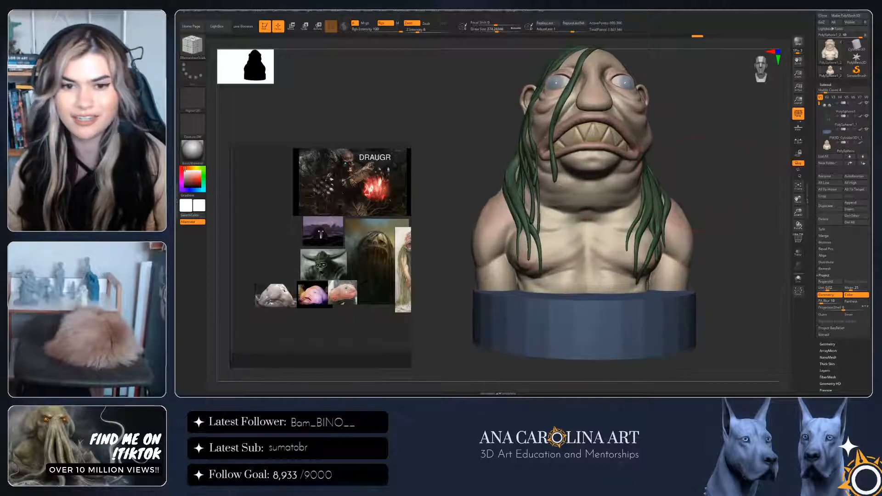
alt+right_drag(684, 170, 676, 205)
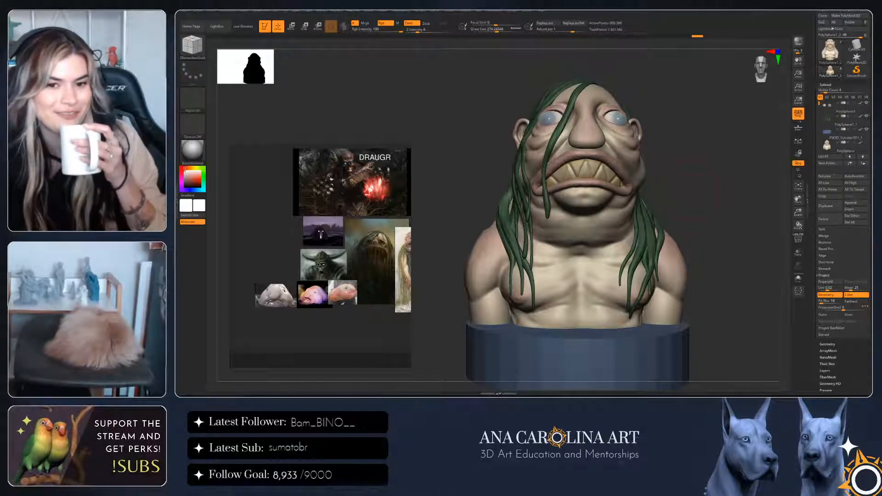
Switch to the DamStandard brush and smooth the skin fold beneath the eye toward the nose
right_drag(706, 197, 666, 208)
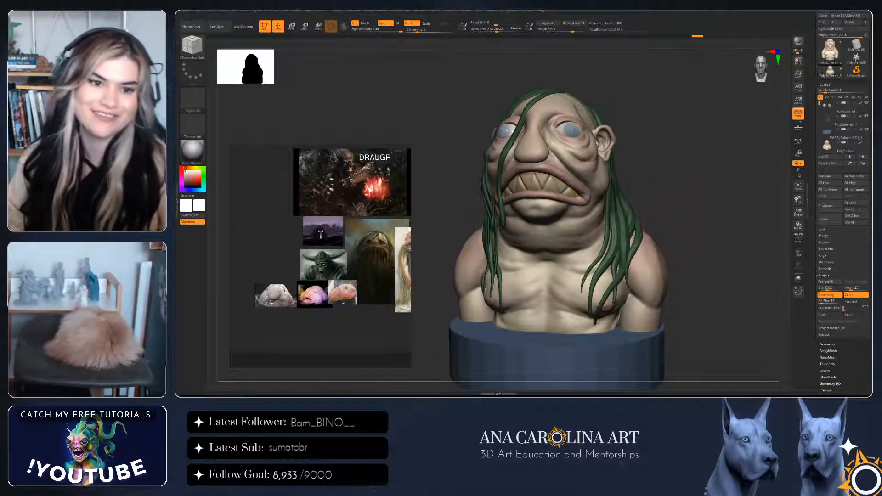
mouse_move(657, 240)
right_down()
mouse_move(685, 241)
mouse_move(661, 247)
right_up()
key(space)
drag(699, 216, 687, 216)
mouse_move(675, 244)
right_down()
mouse_move(666, 246)
mouse_move(698, 244)
mouse_move(701, 271)
mouse_move(644, 295)
mouse_move(641, 251)
right_up()
key(b)
key(d)
key(s)
mouse_move(703, 239)
right_down()
mouse_move(661, 225)
mouse_move(665, 253)
right_up()
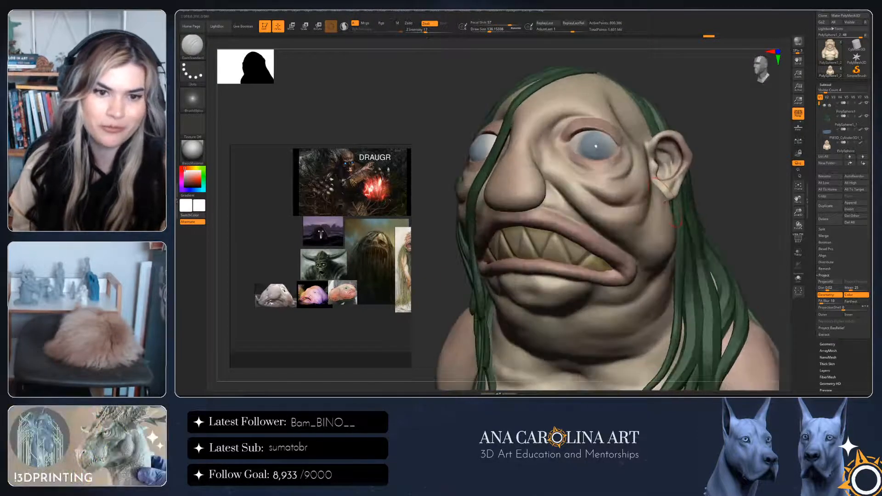
mouse_move(607, 174)
shift+mouse_down()
mouse_move(616, 171)
mouse_move(549, 191)
shift+mouse_up()
Reduce the brush size and carve creases along the lower eyelid and the inner corner of the eye
key(space)
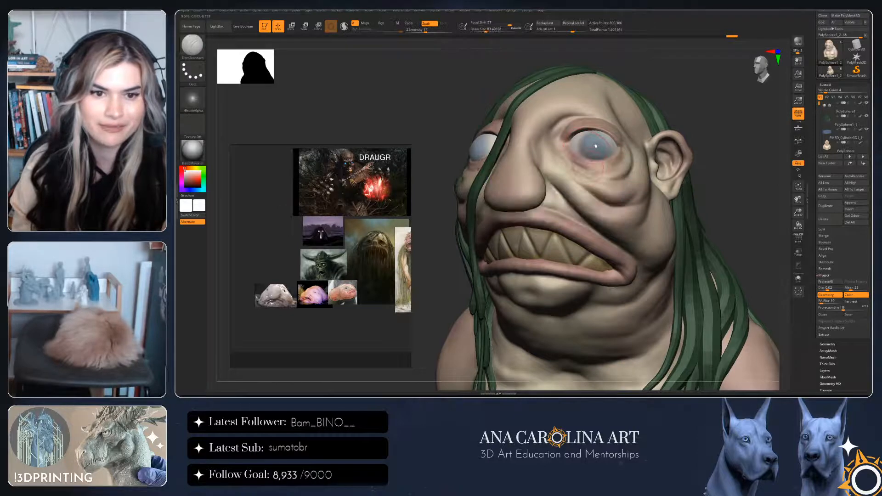
mouse_move(592, 169)
mouse_down()
mouse_move(615, 164)
mouse_move(615, 156)
mouse_up()
mouse_move(566, 144)
mouse_down()
mouse_move(575, 154)
mouse_move(560, 155)
mouse_move(574, 154)
mouse_up()
right_drag(580, 149, 588, 225)
right_drag(594, 148, 637, 112)
Adjust the brush size and smooth the fold just below the lower eyelid
key(space)
drag(669, 76, 666, 76)
right_drag(666, 76, 660, 103)
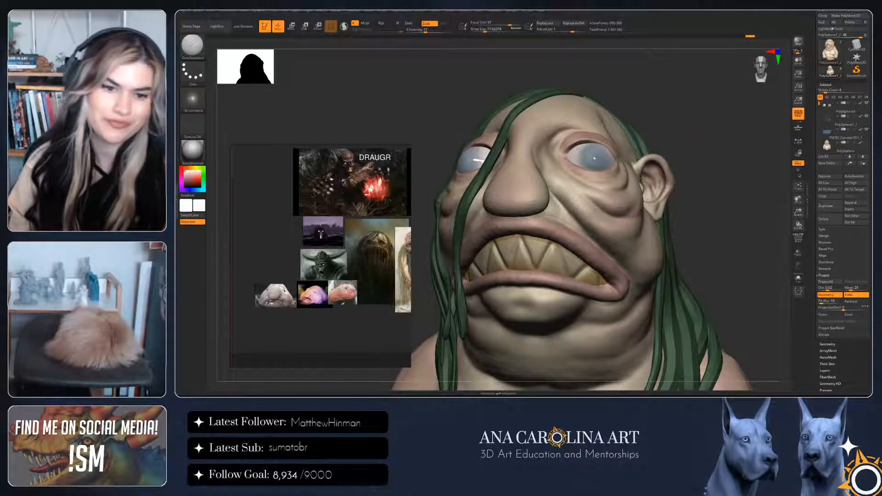
drag(754, 193, 717, 195)
shift+drag(593, 181, 606, 192)
Try a thinner DamStandard crease along the eyelid and undo it
mouse_move(758, 206)
mouse_down()
mouse_move(699, 207)
mouse_move(770, 218)
mouse_up()
key(s)
mouse_move(650, 150)
mouse_down()
mouse_move(611, 147)
mouse_move(619, 161)
mouse_move(611, 154)
mouse_up()
key(ctrl+z)
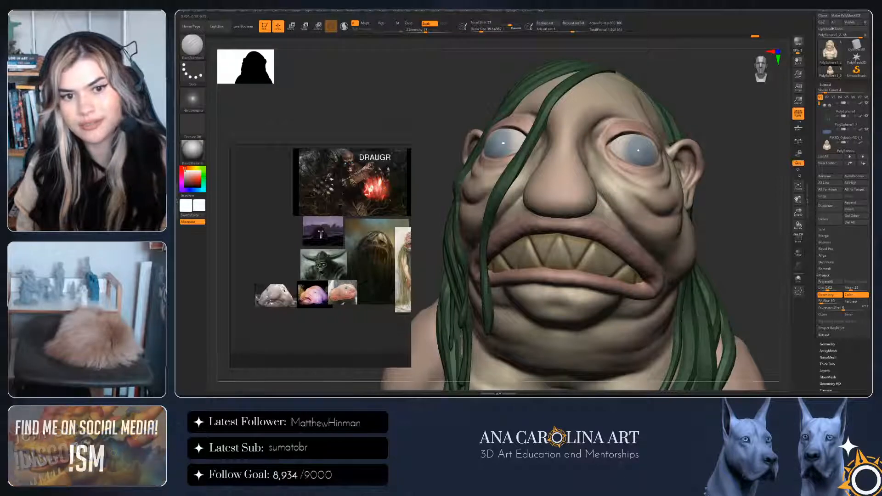
Examine the eyes, nose and cheek folds from several angles and distances
alt+drag(730, 152, 709, 176)
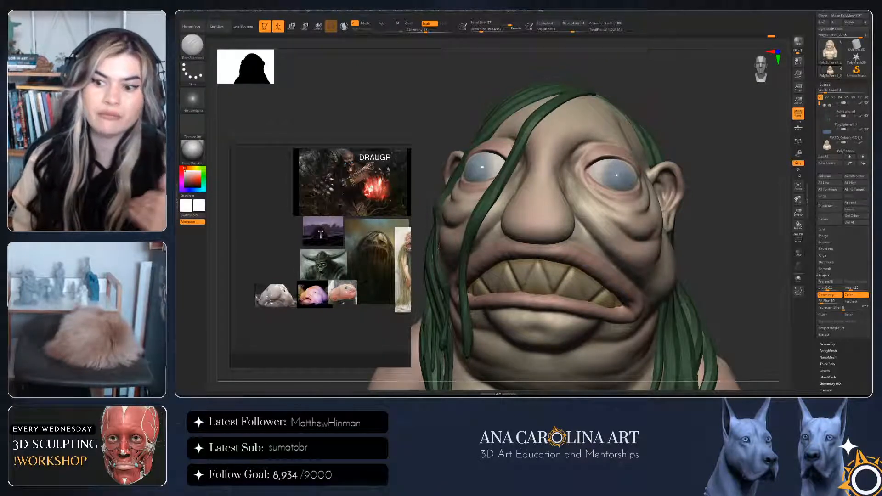
mouse_move(627, 154)
right_down()
mouse_move(618, 173)
mouse_move(572, 170)
mouse_move(616, 143)
mouse_move(616, 178)
right_up()
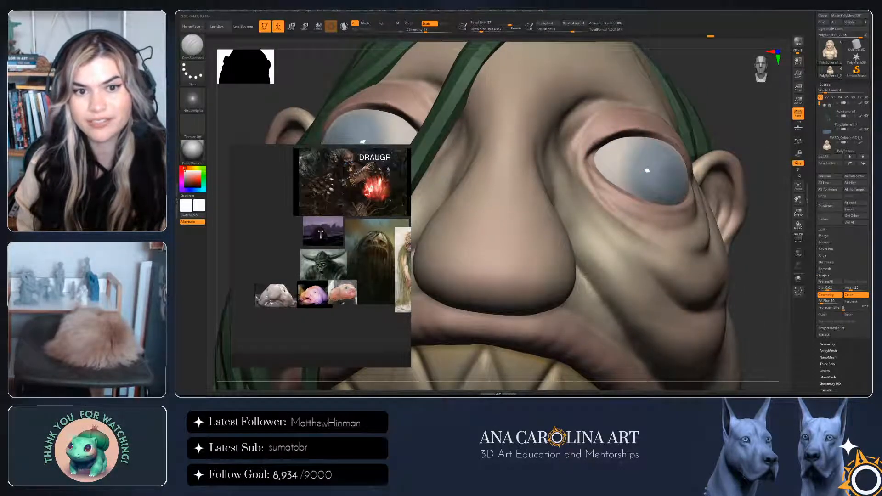
mouse_move(648, 177)
right_down()
mouse_move(606, 174)
mouse_move(644, 150)
mouse_move(563, 161)
right_up()
mouse_move(616, 156)
ctrl+right_down()
mouse_move(616, 181)
mouse_move(672, 166)
mouse_move(732, 111)
mouse_move(764, 108)
mouse_move(730, 112)
mouse_move(752, 111)
ctrl+right_up()
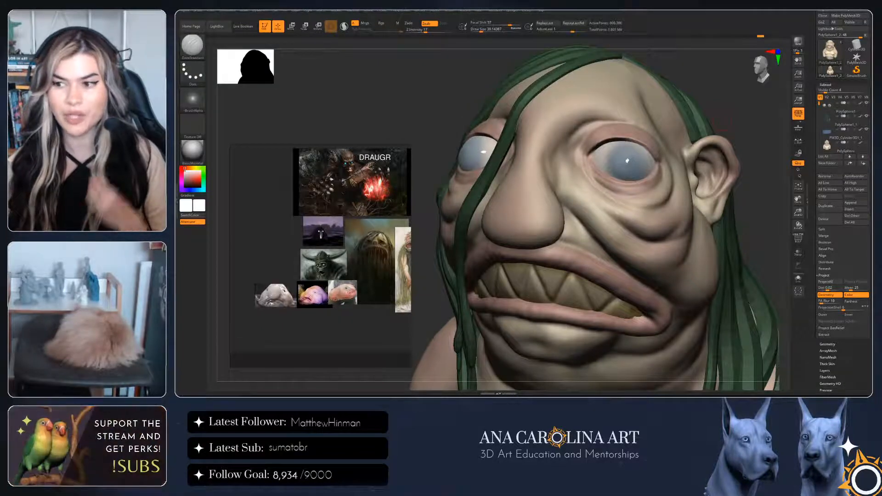
right_drag(728, 144, 694, 143)
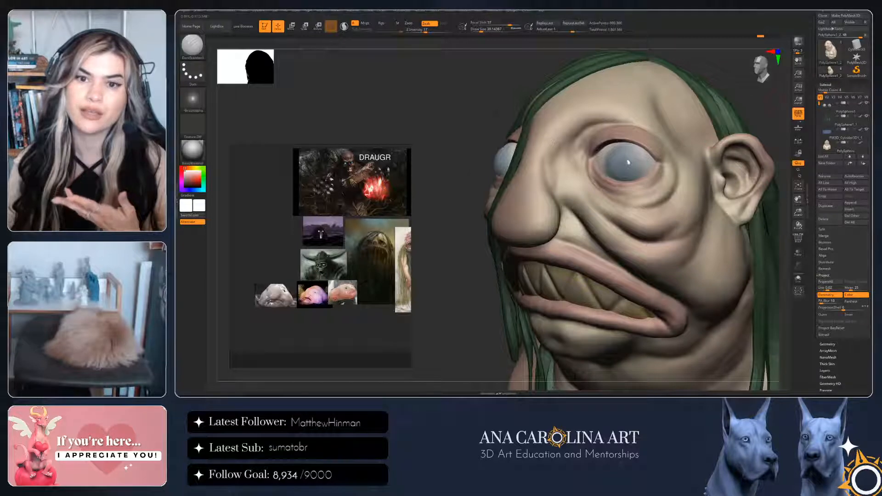
right_drag(721, 140, 752, 142)
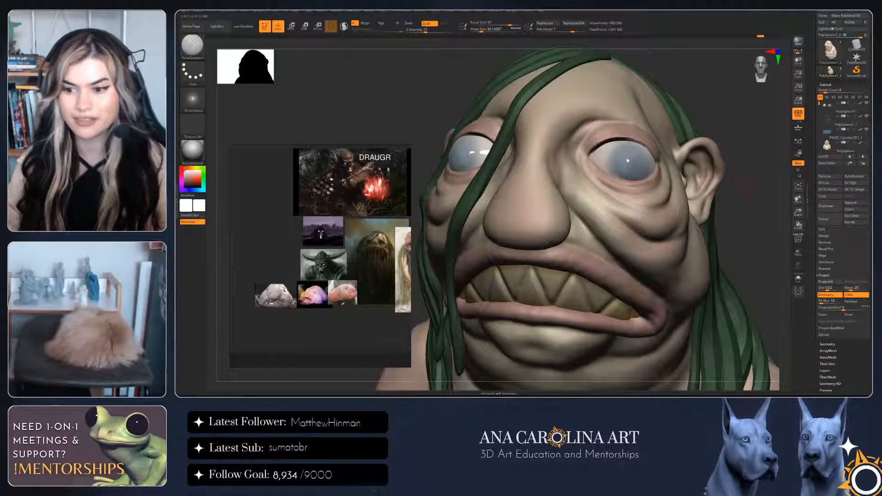
mouse_move(427, 249)
right_down()
mouse_move(464, 248)
mouse_move(414, 250)
mouse_move(444, 251)
mouse_move(431, 250)
right_up()
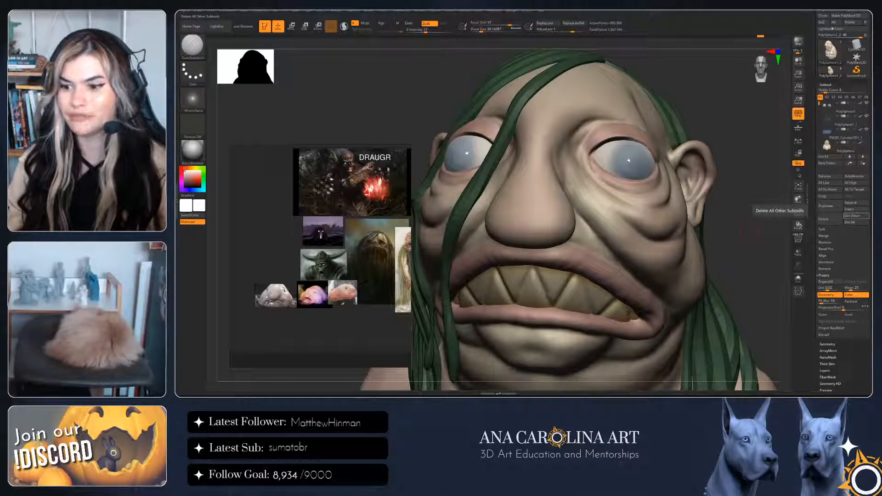
drag(749, 231, 624, 197)
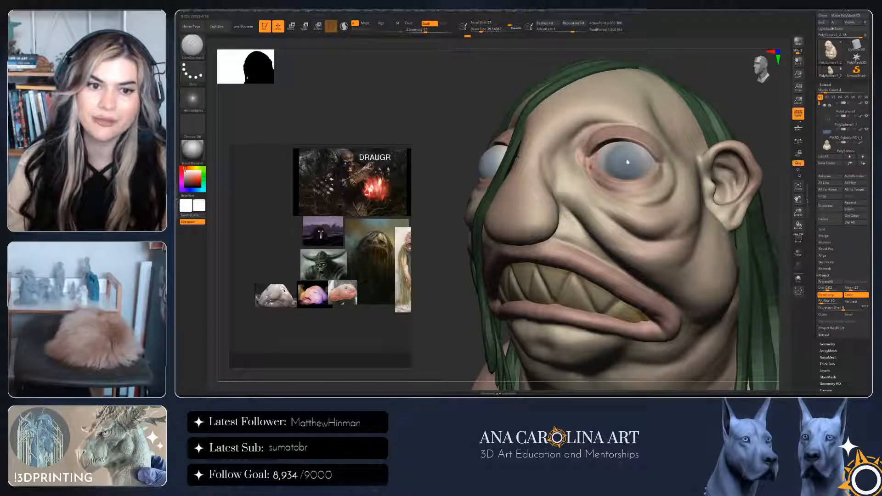
right_drag(628, 162, 708, 114)
scroll(629, 154, up, 5)
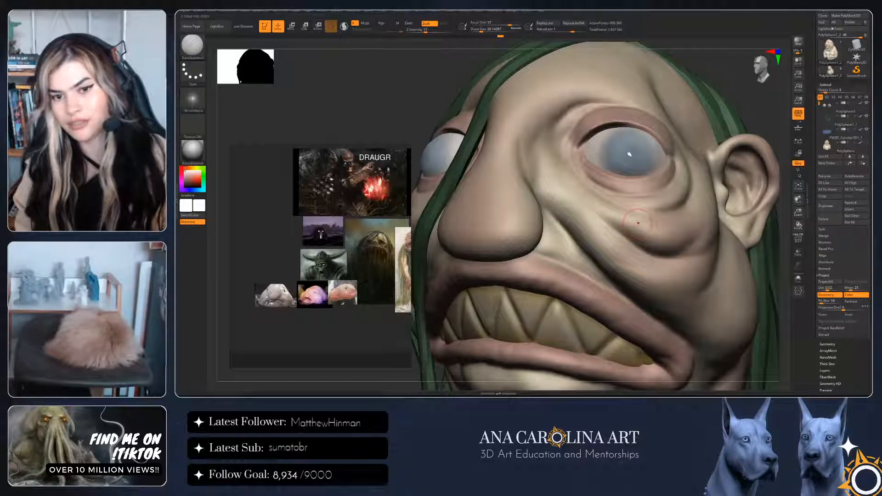
mouse_move(496, 120)
right_down()
mouse_move(538, 133)
mouse_move(565, 155)
right_up()
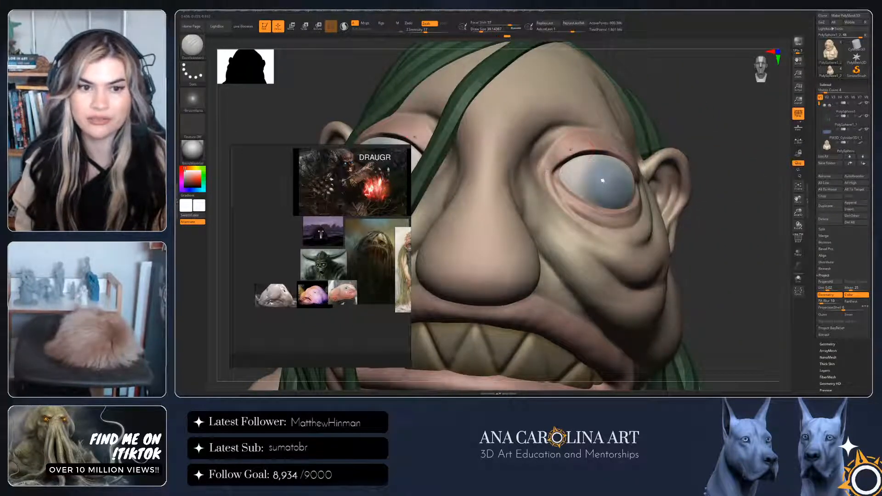
Carve a crease at the inner eyelid and, with a larger brush, refine the outer fold of the eye bag
drag(571, 149, 547, 172)
key(space)
mouse_move(591, 133)
right_down()
mouse_move(579, 135)
mouse_move(597, 157)
mouse_move(602, 106)
mouse_move(627, 108)
mouse_move(629, 143)
mouse_move(606, 130)
mouse_move(551, 167)
right_up()
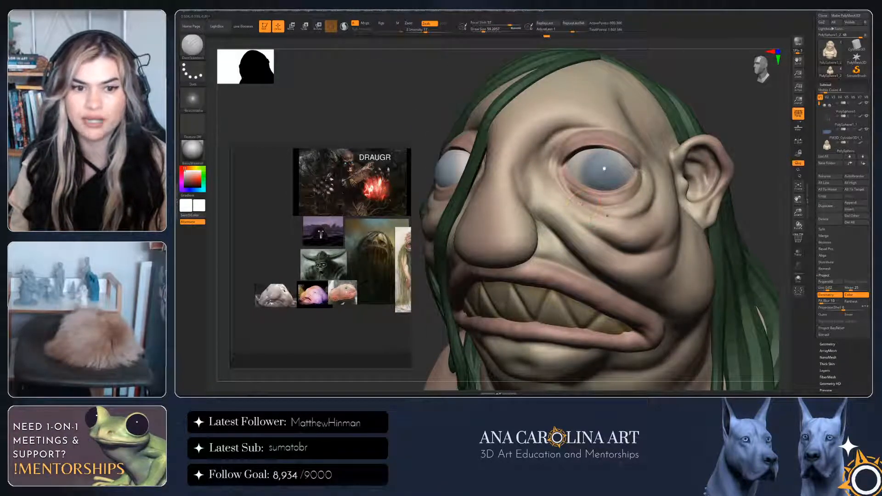
mouse_move(604, 169)
right_down()
mouse_move(730, 175)
mouse_move(608, 174)
right_up()
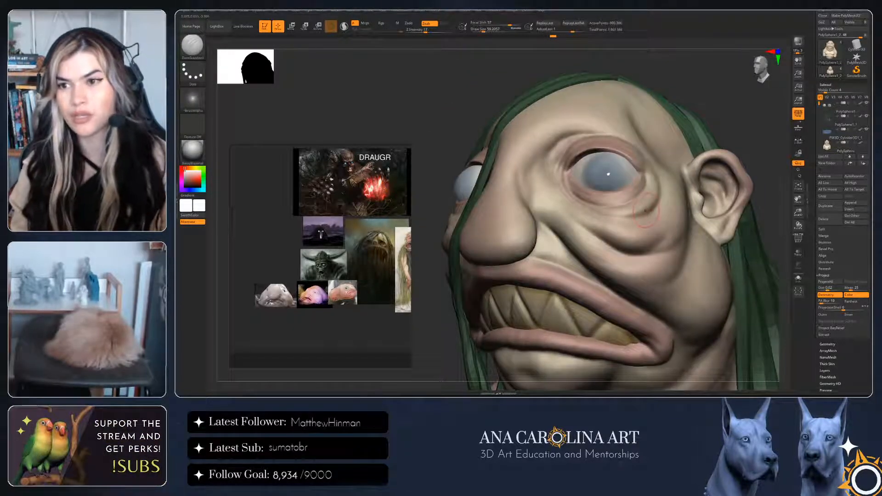
drag(645, 211, 642, 210)
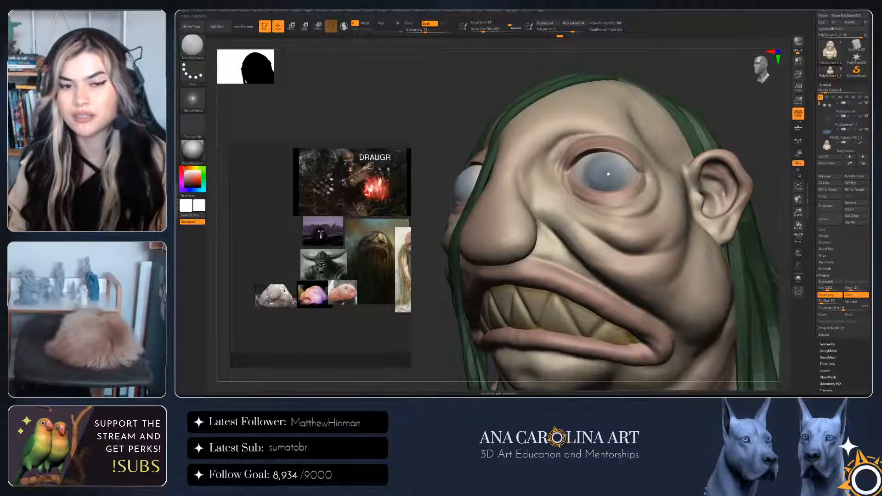
Examine the eyelid creases and eye-bag folds from the front, three-quarter and side views
right_drag(491, 176, 582, 173)
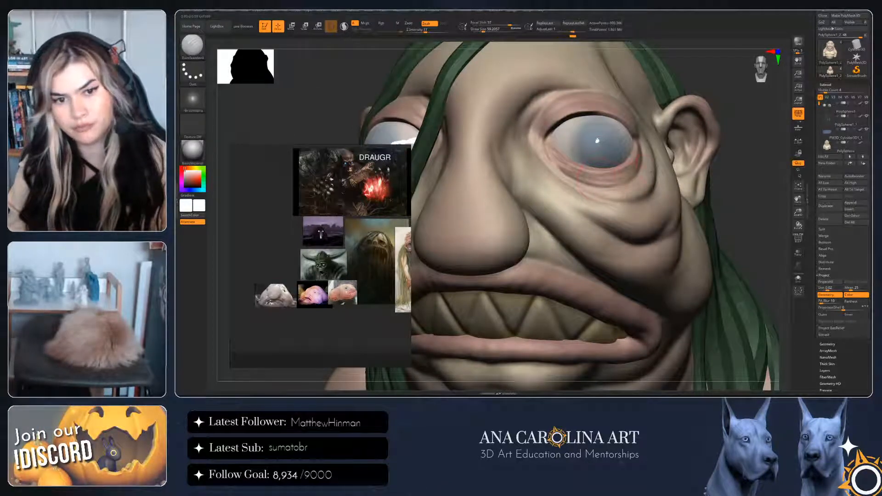
right_drag(598, 141, 608, 144)
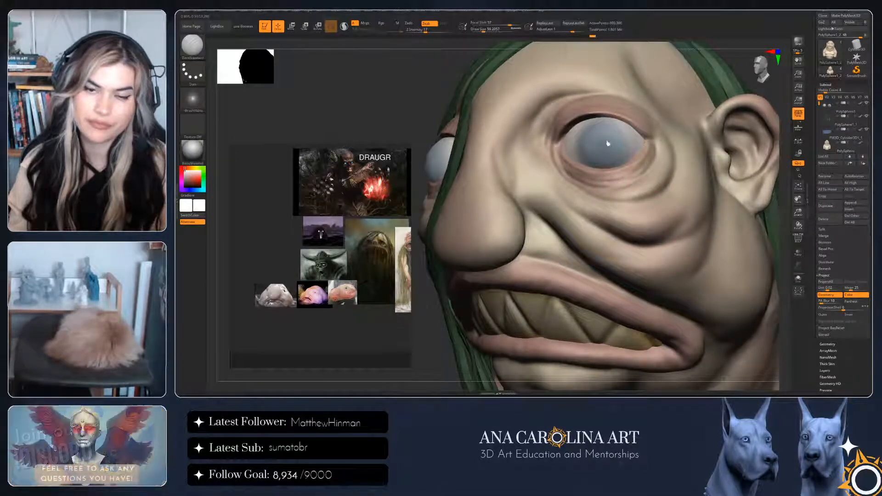
right_drag(608, 144, 625, 177)
ctrl+right_drag(712, 122, 724, 179)
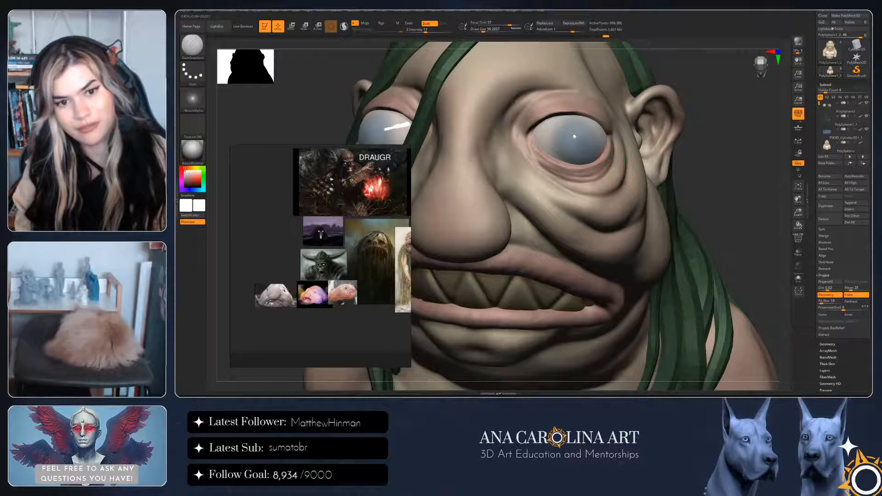
right_drag(654, 166, 625, 164)
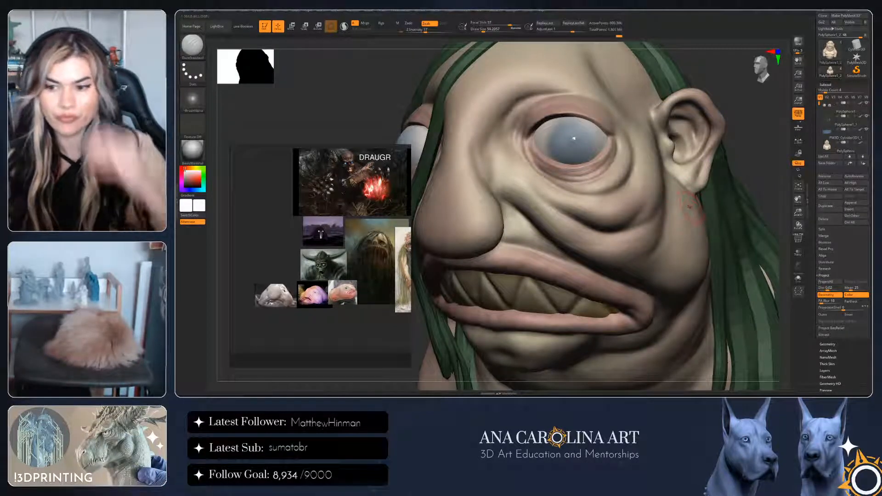
alt+drag(750, 207, 768, 173)
ctrl+right_drag(548, 249, 544, 271)
right_drag(545, 272, 498, 227)
right_click(497, 227)
Enlarge the DamStandard brush and deepen the folds beside the nose and across the cheek, undoing an unwanted stroke
key(s)
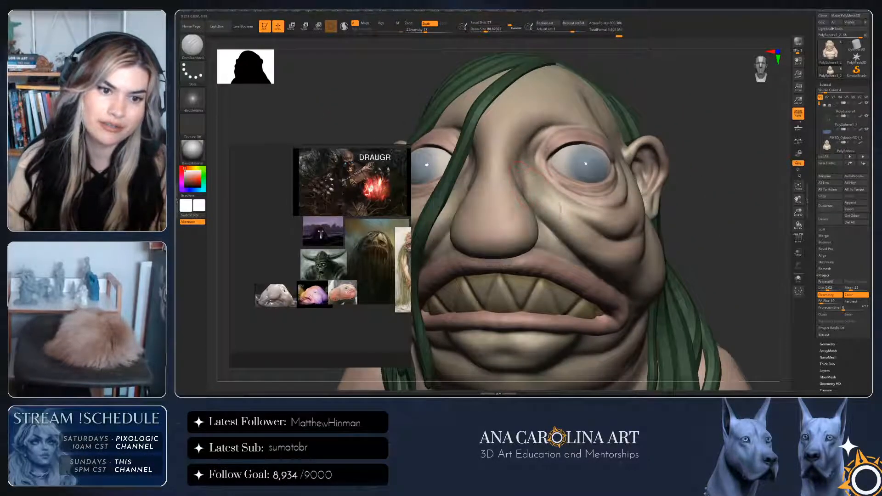
drag(526, 179, 539, 200)
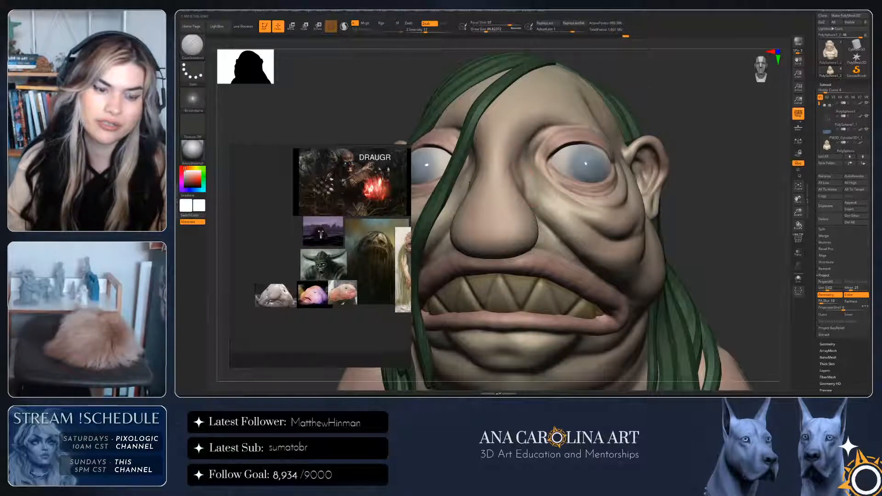
right_drag(567, 202, 536, 197)
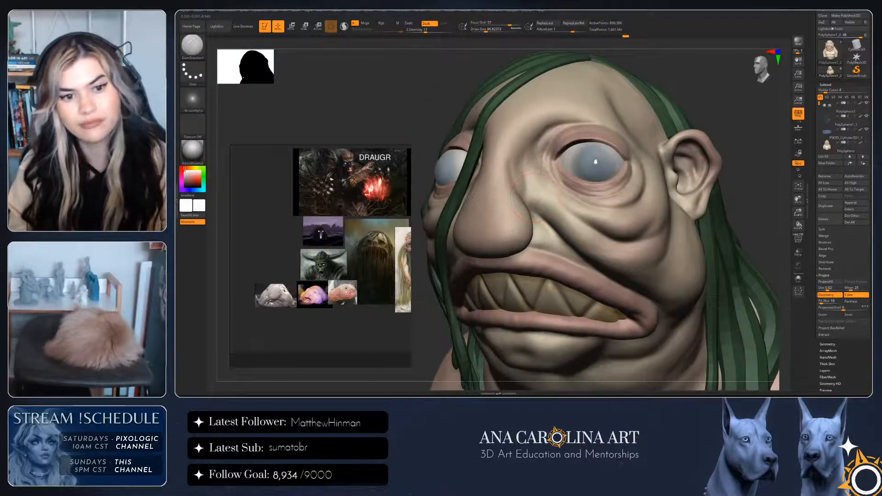
drag(540, 220, 561, 242)
right_drag(552, 239, 535, 197)
drag(574, 221, 601, 243)
mouse_move(597, 240)
right_down()
mouse_move(570, 237)
mouse_move(759, 161)
mouse_move(753, 202)
mouse_move(764, 133)
right_up()
key(ctrl+z)
drag(509, 277, 590, 260)
Carve and smooth the fold where the cheek meets the jaw and neck, and smooth the area beside the nose bridge
mouse_move(735, 183)
right_down()
mouse_move(731, 267)
mouse_move(728, 202)
mouse_move(761, 194)
mouse_move(761, 234)
mouse_move(735, 236)
mouse_move(736, 224)
mouse_move(752, 239)
right_up()
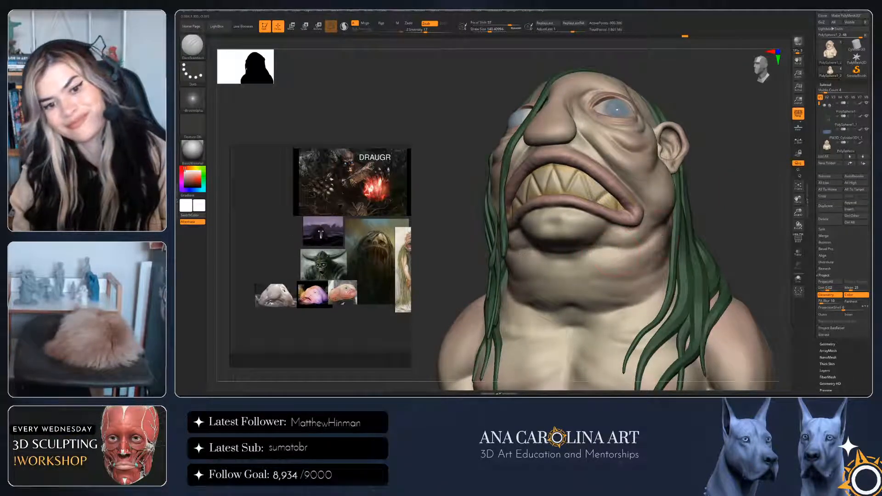
right_drag(662, 235, 618, 249)
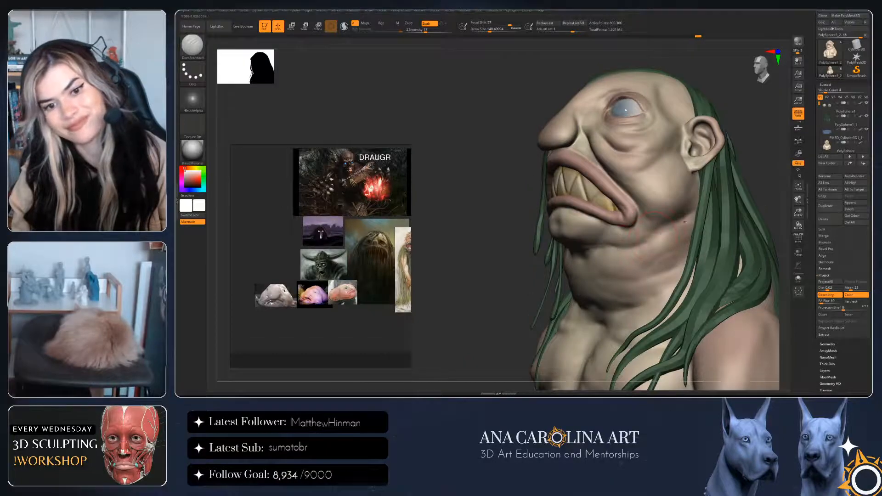
mouse_move(685, 223)
right_down()
mouse_move(731, 219)
mouse_move(727, 175)
mouse_move(729, 202)
mouse_move(709, 188)
mouse_move(678, 190)
mouse_move(679, 221)
right_up()
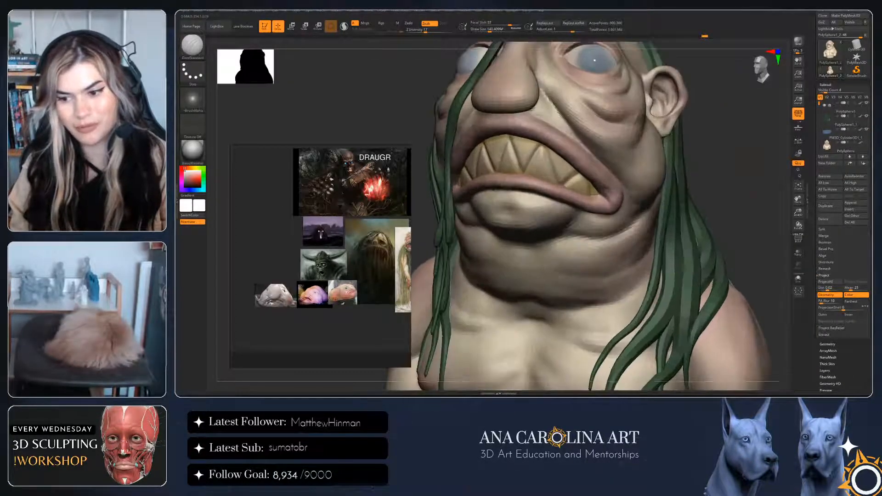
right_drag(594, 59, 586, 63)
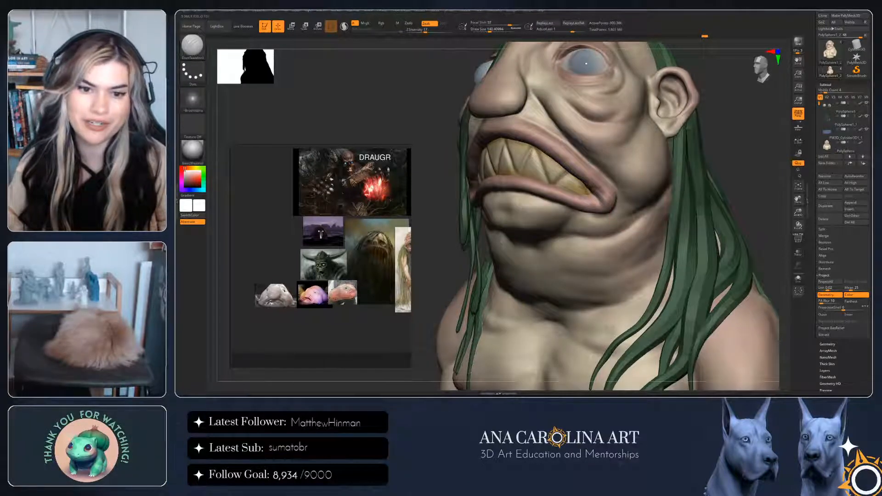
mouse_move(637, 217)
shift+mouse_down()
mouse_move(669, 187)
mouse_move(637, 218)
shift+mouse_up()
drag(669, 186, 650, 206)
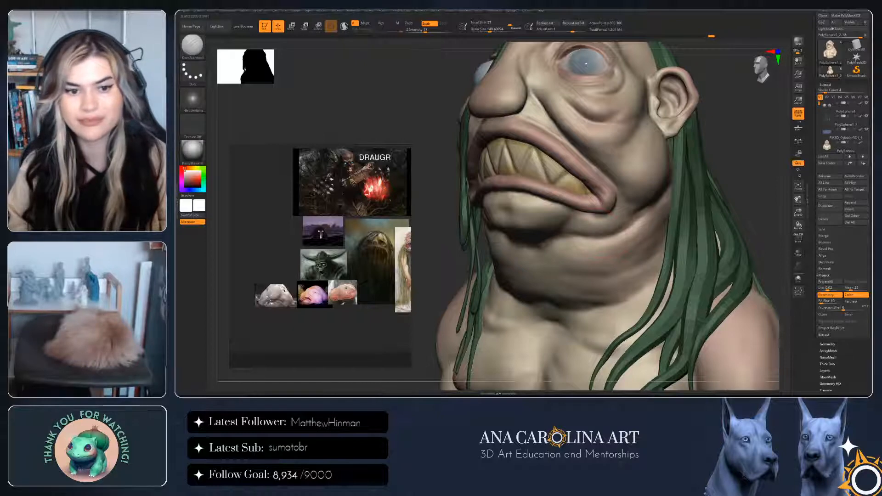
mouse_move(618, 253)
ctrl+right_down()
mouse_move(616, 193)
mouse_move(668, 189)
mouse_move(679, 240)
ctrl+right_up()
shift+drag(641, 218, 660, 193)
alt+right_drag(681, 149, 659, 221)
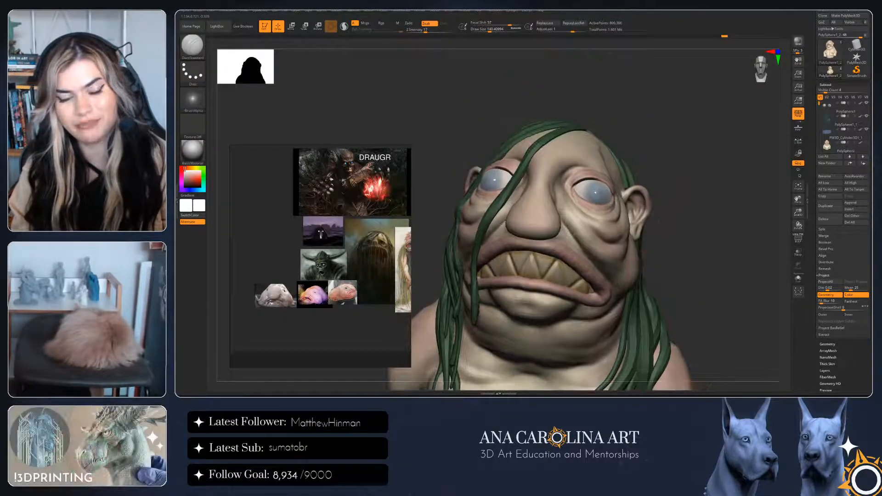
shift+drag(553, 172, 560, 198)
Try to reshape the fold under the eye with the Move brush and undo it
mouse_move(662, 198)
right_down()
mouse_move(664, 218)
mouse_move(632, 214)
mouse_move(636, 244)
right_up()
key(b)
key(m)
key(v)
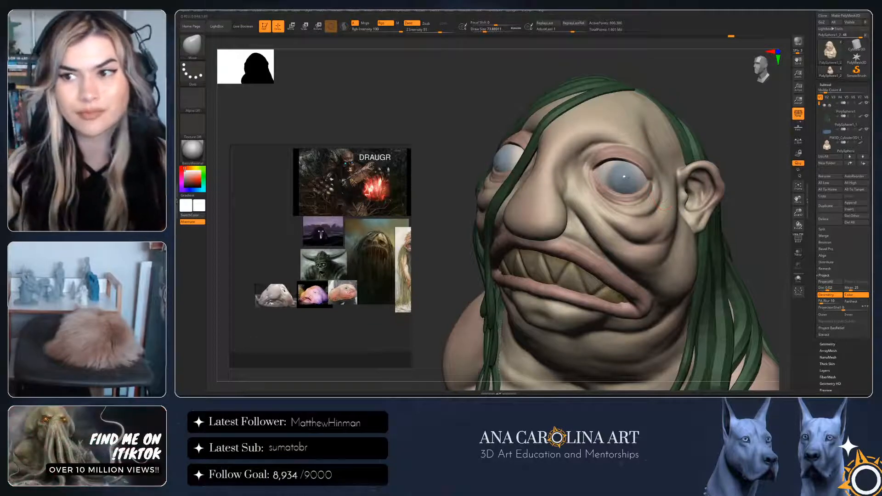
drag(727, 159, 758, 145)
mouse_move(735, 184)
alt+mouse_down()
mouse_move(735, 138)
mouse_move(687, 163)
alt+mouse_up()
drag(615, 188, 607, 178)
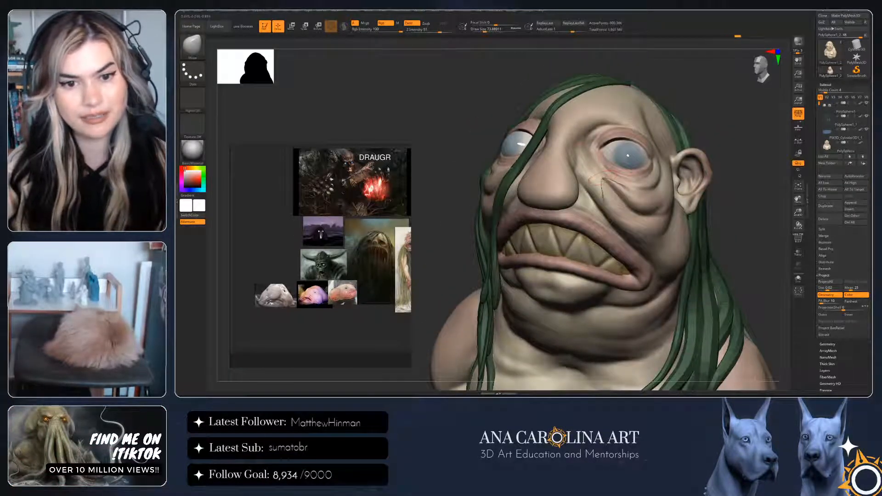
key(ctrl+z)
Return to the DamStandard brush and carve the creases of the eye bag and upper cheek
key(b)
key(d)
key(s)
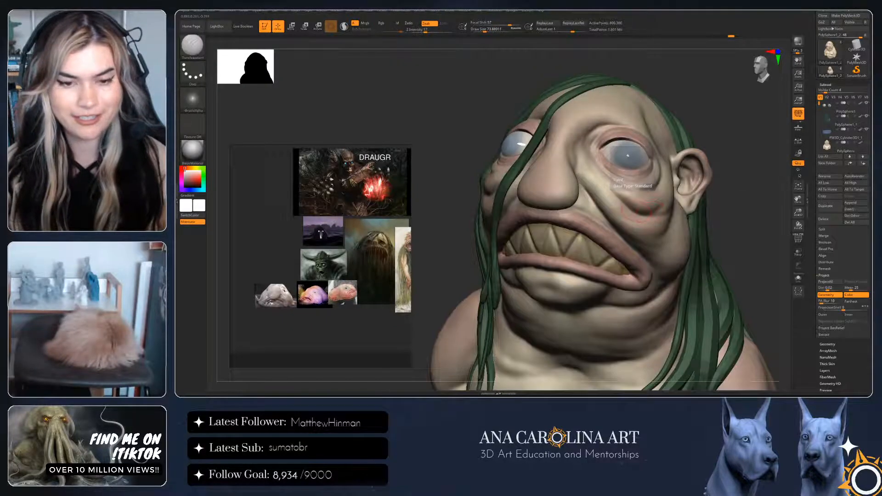
drag(626, 202, 662, 212)
drag(597, 181, 643, 213)
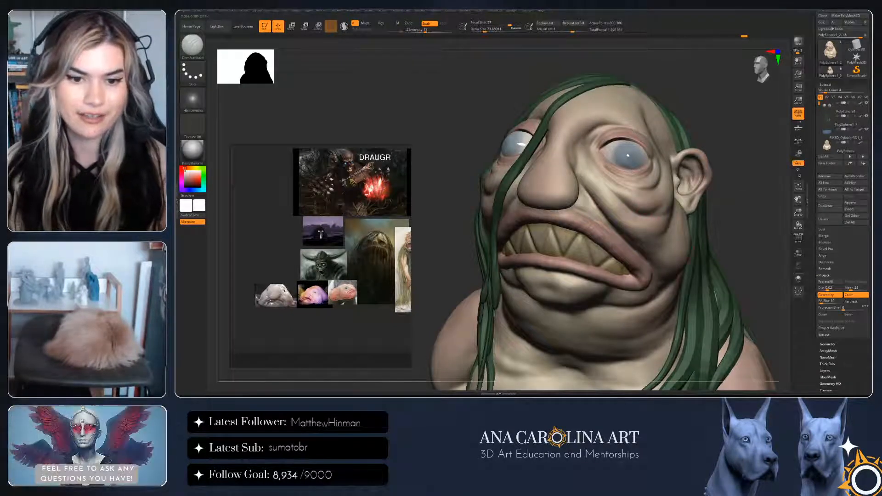
mouse_move(666, 212)
right_down()
mouse_move(652, 191)
mouse_move(627, 186)
right_up()
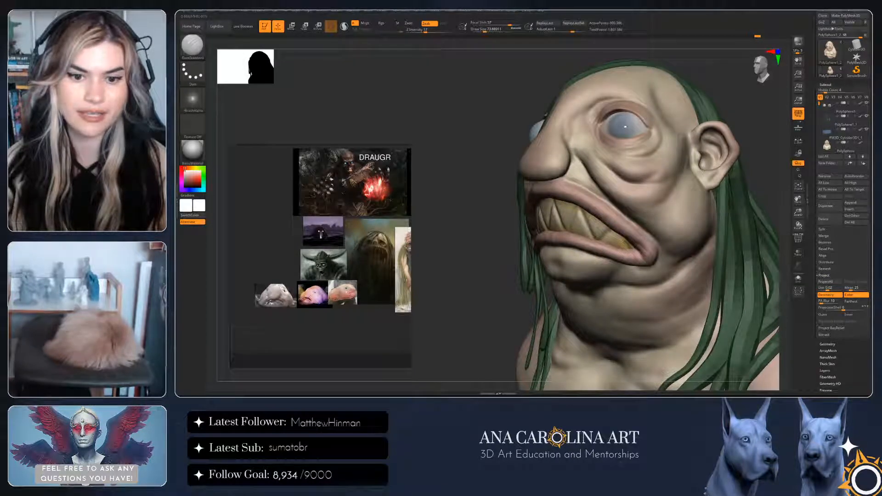
Carve a DamStandard crease near the corner of the mouth and check the face folds from several angles
drag(593, 202, 618, 244)
mouse_move(627, 186)
right_down()
mouse_move(689, 184)
mouse_move(682, 188)
right_up()
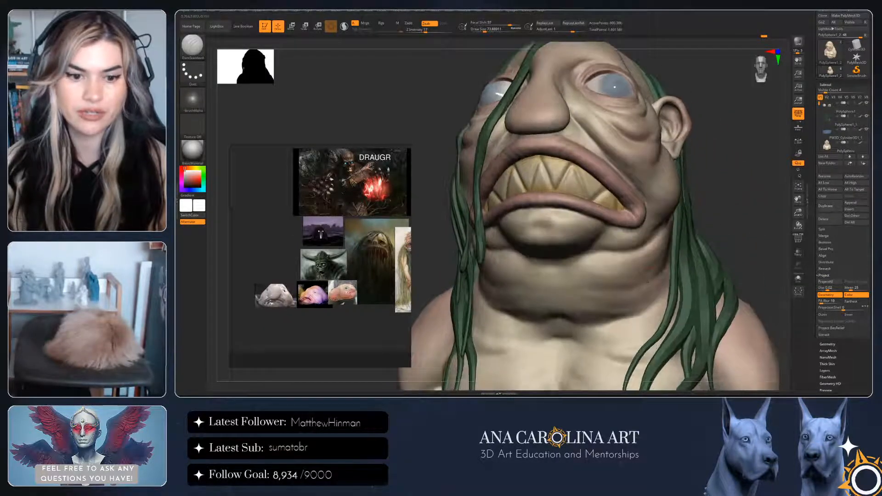
mouse_move(726, 193)
mouse_down()
mouse_move(772, 218)
mouse_move(754, 229)
mouse_move(751, 147)
mouse_move(721, 179)
mouse_move(735, 243)
mouse_move(754, 211)
mouse_move(708, 202)
mouse_up()
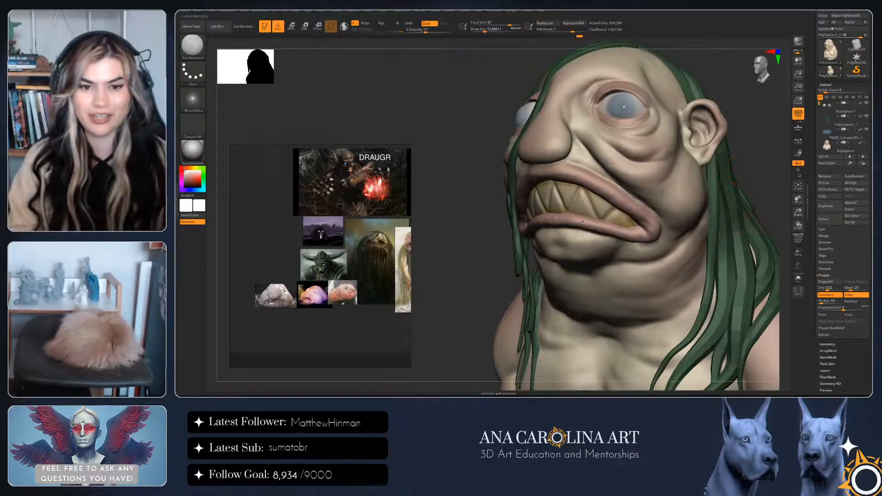
right_drag(734, 171, 743, 106)
right_drag(699, 184, 747, 233)
right_drag(740, 184, 706, 185)
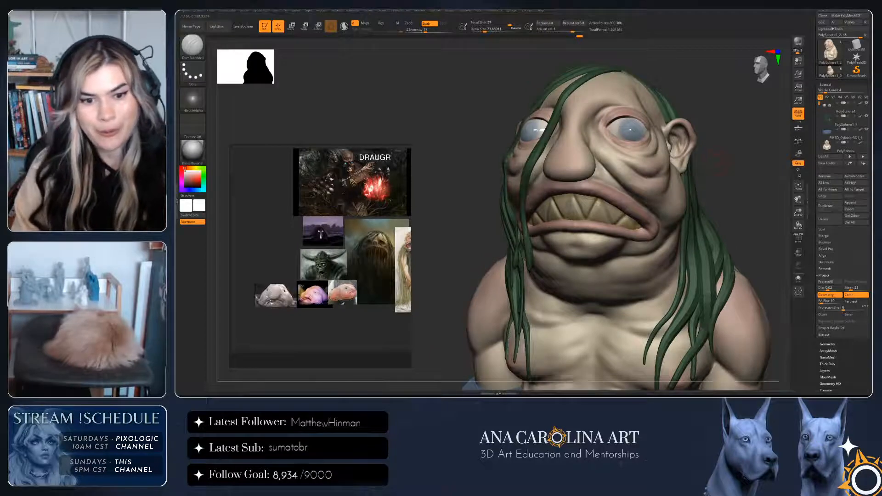
Enlarge the DamStandard brush to about 176 and deepen the chest creases beside the arm
mouse_move(744, 207)
alt+right_down()
mouse_move(700, 188)
mouse_move(687, 131)
alt+right_up()
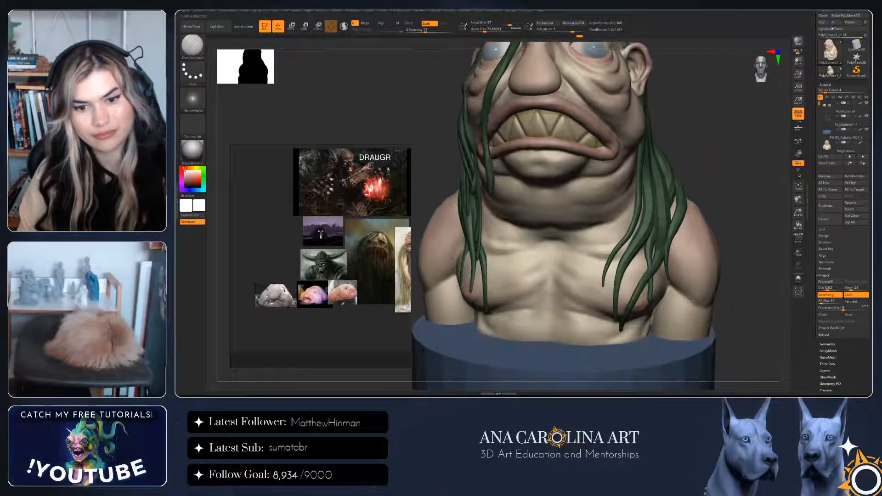
key(space)
drag(689, 326, 699, 325)
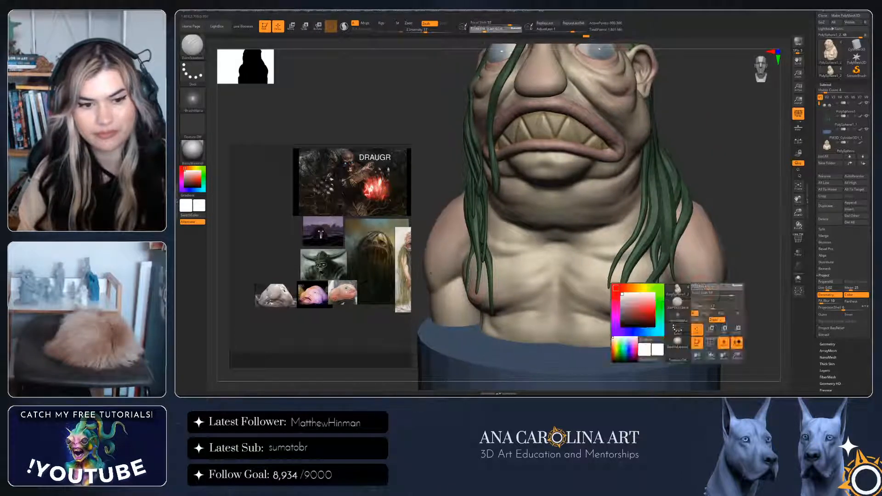
right_drag(704, 317, 668, 307)
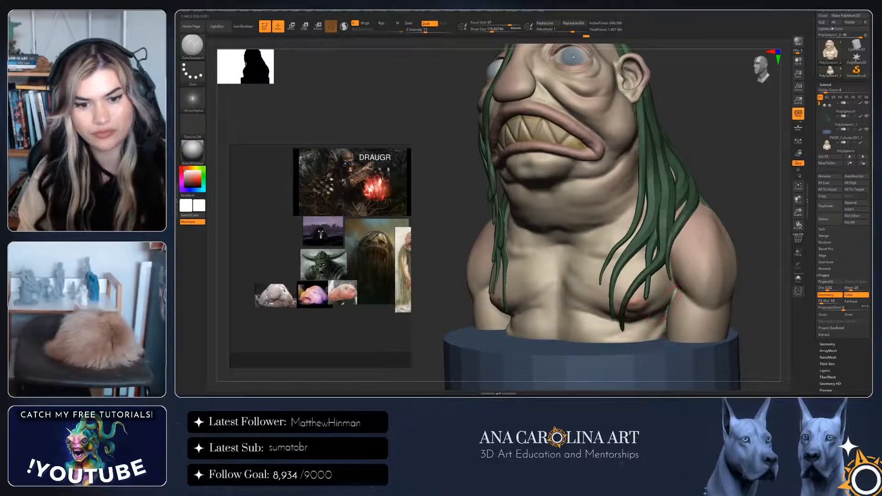
alt+right_drag(614, 295, 609, 358)
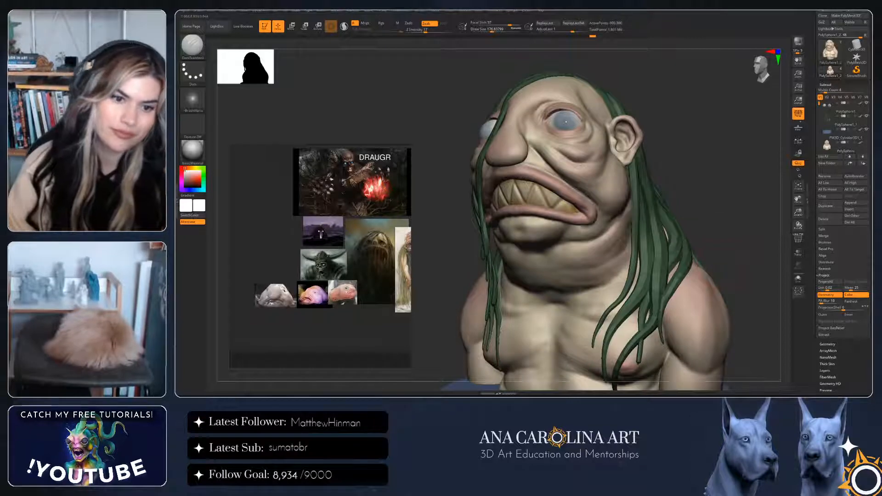
Mask the upper and lower lips around the whole mouth, inverting the mask and back to check its coverage
ctrl+right_drag(644, 269, 671, 221)
key(space)
drag(699, 193, 689, 193)
key(space)
mouse_move(529, 141)
mouse_down()
mouse_move(497, 136)
mouse_move(529, 139)
mouse_move(561, 158)
mouse_move(596, 194)
mouse_move(573, 196)
mouse_up()
ctrl+drag(533, 185, 509, 185)
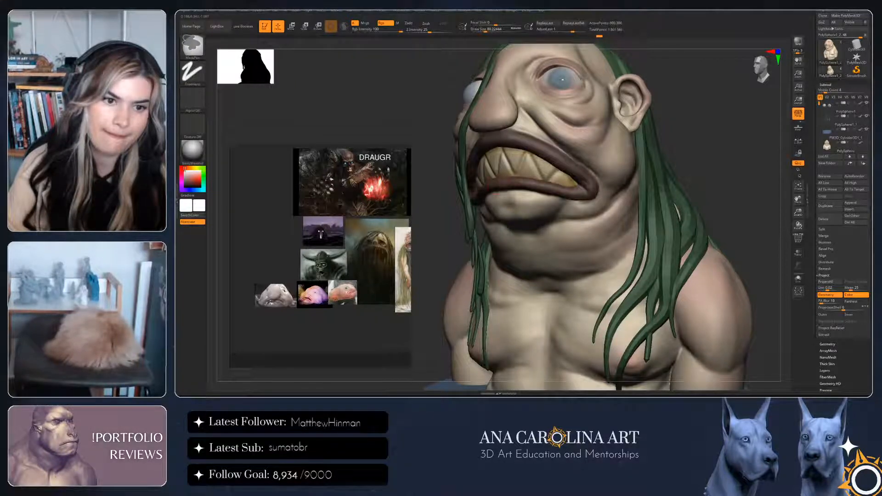
mouse_move(689, 197)
mouse_down()
mouse_move(668, 125)
mouse_move(690, 200)
mouse_move(675, 114)
mouse_move(686, 198)
mouse_up()
ctrl+click(684, 158)
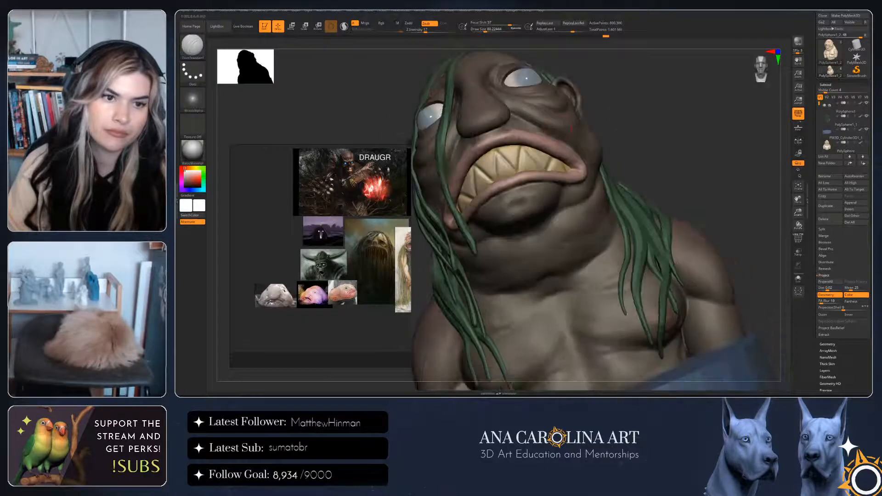
ctrl+click(685, 197)
Clean up the lip mask along the upper lip with a smaller masking brush
key(space)
ctrl+drag(510, 132, 475, 144)
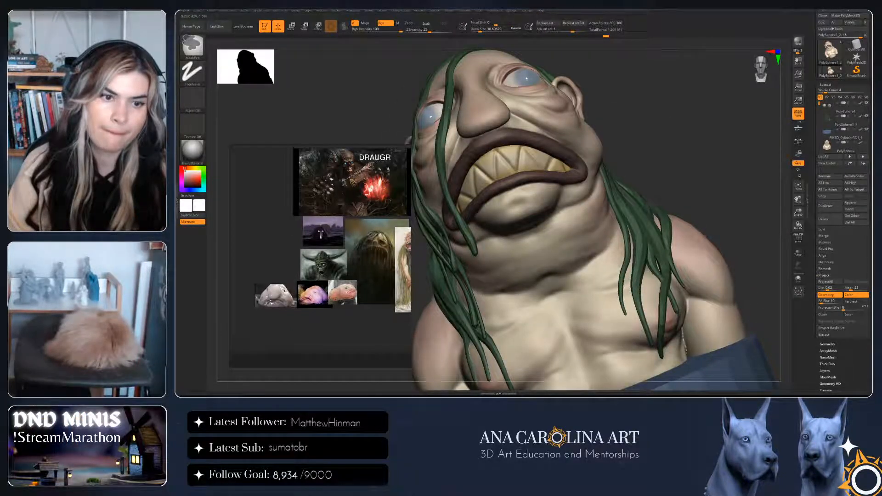
mouse_move(685, 152)
shift+mouse_down()
mouse_move(662, 161)
mouse_move(689, 161)
shift+mouse_up()
Switch to the Move brush, enlarge it, and soften the edge of the lip mask
drag(744, 147, 697, 134)
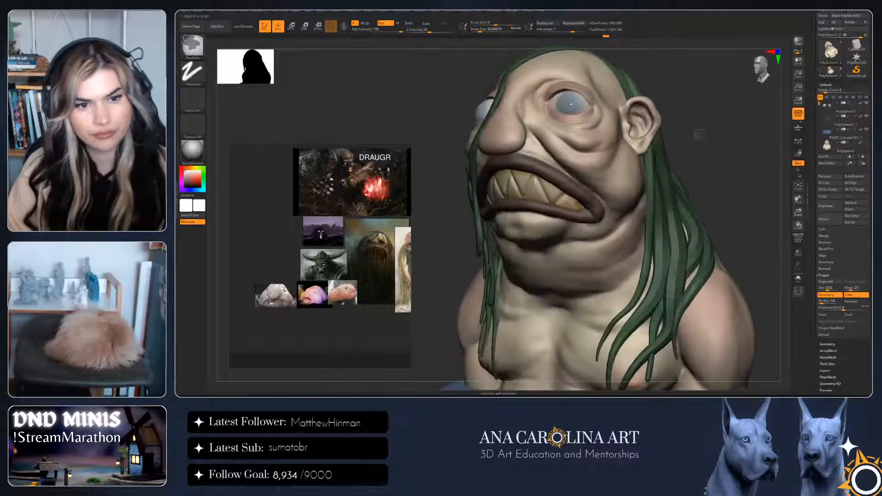
key(b)
key(m)
key(v)
key(space)
drag(559, 167, 570, 167)
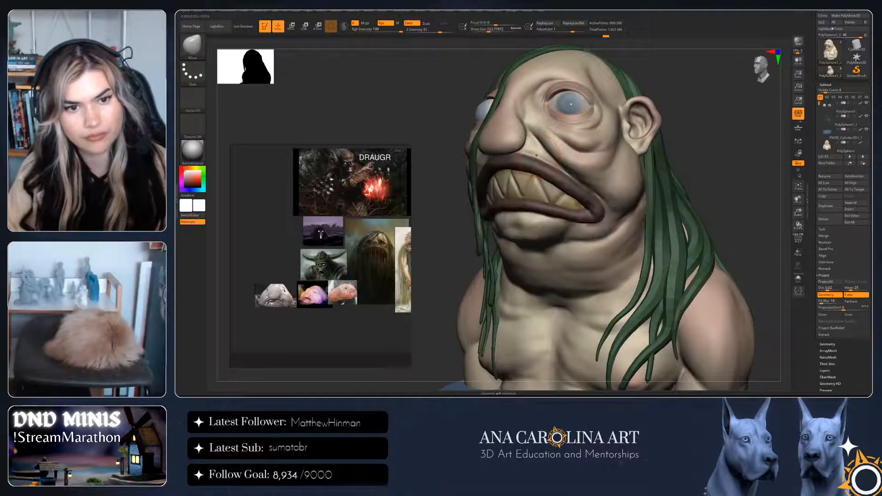
ctrl+click(536, 161)
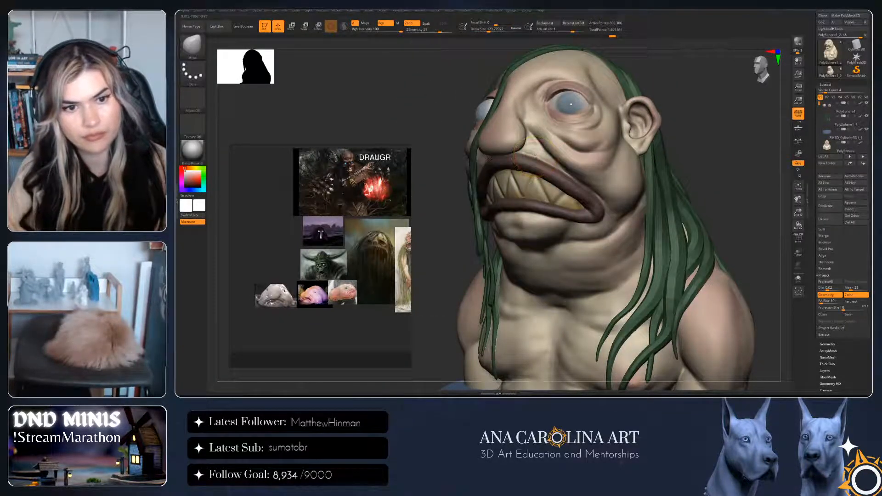
Reshape the face around the masked lips with the Move brush, varying its size
drag(672, 157, 688, 156)
key(space)
drag(630, 140, 639, 139)
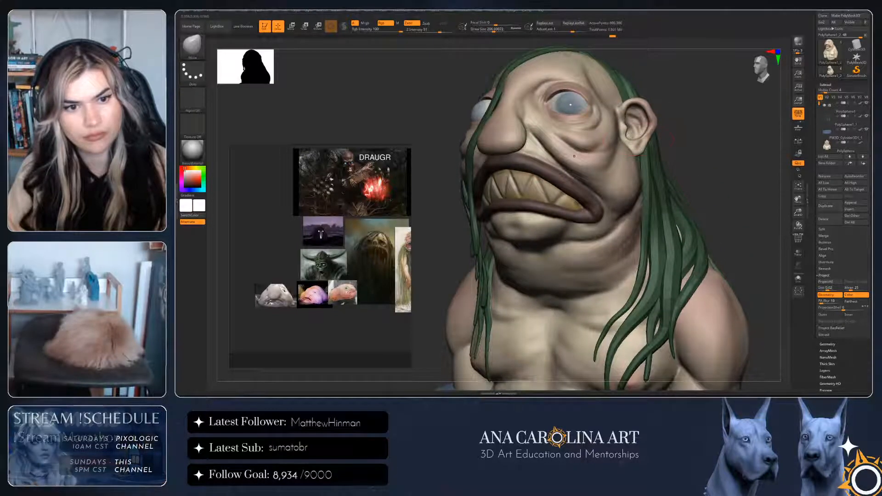
key(space)
drag(532, 161, 527, 160)
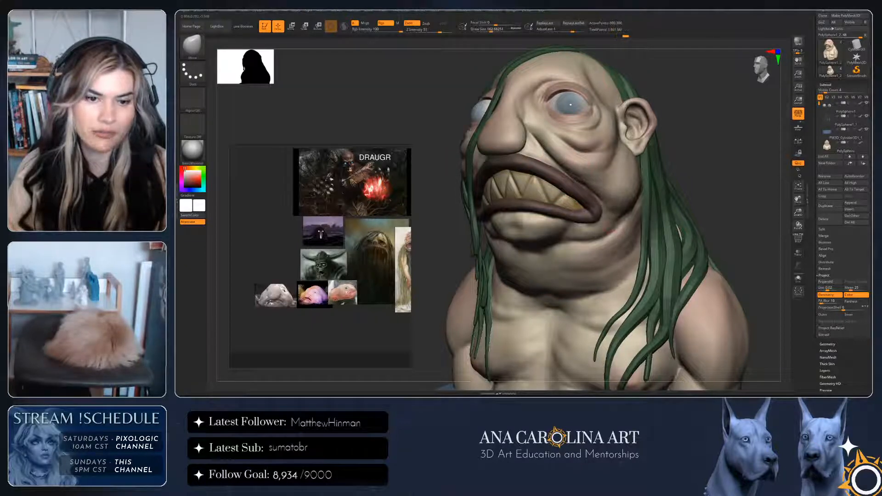
right_drag(610, 232, 555, 227)
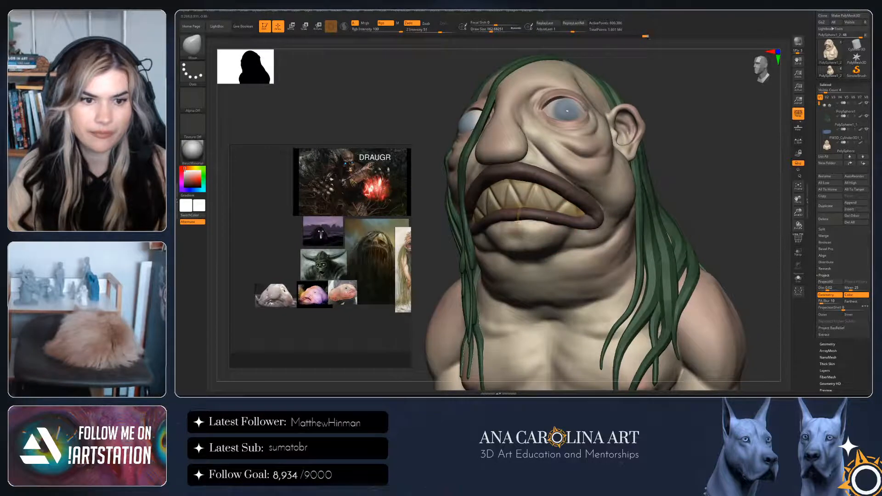
Invert the mask to free the lips and reshape them with a larger Move brush
ctrl+click(691, 175)
key(space)
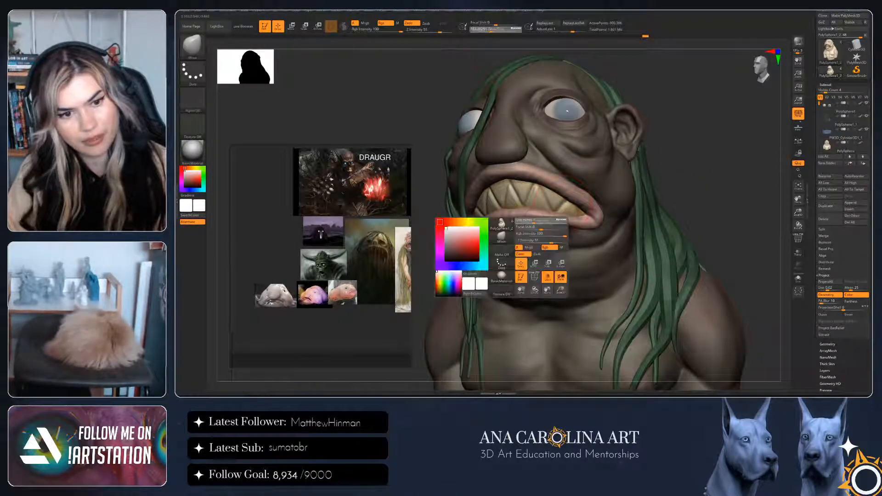
drag(539, 223, 553, 225)
key(space)
key(space)
key(space)
drag(582, 199, 587, 199)
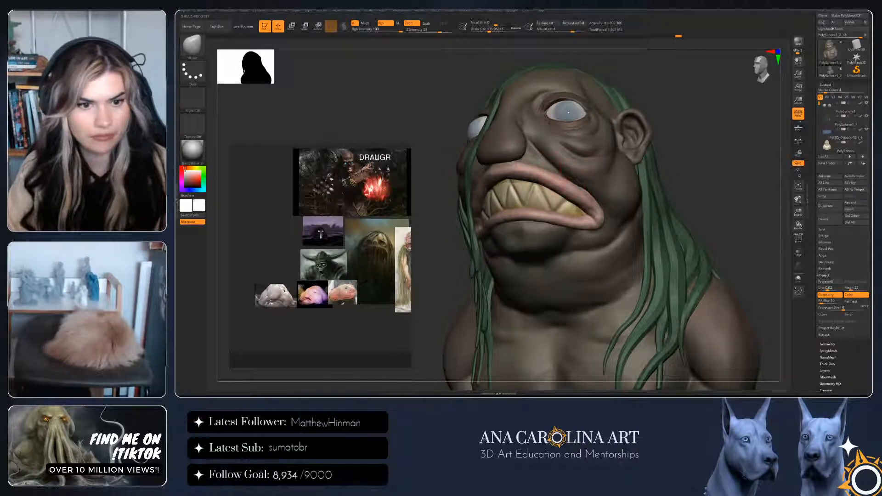
Refine the shape of the free lips from below with a smaller Move brush
key(space)
drag(533, 179, 529, 180)
drag(703, 184, 765, 188)
drag(689, 221, 689, 166)
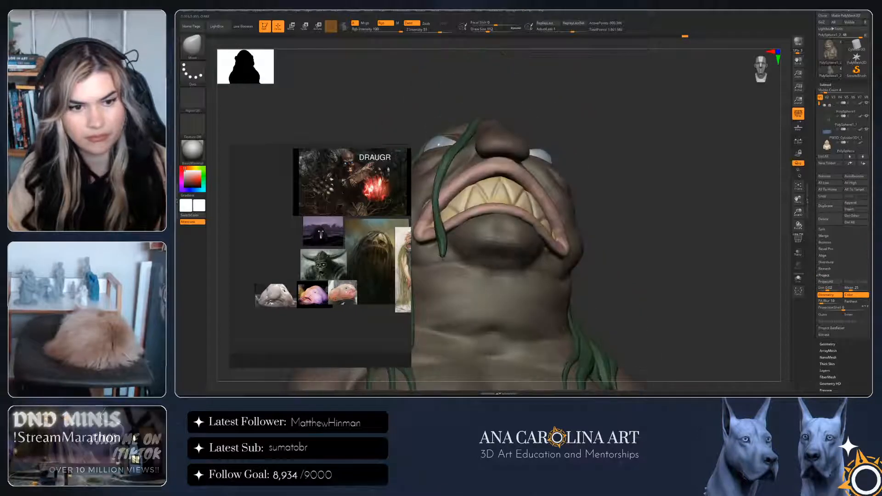
key(space)
drag(519, 180, 513, 180)
Invert the mask back onto the lips and clear it from the body
key(ctrl+i)
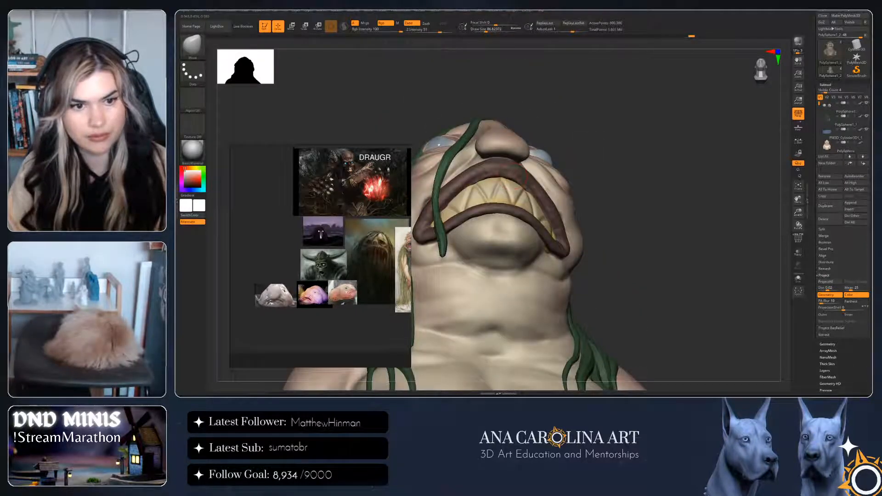
mouse_move(689, 174)
mouse_down()
mouse_move(689, 216)
mouse_move(703, 230)
mouse_move(689, 184)
mouse_up()
mouse_move(689, 184)
mouse_down()
mouse_move(667, 198)
mouse_move(680, 186)
mouse_move(691, 200)
mouse_move(670, 242)
mouse_move(658, 240)
mouse_move(718, 257)
mouse_move(721, 275)
mouse_up()
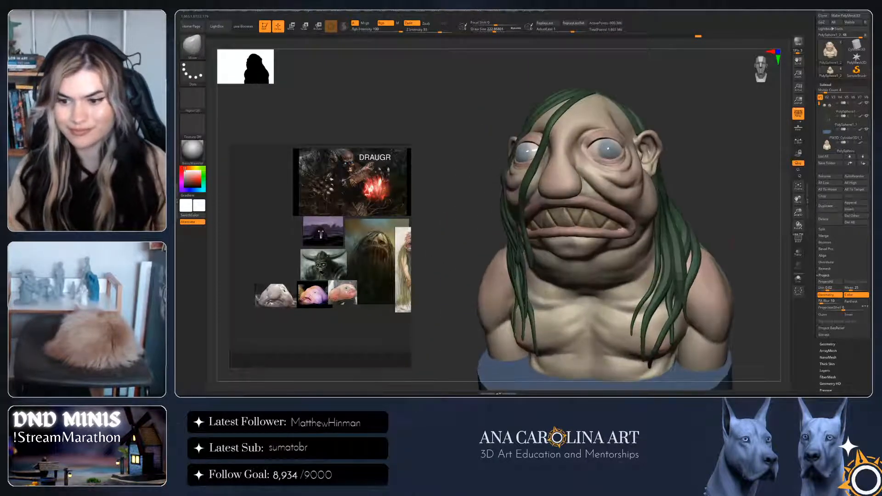
drag(758, 249, 776, 220)
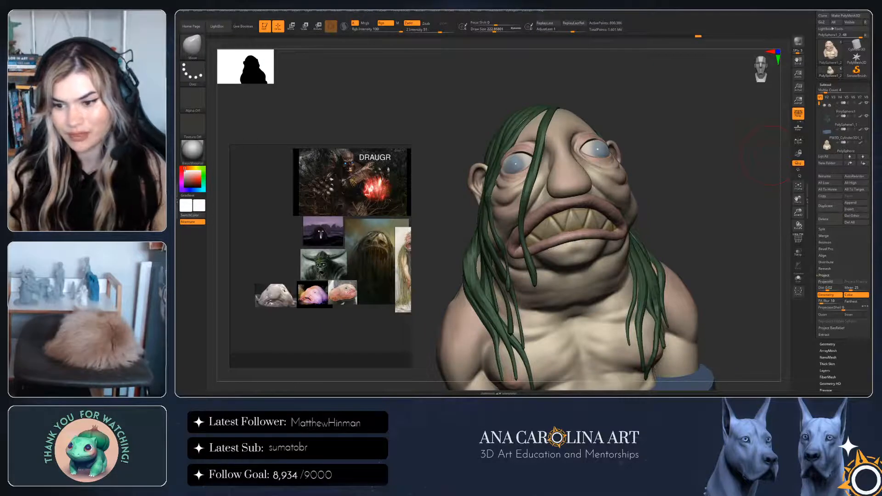
drag(768, 199, 730, 200)
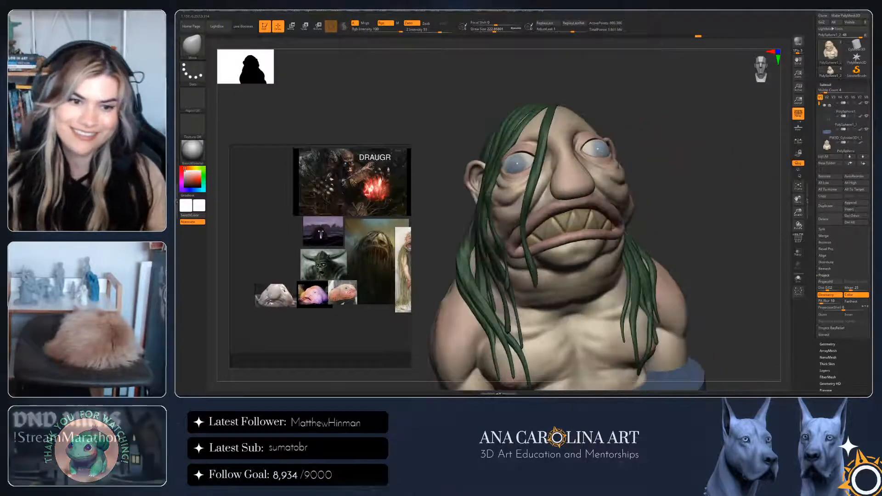
key(f)
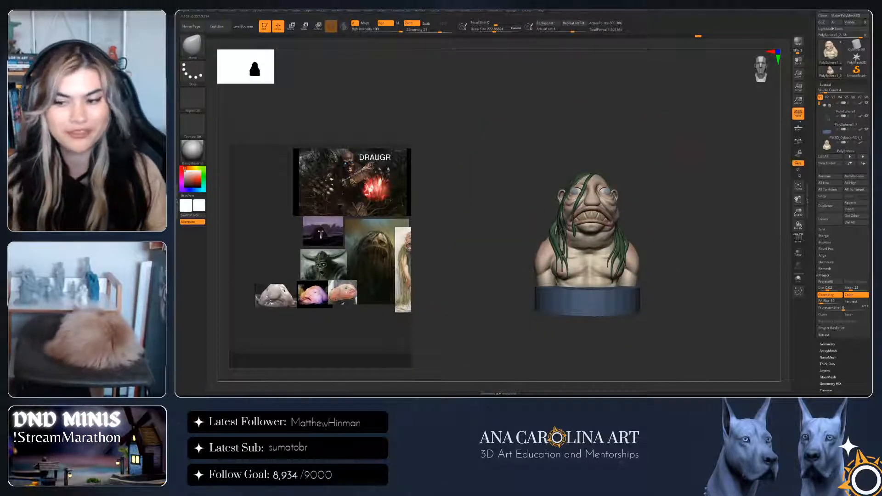
mouse_move(735, 216)
mouse_down()
mouse_move(653, 219)
mouse_move(744, 232)
mouse_move(749, 220)
mouse_move(735, 235)
mouse_move(689, 225)
mouse_move(710, 220)
mouse_move(689, 211)
mouse_up()
alt+drag(735, 193, 735, 229)
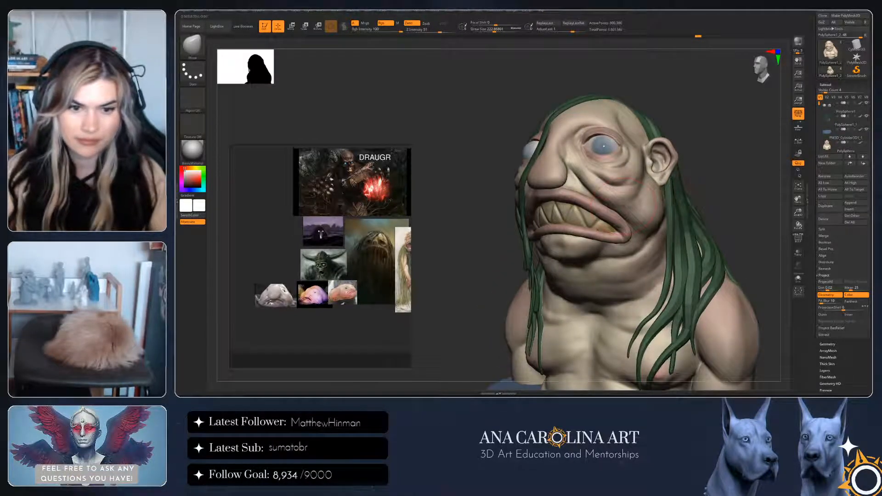
Make the teeth the active subtool and prepare the Move brush at a reduced size for adjusting them
alt+click(578, 215)
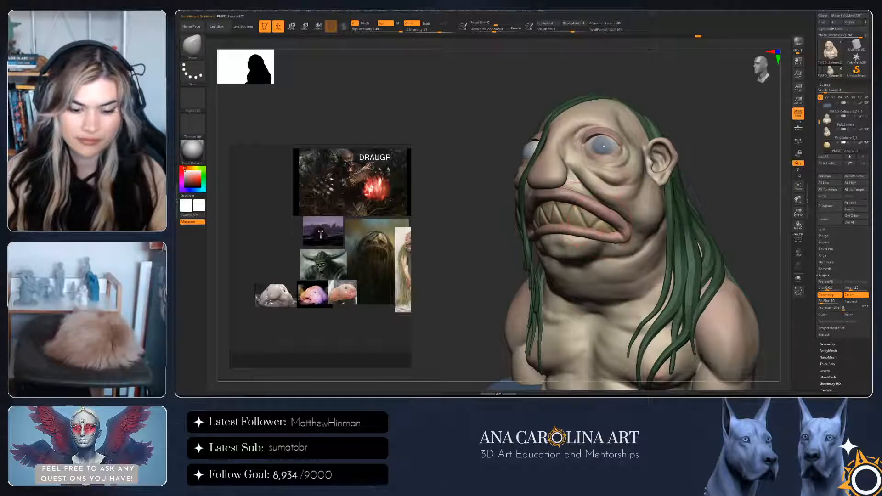
key(b)
key(m)
key(v)
key(s)
drag(574, 262, 568, 262)
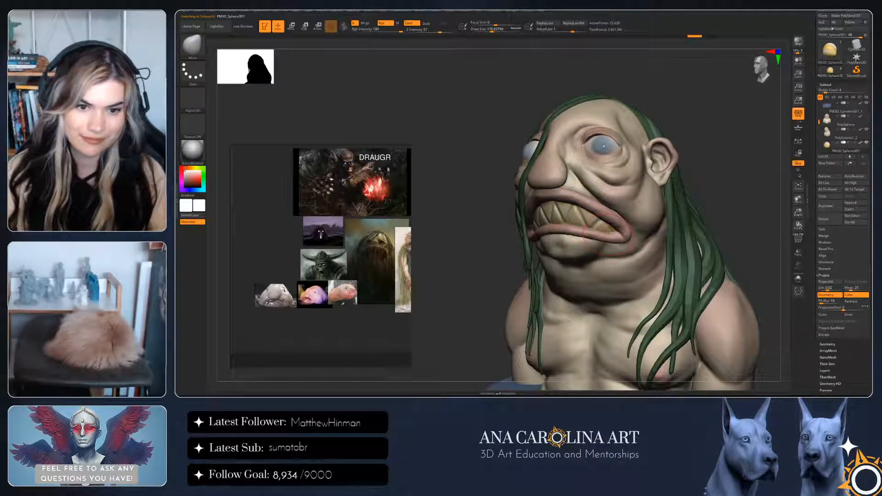
Adjust the teeth's fit behind the lips with the Move brush, reducing its size to about 46
alt+drag(735, 229, 735, 184)
mouse_move(675, 211)
mouse_down()
mouse_move(730, 213)
mouse_move(724, 182)
mouse_move(724, 221)
mouse_move(696, 200)
mouse_move(697, 229)
mouse_up()
key(s)
drag(660, 267, 651, 267)
drag(696, 229, 669, 229)
key(s)
drag(533, 225, 522, 225)
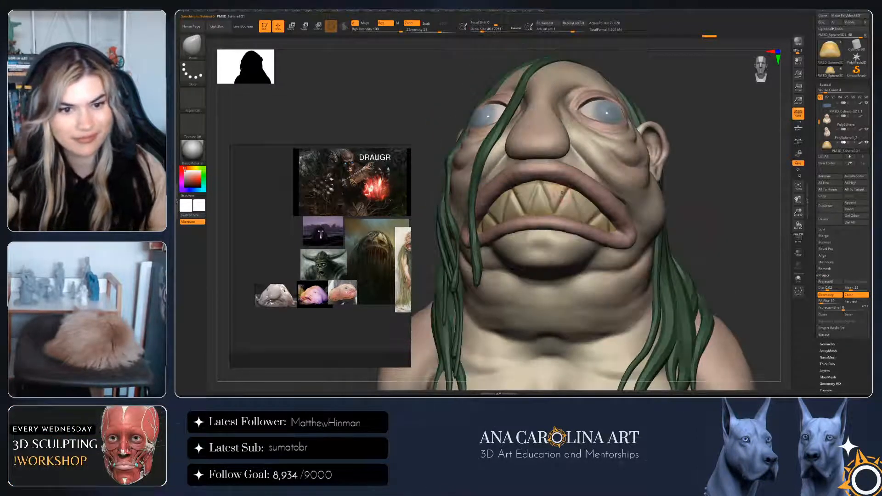
Set the masking brush to MaskLasso and mask the upper front teeth, inverting the mask and back to check it
ctrl+drag(554, 189, 558, 206)
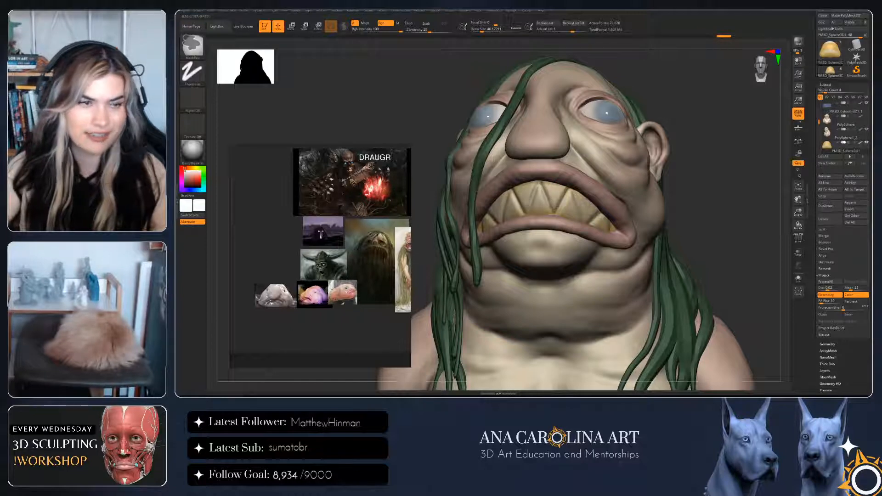
ctrl+click(197, 45)
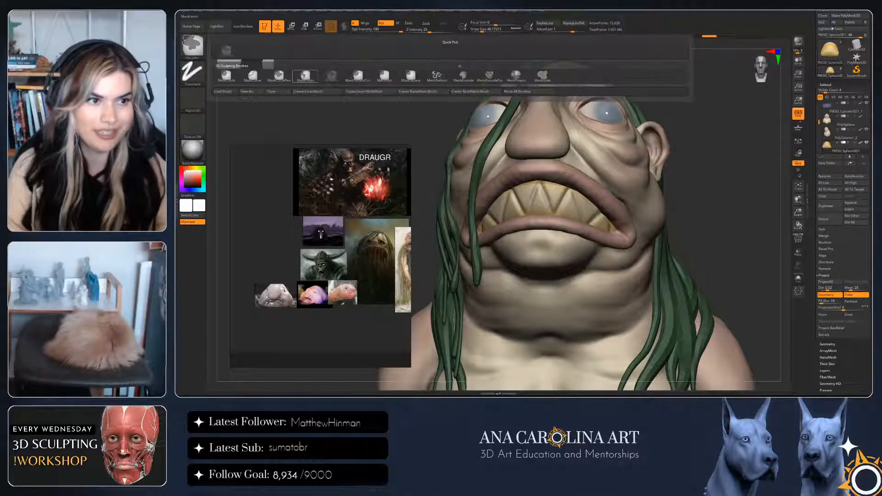
ctrl+click(306, 76)
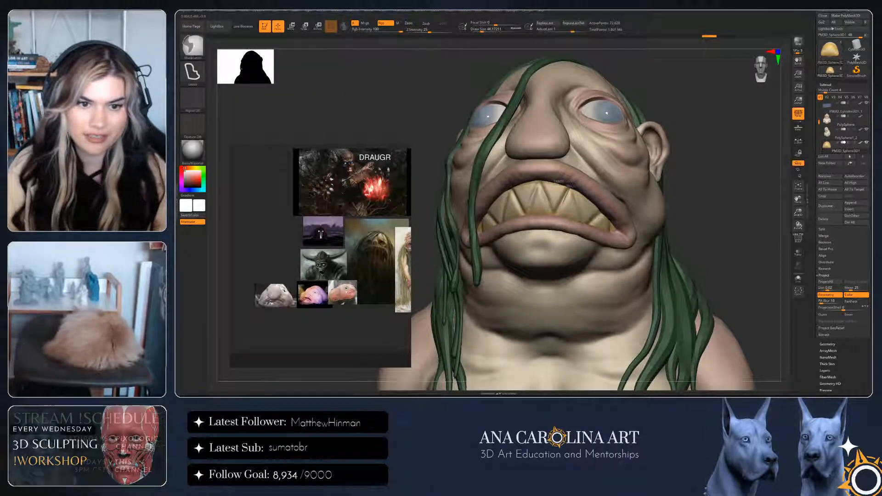
key(ctrl)
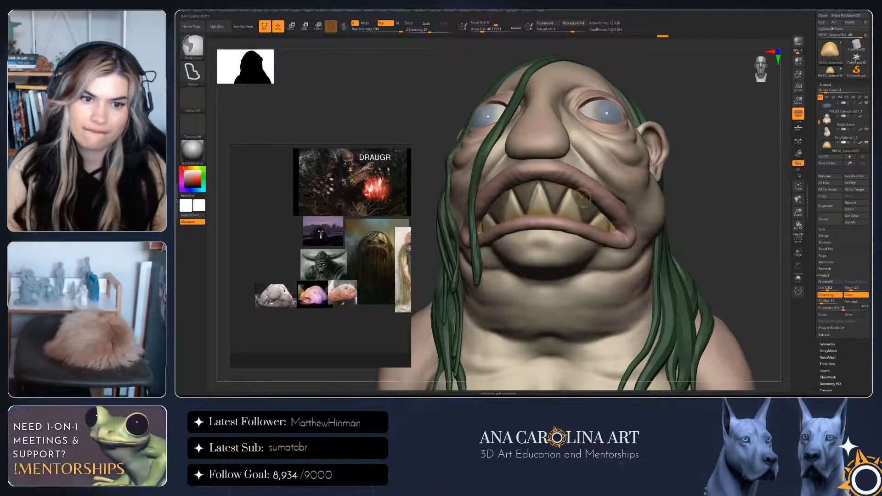
ctrl+click(685, 172)
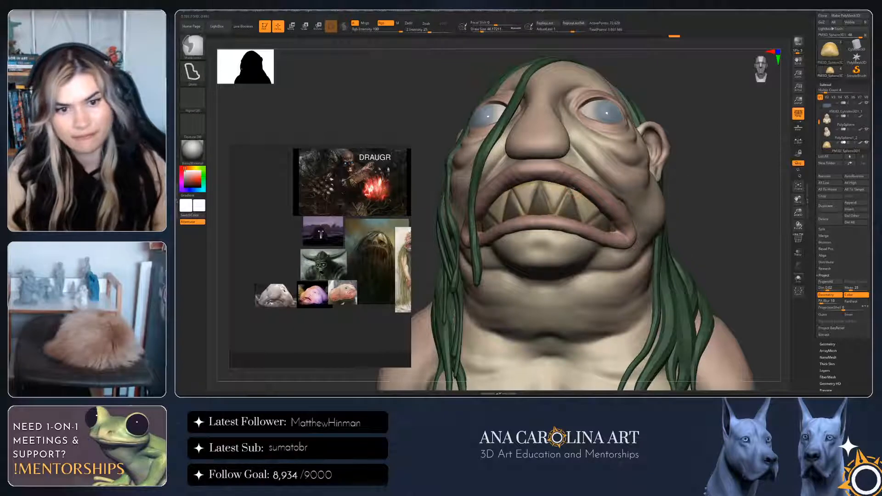
ctrl+click(682, 191)
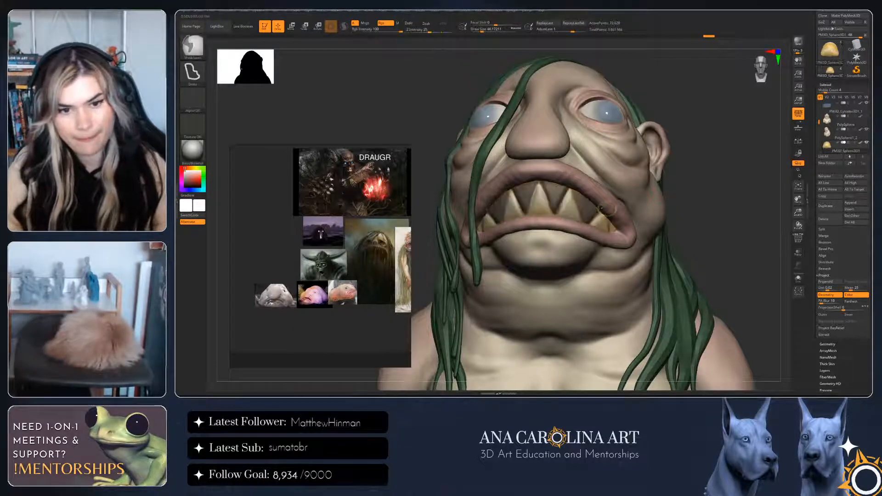
Extend the lasso mask over the upper side teeth and invert it so the upper teeth are free to edit
drag(731, 202, 678, 202)
ctrl+drag(609, 212, 639, 221)
mouse_move(712, 202)
mouse_down()
mouse_move(759, 200)
mouse_move(737, 218)
mouse_up()
ctrl+click(735, 200)
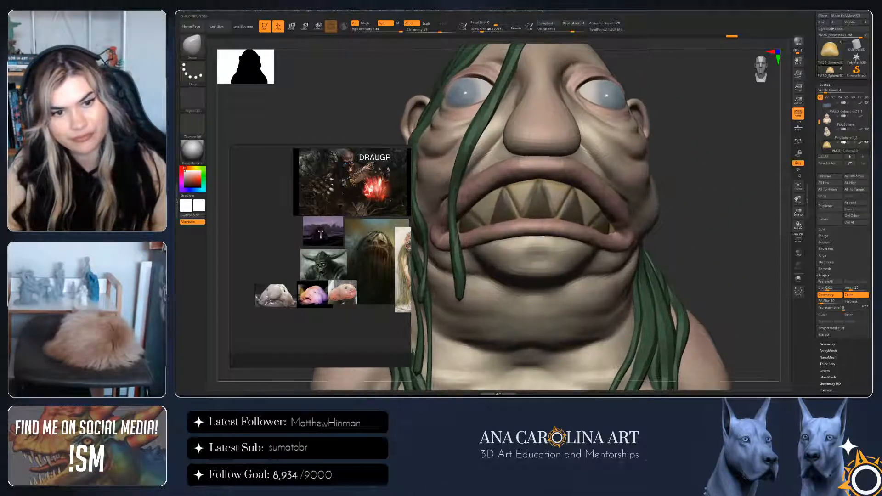
Extend the lasso mask across the lower teeth and enlarge the Move brush for shaping the unmasked upper teeth
mouse_move(570, 193)
ctrl+mouse_down()
mouse_move(570, 215)
mouse_move(553, 199)
mouse_move(544, 218)
mouse_move(545, 193)
mouse_move(542, 224)
ctrl+mouse_up()
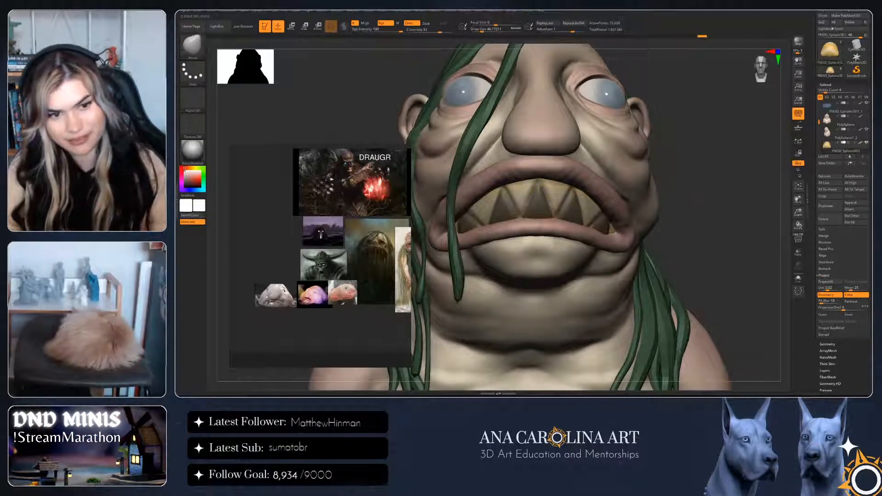
mouse_move(717, 221)
alt+mouse_down()
mouse_move(717, 119)
mouse_move(652, 122)
mouse_move(689, 216)
mouse_move(665, 232)
mouse_move(667, 246)
mouse_move(669, 233)
mouse_move(712, 222)
alt+mouse_up()
key(space)
key(space)
key(space)
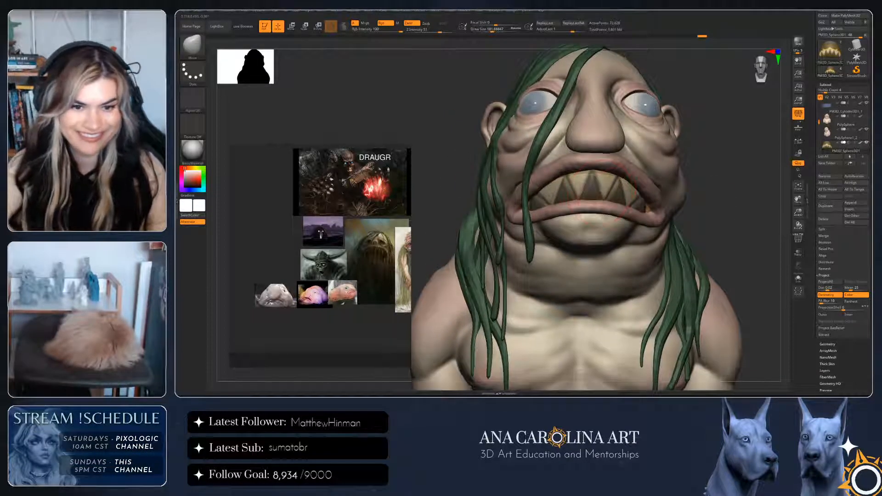
Shift the unmasked upper teeth with the Move brush so they sit better behind the lips, working from both sides
drag(680, 191, 604, 188)
key(space)
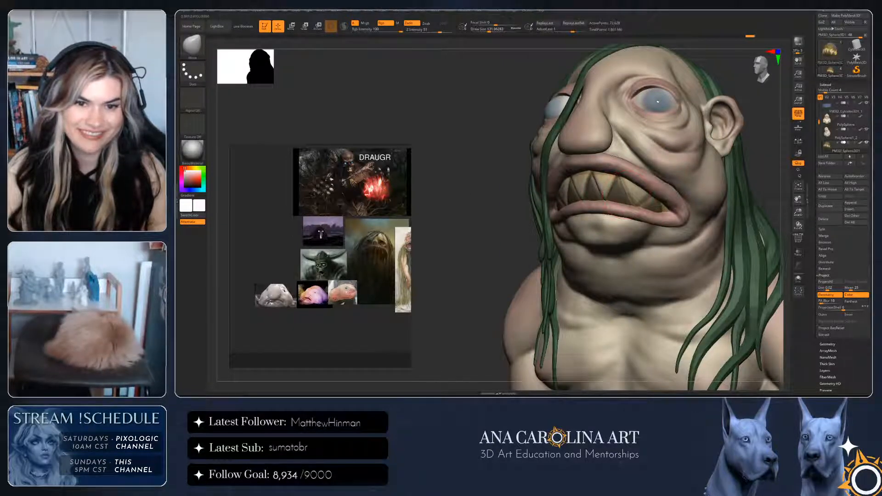
drag(630, 199, 631, 194)
mouse_move(631, 195)
right_down()
mouse_move(684, 198)
mouse_move(680, 152)
mouse_move(676, 161)
right_up()
right_drag(552, 193, 593, 191)
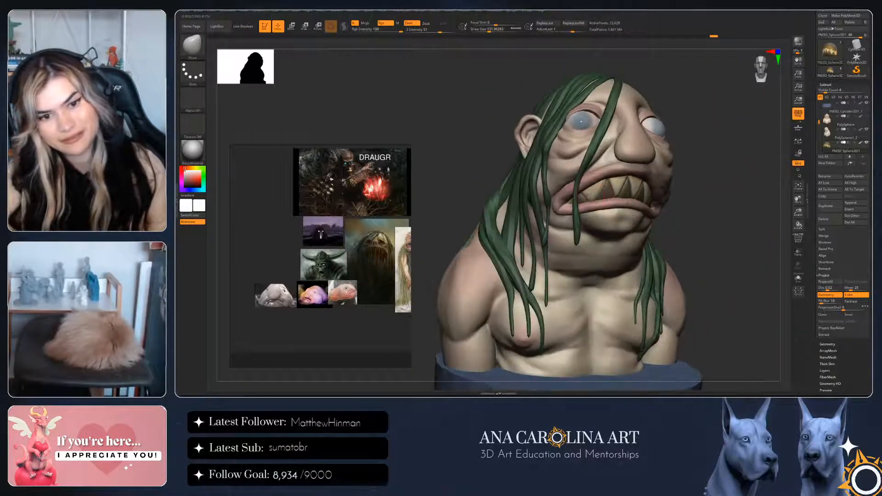
Refine the upper teeth from the front with the Move brush, then invert the mask to free the lower teeth
right_drag(717, 213, 674, 218)
key(space)
drag(701, 186, 704, 187)
drag(588, 197, 586, 191)
ctrl+right_drag(643, 193, 648, 207)
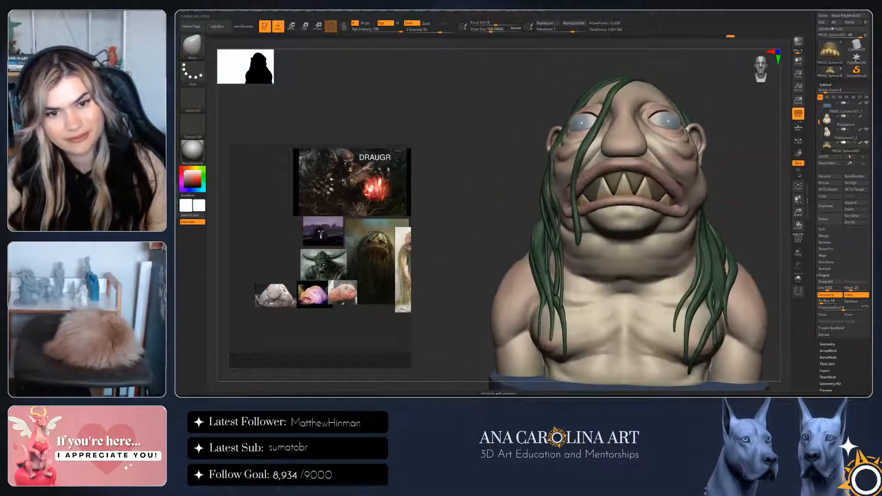
Reposition the lower teeth with the Move brush at a size of about 136, following the curve of the lower lip
mouse_move(647, 184)
mouse_down()
mouse_move(635, 186)
mouse_move(646, 183)
mouse_up()
key(space)
right_drag(644, 185, 605, 187)
drag(647, 187, 645, 190)
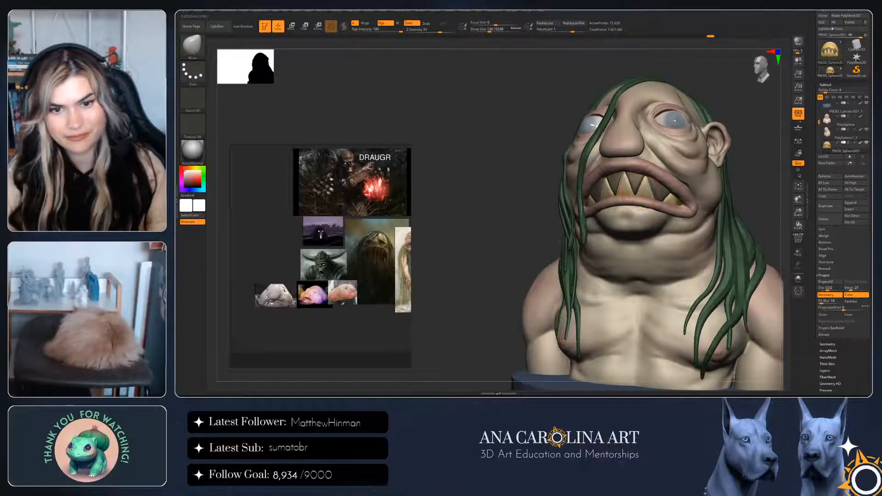
drag(669, 181, 670, 183)
right_drag(671, 183, 641, 188)
drag(642, 185, 610, 183)
mouse_move(609, 183)
right_down()
mouse_move(653, 185)
mouse_move(654, 152)
mouse_move(684, 159)
mouse_move(715, 232)
mouse_move(715, 219)
mouse_move(730, 212)
mouse_move(650, 195)
mouse_move(593, 202)
right_up()
Undo the unwanted tooth moves and readjust the side teeth with smaller Move brush strokes
key(ctrl+z)
drag(630, 196, 632, 190)
right_drag(743, 176, 729, 179)
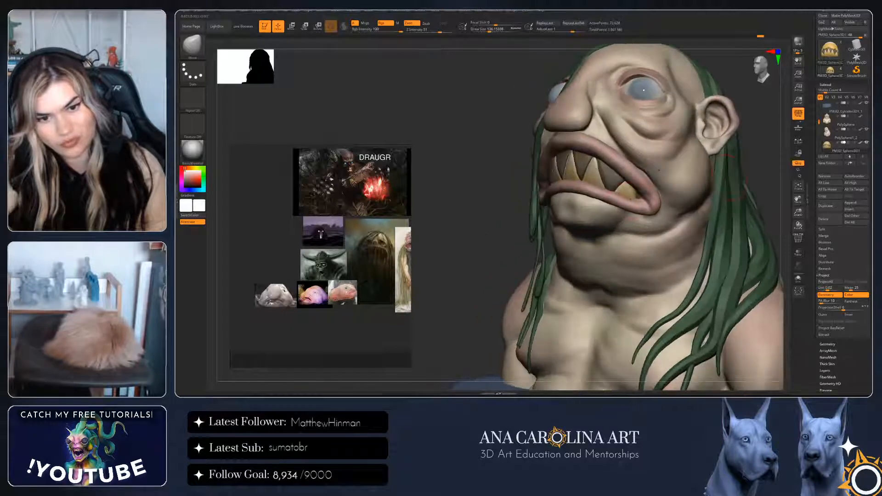
key(ctrl+z)
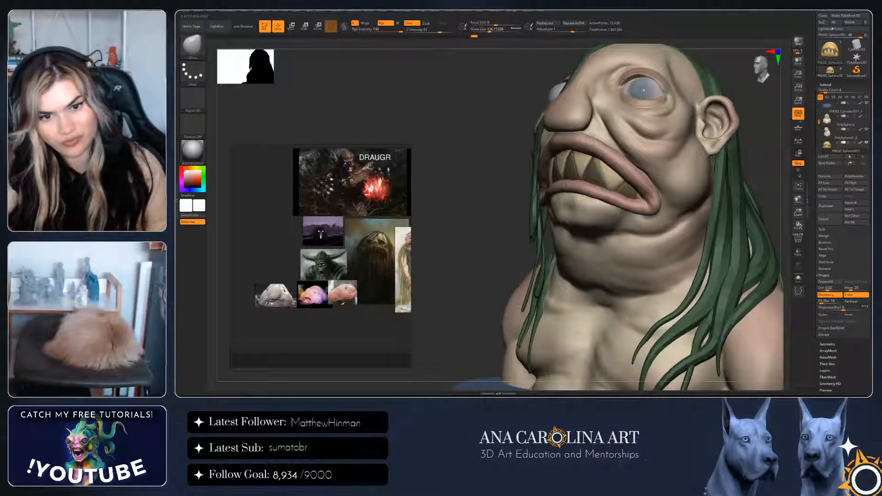
right_drag(681, 183, 702, 182)
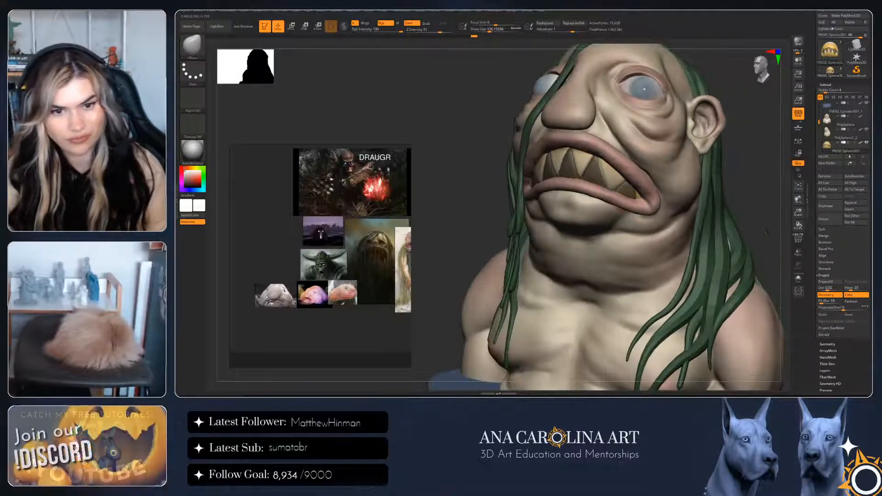
drag(602, 176, 603, 170)
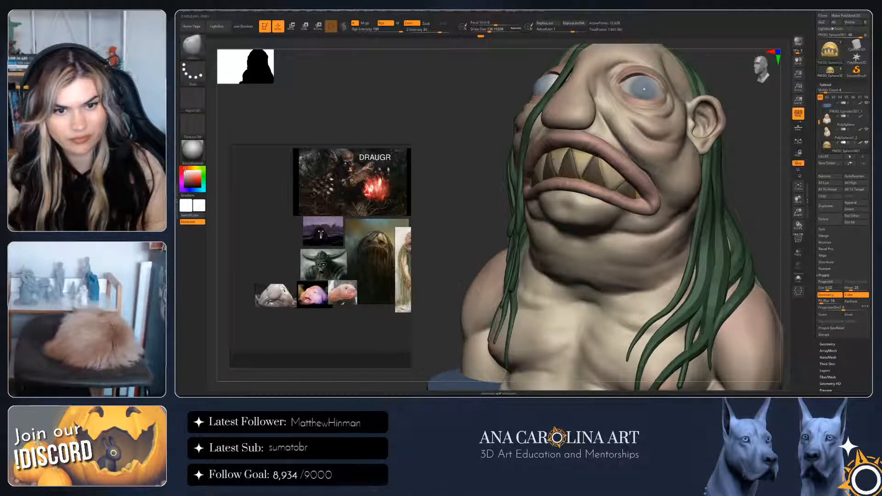
Invert the tooth mask to check it, clear it completely, and review the whole bust
key(f)
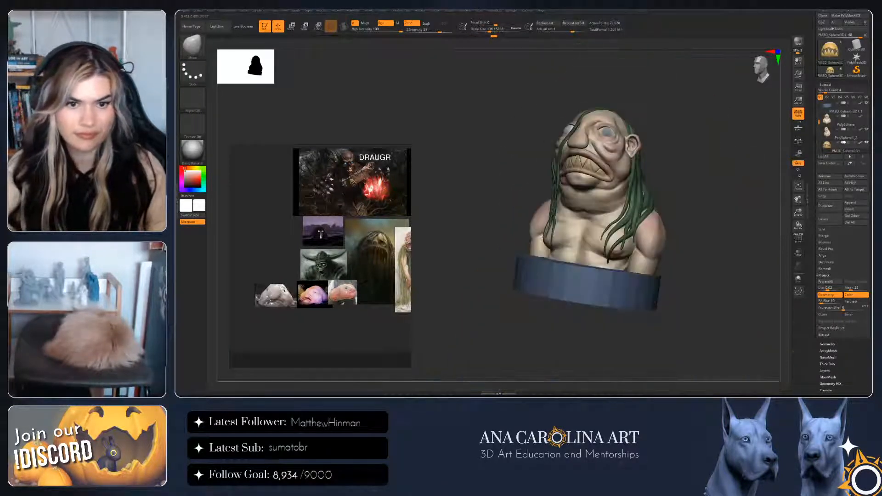
alt+drag(666, 177, 666, 220)
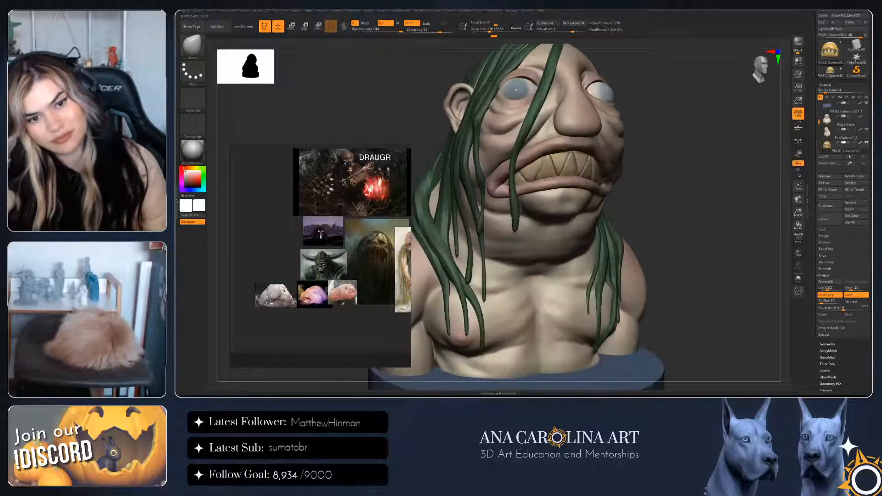
ctrl+click(650, 177)
ctrl+click(650, 178)
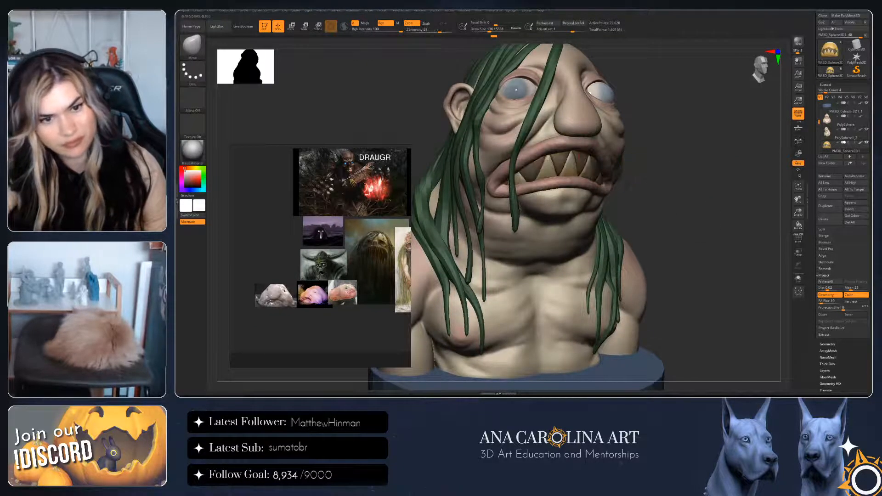
mouse_move(666, 177)
ctrl+mouse_down()
mouse_move(680, 193)
mouse_move(662, 178)
ctrl+mouse_up()
drag(662, 178, 580, 174)
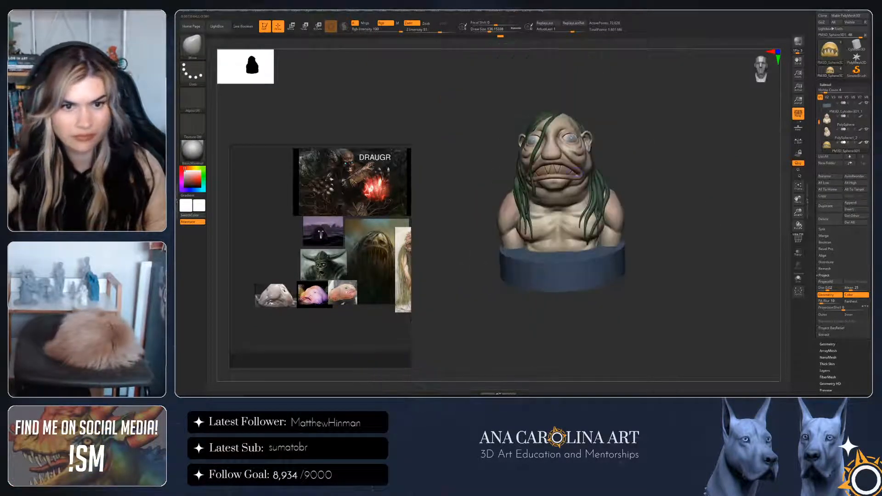
alt+drag(666, 184, 666, 230)
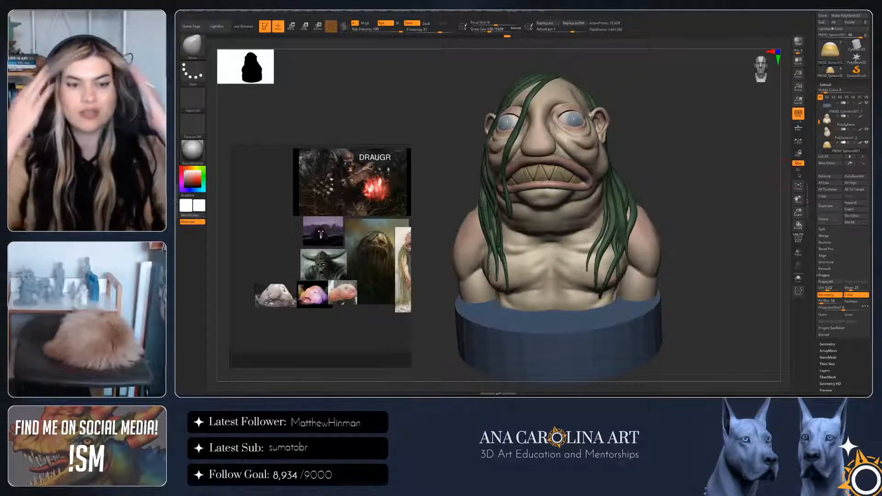
Switch to the DamStandard brush and make the creature's body the active subtool
drag(717, 110, 649, 117)
key(b)
key(d)
key(s)
mouse_move(735, 202)
mouse_down()
mouse_move(772, 198)
mouse_move(712, 177)
mouse_up()
alt+click(574, 109)
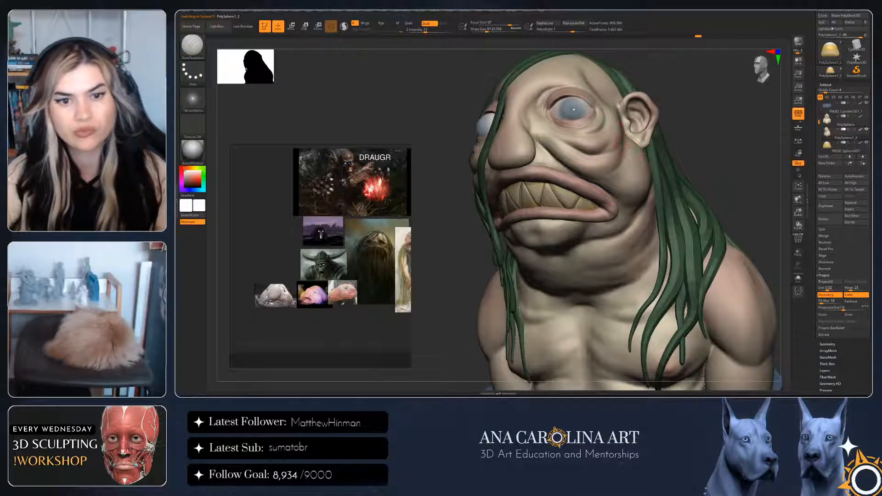
Carve sharper wrinkles into the cheeks, mouth area and neck with the DamStandard brush, working from several angles
right_drag(593, 183, 621, 186)
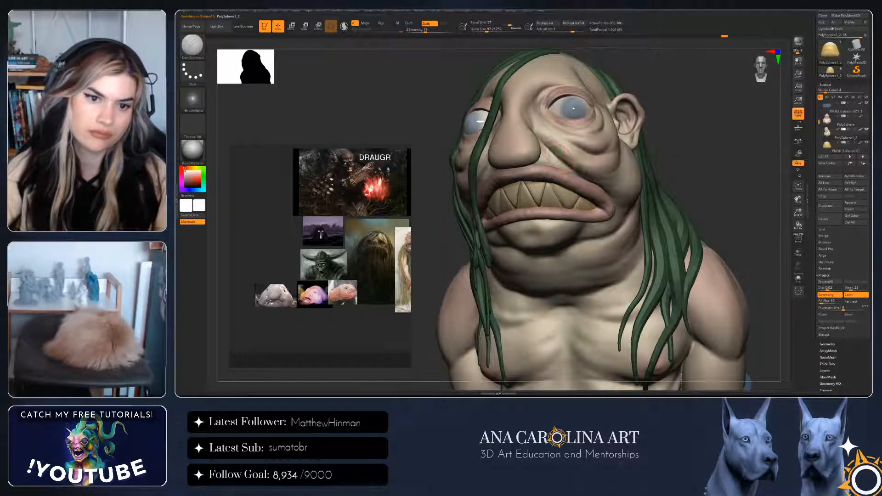
right_drag(577, 178, 524, 159)
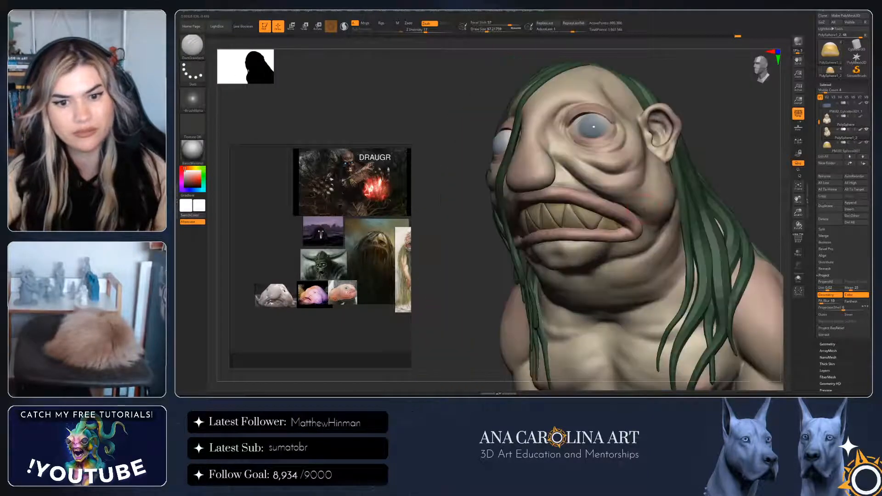
mouse_move(667, 177)
right_down()
mouse_move(654, 138)
mouse_move(658, 153)
right_up()
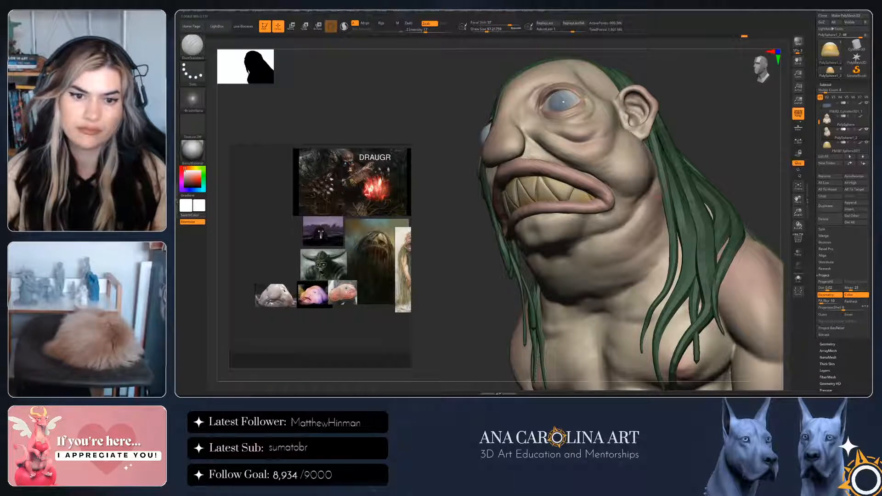
mouse_move(569, 188)
right_down()
mouse_move(618, 184)
mouse_move(616, 142)
mouse_move(606, 144)
mouse_move(607, 177)
mouse_move(598, 154)
mouse_move(618, 171)
mouse_move(637, 161)
mouse_move(644, 203)
mouse_move(598, 238)
mouse_move(624, 273)
mouse_move(615, 324)
right_up()
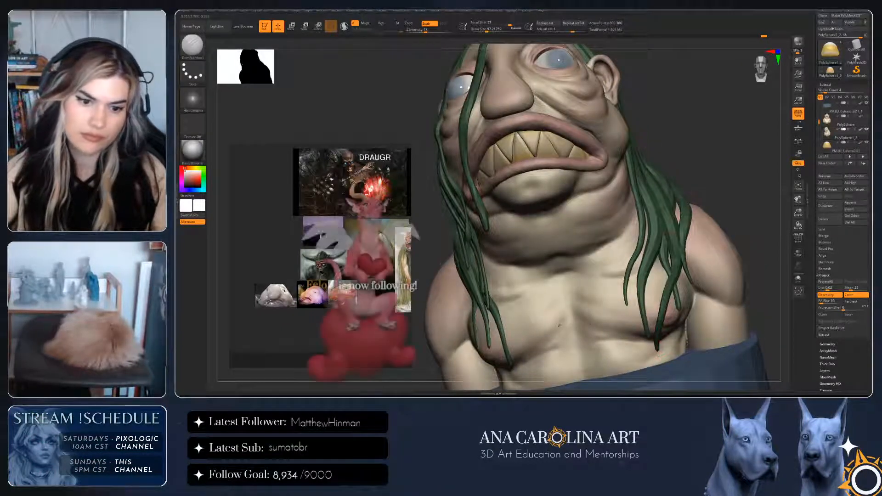
right_drag(693, 216, 695, 232)
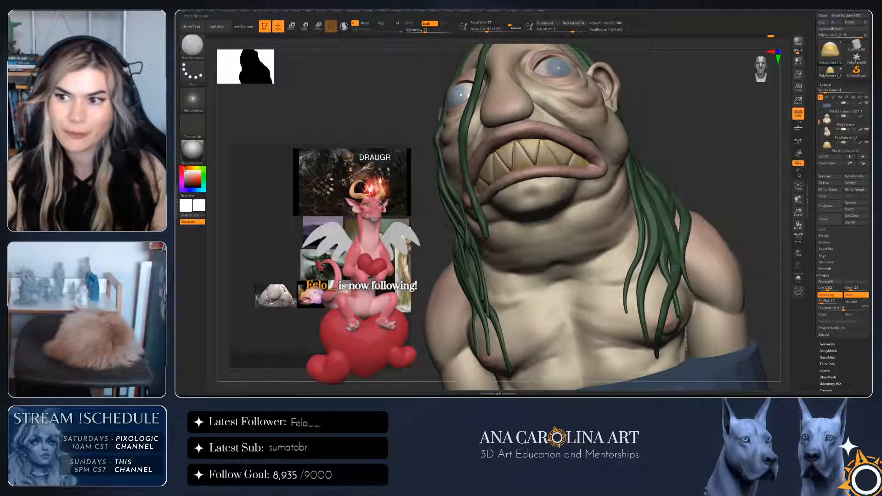
shift+right_drag(744, 358, 759, 294)
right_drag(758, 294, 723, 269)
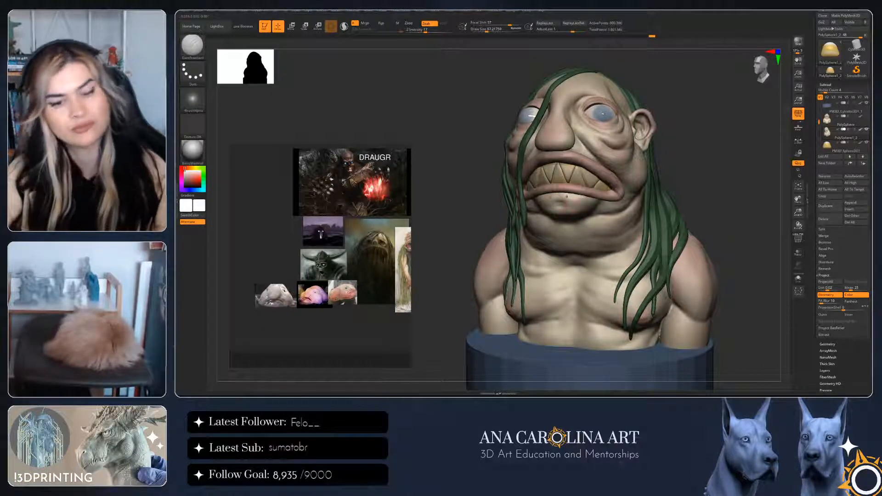
mouse_move(450, 184)
mouse_down()
mouse_move(491, 186)
mouse_move(489, 133)
mouse_move(427, 138)
mouse_move(432, 193)
mouse_move(468, 161)
mouse_move(480, 203)
mouse_up()
key(ctrl+shift+z)
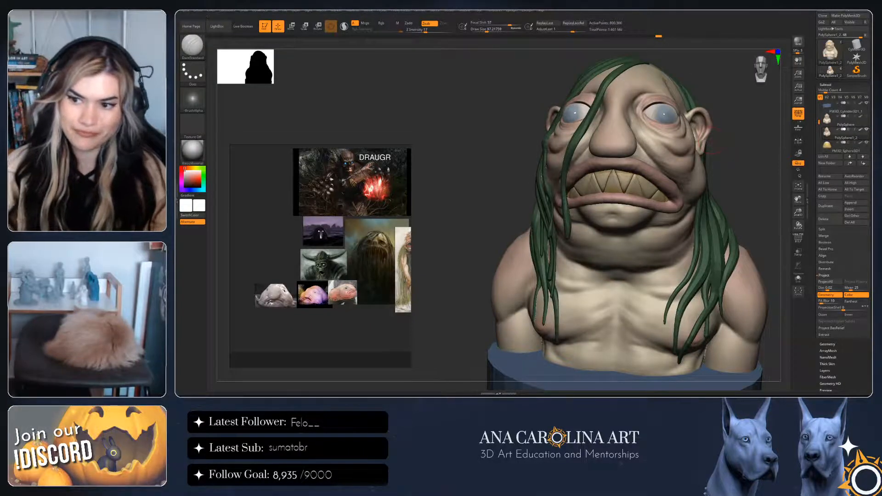
mouse_move(450, 202)
mouse_down()
mouse_move(487, 203)
mouse_move(432, 193)
mouse_move(460, 157)
mouse_move(467, 234)
mouse_up()
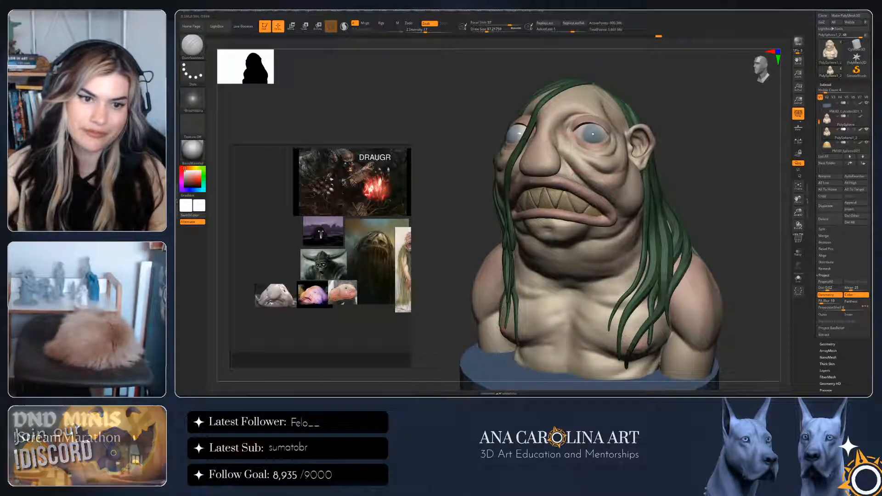
Enlarge the DamStandard brush to about 147 and carve creases around the shoulder and upper arm
mouse_move(703, 262)
mouse_down()
mouse_move(745, 266)
mouse_move(691, 230)
mouse_move(648, 254)
mouse_up()
key(space)
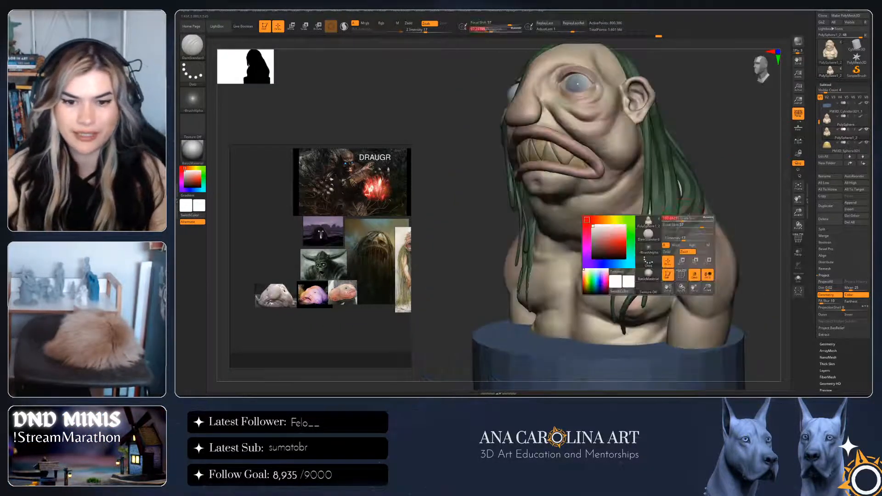
drag(675, 221, 680, 221)
alt+drag(735, 257, 698, 214)
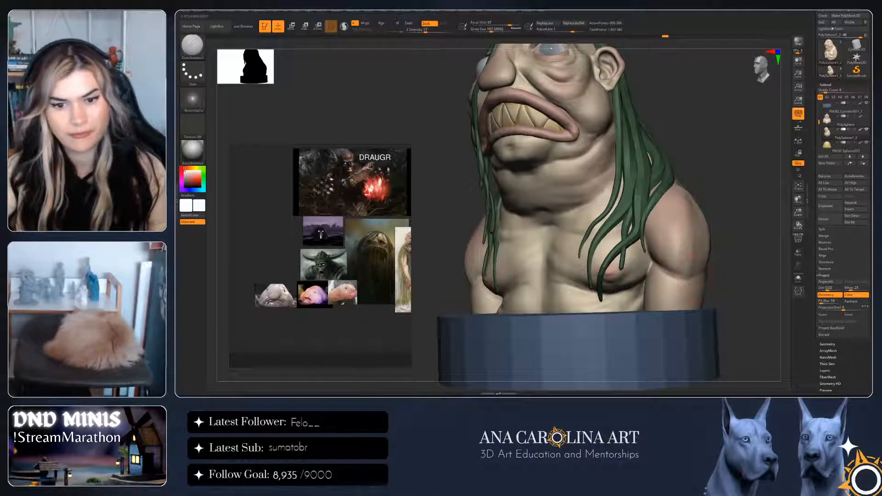
drag(727, 265, 765, 271)
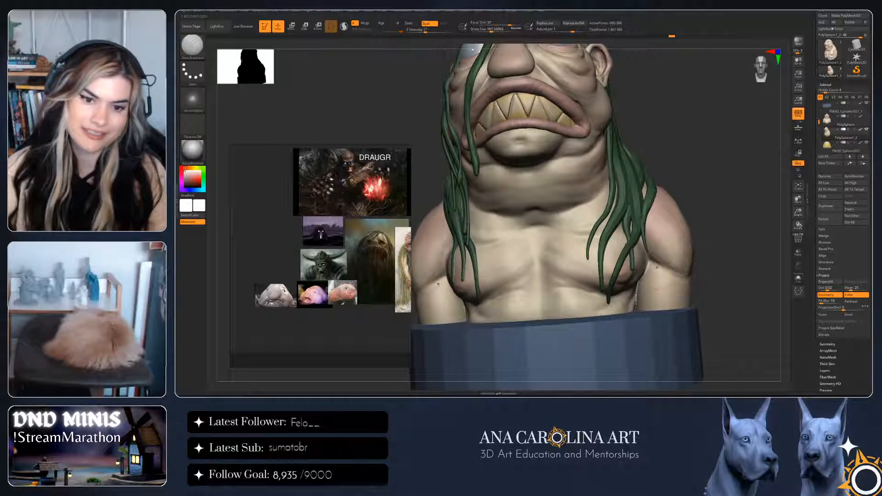
Carve further creases into both arms and shoulders with the DamStandard brush, raising its size to about 223
mouse_move(437, 285)
mouse_down()
mouse_move(699, 284)
mouse_move(698, 304)
mouse_move(692, 282)
mouse_up()
key(space)
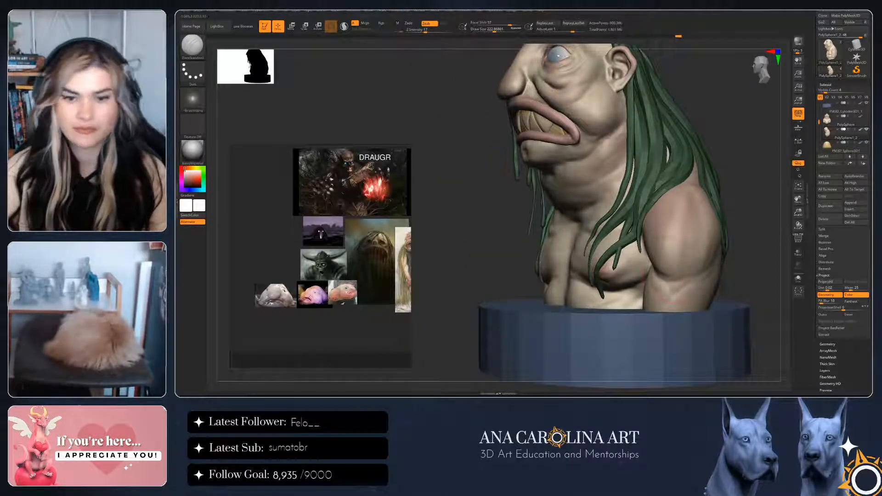
alt+drag(763, 271, 680, 271)
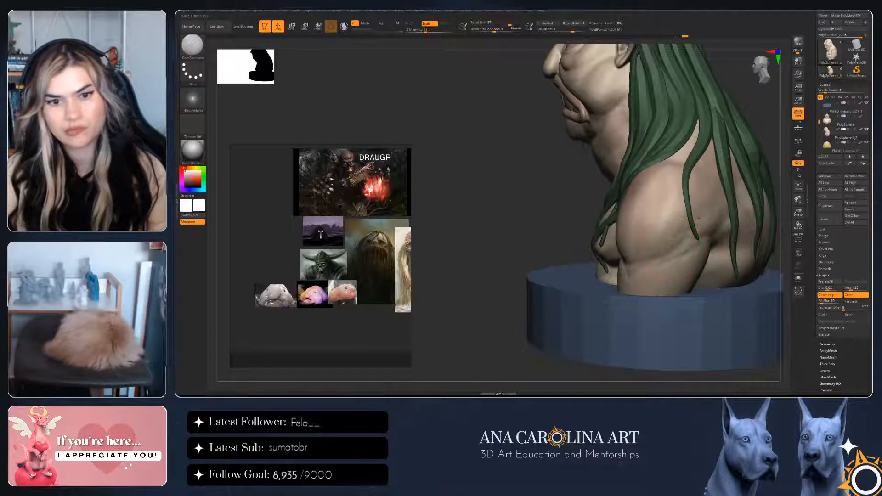
drag(489, 239, 602, 236)
mouse_move(519, 221)
alt+mouse_down()
mouse_move(459, 267)
mouse_move(494, 258)
mouse_move(441, 259)
alt+mouse_up()
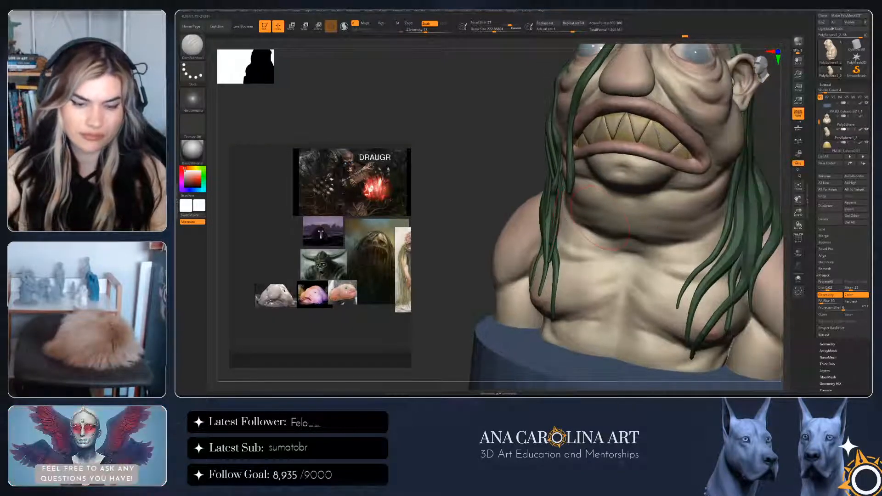
Enlarge the DamStandard brush further and deepen the large folds beneath the chin and across the neck
key(space)
drag(606, 219, 611, 220)
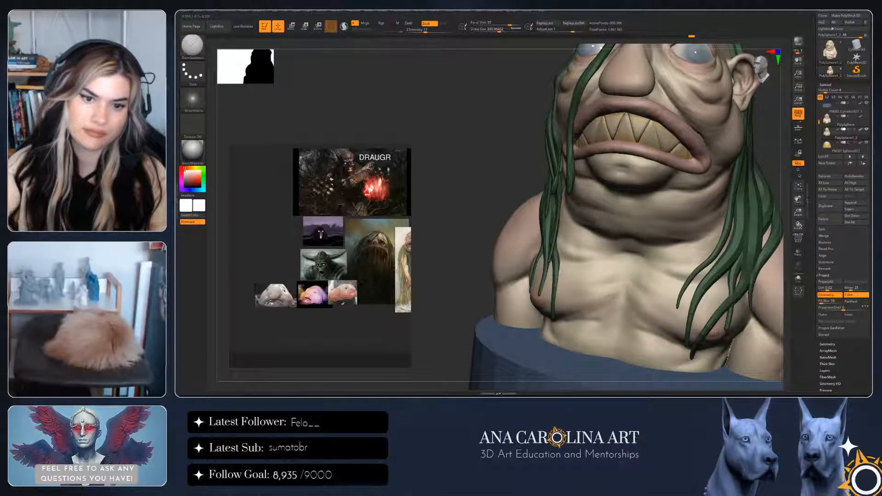
drag(451, 243, 489, 242)
drag(616, 245, 545, 190)
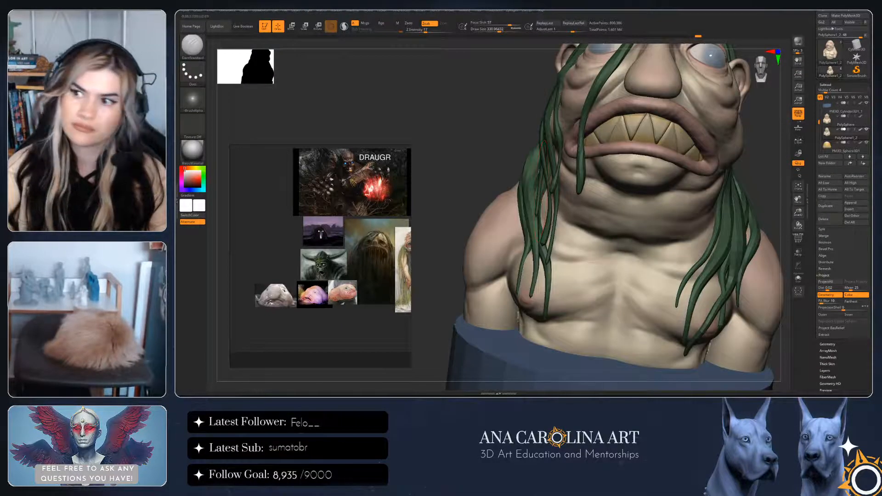
Switch to the ClayBuildup brush, drop the body two subdivision levels and adjust the brush size to about 269
key(b)
key(c)
key(b)
key(shift+d)
key(shift+d)
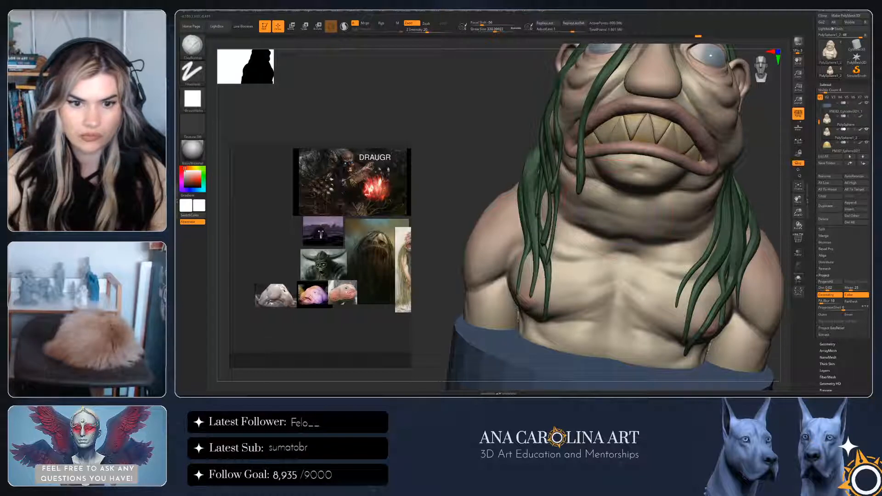
key(space)
mouse_move(596, 210)
mouse_down()
mouse_move(602, 211)
mouse_move(575, 214)
mouse_move(630, 202)
mouse_move(576, 233)
mouse_move(603, 238)
mouse_up()
Raise the body one subdivision level and build up the folds beneath the chin with ClayBuildup, reducing the brush size to about 167
key(d)
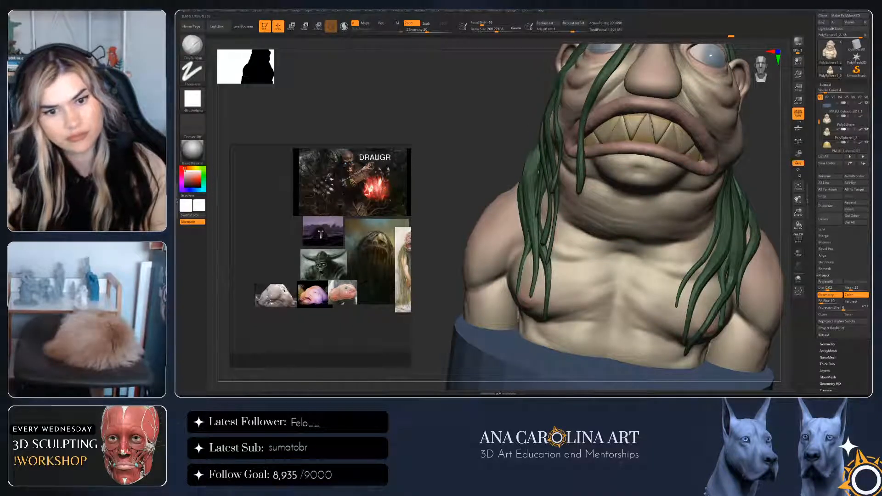
mouse_move(599, 197)
mouse_down()
mouse_move(635, 217)
mouse_move(612, 195)
mouse_move(623, 213)
mouse_up()
mouse_move(733, 197)
ctrl+right_down()
mouse_move(735, 138)
mouse_move(739, 168)
mouse_move(715, 188)
mouse_move(670, 195)
ctrl+right_up()
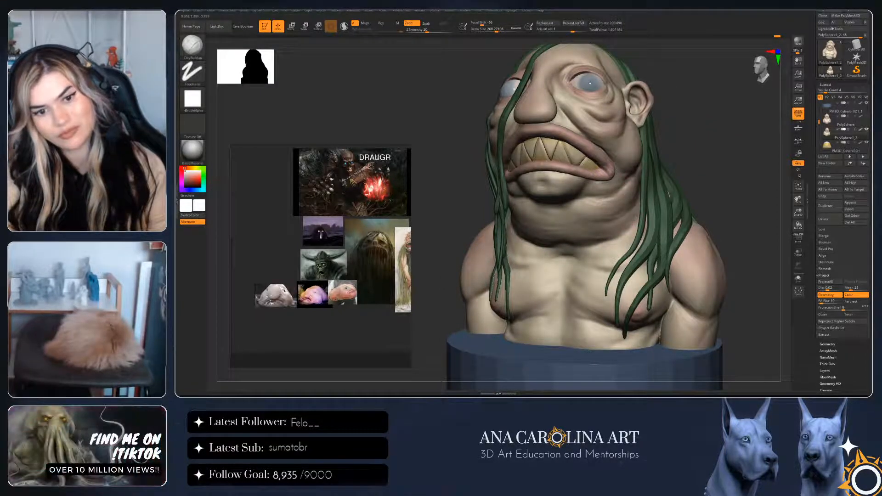
key(shift)
right_drag(669, 195, 717, 195)
key(space)
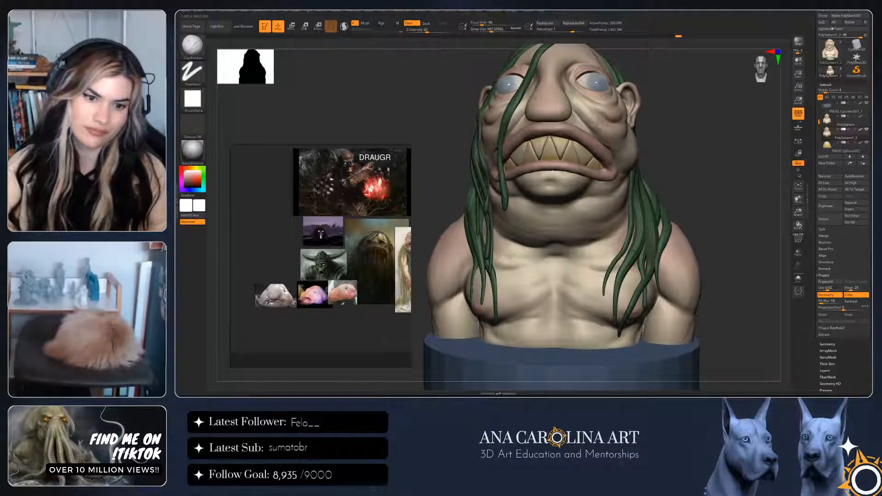
Switch to the DamStandard brush and carve creases into the folds around the chin and neck
key(b)
key(d)
key(s)
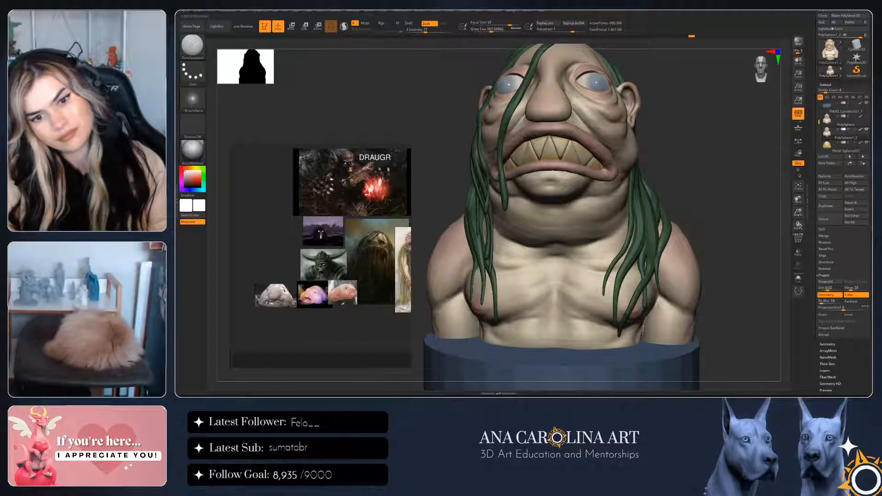
drag(717, 218, 621, 223)
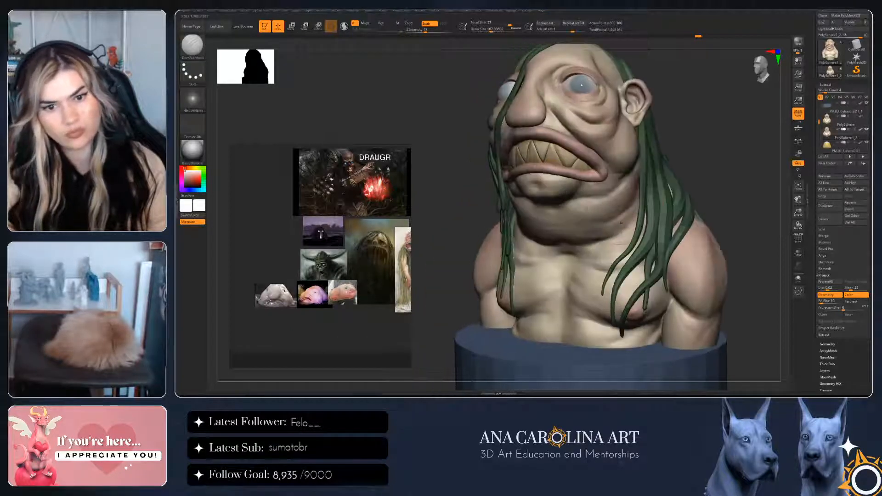
key(shift)
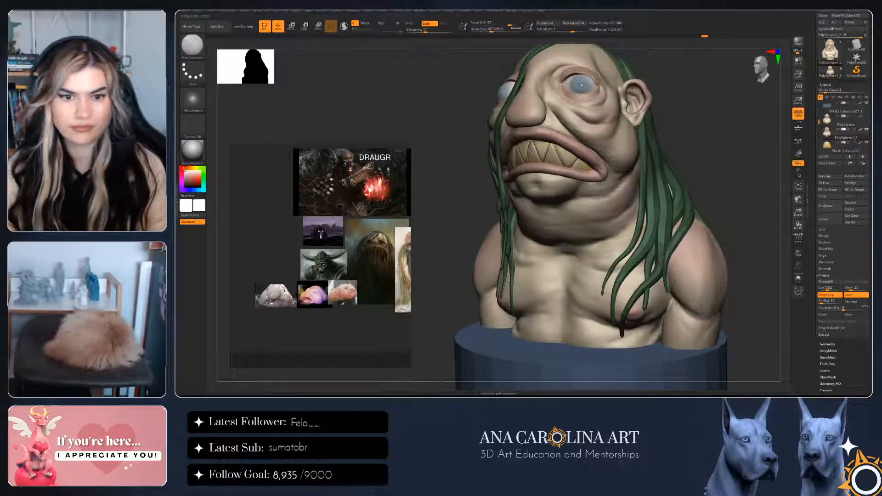
shift+drag(705, 206, 761, 209)
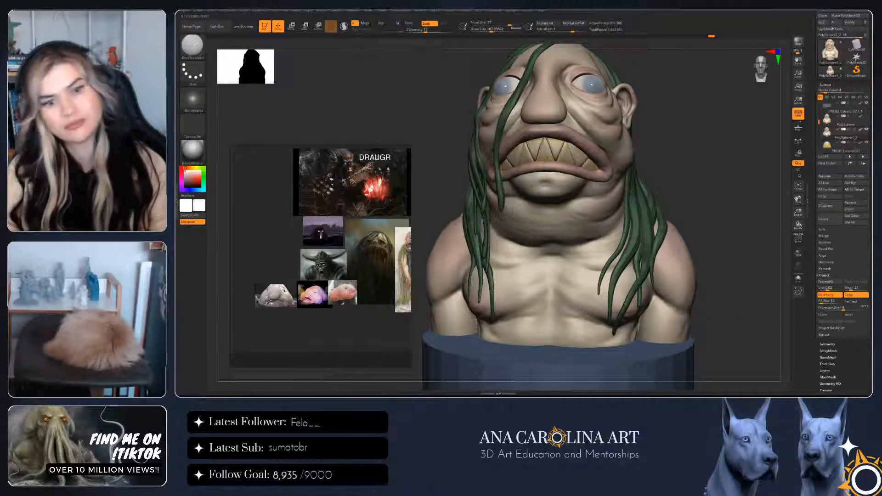
mouse_move(710, 257)
mouse_down()
mouse_move(732, 264)
mouse_move(726, 271)
mouse_up()
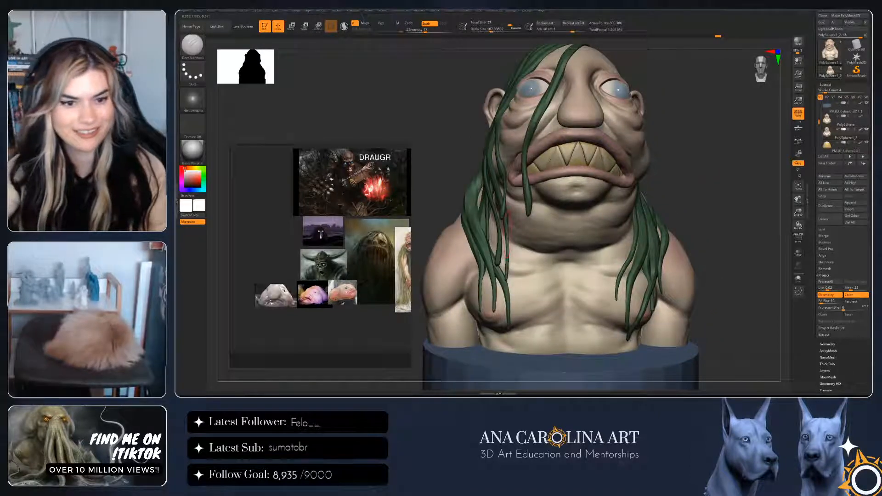
key(ctrl)
key(shift)
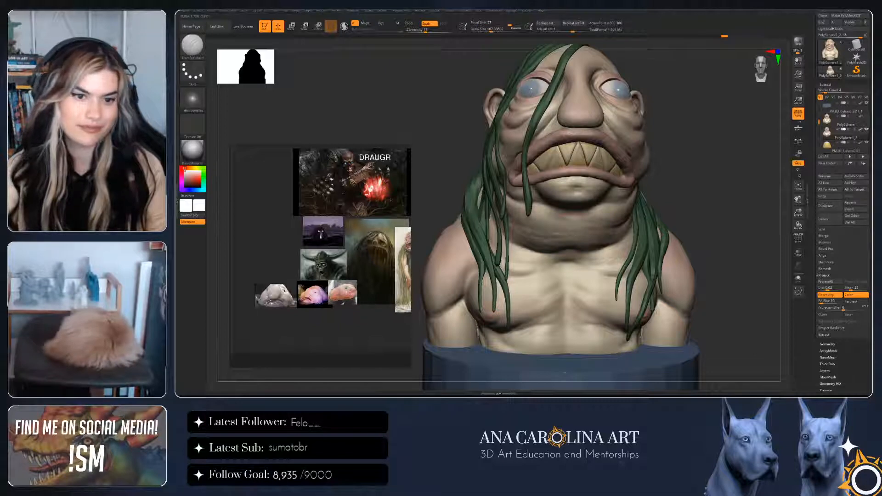
mouse_move(442, 198)
alt+mouse_down()
mouse_move(440, 151)
mouse_move(442, 197)
mouse_move(435, 192)
alt+mouse_up()
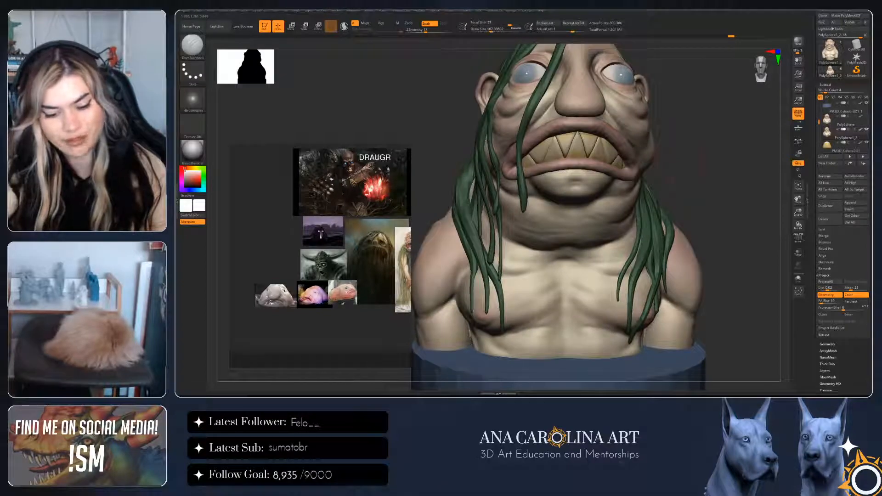
Switch to the Move brush and reduce its size to about 44 for small adjustments to the chin folds
key(b)
key(m)
key(v)
key(space)
drag(660, 153, 663, 154)
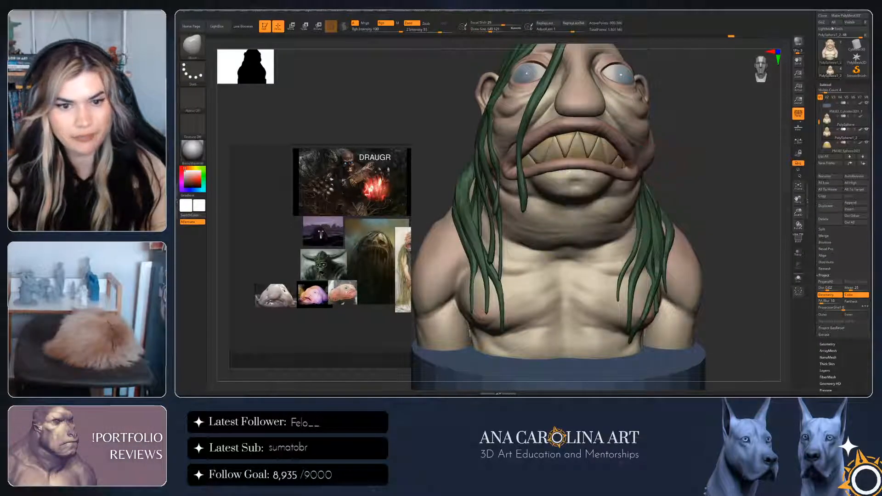
key(space)
drag(532, 209, 539, 218)
key(s)
key(s)
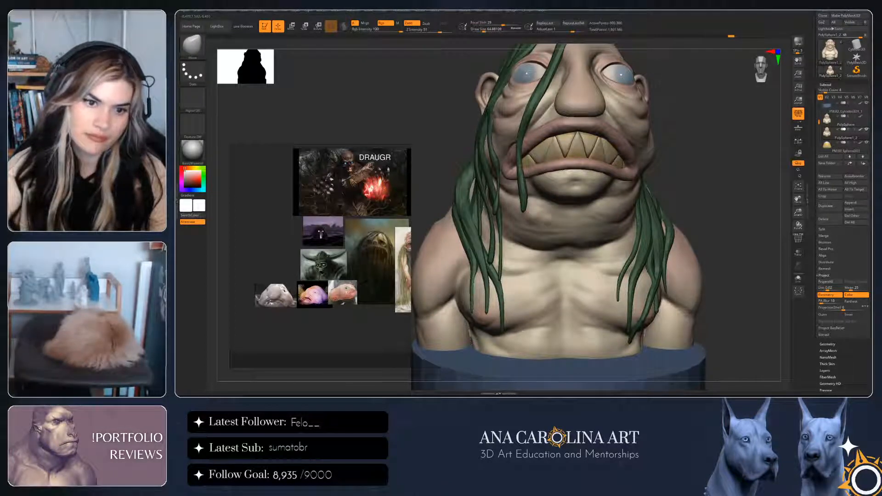
key(s)
drag(549, 216, 543, 219)
key(space)
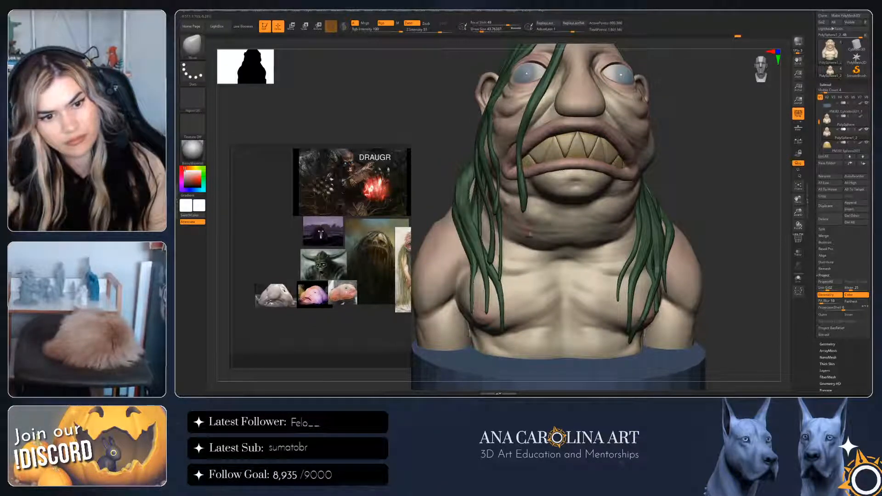
Add a new sculpting layer to the body subtool
mouse_move(740, 230)
mouse_down()
mouse_move(731, 230)
mouse_move(731, 175)
mouse_move(722, 184)
mouse_move(724, 244)
mouse_up()
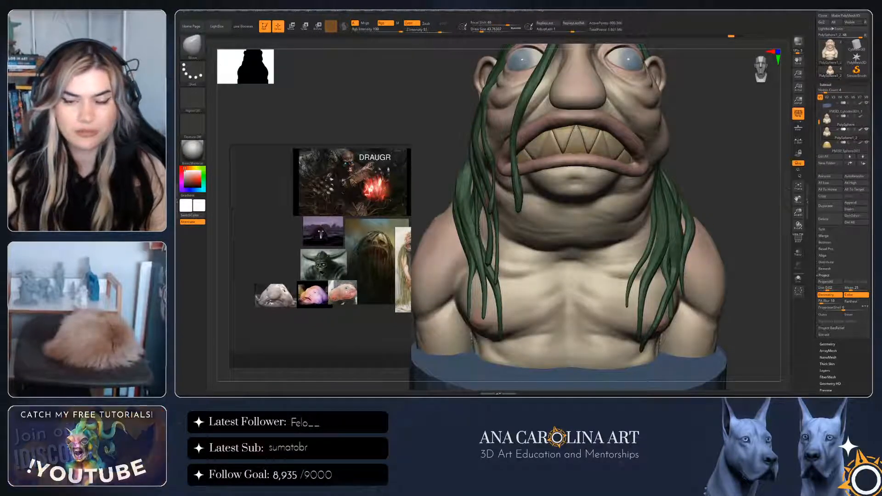
drag(855, 368, 855, 354)
click(824, 357)
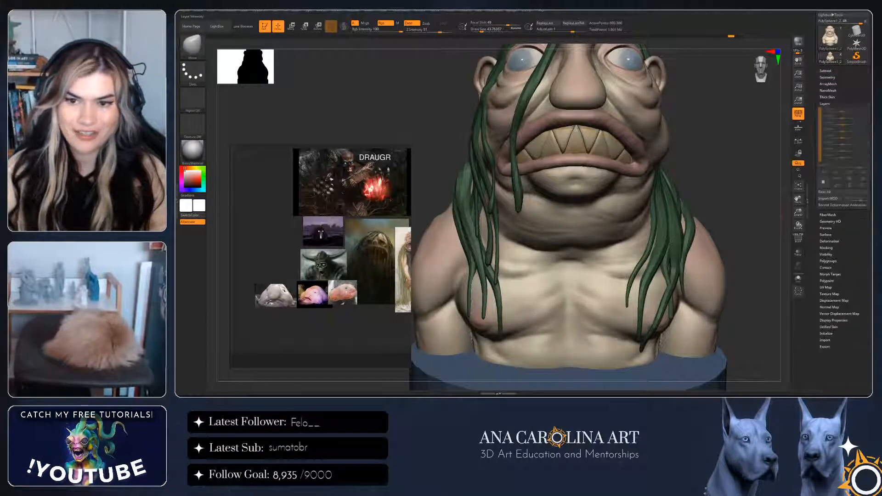
click(823, 182)
Enlarge the Move brush to about 56 and reshape the folds beneath the chin on the new layer
drag(744, 221, 760, 217)
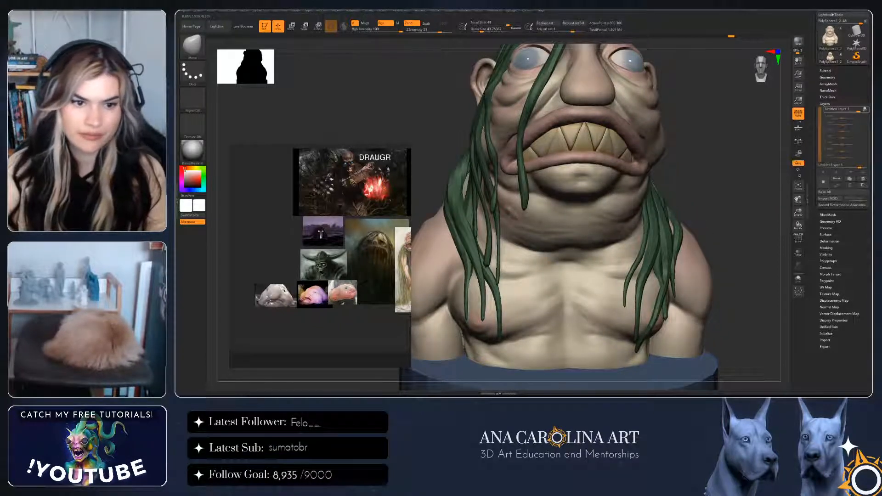
key(space)
drag(538, 221, 542, 221)
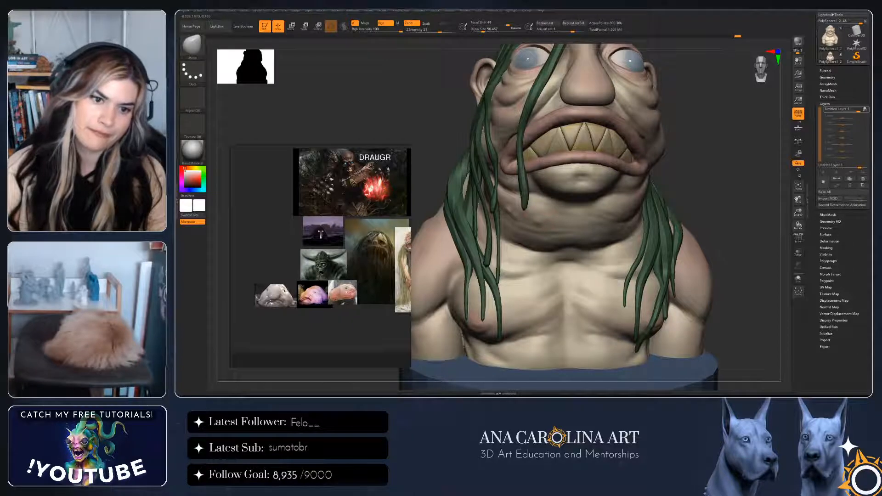
mouse_move(756, 221)
mouse_down()
mouse_move(720, 223)
mouse_move(738, 220)
mouse_up()
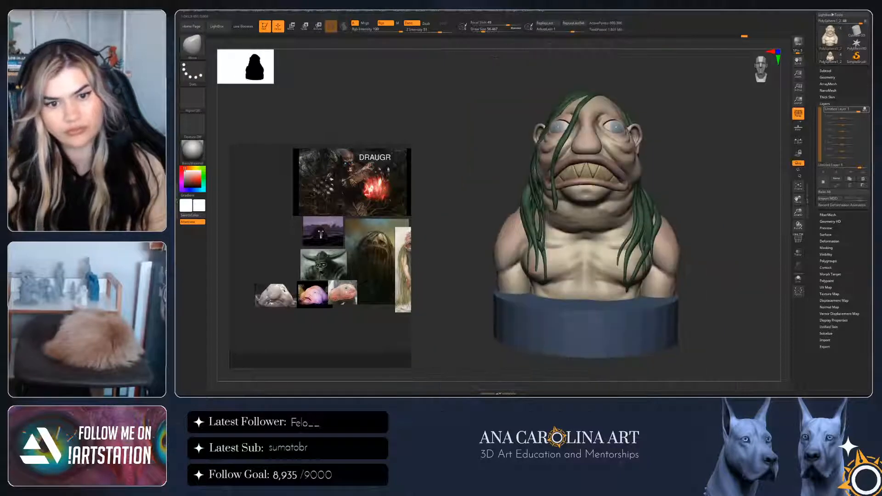
key(f)
mouse_move(699, 159)
mouse_down()
mouse_move(733, 160)
mouse_move(693, 160)
mouse_up()
alt+drag(694, 161, 694, 207)
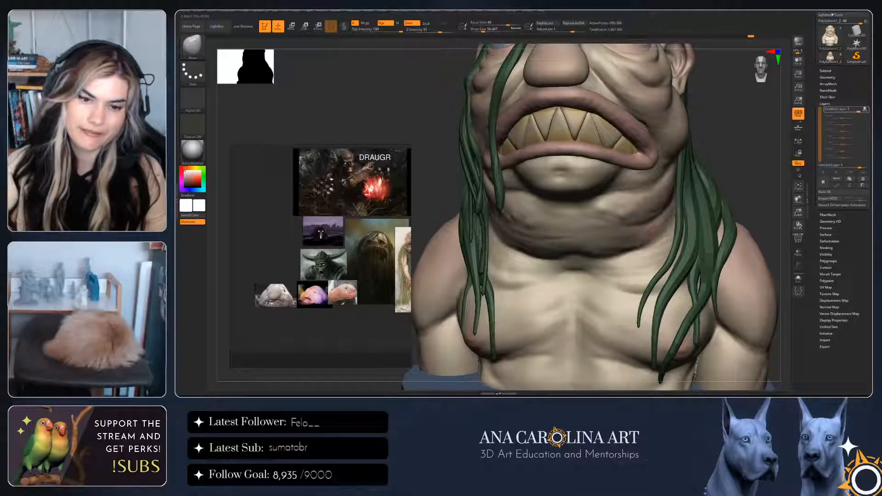
Enlarge the Move brush to about 65 and then 94 while reshaping the jowls and neck folds
key(space)
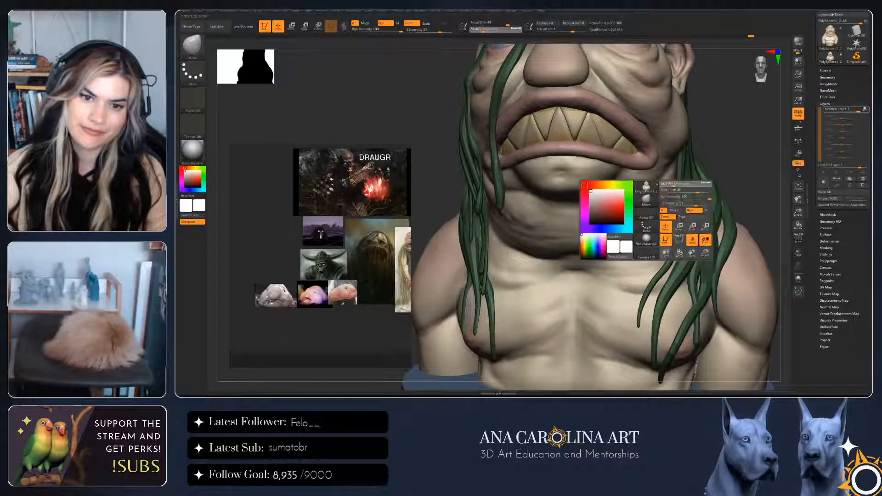
drag(667, 186, 672, 186)
mouse_move(674, 201)
right_down()
mouse_move(626, 190)
mouse_move(624, 158)
right_up()
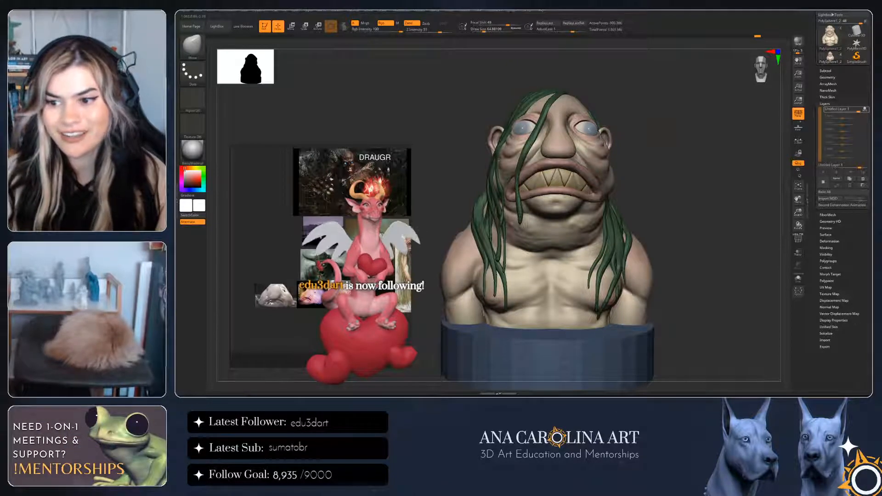
alt+drag(698, 257, 717, 265)
key(s)
drag(618, 212, 627, 211)
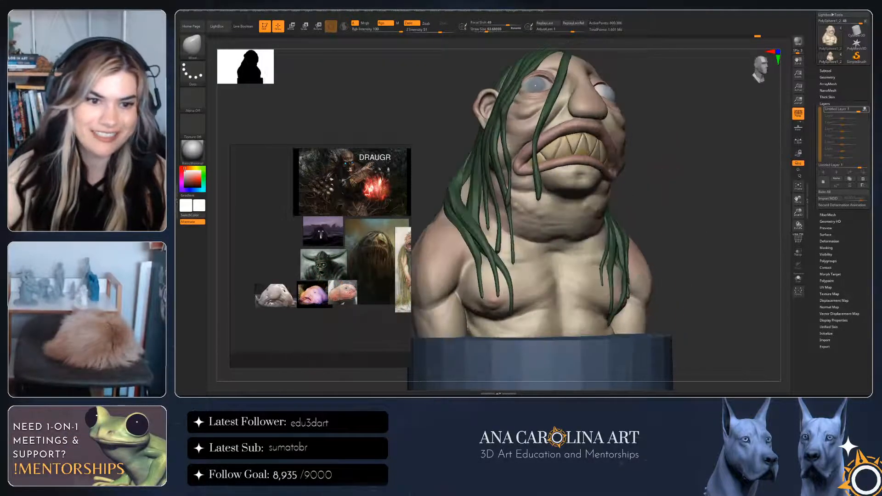
Reduce the Move brush size to about 51 and fine-tune the chin and the folds below the mouth
drag(708, 262, 676, 262)
key(space)
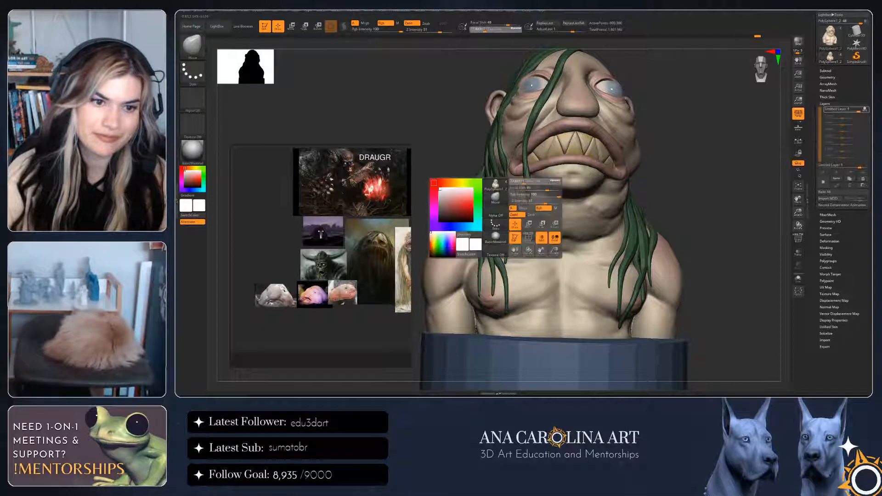
drag(533, 190, 524, 191)
mouse_move(722, 262)
mouse_down()
mouse_move(685, 257)
mouse_move(740, 271)
mouse_move(717, 271)
mouse_move(710, 287)
mouse_up()
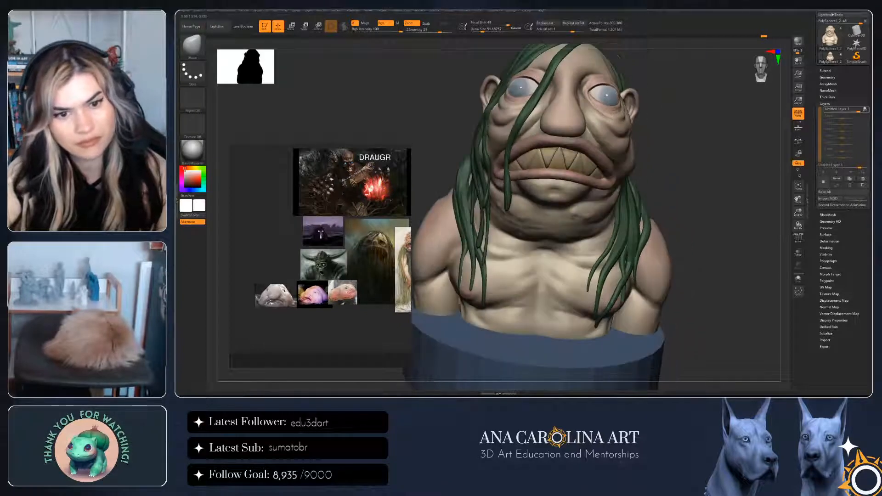
alt+right_drag(556, 197, 565, 207)
drag(547, 204, 547, 204)
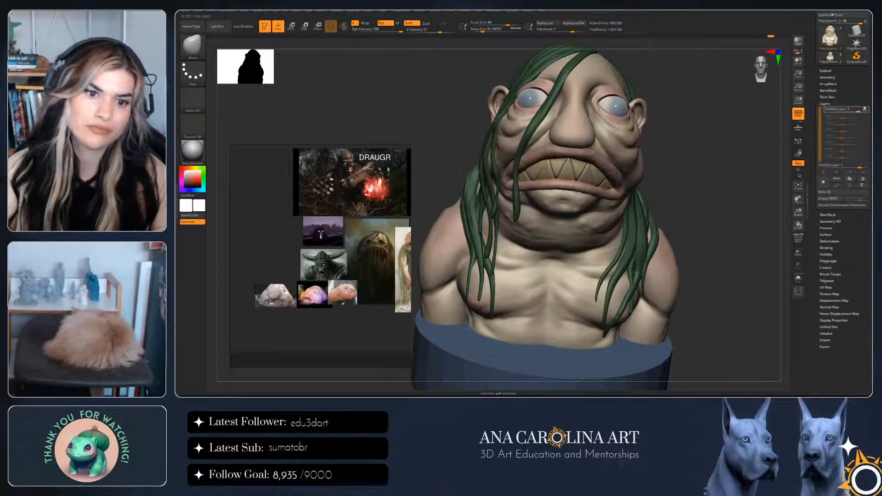
right_drag(598, 303, 577, 294)
alt+right_drag(576, 294, 604, 296)
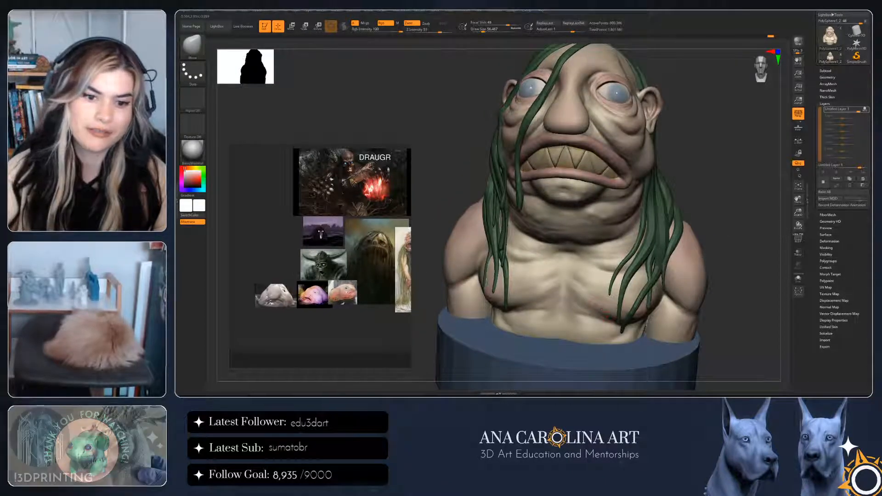
Enlarge the Move brush to about 68 and then 94 while adjusting the forms of the chest and torso
key(s)
drag(592, 299, 593, 298)
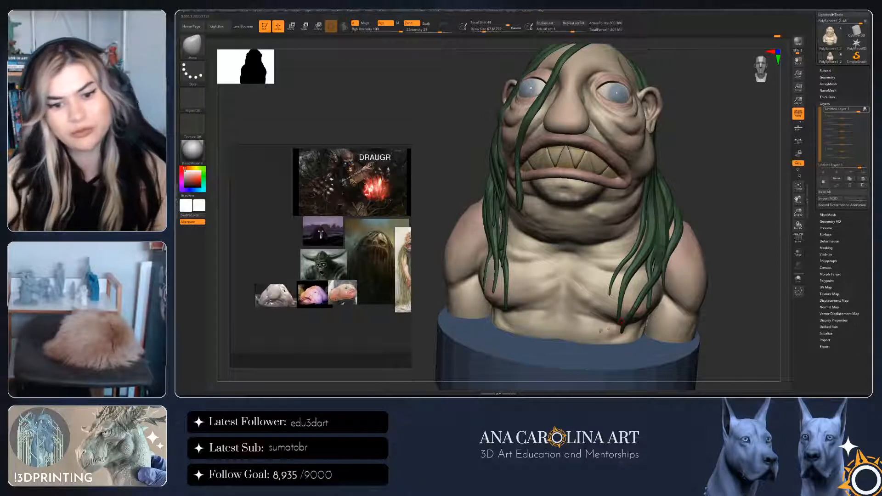
right_drag(621, 322, 599, 320)
key(s)
drag(721, 219, 724, 219)
mouse_move(706, 299)
right_down()
mouse_move(684, 300)
mouse_move(712, 296)
right_up()
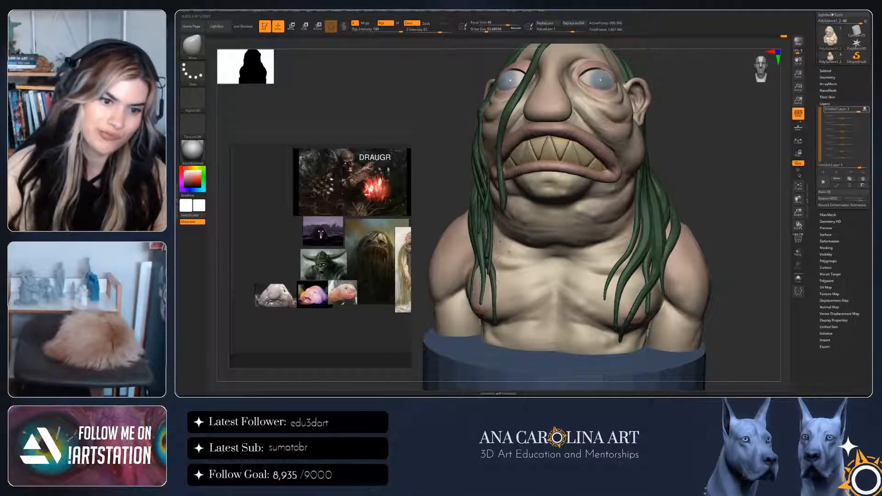
Select the PolySphere1_2 body subtool, enlarge the Move brush to about 104 and adjust the shoulders and upper arms from several sides
alt+click(503, 241)
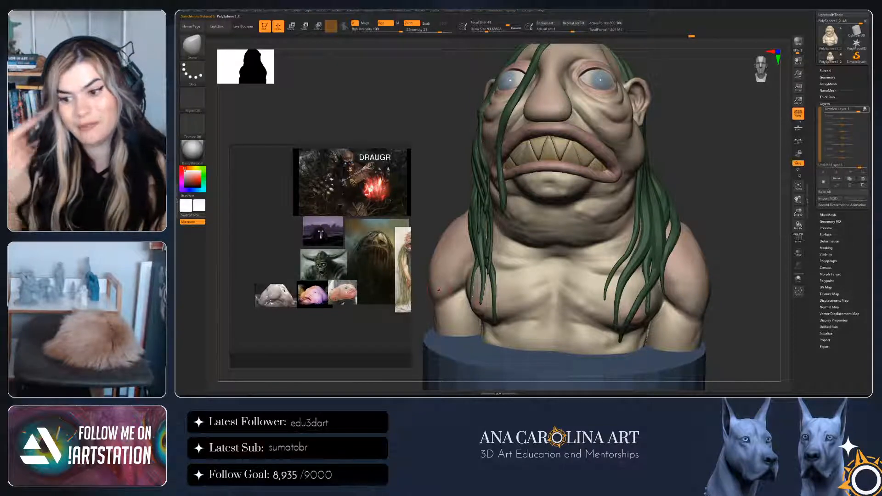
ctrl+right_drag(684, 239, 684, 199)
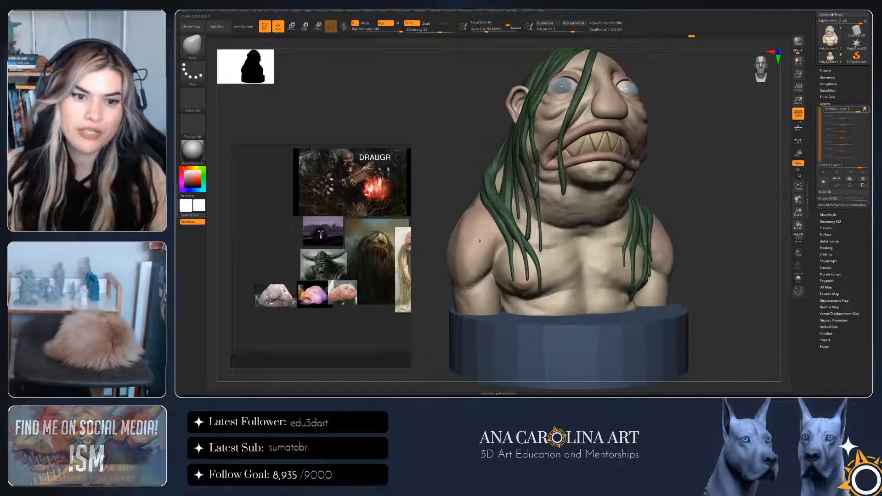
right_drag(479, 240, 544, 246)
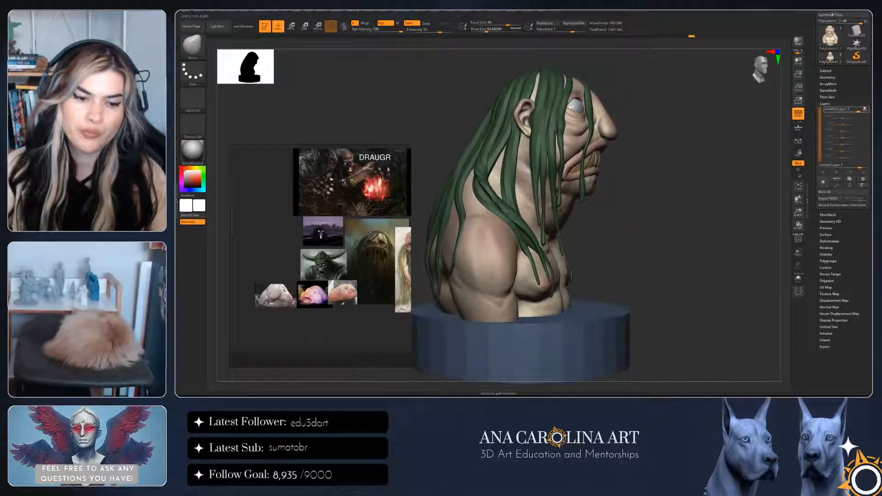
key(space)
drag(486, 294, 488, 294)
right_drag(528, 276, 453, 289)
ctrl+right_drag(452, 289, 434, 291)
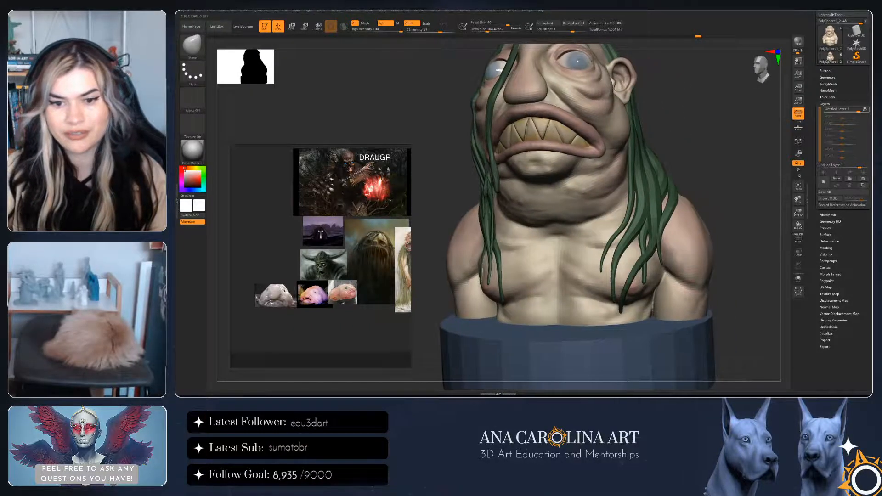
right_drag(709, 267, 662, 271)
ctrl+right_drag(661, 271, 661, 257)
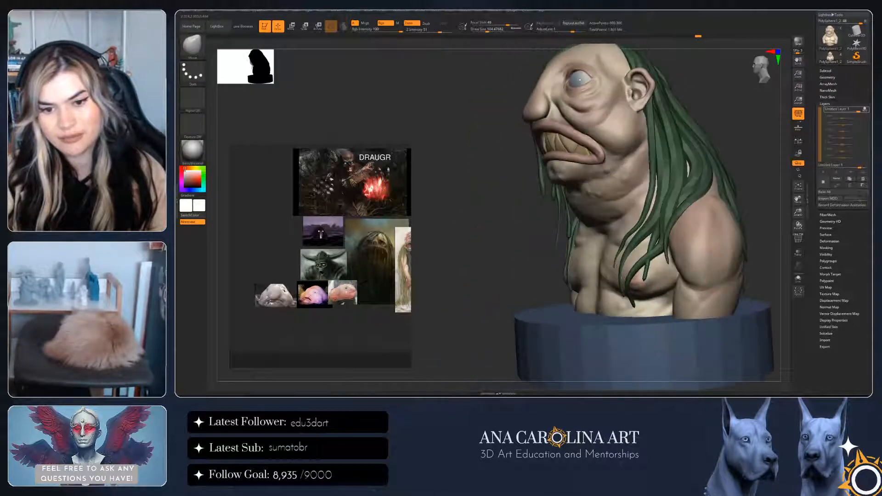
right_drag(706, 291, 745, 290)
ctrl+right_drag(744, 290, 772, 285)
mouse_move(723, 224)
right_down()
mouse_move(712, 209)
mouse_move(713, 229)
right_up()
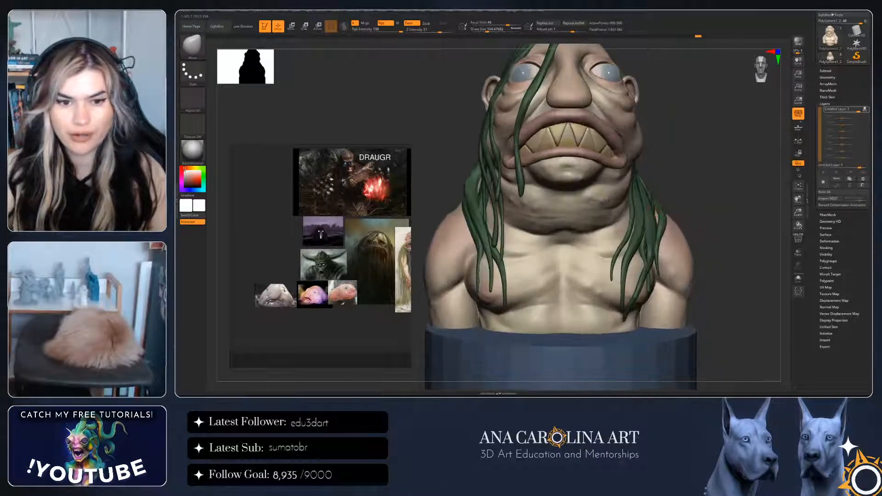
Reduce the Move brush size to about 65 and adjust the outer contour of the upper arm
mouse_move(671, 197)
right_down()
mouse_move(666, 190)
mouse_move(657, 286)
mouse_move(630, 268)
right_up()
key(space)
drag(664, 236, 661, 236)
drag(488, 340, 480, 339)
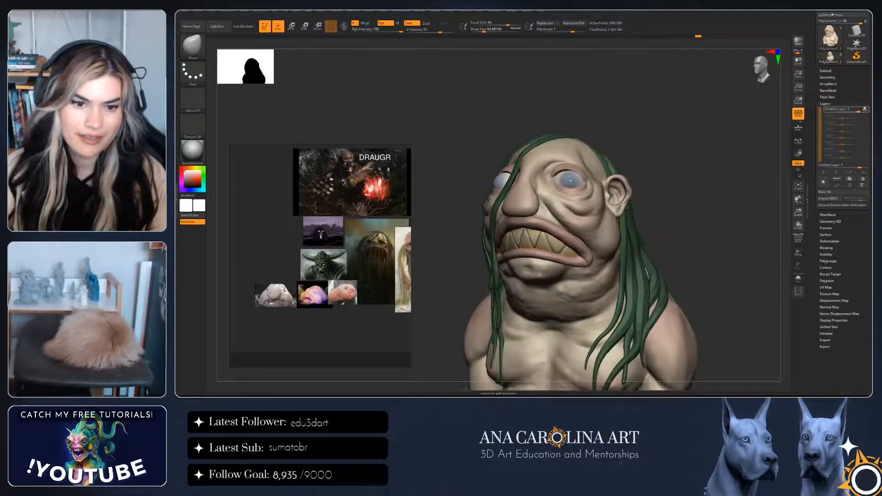
mouse_move(471, 349)
right_down()
mouse_move(465, 344)
mouse_move(464, 362)
right_up()
mouse_move(464, 362)
alt+right_down()
mouse_move(501, 375)
mouse_move(487, 339)
mouse_move(505, 329)
alt+right_up()
ctrl+right_drag(506, 329, 505, 347)
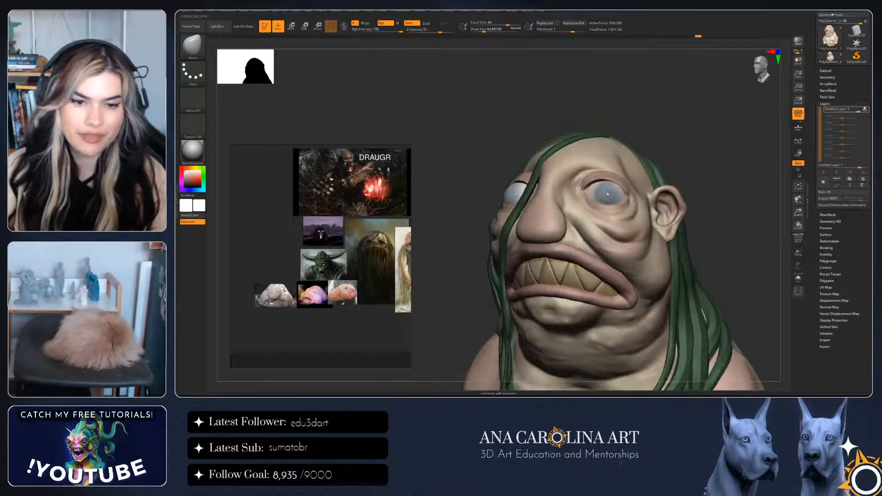
Reduce the Move brush size to about 48 and shift the ear and the adjoining cheek on one side of the head
key(space)
drag(606, 271, 601, 272)
right_drag(602, 271, 631, 270)
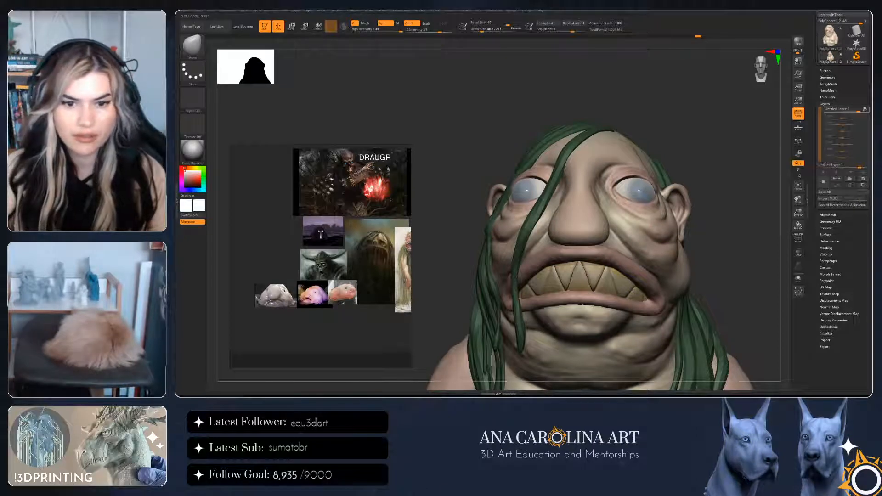
drag(670, 233, 676, 227)
right_drag(488, 239, 516, 241)
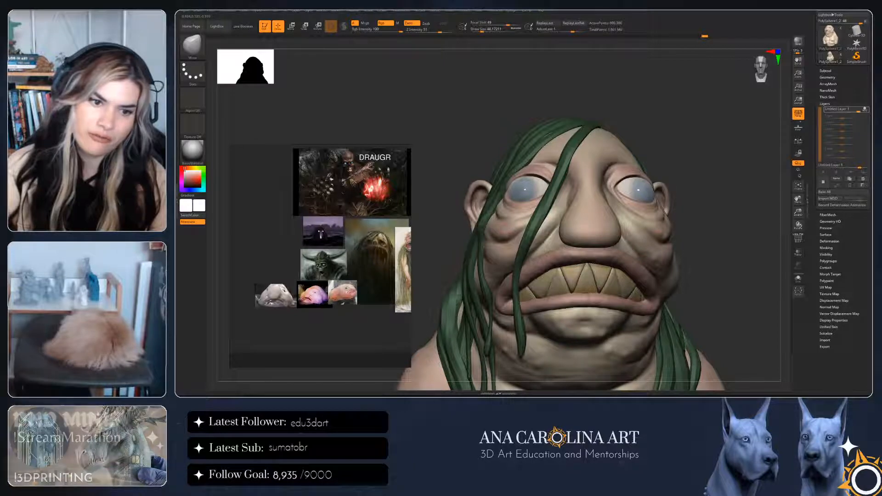
right_drag(495, 233, 470, 236)
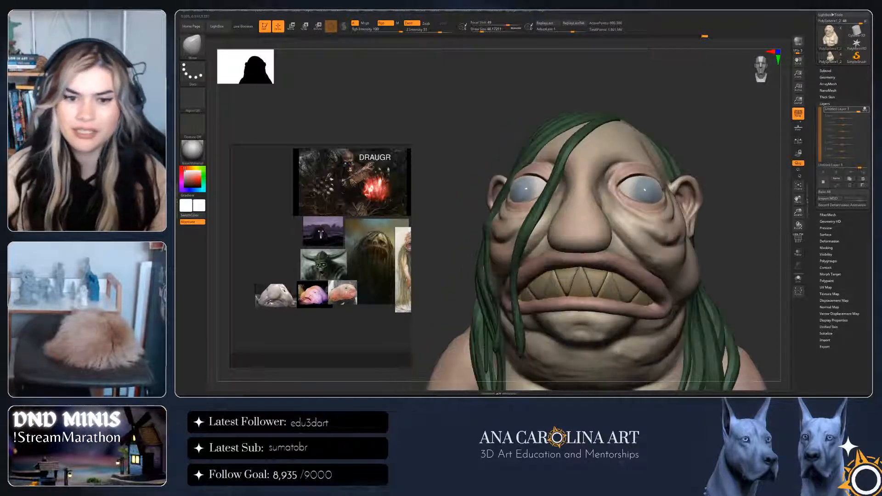
right_drag(677, 203, 699, 203)
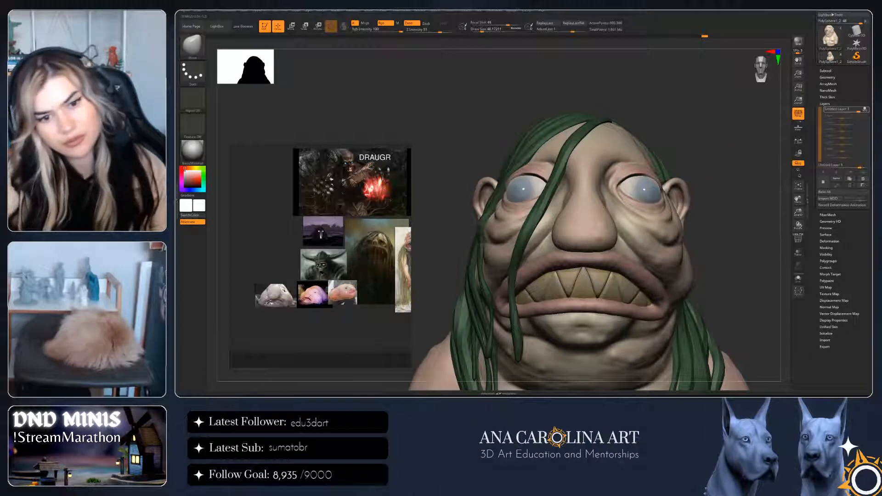
Enlarge the Move brush to about 62 and then 94 while reshaping the nose asymmetrically from both sides
key(space)
drag(565, 233, 570, 235)
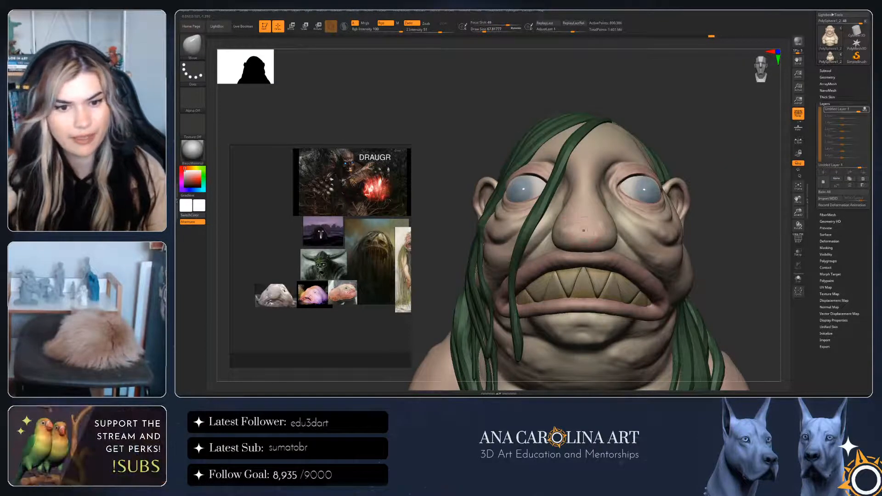
mouse_move(492, 235)
right_down()
mouse_move(559, 238)
mouse_move(441, 227)
right_up()
right_drag(613, 236, 685, 230)
key(space)
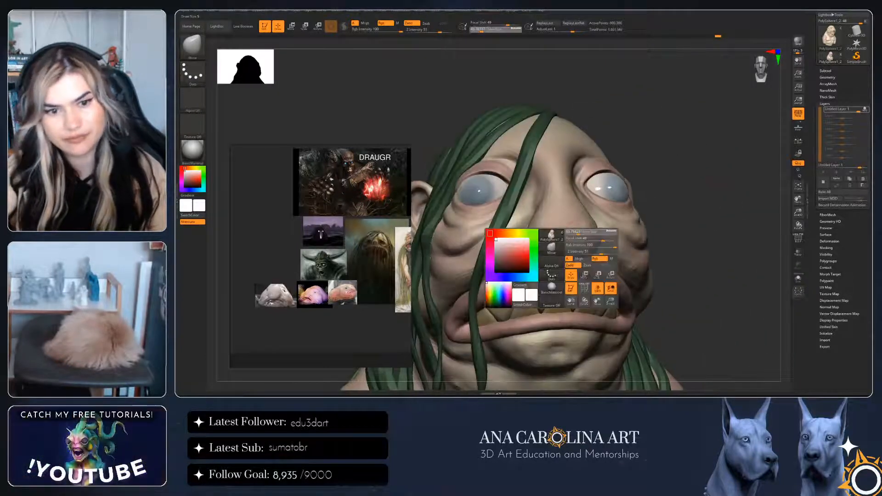
key(space)
drag(575, 233, 581, 232)
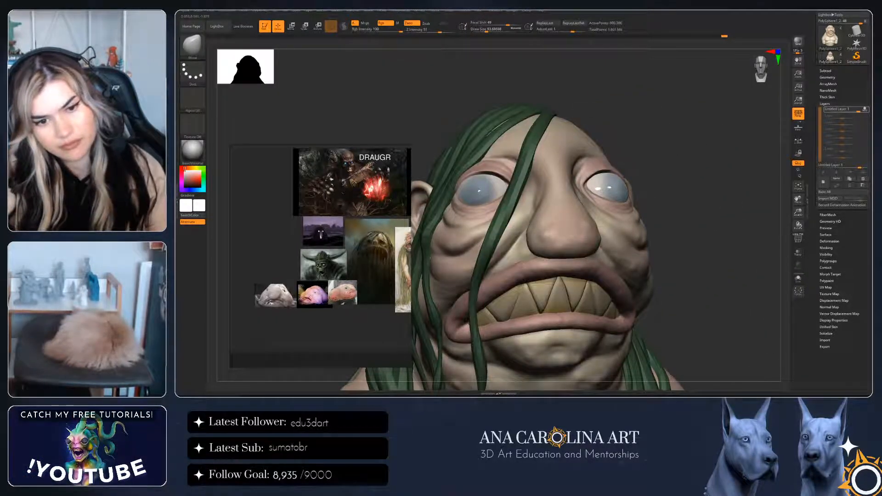
right_drag(572, 235, 529, 248)
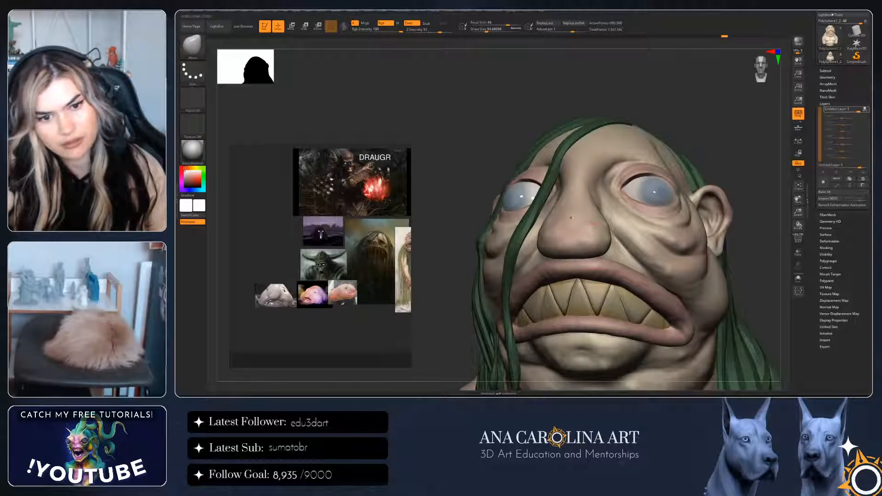
right_drag(586, 209, 658, 219)
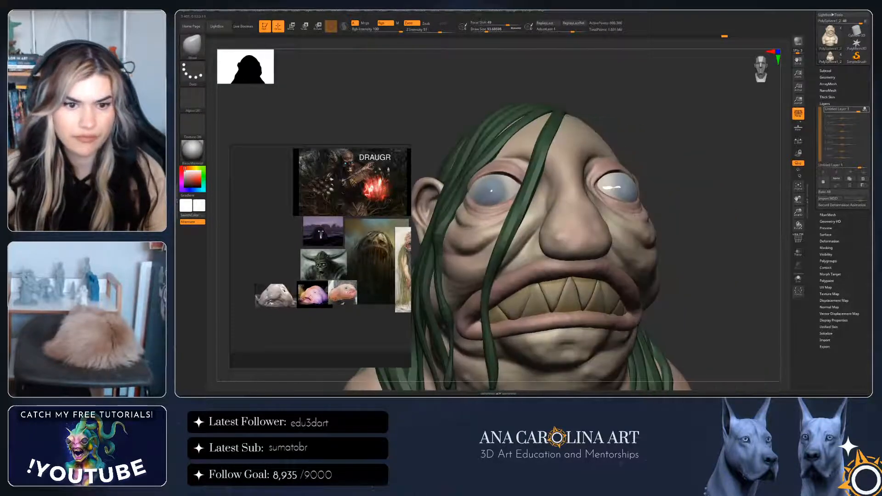
drag(548, 246, 554, 244)
Reduce the Move brush size to about 53 and adjust the brow and temple above the uncovered eye
ctrl+right_drag(565, 239, 558, 183)
mouse_move(565, 221)
right_down()
mouse_move(547, 225)
mouse_move(634, 202)
mouse_move(546, 195)
right_up()
key(space)
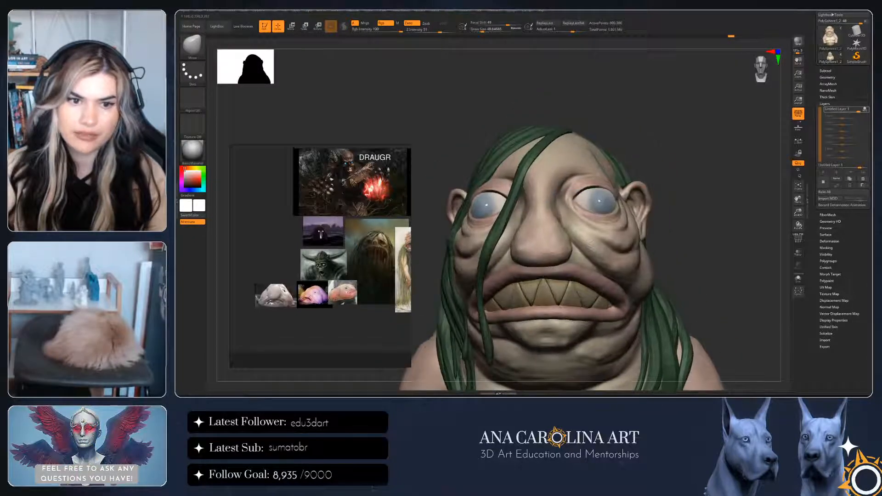
key(space)
drag(571, 167, 568, 166)
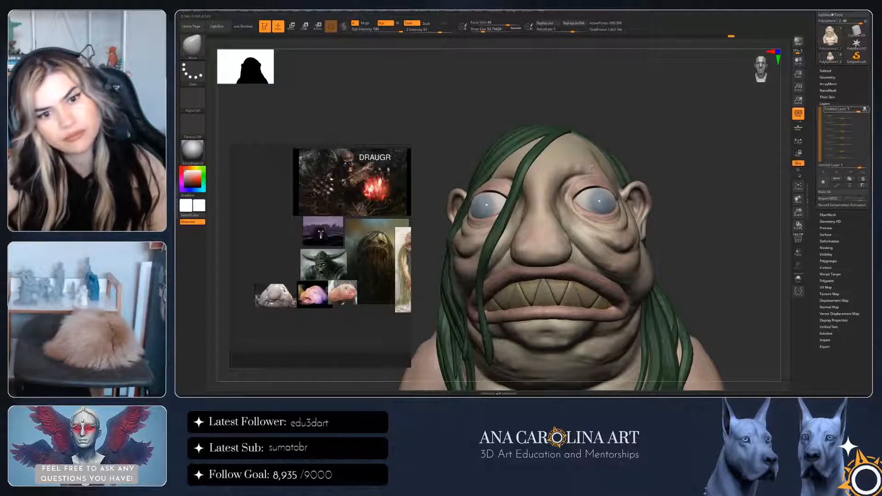
key(ctrl)
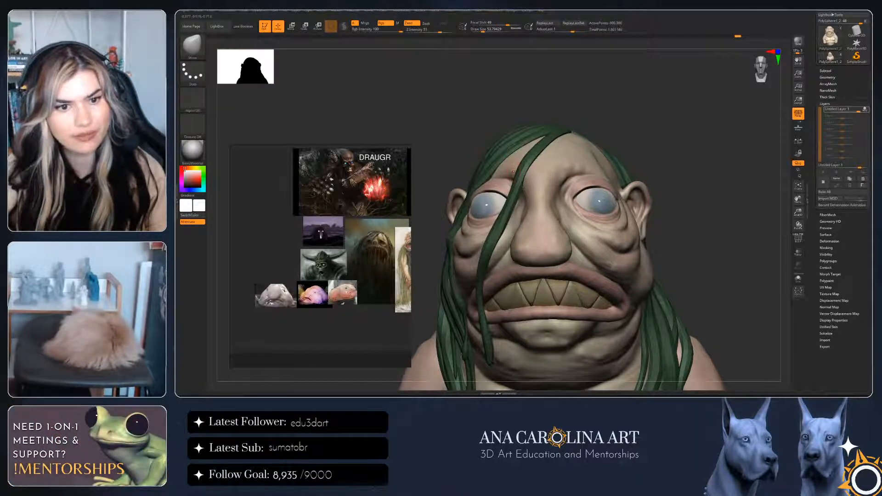
Enlarge the Move brush to about 77 and reshape the side of the face between the eye and the ear
drag(699, 177, 595, 158)
key(space)
drag(618, 142, 625, 143)
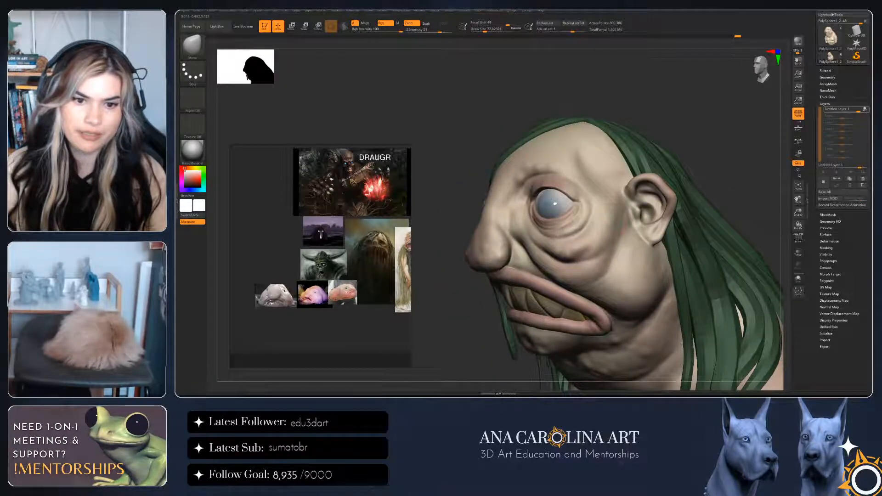
right_drag(617, 218, 637, 183)
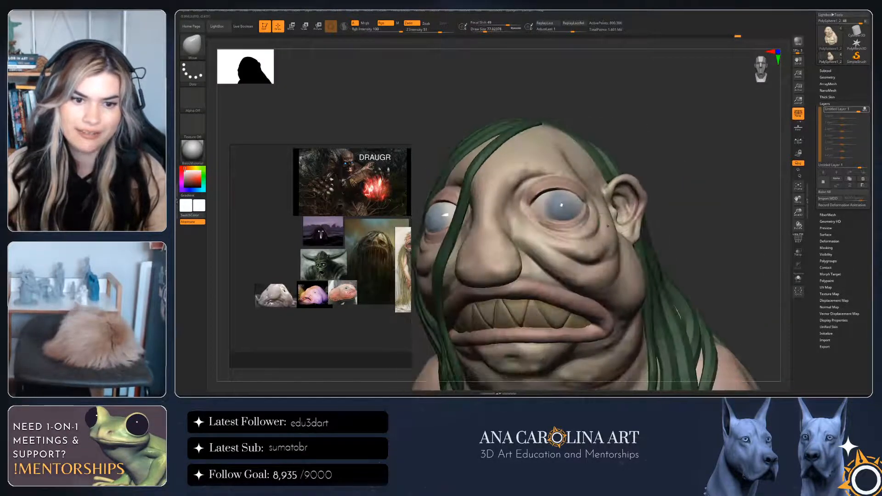
drag(608, 222, 606, 211)
Enlarge the Move brush to about 90, reselect the body subtool and adjust the forehead and overall head shape
drag(485, 30, 481, 30)
mouse_move(604, 204)
right_down()
mouse_move(563, 207)
mouse_move(636, 209)
mouse_move(667, 234)
mouse_move(650, 217)
right_up()
key(space)
drag(675, 193, 681, 193)
right_drag(681, 193, 625, 195)
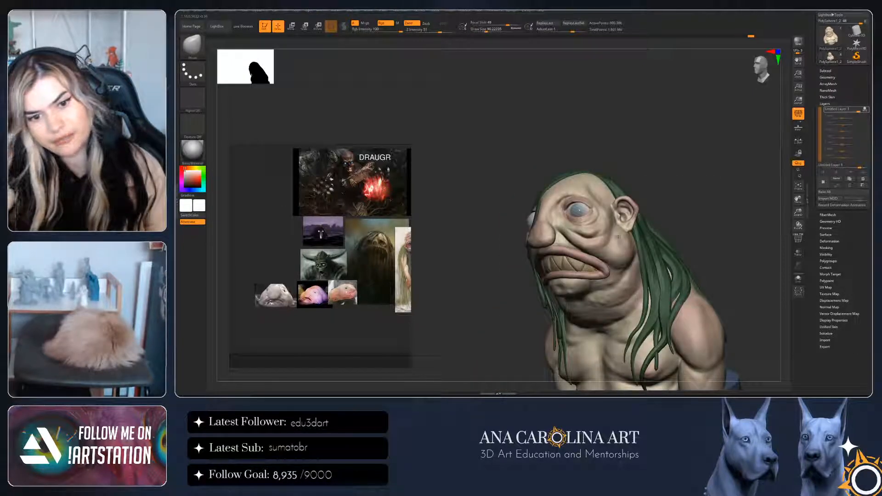
mouse_move(618, 237)
right_down()
mouse_move(626, 226)
mouse_move(701, 233)
right_up()
alt+click(651, 237)
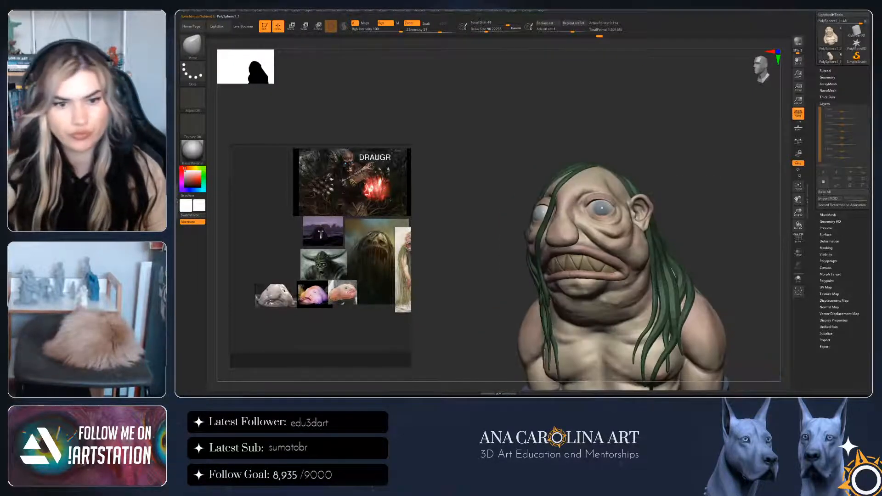
alt+click(600, 180)
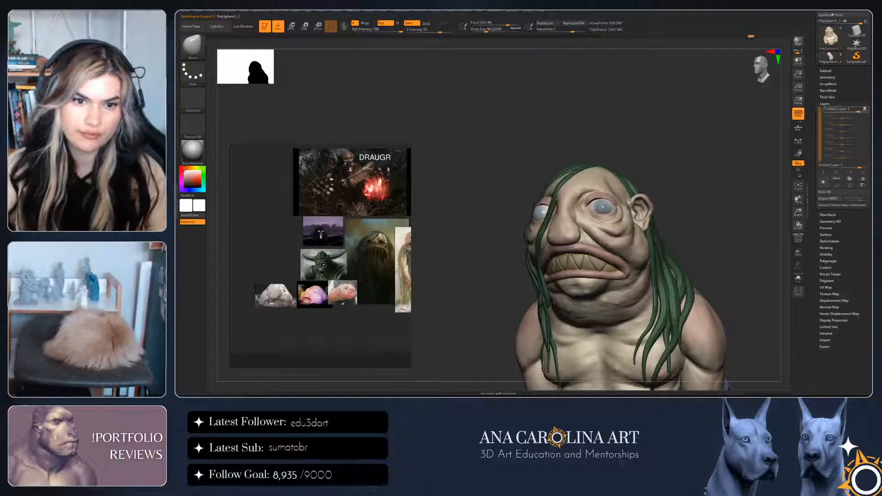
alt+click(580, 183)
right_drag(584, 182, 636, 185)
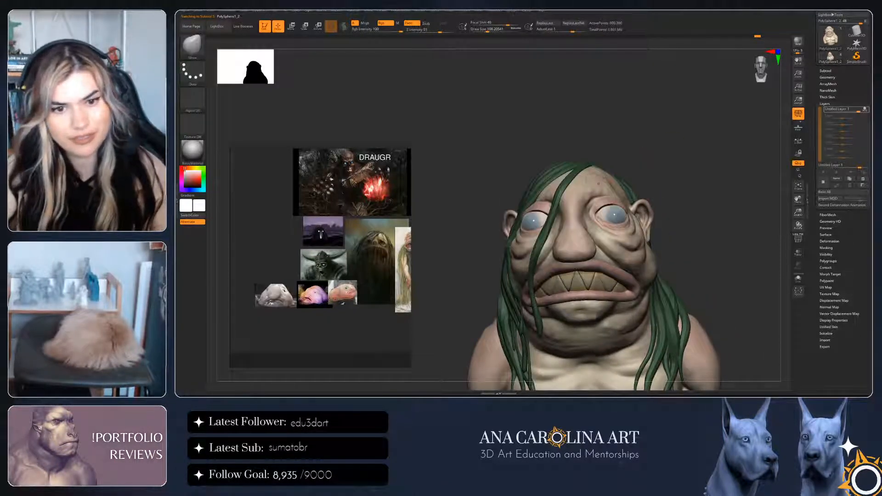
mouse_move(636, 185)
right_down()
mouse_move(614, 179)
mouse_move(682, 130)
right_up()
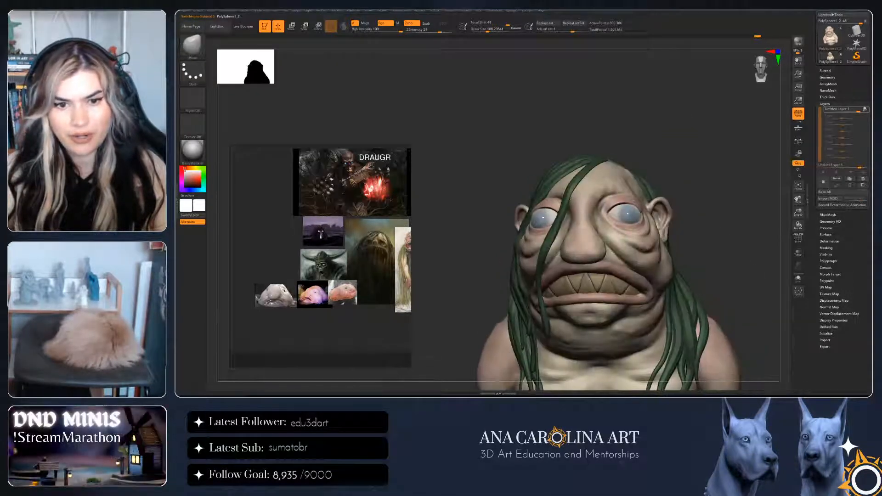
Set the Move brush size to about 54 and then 62 while adjusting the hair-covered side of the face, neck and shoulder
mouse_move(634, 175)
right_down()
mouse_move(637, 165)
mouse_move(671, 181)
right_up()
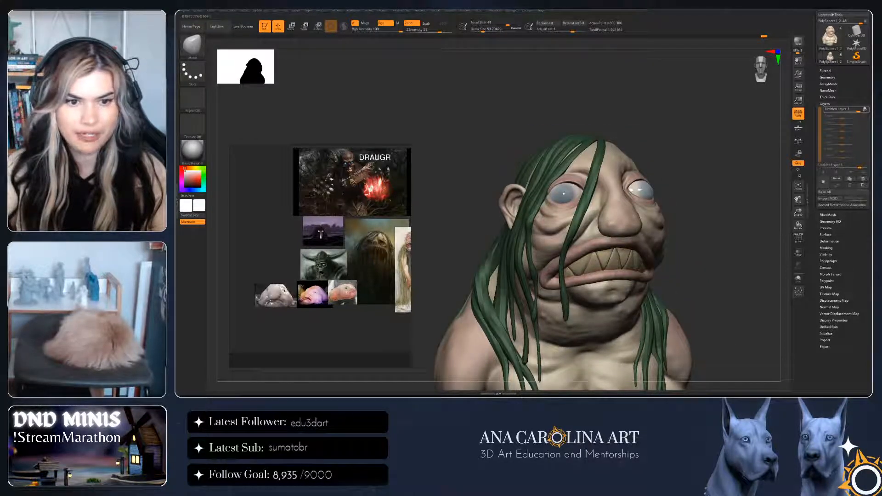
mouse_move(689, 183)
right_down()
mouse_move(658, 187)
mouse_move(649, 166)
mouse_move(685, 167)
right_up()
mouse_move(685, 259)
alt+right_down()
mouse_move(676, 226)
mouse_move(639, 227)
mouse_move(628, 184)
mouse_move(667, 177)
mouse_move(650, 195)
alt+right_up()
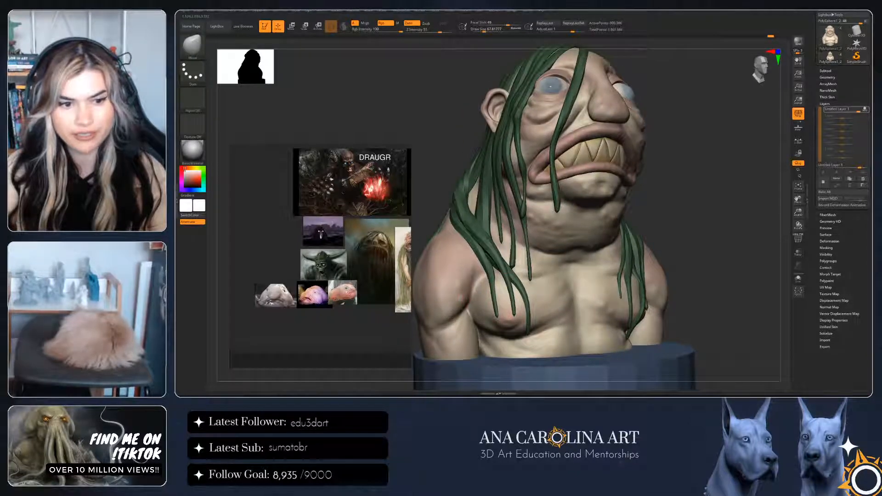
mouse_move(710, 186)
right_down()
mouse_move(676, 207)
mouse_move(676, 168)
mouse_move(662, 197)
mouse_move(643, 188)
mouse_move(654, 174)
right_up()
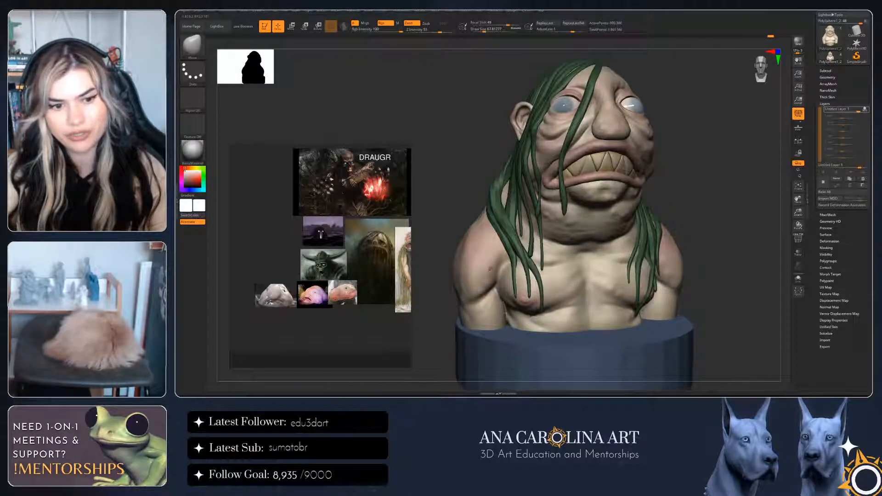
Reduce the Move brush to about 44, then enlarge it to about 62 while refining the chest and torso forms
key(space)
drag(608, 252, 601, 252)
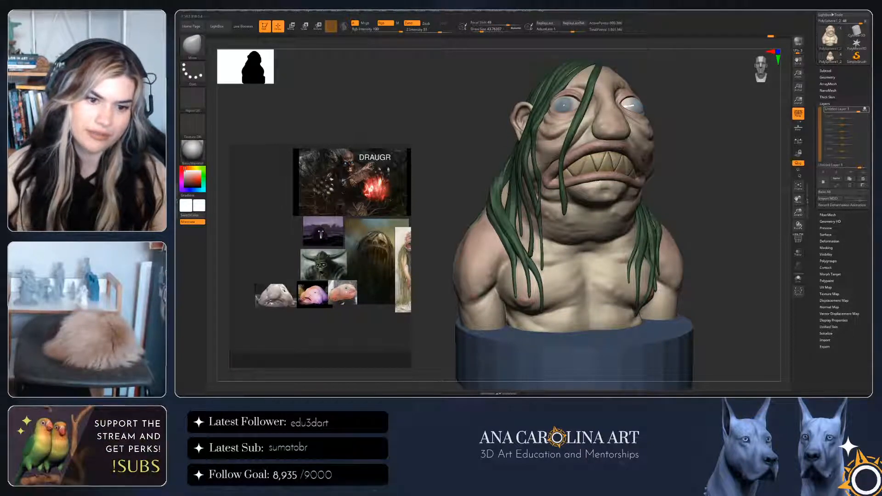
mouse_move(657, 202)
right_down()
mouse_move(609, 206)
mouse_move(607, 184)
right_up()
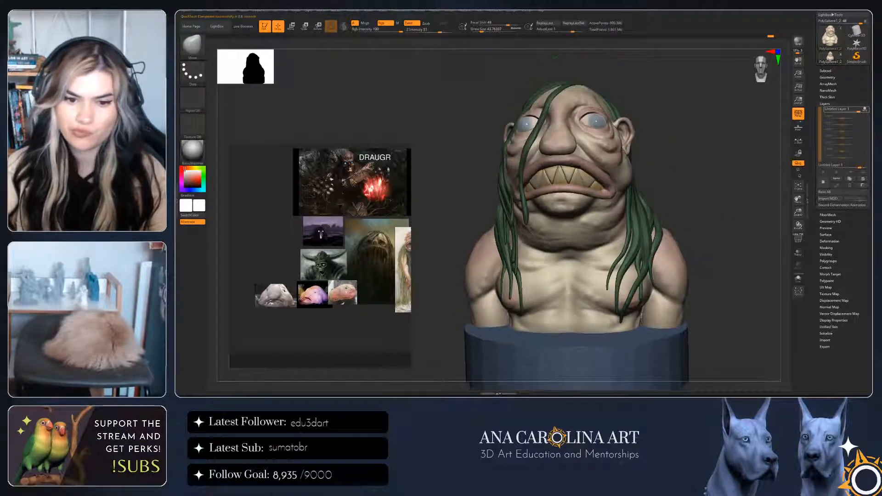
mouse_move(668, 264)
right_down()
mouse_move(694, 252)
mouse_move(662, 221)
mouse_move(680, 292)
right_up()
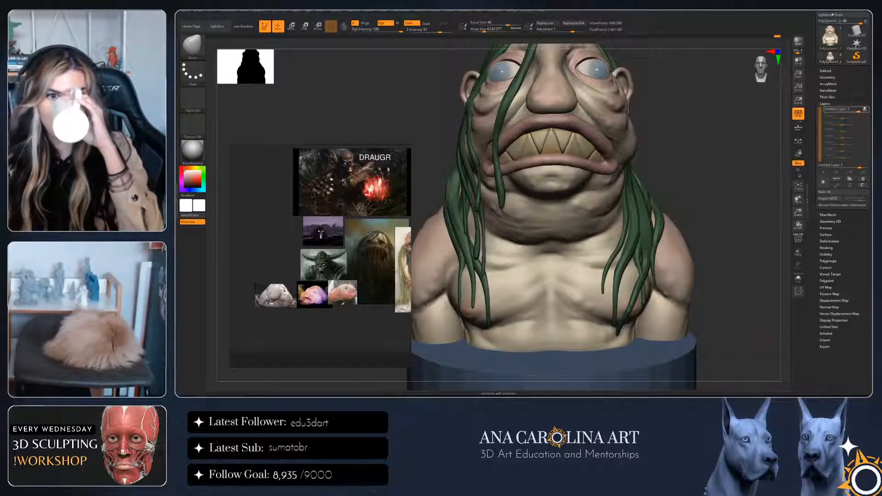
drag(731, 193, 765, 200)
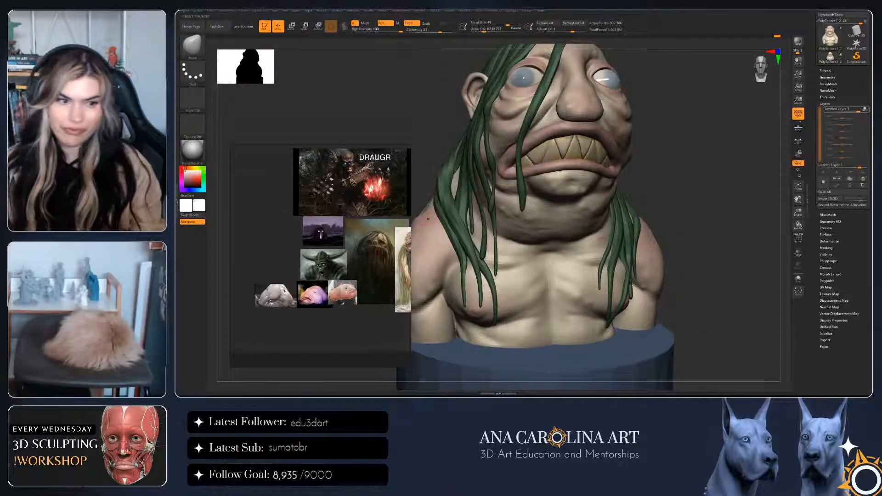
Zoom the reference board in on the long-haired draugr painting
middle_drag(362, 245, 321, 292)
scroll(320, 293, up, 4)
scroll(371, 283, up, 2)
Enlarge the Move brush to about 109 and adjust the shoulders and lower back from behind
mouse_move(735, 202)
mouse_down()
mouse_move(708, 202)
mouse_move(677, 157)
mouse_move(730, 156)
mouse_move(694, 202)
mouse_move(673, 200)
mouse_move(778, 197)
mouse_up()
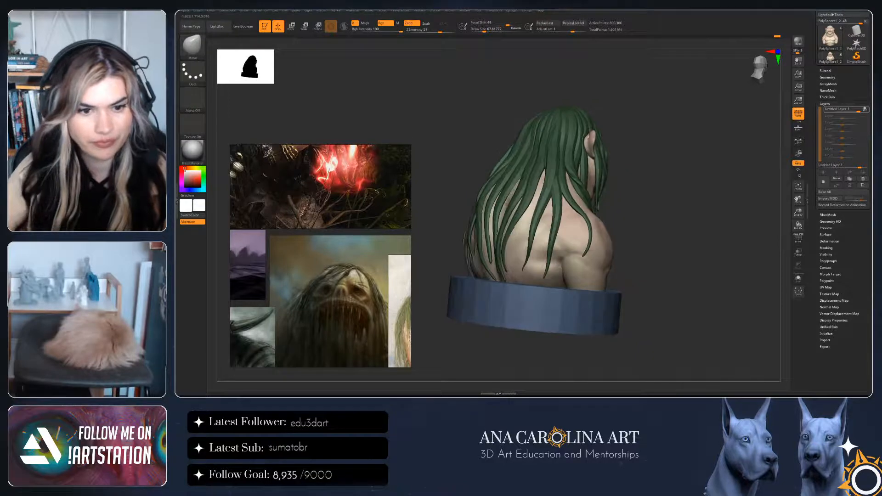
key(space)
drag(505, 277, 512, 277)
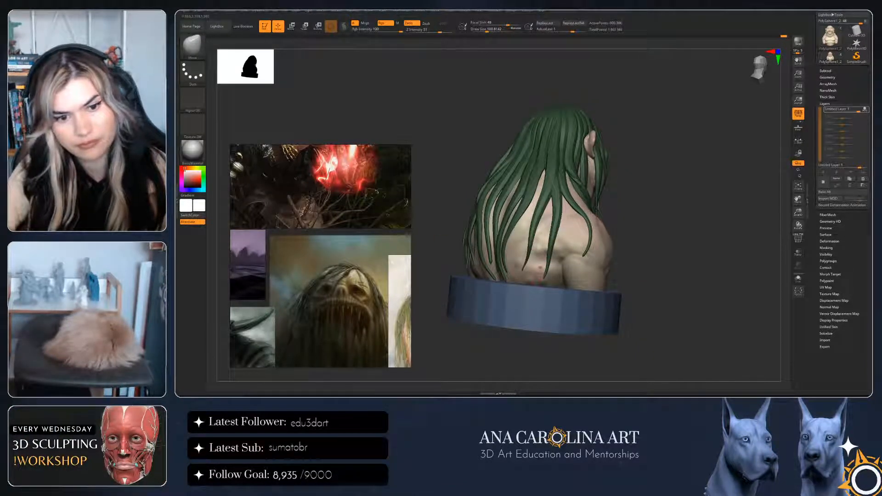
drag(497, 166, 503, 171)
drag(464, 197, 451, 199)
shift+drag(462, 253, 497, 256)
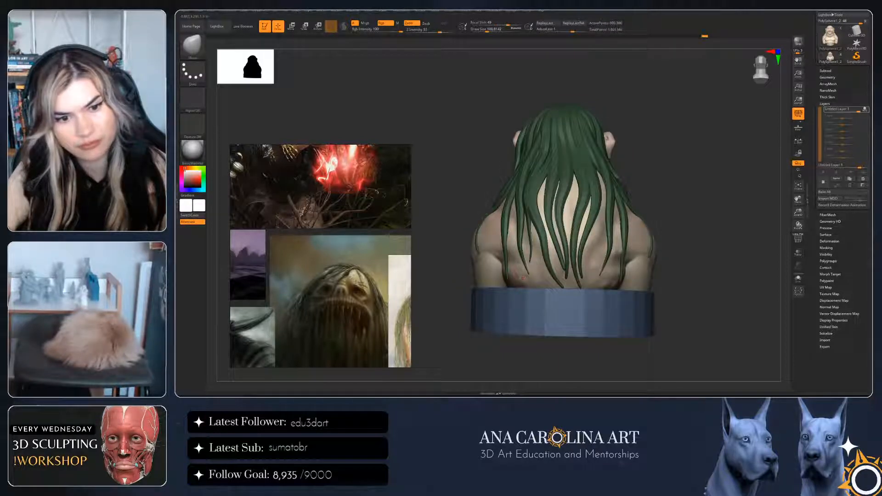
drag(523, 278, 535, 278)
Undo the last change and add a second layer to the body, moving the reference board off the canvas
mouse_move(661, 227)
mouse_down()
mouse_move(524, 232)
mouse_move(518, 202)
mouse_move(672, 221)
mouse_move(643, 225)
mouse_move(671, 243)
mouse_move(730, 234)
mouse_move(703, 234)
mouse_move(708, 262)
mouse_up()
key(ctrl+z)
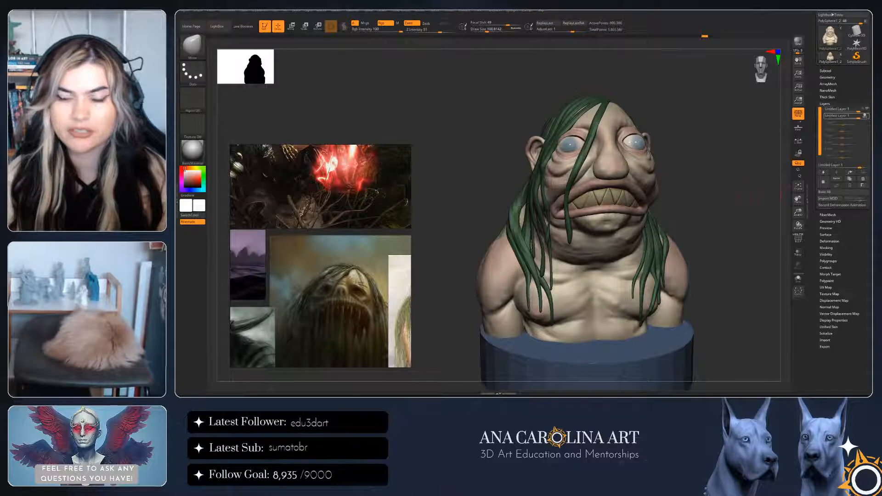
right_drag(320, 257, 871, 303)
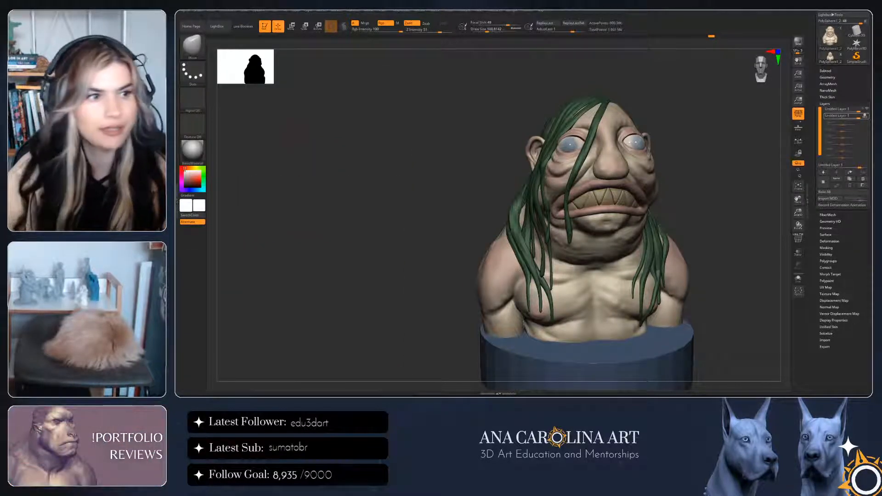
Load the custom ACA_PoreBrush from a brush preset file on disk
key(b)
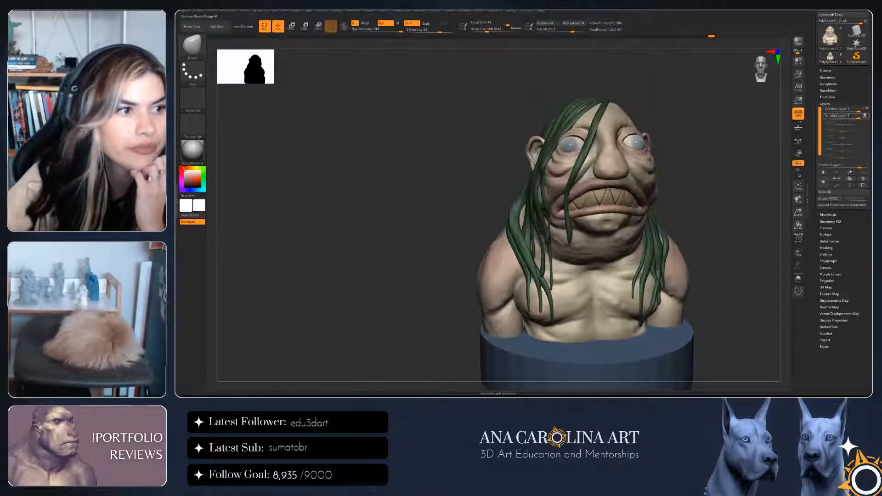
key(b)
click(224, 224)
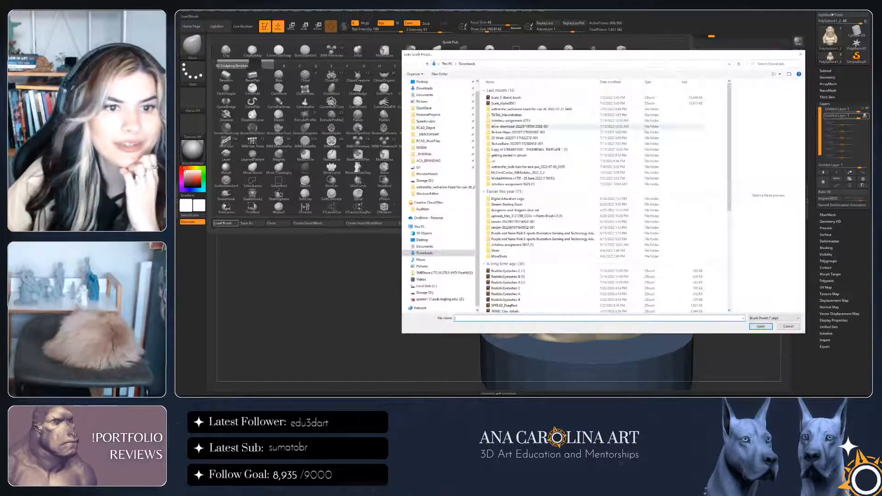
drag(459, 54, 872, 60)
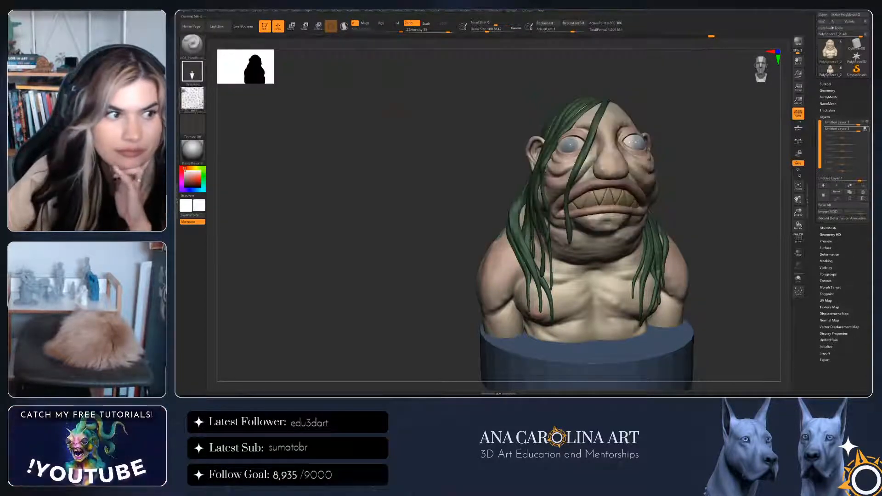
Load the three custom ACA_SkinBrush presets into the brush palette, one after another
click(192, 72)
click(193, 45)
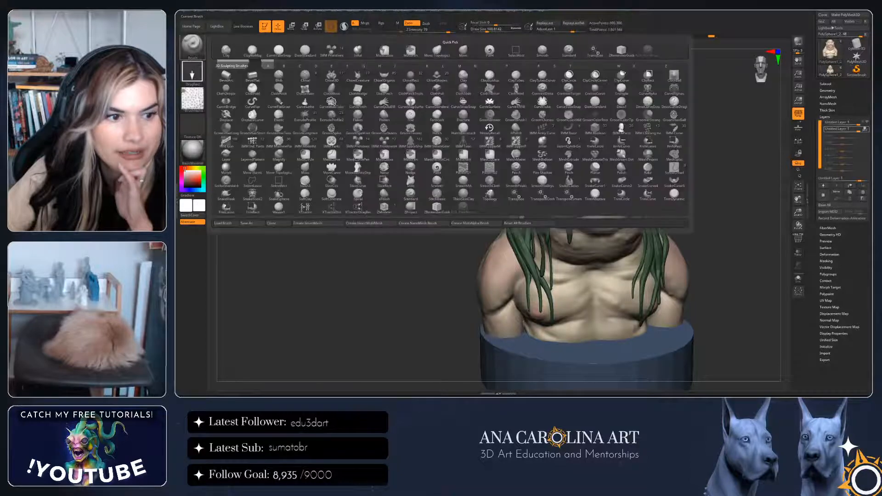
click(192, 45)
click(192, 45)
click(193, 45)
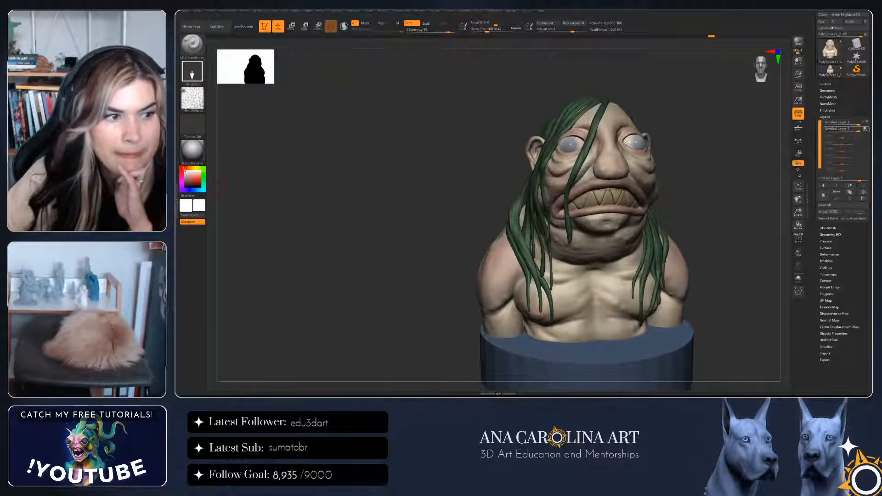
click(192, 45)
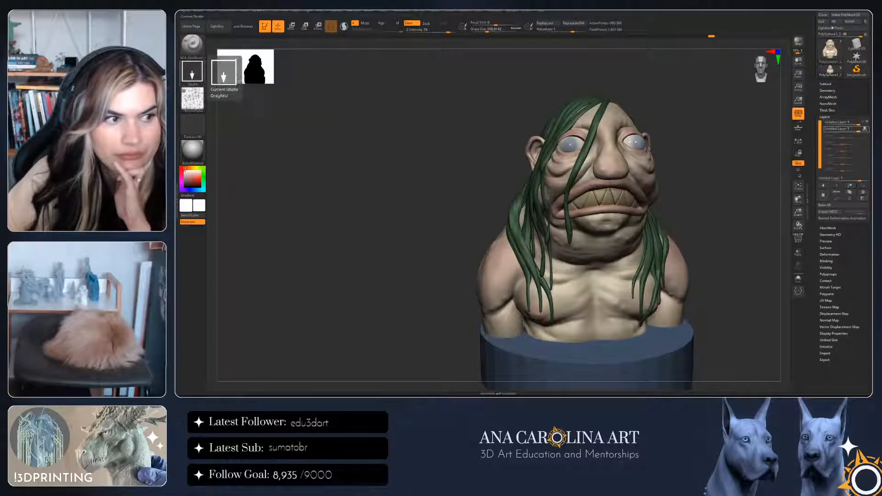
click(192, 72)
click(192, 47)
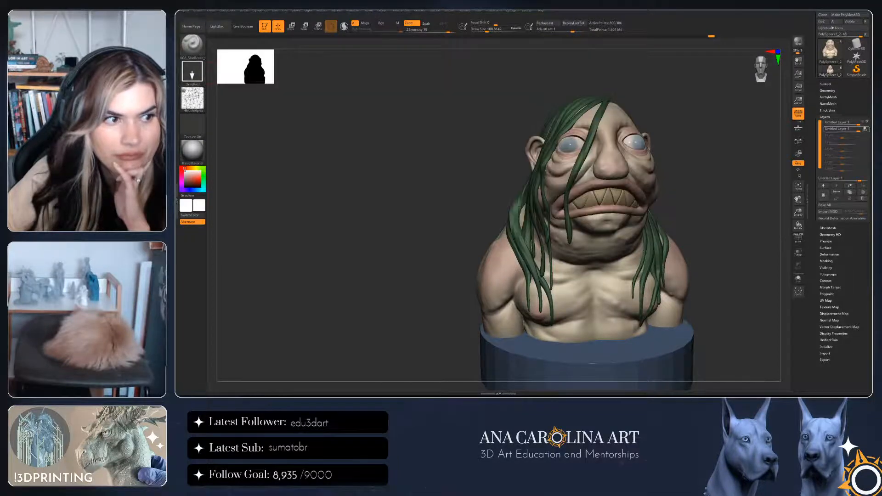
click(192, 47)
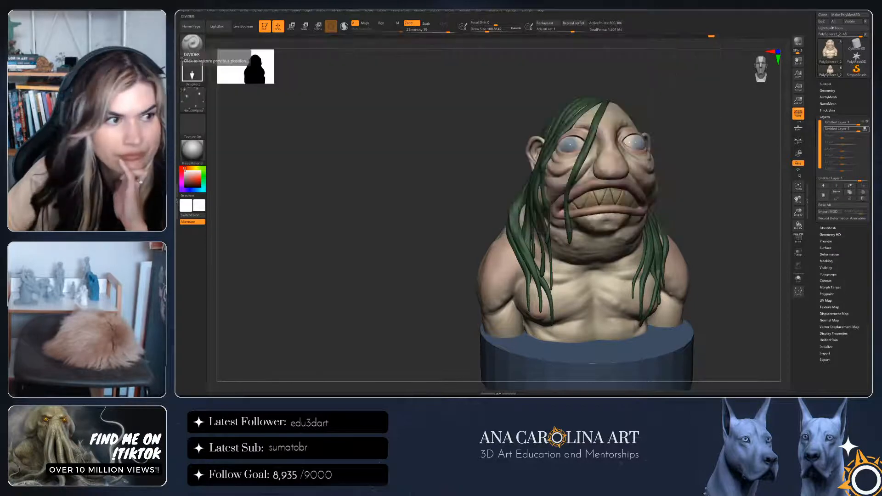
click(192, 45)
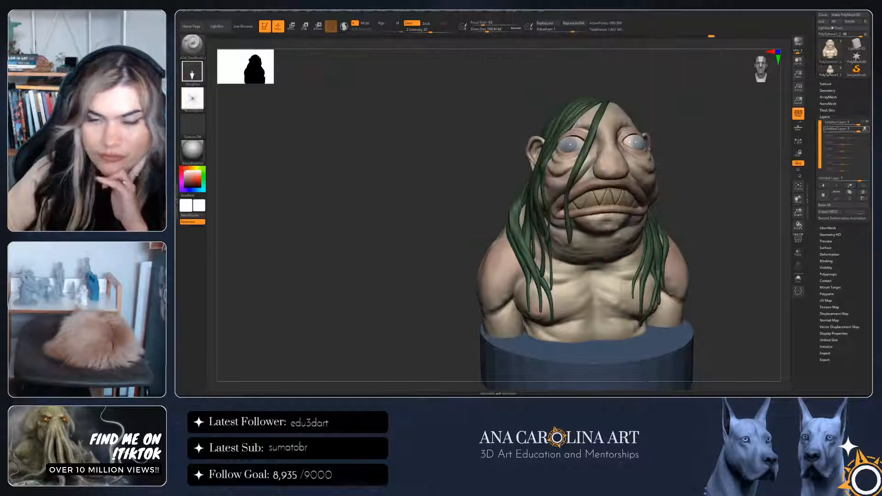
click(192, 45)
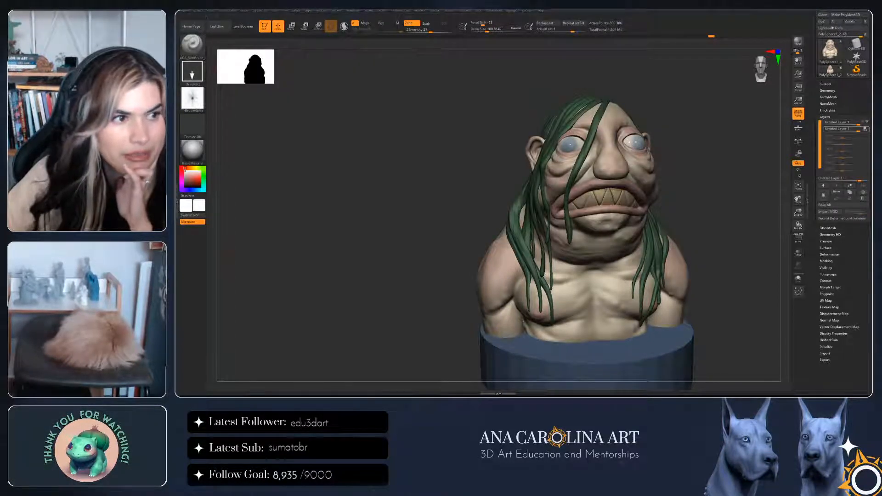
click(193, 46)
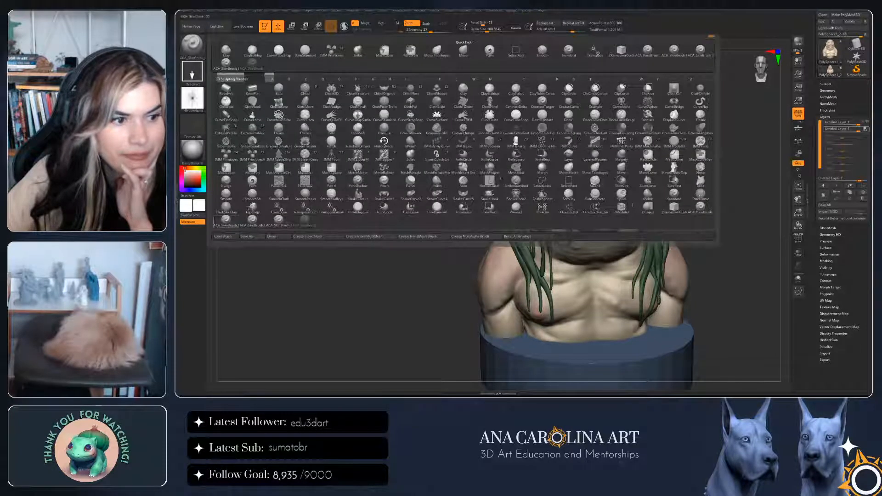
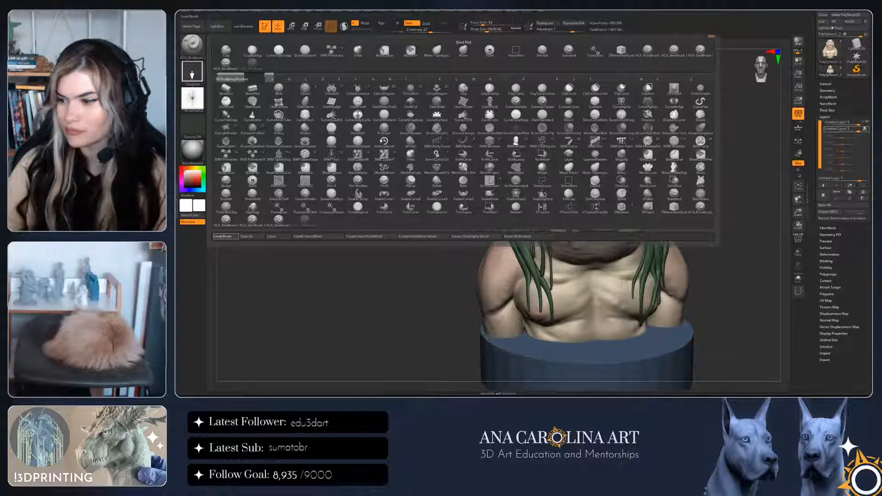
Make the ACA_SkinBrush with the sparse scattered-dots alpha the active brush
key(Escape)
alt+drag(731, 193, 708, 161)
drag(717, 207, 684, 207)
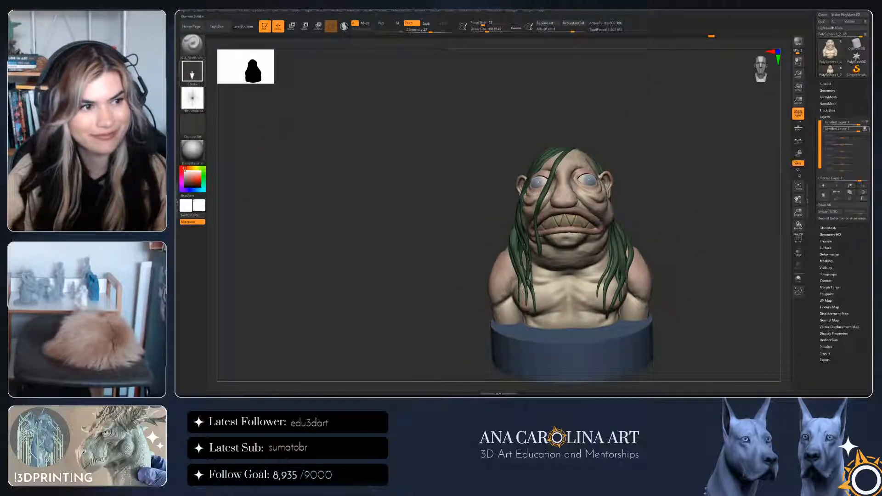
click(192, 72)
click(192, 45)
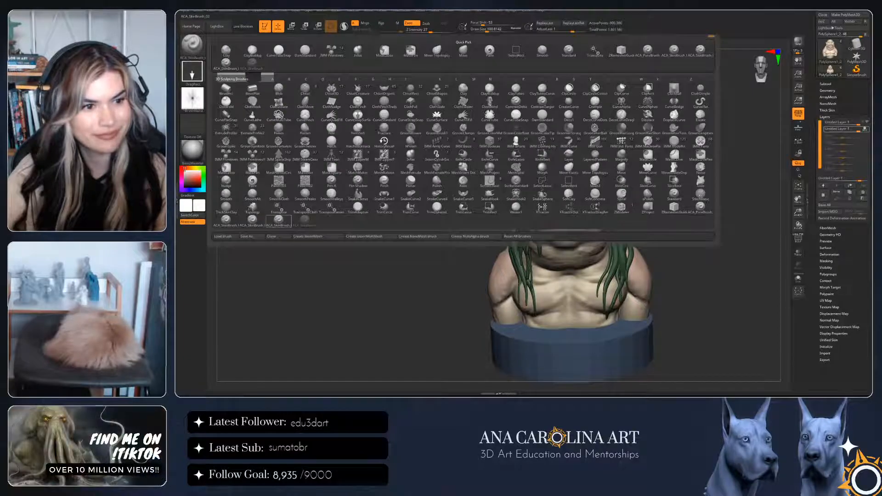
click(279, 220)
click(192, 45)
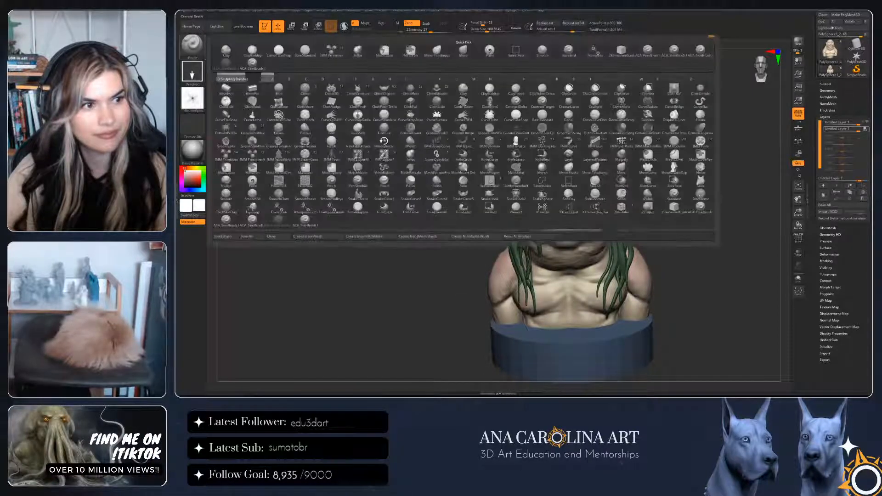
click(252, 220)
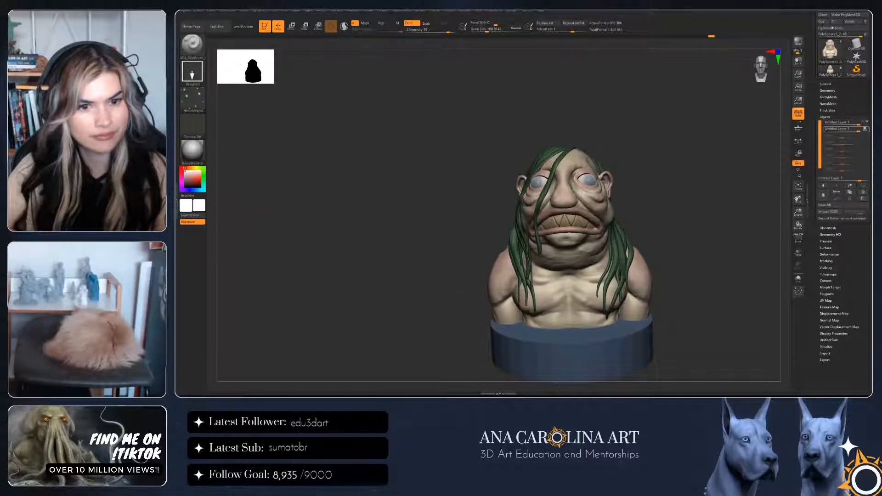
Switch the skin brush's stroke to Spray and enlarge its draw size to about 280
mouse_move(570, 202)
ctrl+right_down()
mouse_move(570, 294)
mouse_move(570, 216)
ctrl+right_up()
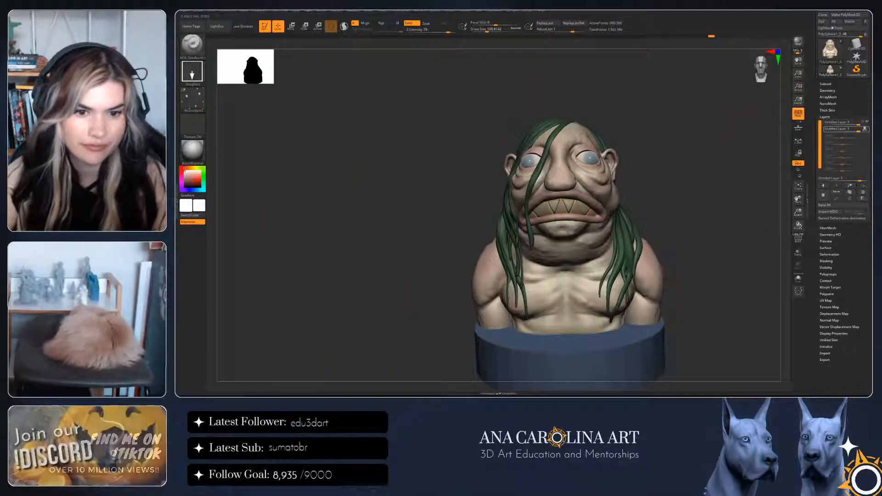
right_drag(570, 211, 586, 212)
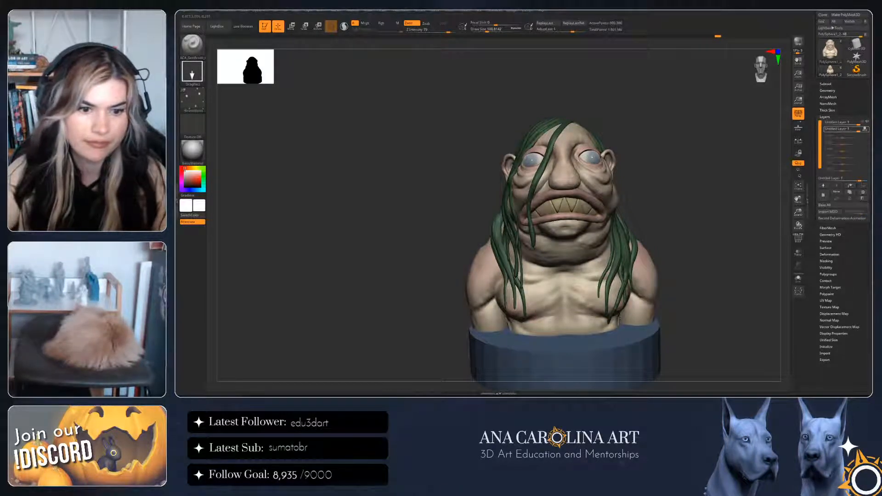
click(192, 72)
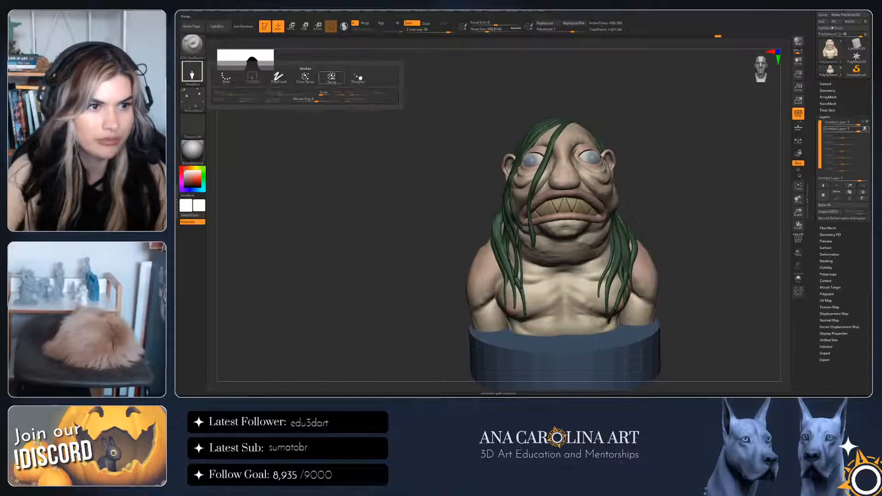
click(332, 77)
drag(296, 163, 334, 171)
key(space)
drag(365, 134, 376, 135)
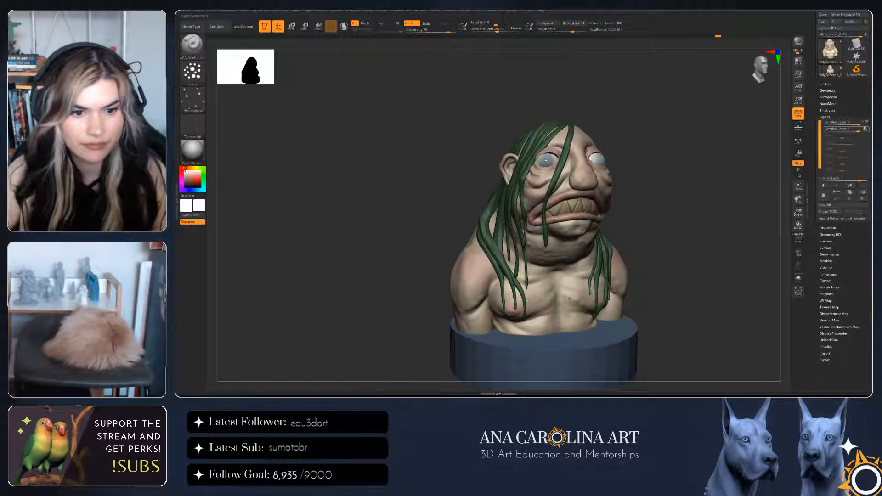
Spray scattered skin bumps over the body from the front, around the shoulder and upper back, and onto the face
drag(680, 317, 596, 307)
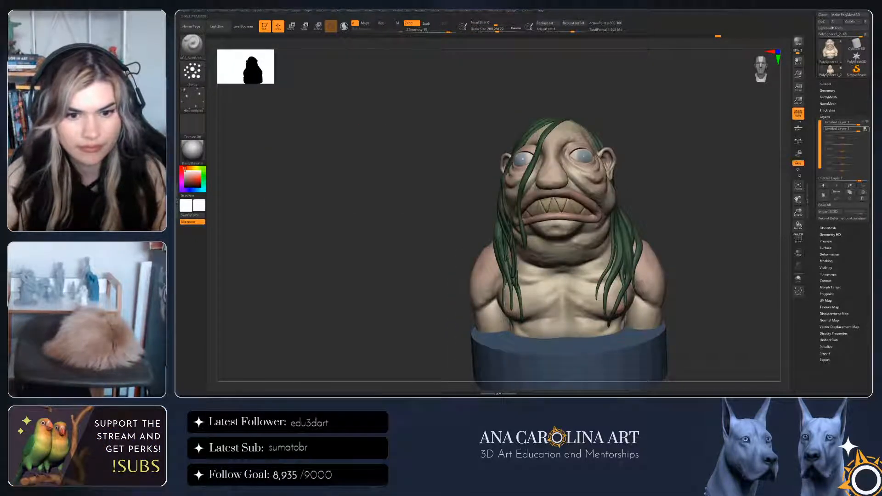
mouse_move(710, 294)
mouse_down()
mouse_move(641, 304)
mouse_move(653, 288)
mouse_up()
drag(730, 326, 707, 340)
drag(731, 294, 668, 290)
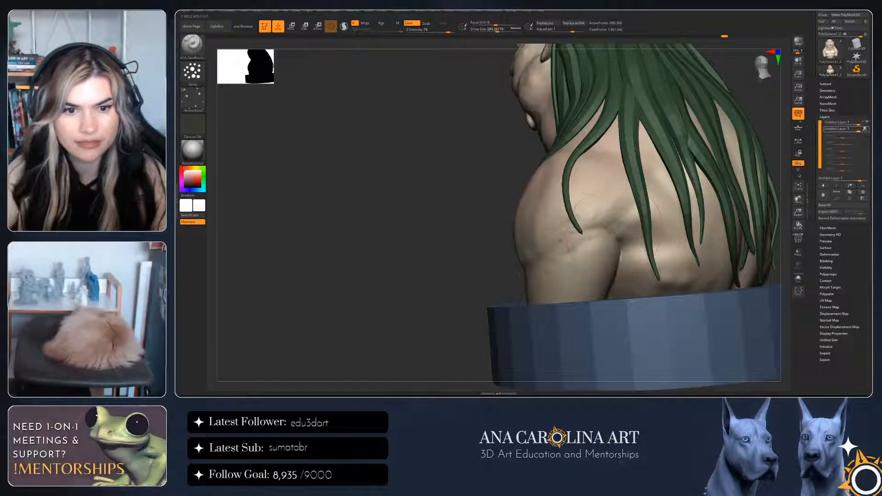
drag(459, 193, 665, 145)
alt+drag(740, 211, 740, 250)
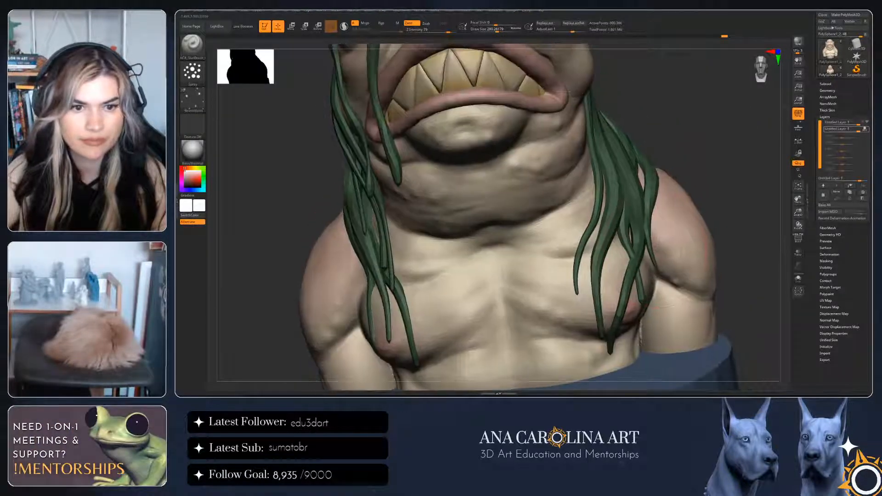
mouse_move(740, 193)
alt+mouse_down()
mouse_move(739, 298)
mouse_move(739, 207)
alt+mouse_up()
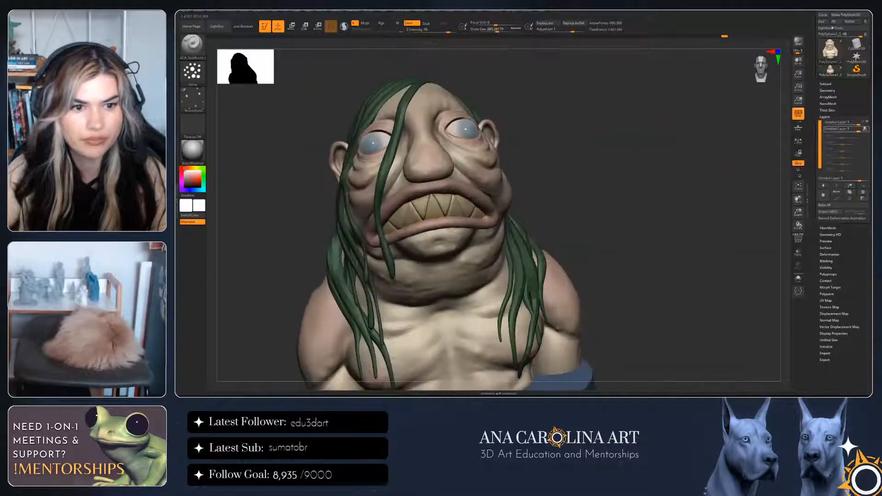
alt+drag(528, 204, 548, 242)
key(space)
drag(625, 199, 513, 192)
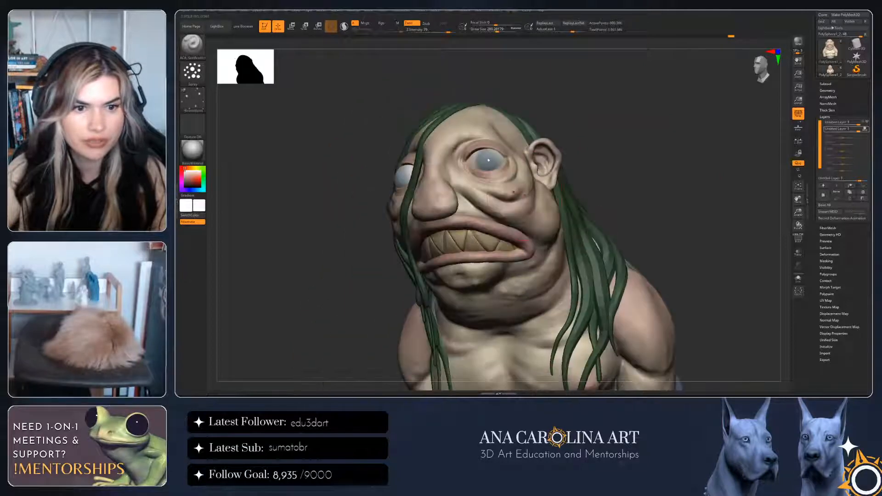
Reduce the skin brush's draw size to about 239 and spray more bumps over the face, head side and torso
key(space)
mouse_move(625, 203)
mouse_down()
mouse_move(514, 233)
mouse_move(530, 229)
mouse_up()
drag(367, 151, 569, 139)
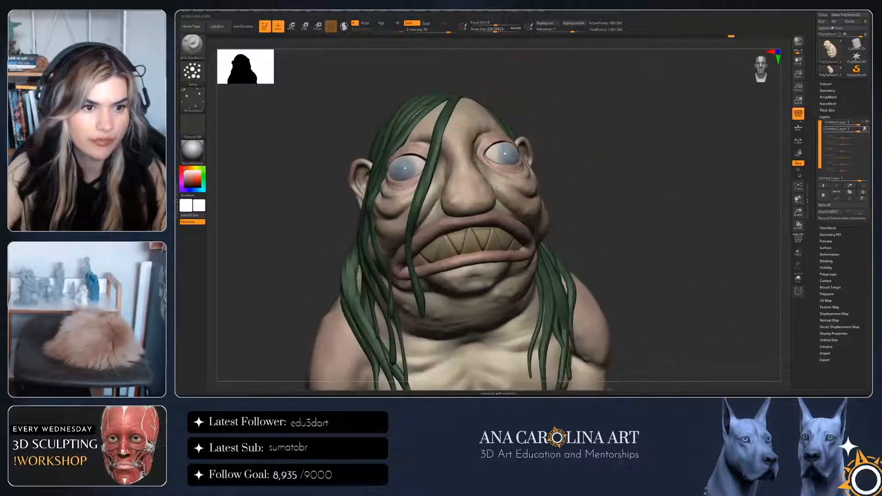
drag(331, 138, 487, 147)
drag(350, 175, 540, 181)
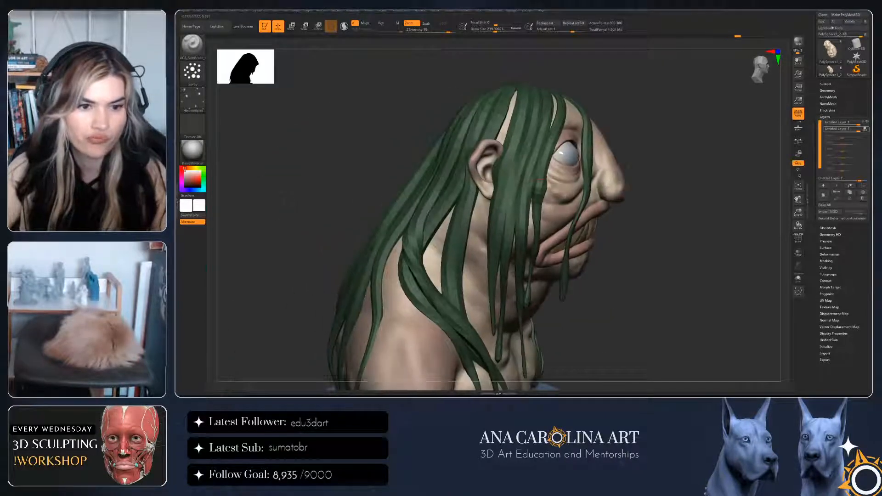
alt+drag(501, 391, 498, 281)
drag(498, 281, 606, 251)
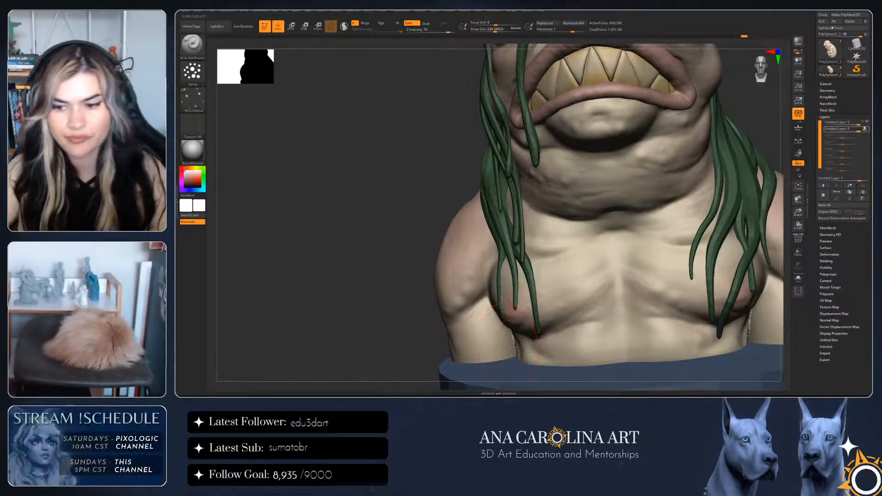
mouse_move(508, 347)
alt+mouse_down()
mouse_move(492, 271)
mouse_move(473, 294)
mouse_move(431, 301)
mouse_move(262, 293)
mouse_move(452, 280)
alt+mouse_up()
alt+drag(690, 207, 703, 264)
Reduce the skin brush's draw size to about 172 and add finer bumps around the face and chin
key(s)
drag(576, 214, 571, 214)
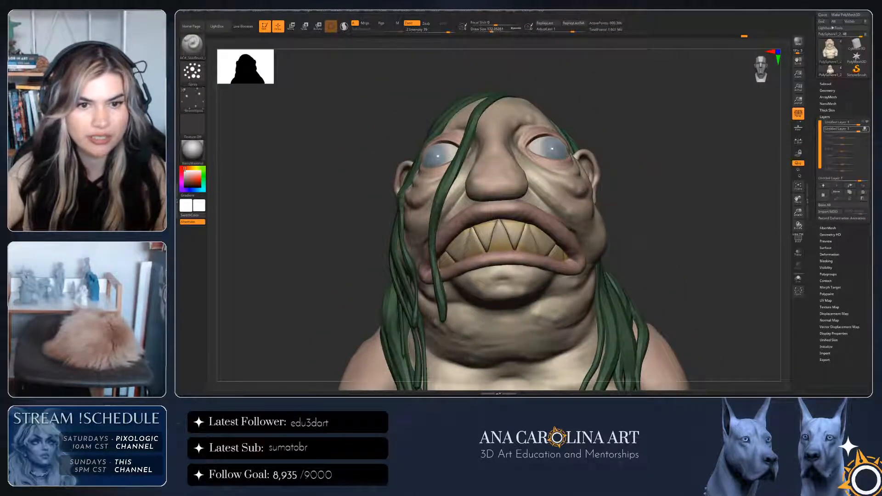
drag(294, 206, 349, 202)
alt+drag(349, 202, 320, 236)
mouse_move(756, 215)
mouse_down()
mouse_move(767, 212)
mouse_move(752, 183)
mouse_up()
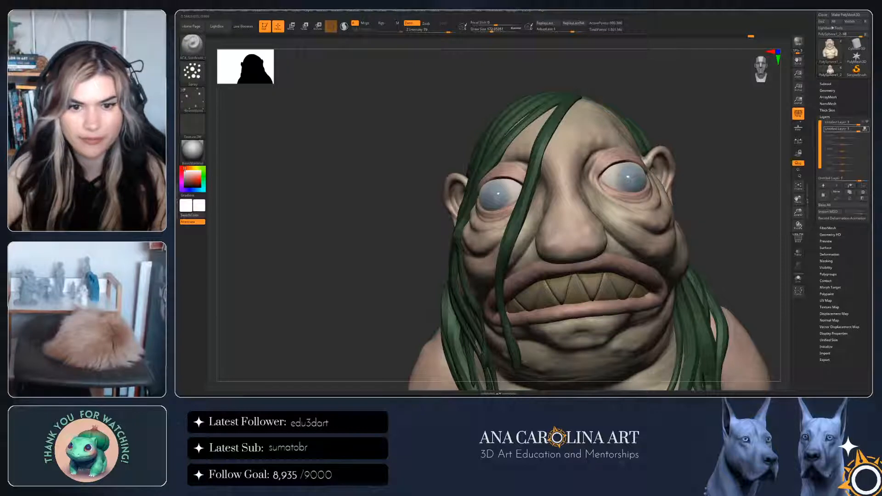
drag(368, 243, 328, 243)
mouse_move(749, 216)
mouse_down()
mouse_move(733, 229)
mouse_move(714, 221)
mouse_move(680, 239)
mouse_up()
mouse_move(735, 198)
mouse_down()
mouse_move(776, 184)
mouse_move(743, 141)
mouse_up()
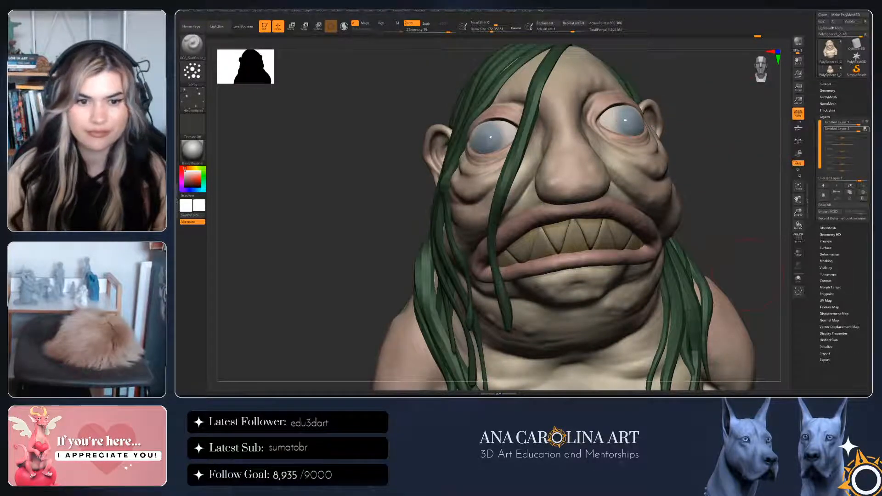
alt+drag(736, 230, 716, 129)
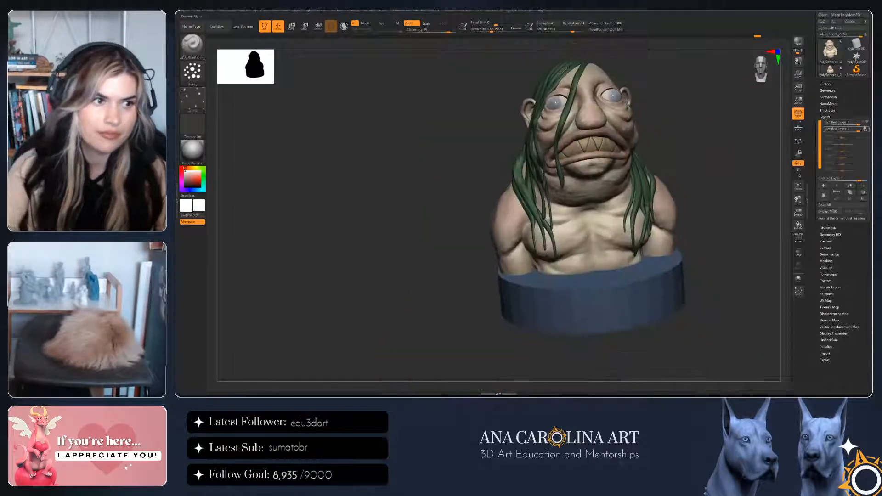
Switch to the ACA_PoreBrush with its DragRect stroke and set the draw size to 112 for close work on the face
click(192, 44)
click(225, 221)
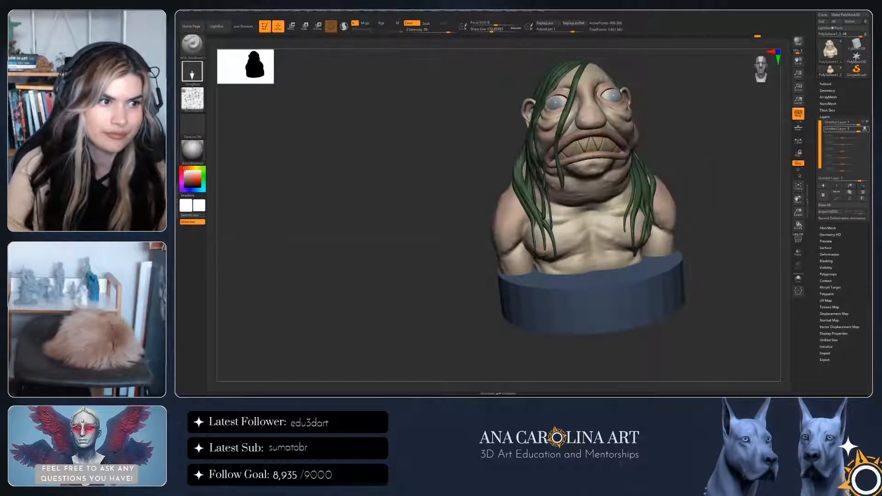
click(192, 45)
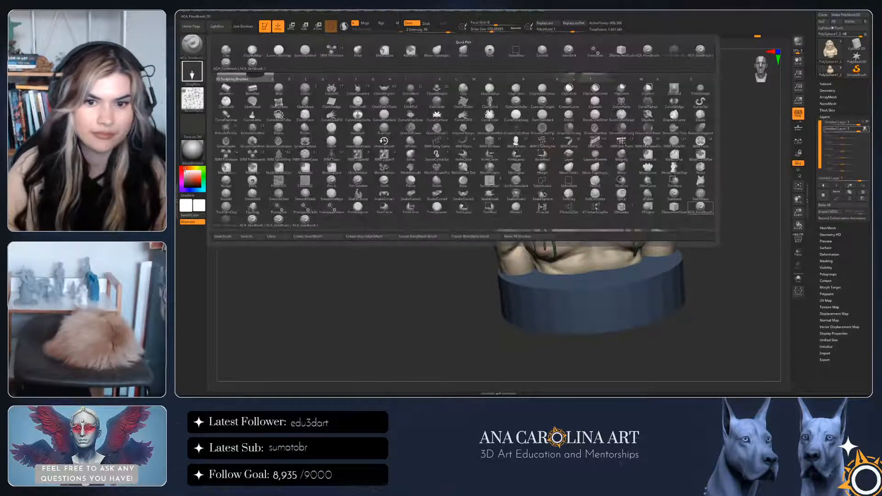
ctrl+right_drag(626, 99, 624, 174)
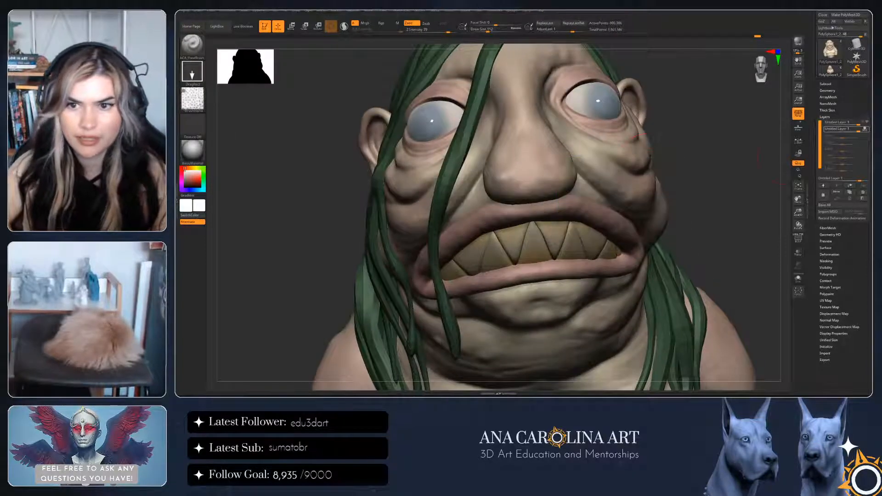
Subdivide the body mesh two more levels and add a third sculpting layer for the pores
click(826, 84)
click(825, 84)
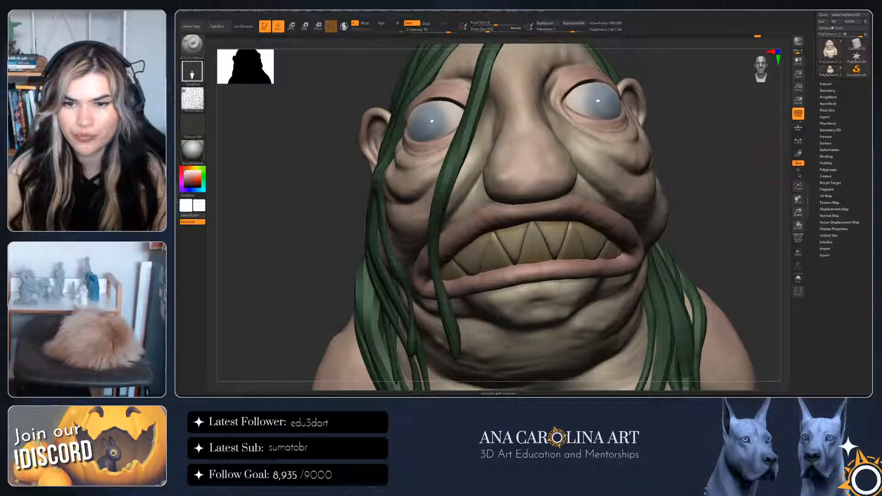
click(825, 117)
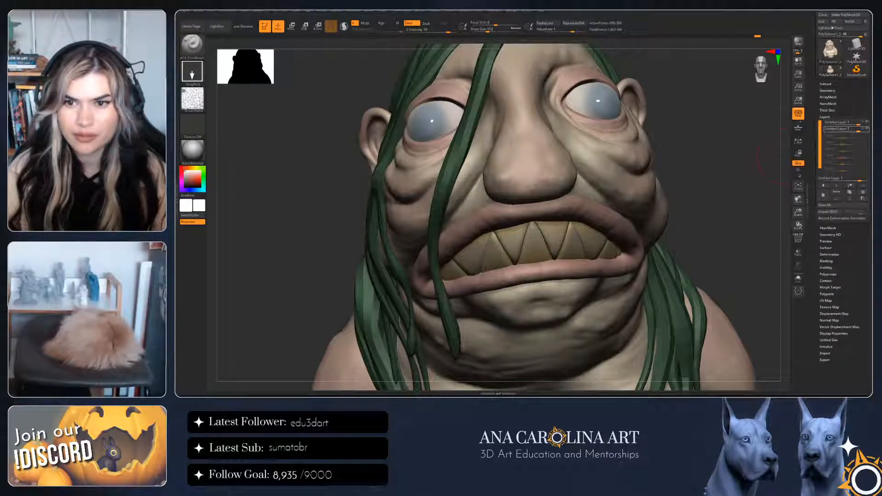
click(828, 91)
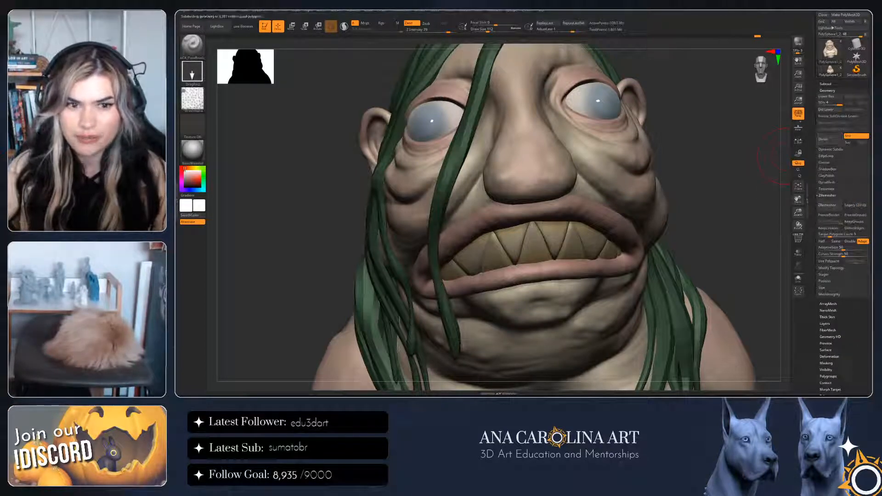
drag(763, 157, 701, 163)
click(548, 178)
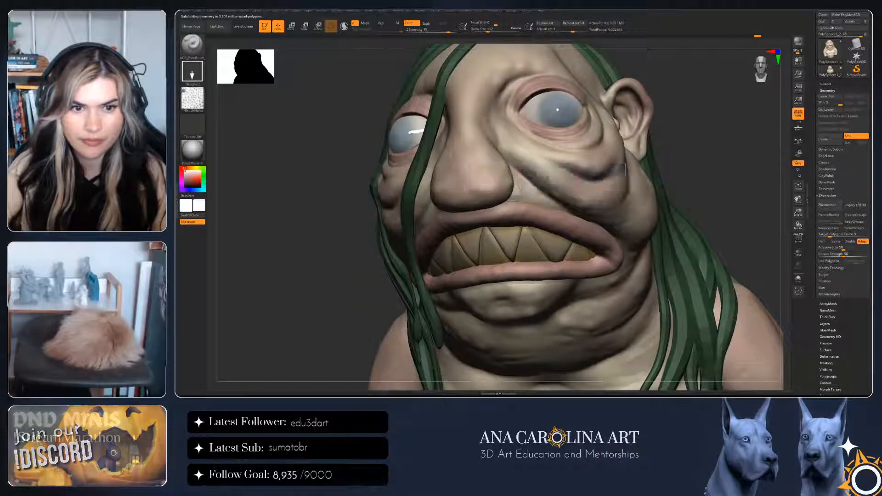
click(600, 180)
key(ctrl+d)
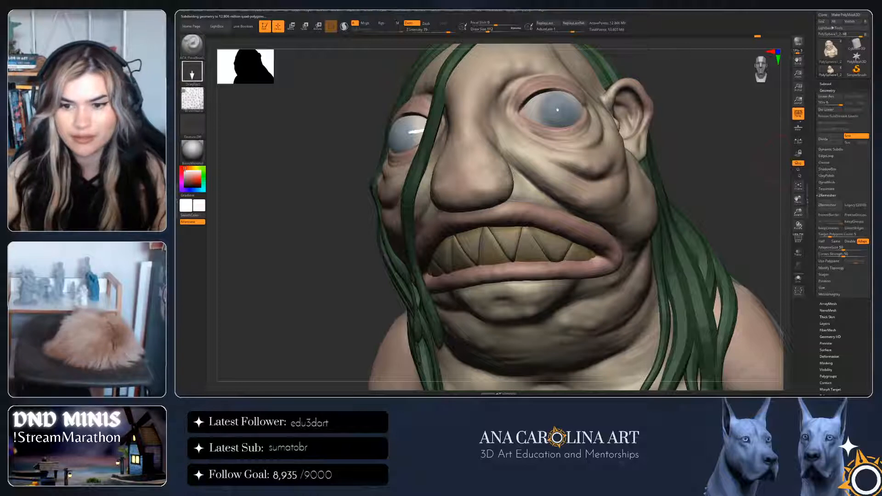
click(825, 324)
click(823, 195)
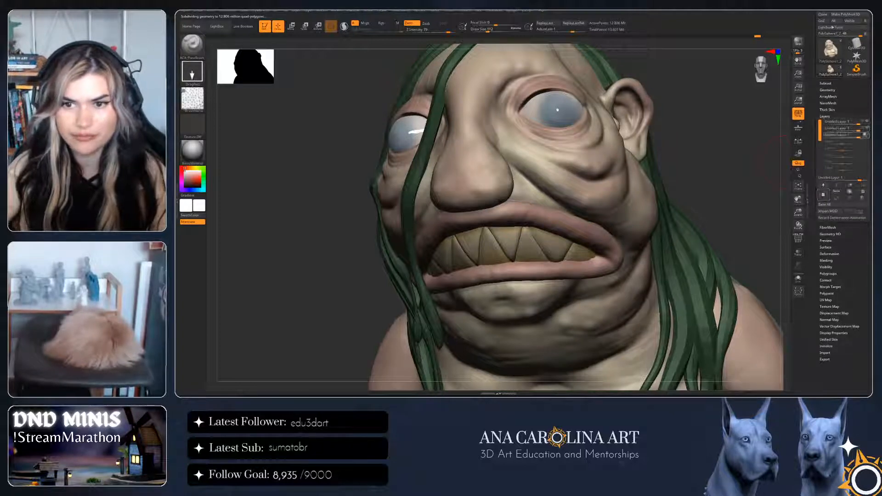
Try stamping pores on the cheek fold beside the nose
drag(730, 184, 747, 239)
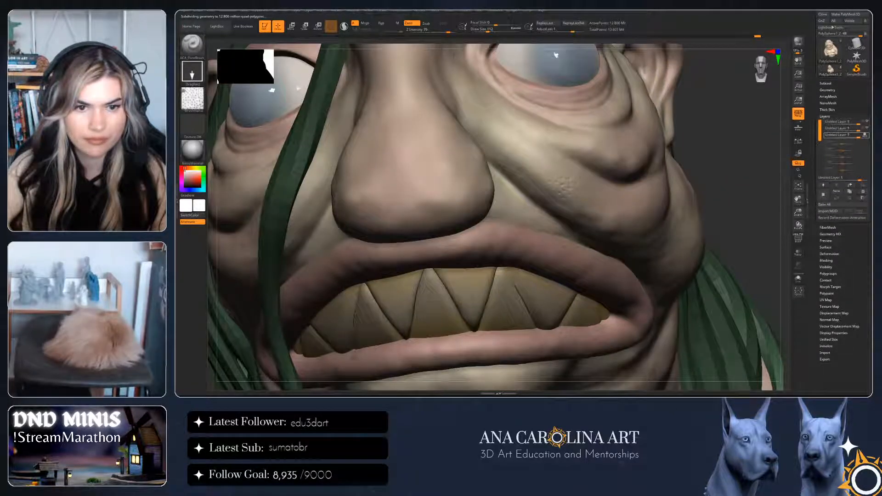
alt+drag(678, 181, 683, 218)
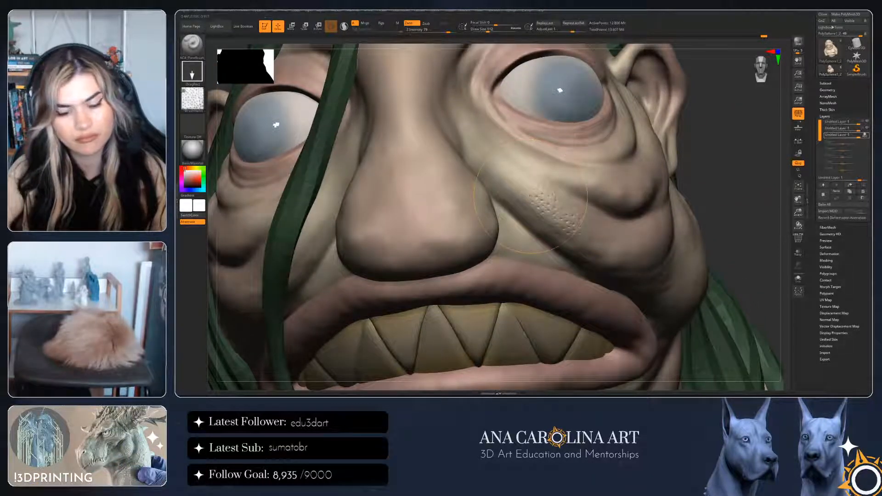
key(ctrl+z)
key(ctrl+z)
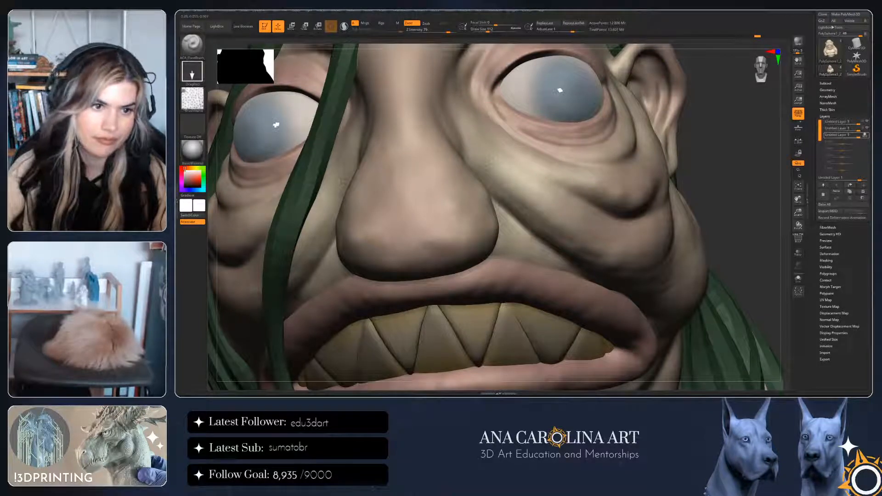
Stamp pores along the folds beside the nose and across the cheek below the uncovered eye
drag(510, 185, 534, 184)
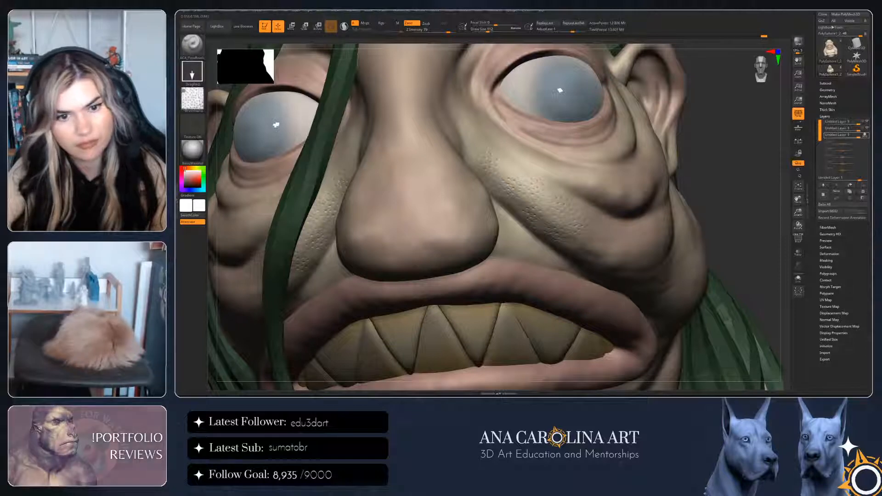
mouse_move(550, 190)
ctrl+right_down()
mouse_move(547, 182)
mouse_move(695, 162)
mouse_move(749, 174)
mouse_move(612, 239)
mouse_move(459, 220)
mouse_move(259, 379)
ctrl+right_up()
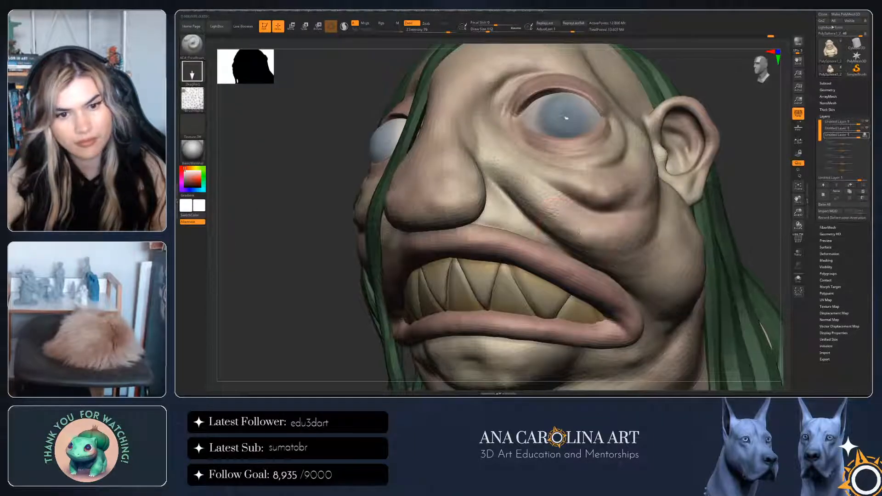
key(space)
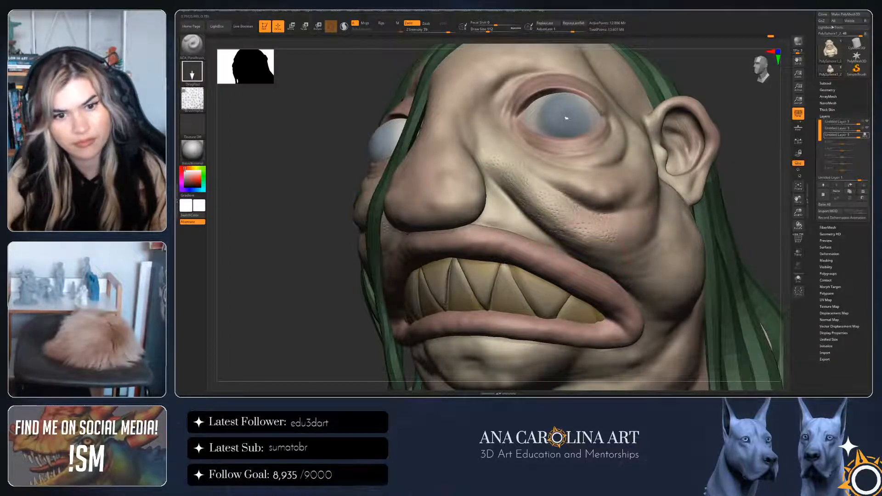
Stamp pores over the tip and bridge of the nose and on the cheek behind the hair strand
mouse_move(571, 257)
right_down()
mouse_move(717, 266)
mouse_move(725, 191)
mouse_move(714, 272)
right_up()
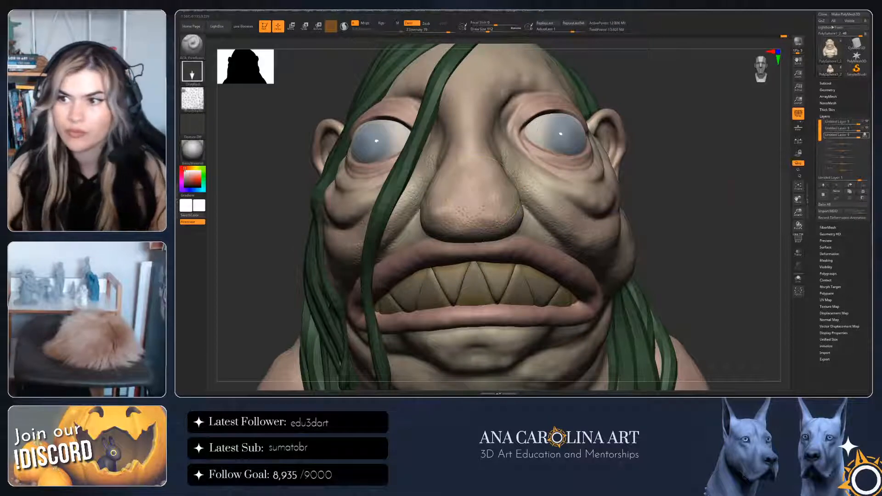
drag(667, 192, 698, 190)
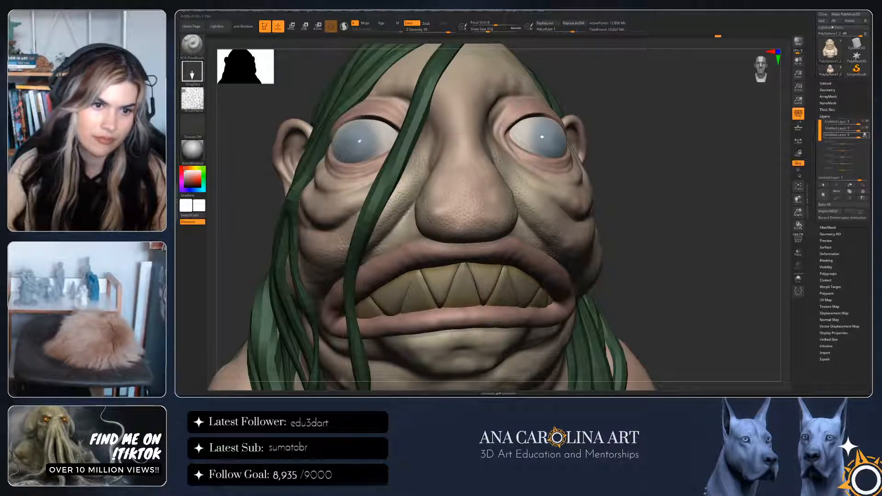
right_drag(583, 187, 499, 186)
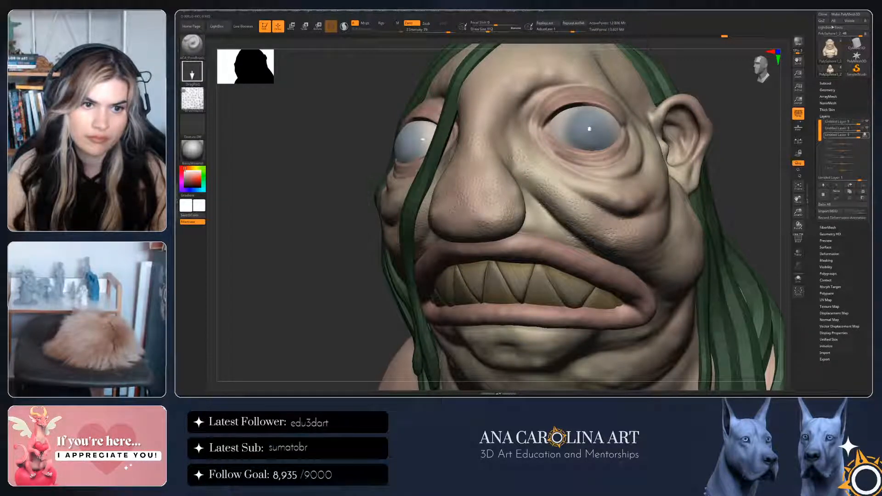
mouse_move(520, 144)
ctrl+right_down()
mouse_move(518, 178)
mouse_move(612, 180)
ctrl+right_up()
right_drag(487, 184, 516, 207)
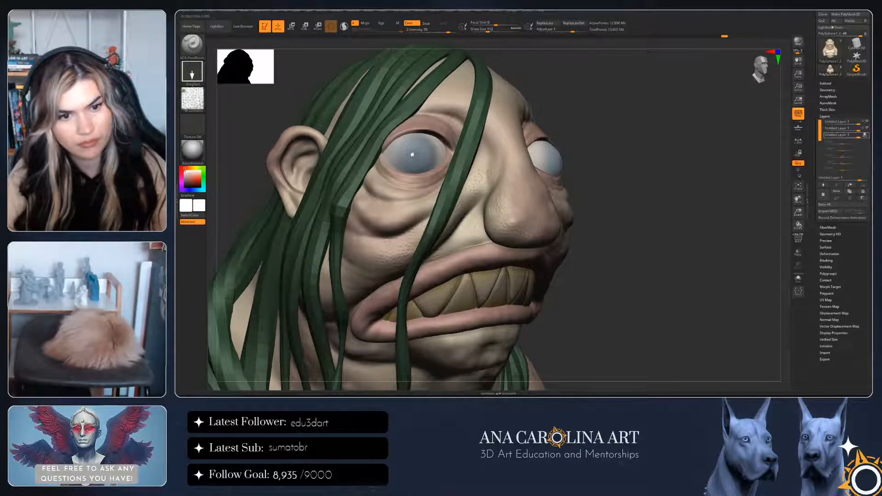
Stamp pores around the underside and sides of the nose
right_drag(507, 281, 502, 234)
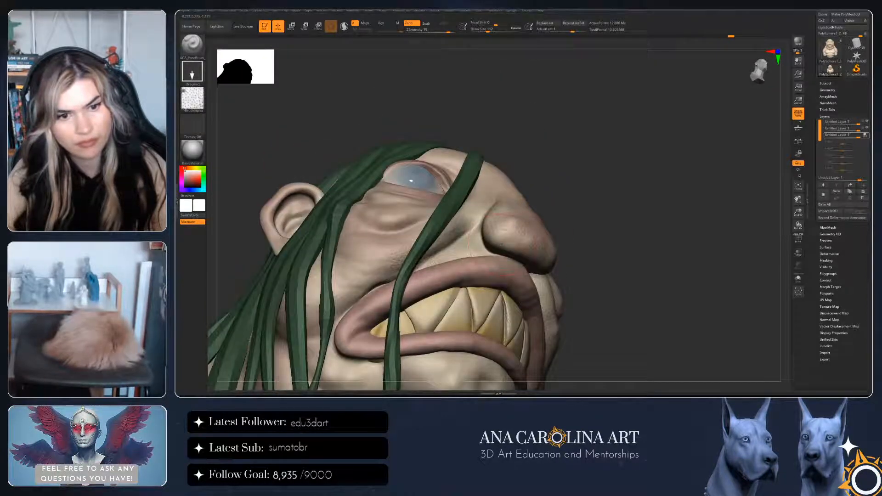
mouse_move(575, 304)
right_down()
mouse_move(548, 267)
mouse_move(565, 216)
mouse_move(567, 243)
mouse_move(519, 231)
right_up()
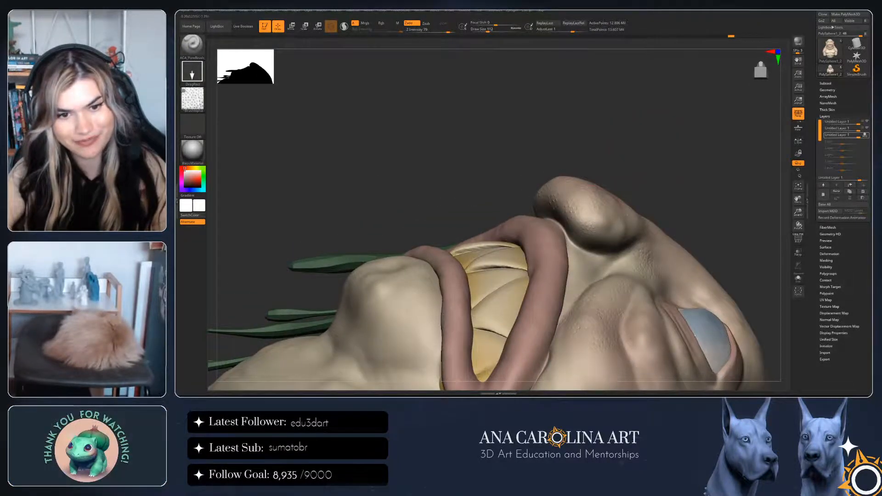
right_drag(698, 234, 645, 238)
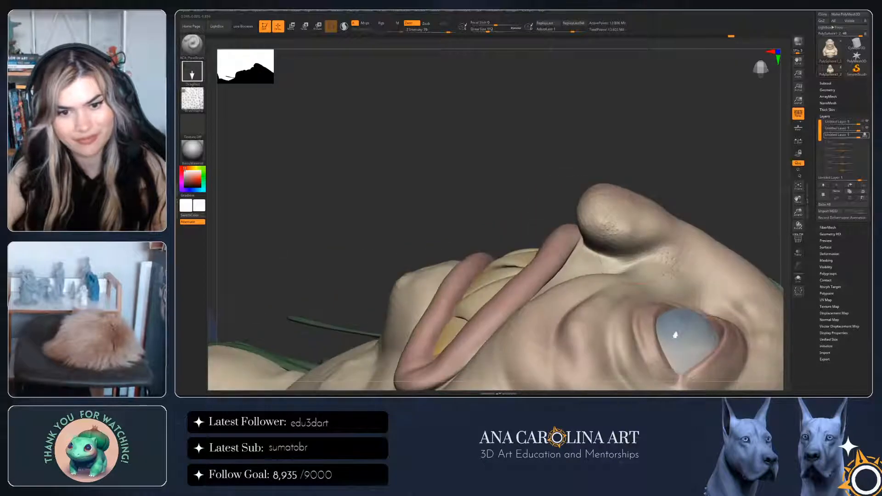
right_drag(552, 258, 605, 240)
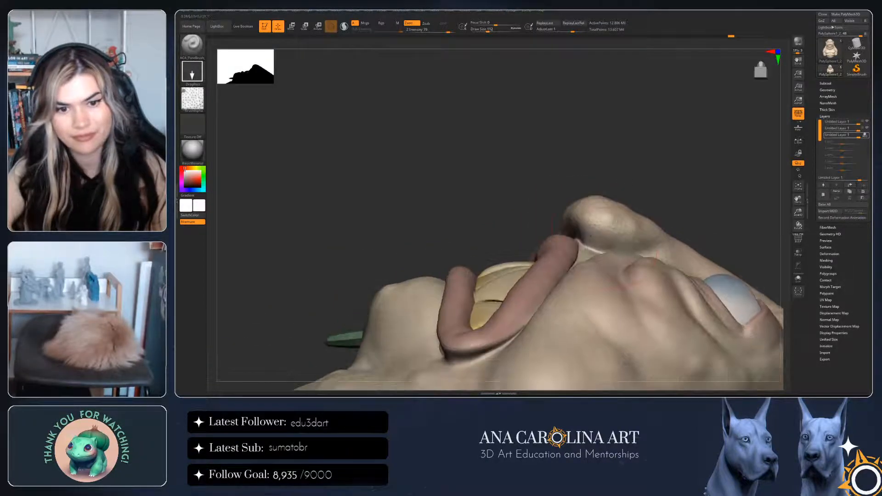
right_drag(656, 258, 710, 265)
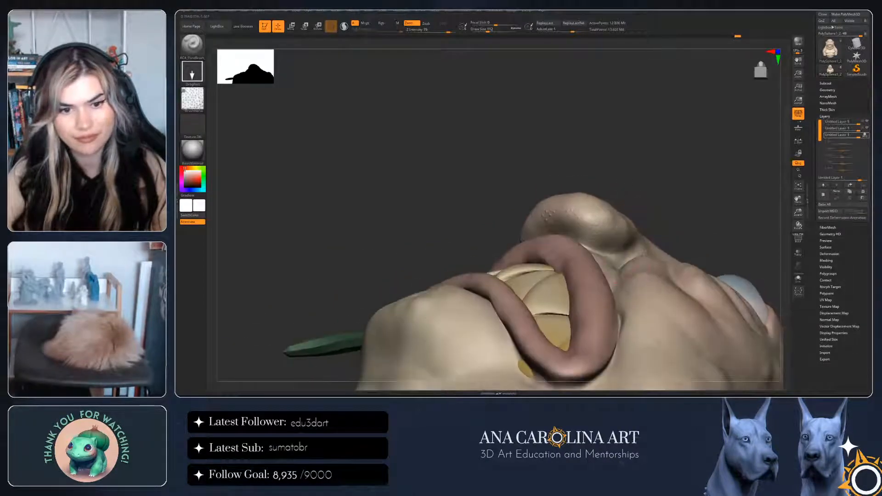
right_drag(749, 299, 777, 298)
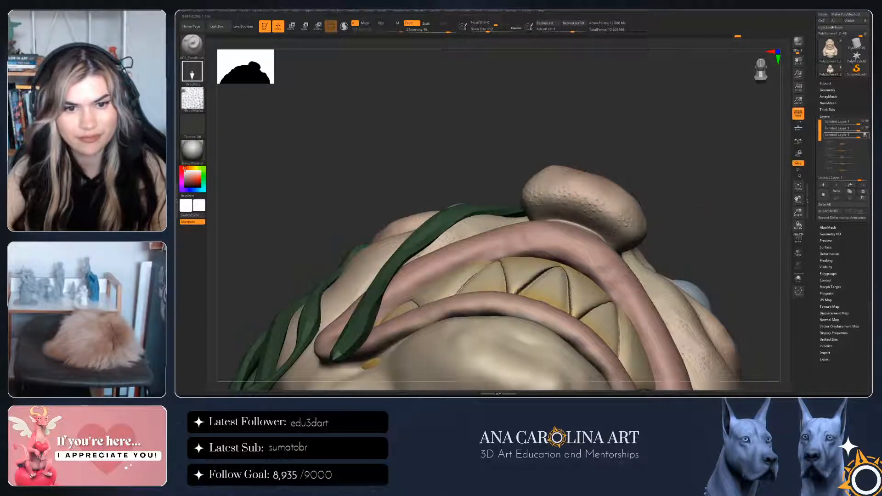
right_drag(564, 197, 545, 224)
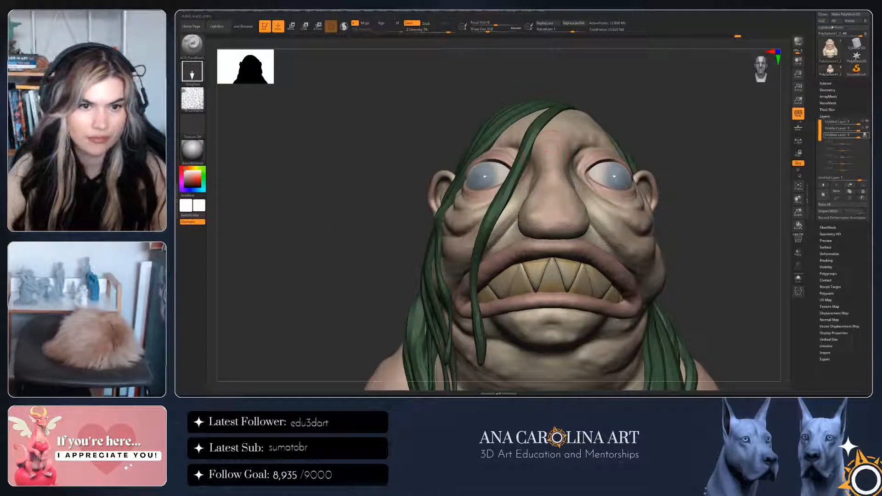
Soften the pores on the nose and surrounding cheeks with the Smooth brush
key(shift)
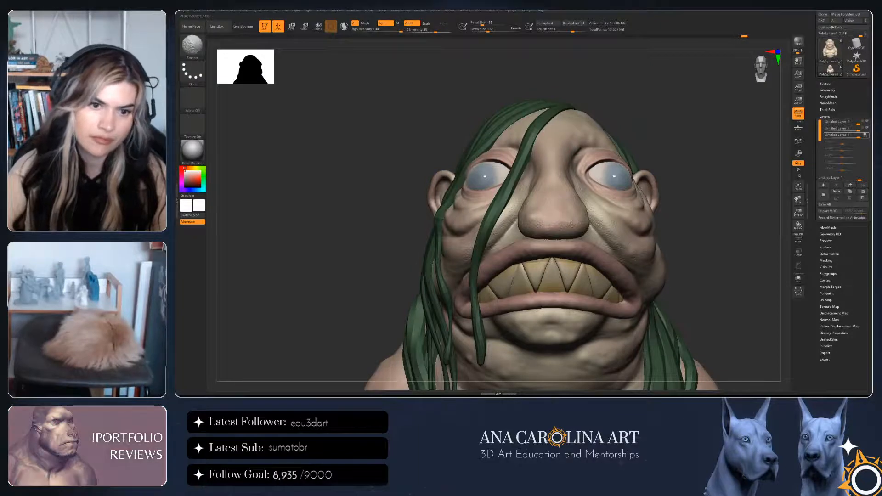
mouse_move(543, 237)
right_down()
mouse_move(427, 239)
mouse_move(552, 237)
mouse_move(432, 237)
mouse_move(497, 237)
mouse_move(496, 189)
right_up()
key(shift)
key(shift)
key(shift)
ctrl+right_drag(657, 190, 656, 216)
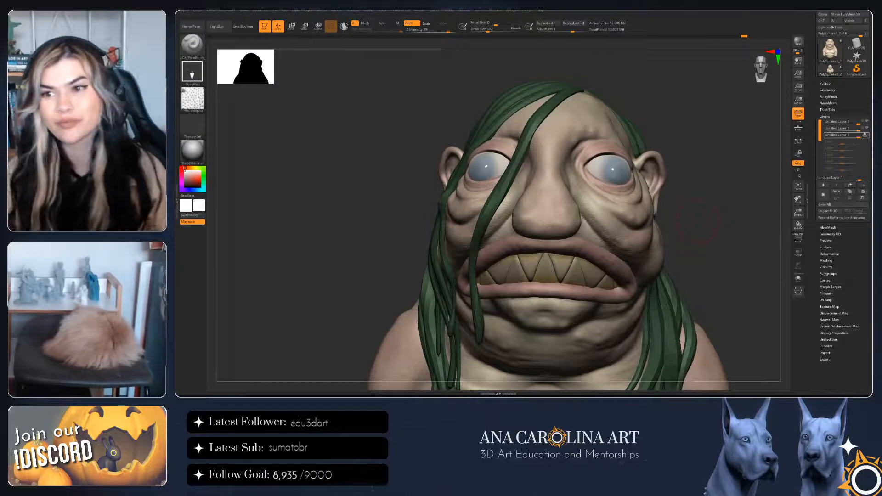
right_drag(657, 216, 649, 214)
ctrl+right_drag(582, 217, 581, 232)
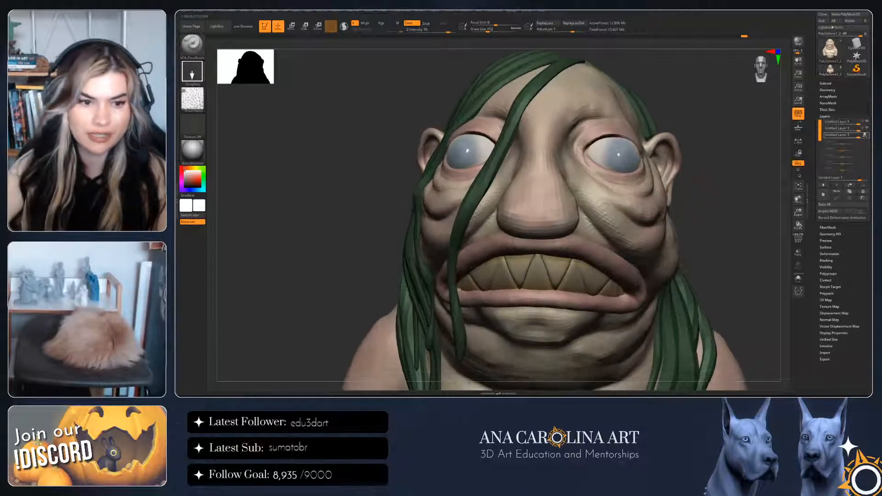
key(shift)
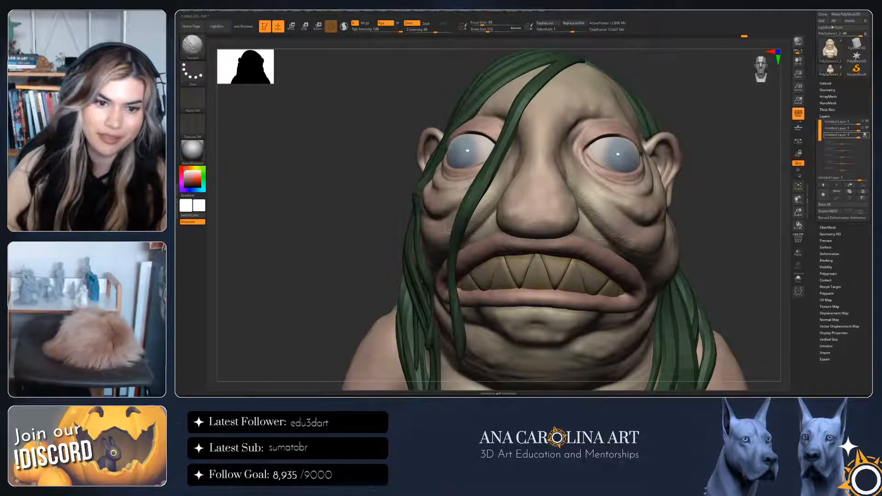
mouse_move(666, 162)
right_down()
mouse_move(625, 157)
mouse_move(633, 136)
right_up()
key(shift)
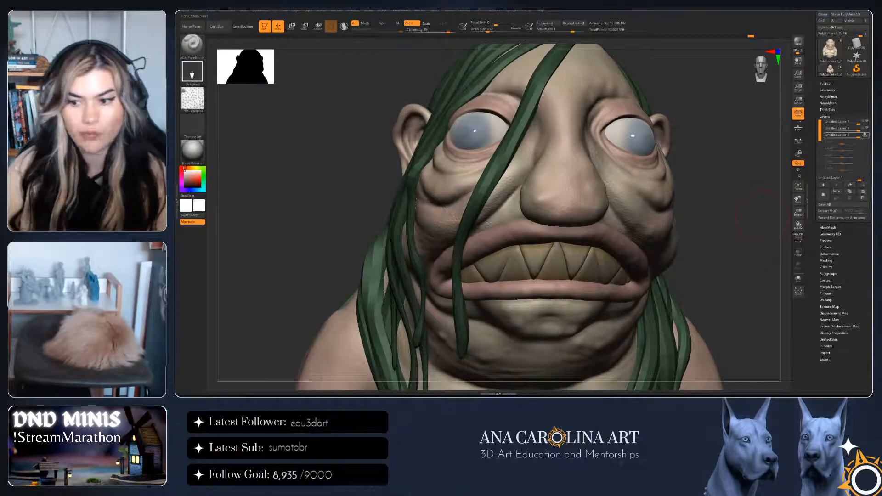
Examine the pore detail across the face from the front and both sides
right_drag(763, 216, 726, 218)
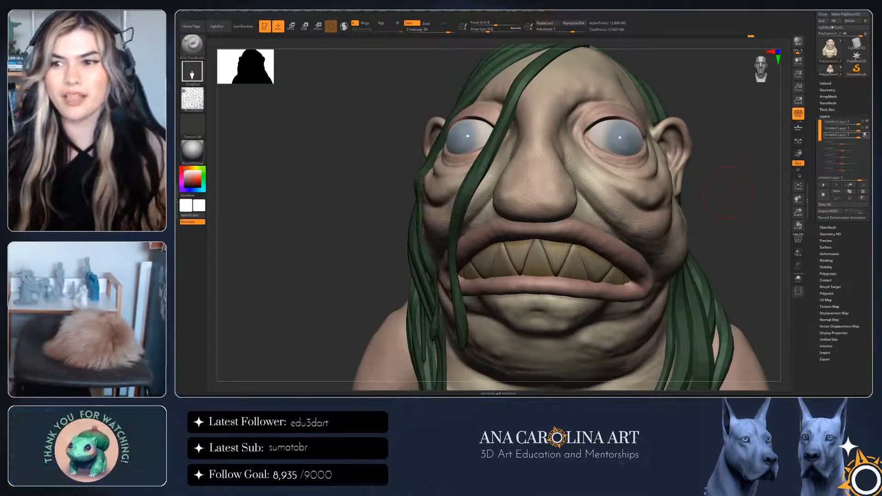
drag(726, 200, 718, 200)
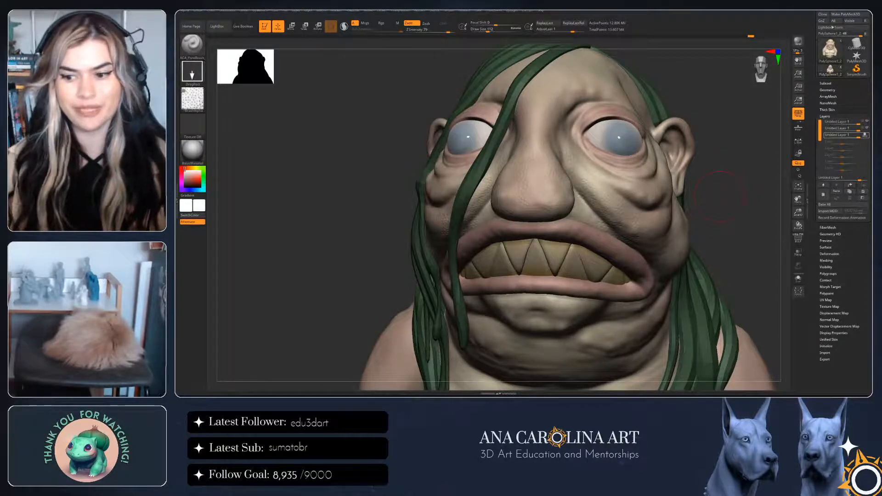
drag(702, 195, 666, 194)
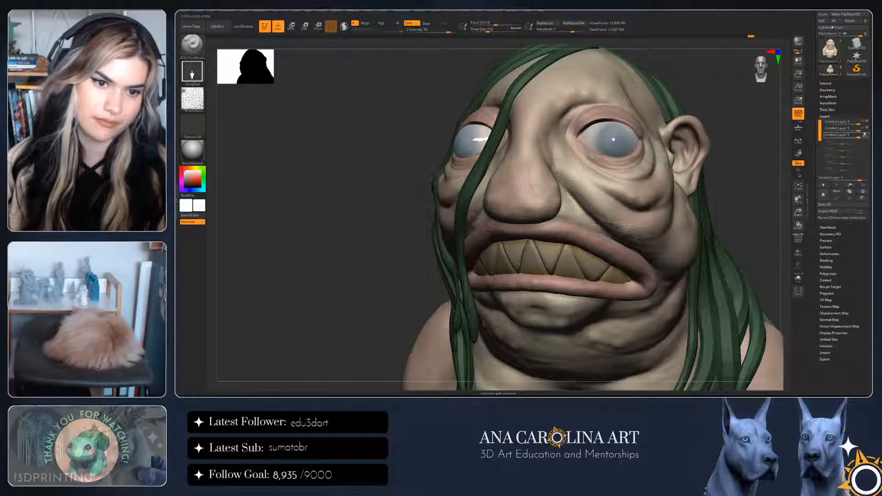
key(shift)
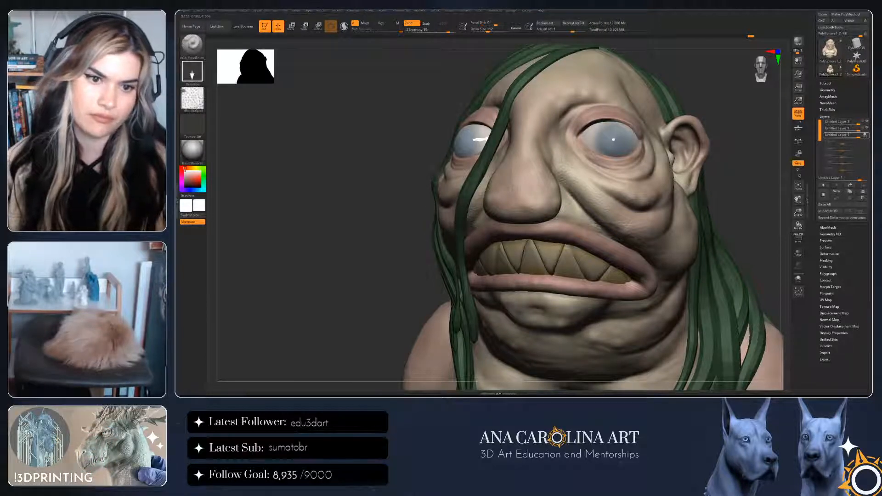
key(shift)
drag(331, 198, 427, 198)
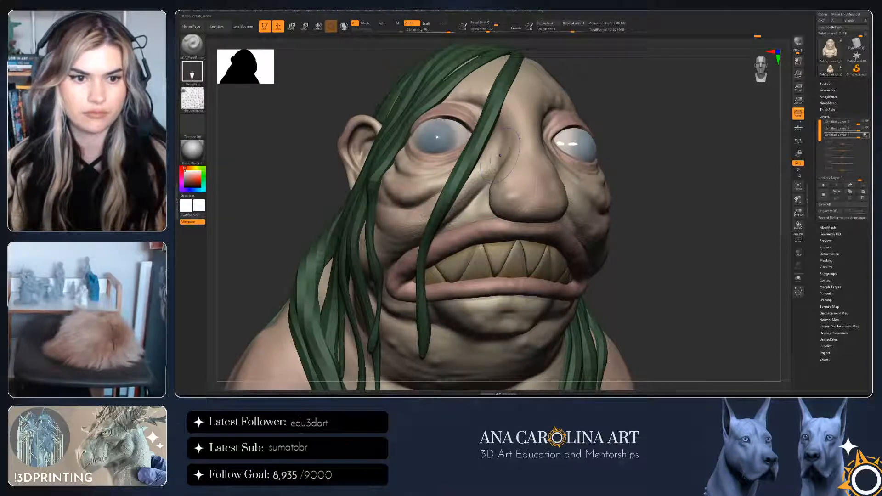
alt+drag(661, 257, 691, 253)
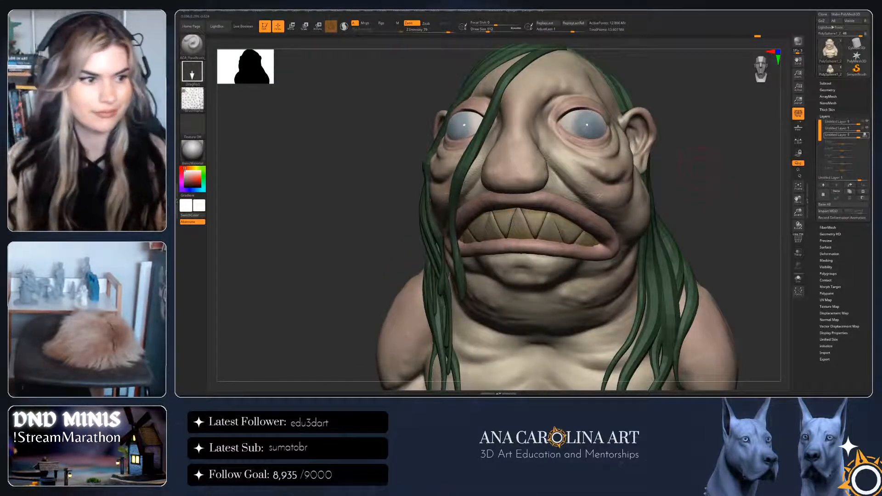
Browse the custom ACA skin brushes and select the ACA_SkinBrush whose alpha has an irregular, cracked skin texture
click(192, 72)
click(192, 46)
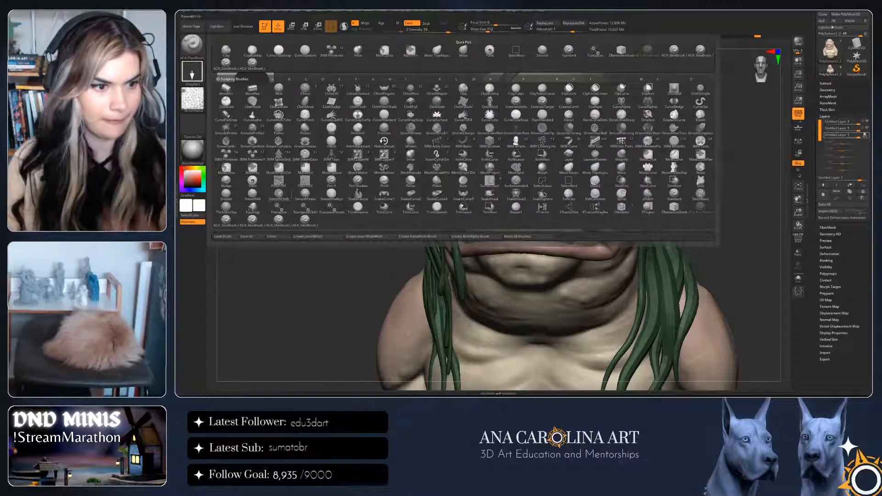
click(306, 220)
click(192, 45)
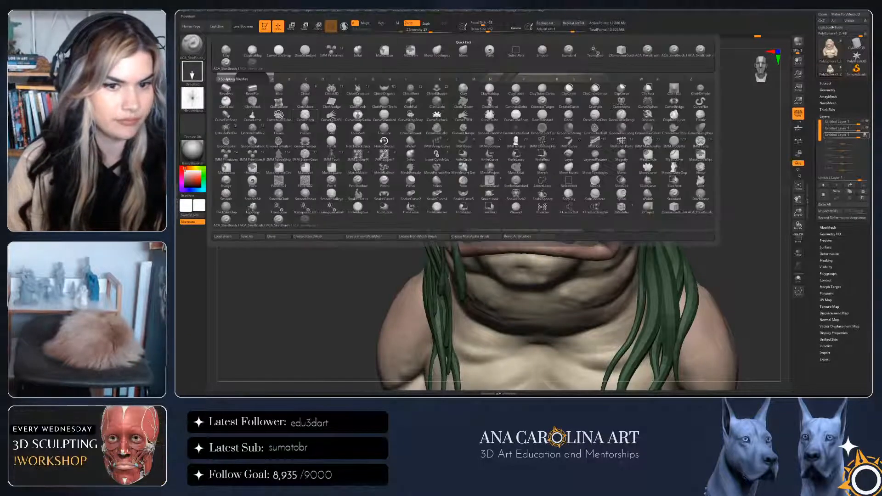
click(280, 219)
click(192, 45)
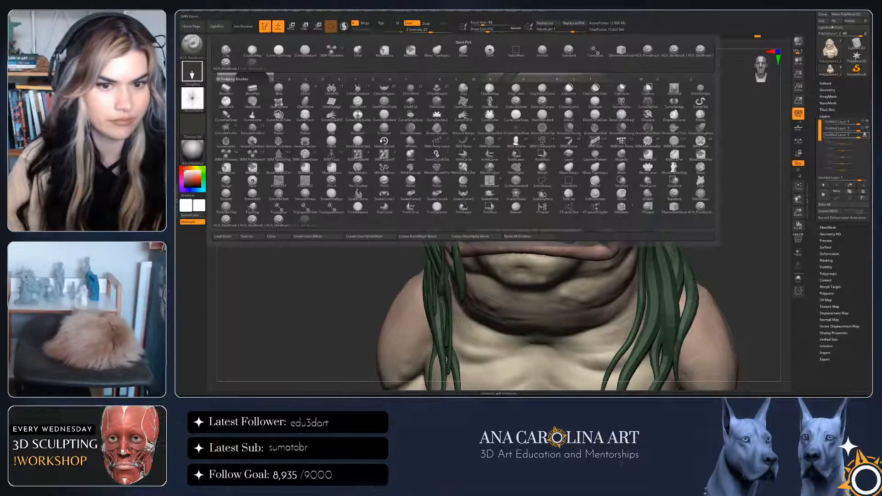
click(700, 208)
click(192, 45)
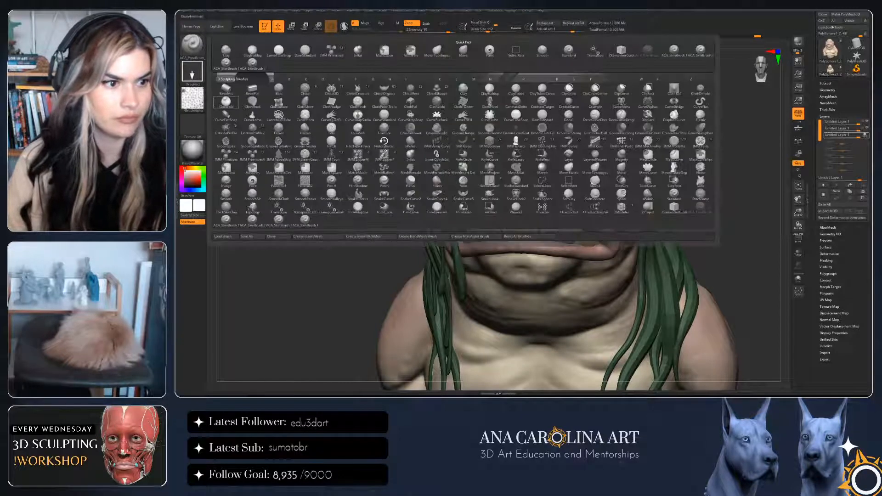
click(252, 220)
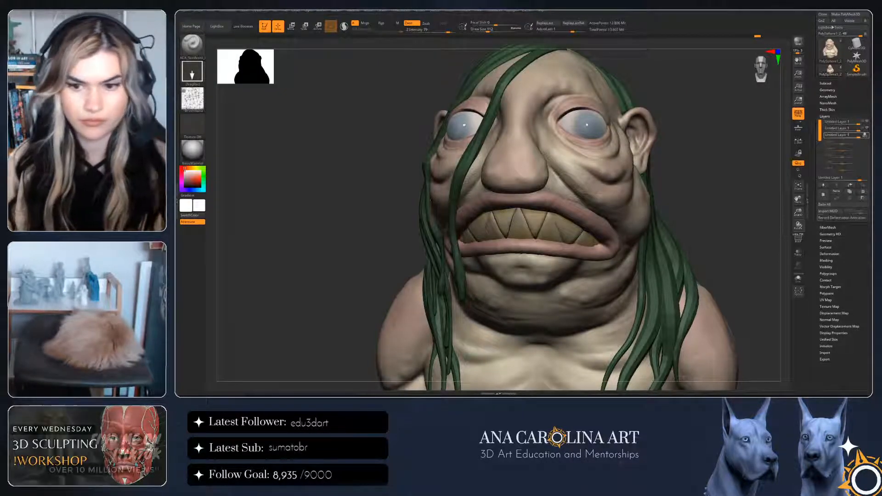
Add a new sculpting layer and give the skin brush a Spray stroke with a larger draw size
click(823, 195)
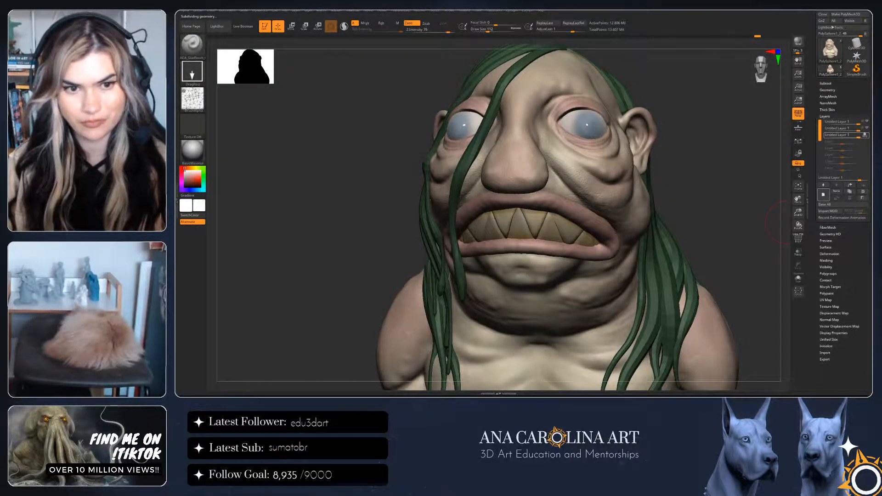
drag(765, 224, 621, 184)
key(bracketright)
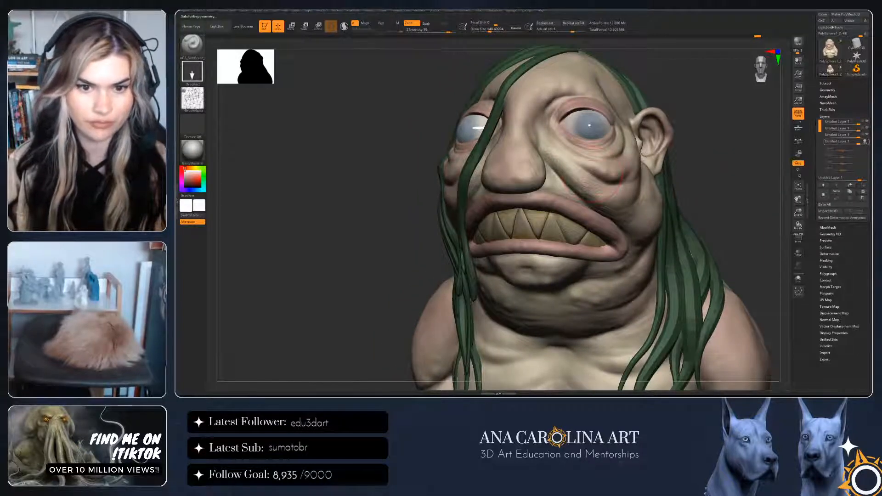
click(192, 72)
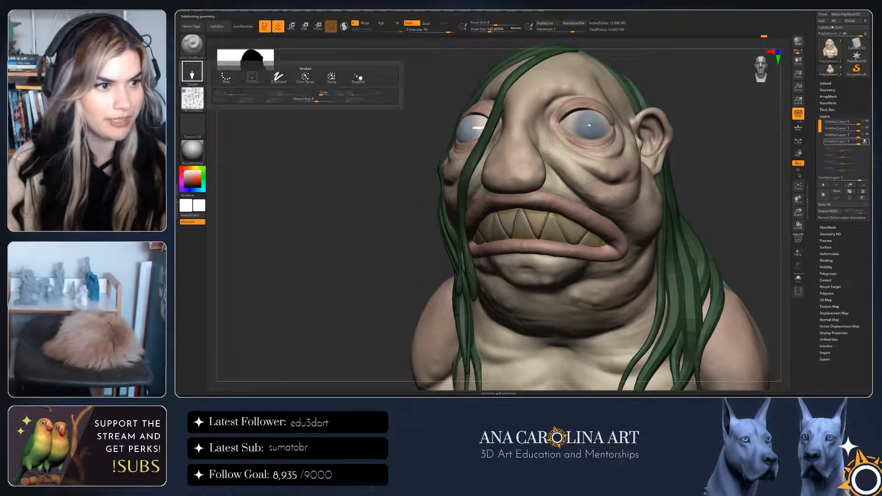
click(331, 77)
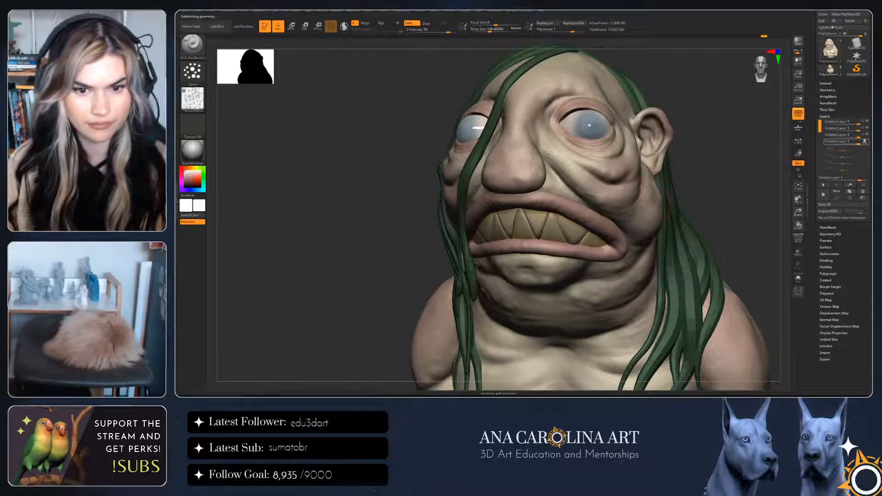
key(space)
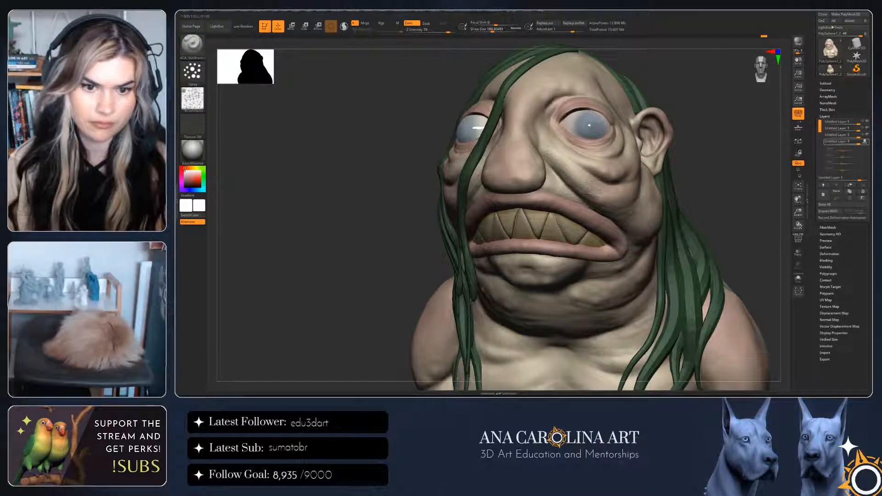
Spray the skin texture over the cheek, jaw, neck and shoulders, working around the side and back of the bust
right_drag(676, 161, 605, 155)
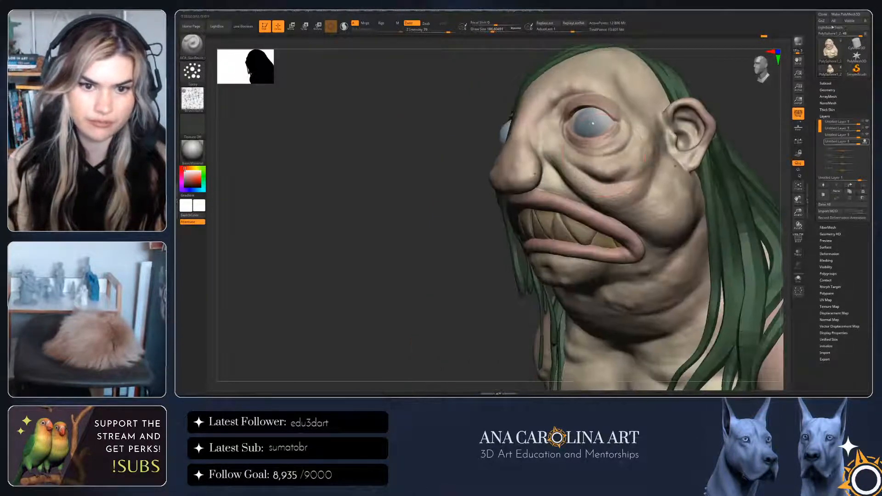
mouse_move(644, 193)
alt+right_down()
mouse_move(598, 154)
mouse_move(639, 157)
alt+right_up()
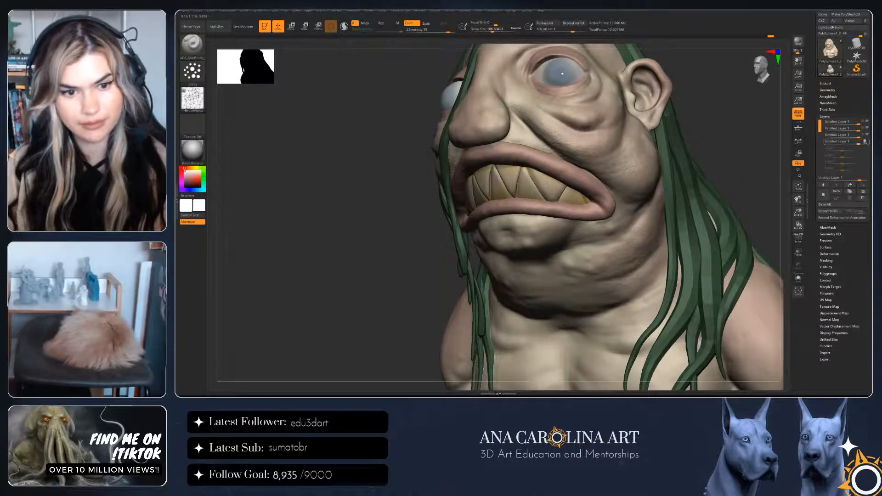
mouse_move(686, 292)
alt+right_down()
mouse_move(642, 239)
mouse_move(689, 230)
alt+right_up()
mouse_move(690, 230)
ctrl+right_down()
mouse_move(680, 203)
mouse_move(699, 234)
mouse_move(618, 222)
mouse_move(671, 251)
mouse_move(644, 232)
mouse_move(599, 255)
ctrl+right_up()
key(ctrl)
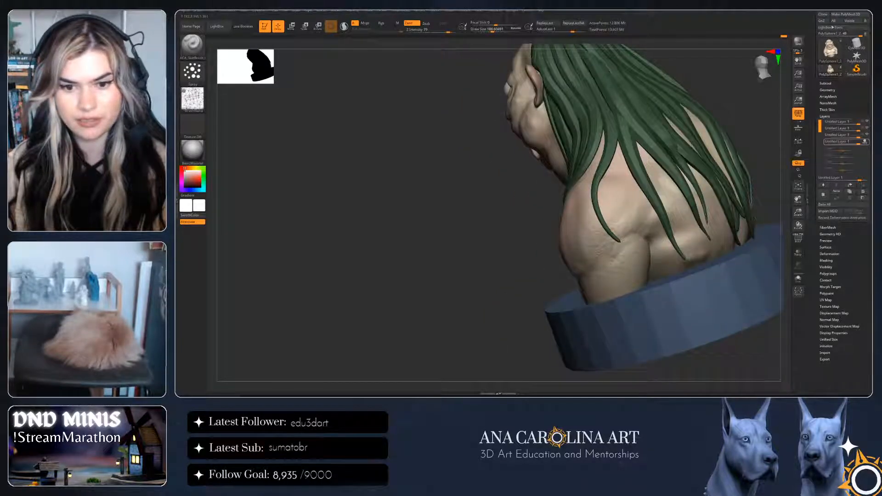
mouse_move(496, 230)
right_down()
mouse_move(584, 232)
mouse_move(621, 221)
right_up()
mouse_move(597, 275)
right_down()
mouse_move(577, 281)
mouse_move(587, 275)
mouse_move(575, 268)
mouse_move(602, 309)
mouse_move(662, 312)
right_up()
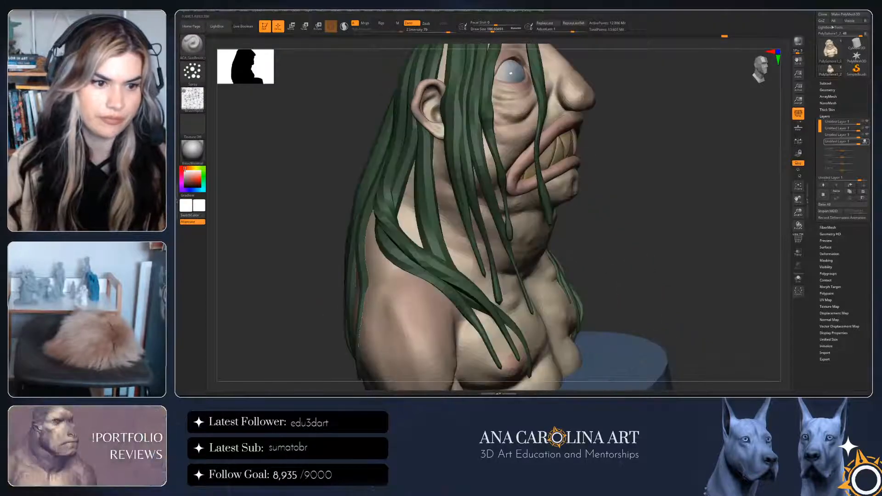
alt+right_drag(470, 268, 472, 318)
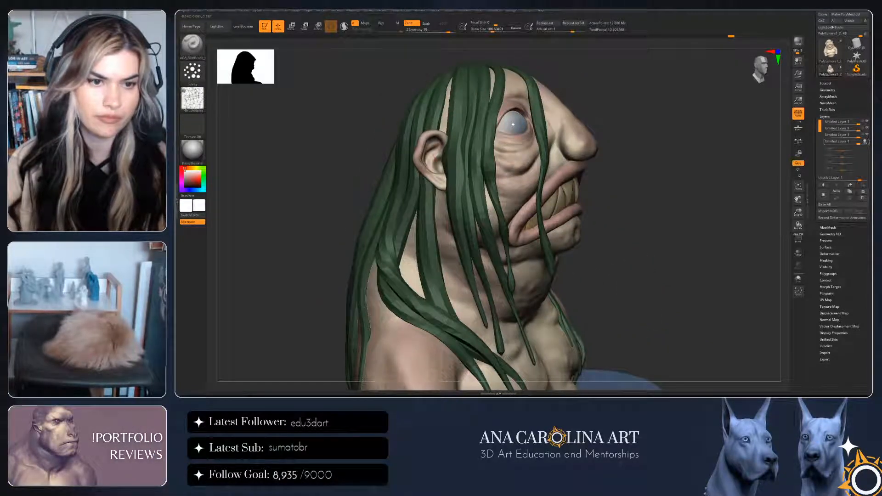
Reduce the draw size to about 124 and spray skin texture over the hair-covered side of the face
right_drag(644, 285, 613, 269)
key(space)
drag(516, 137, 509, 137)
right_drag(537, 108, 480, 112)
alt+right_drag(519, 138, 472, 245)
mouse_move(665, 279)
right_down()
mouse_move(656, 322)
mouse_move(651, 265)
mouse_move(625, 246)
mouse_move(630, 193)
mouse_move(703, 220)
mouse_move(644, 198)
mouse_move(653, 229)
mouse_move(553, 242)
mouse_move(474, 240)
right_up()
right_drag(474, 240, 448, 193)
mouse_move(448, 193)
right_down()
mouse_move(492, 202)
mouse_move(460, 198)
right_up()
alt+right_drag(459, 198, 628, 304)
Place a snapshot of the whole bust on the canvas and examine the model from the front and the sides
key(shift+s)
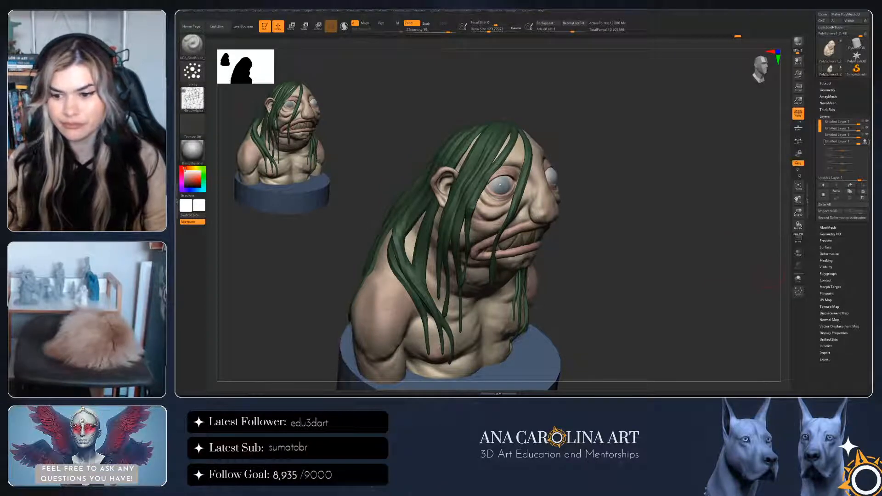
drag(666, 266, 606, 267)
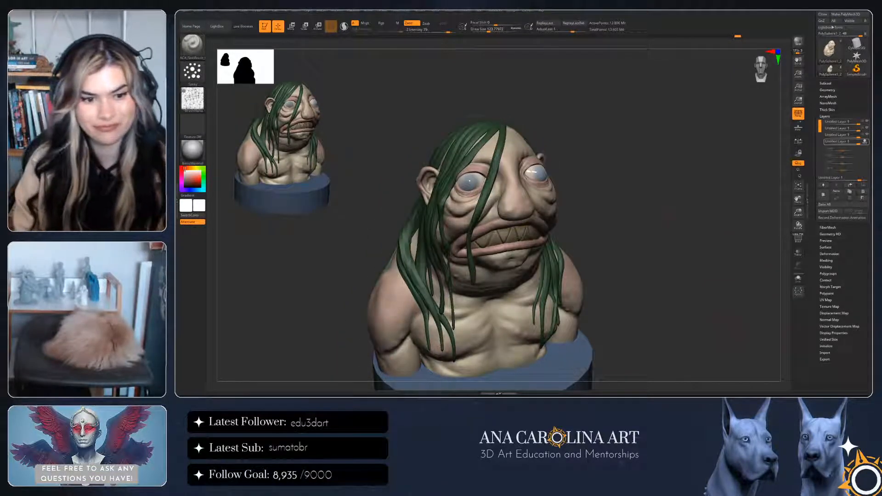
drag(666, 276, 613, 229)
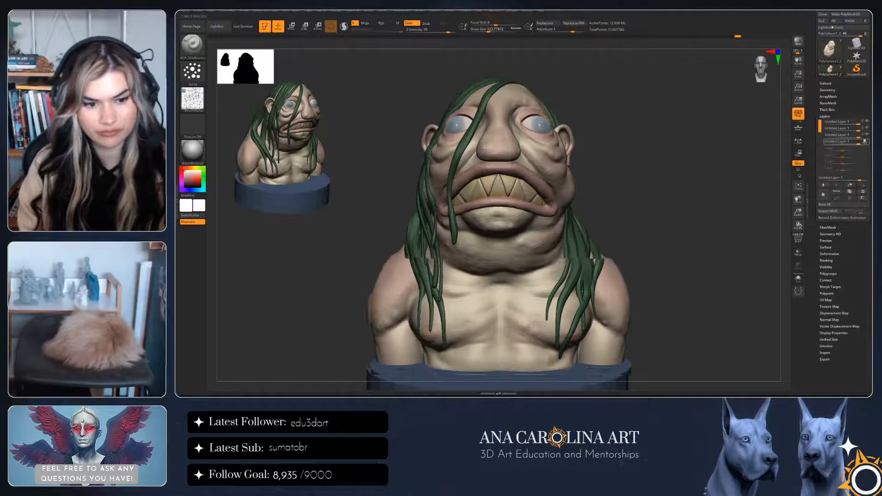
drag(685, 294, 638, 281)
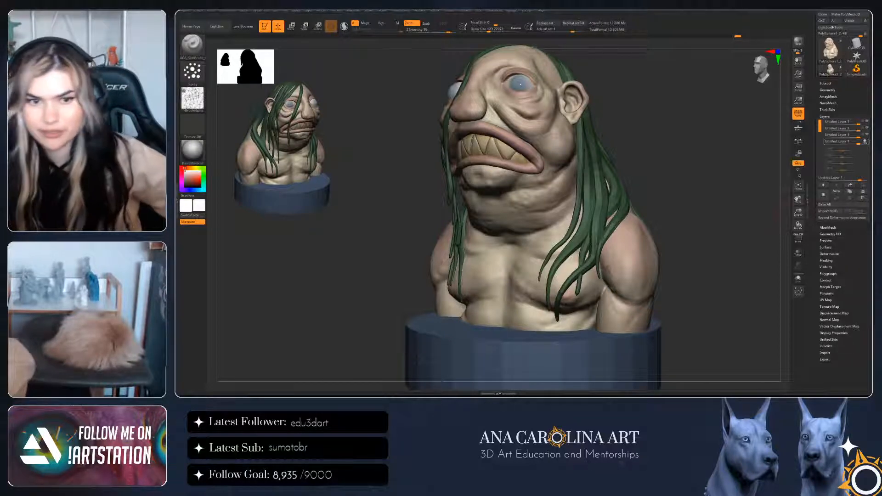
drag(707, 220, 759, 222)
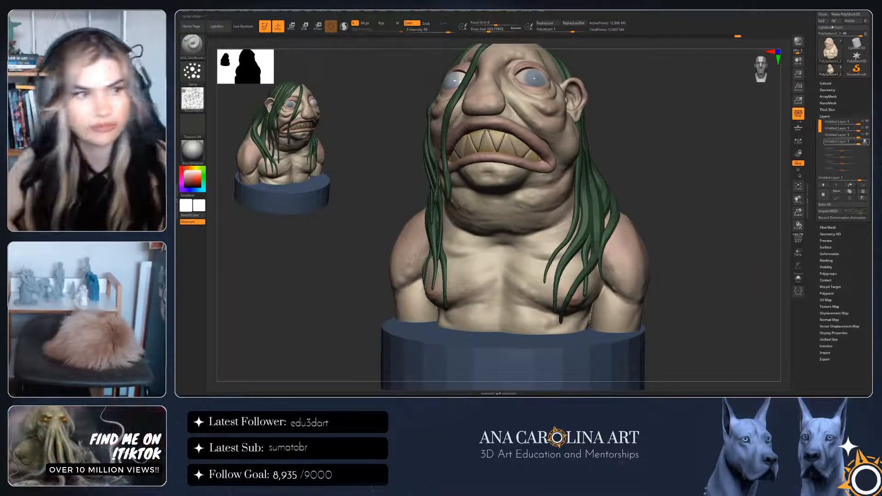
Select the Standard brush and load a skin alpha made of horizontal streaks
click(192, 44)
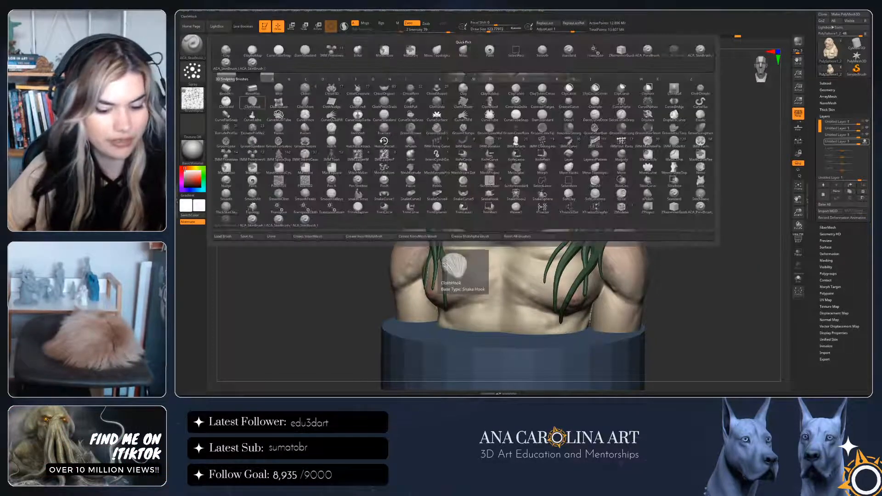
key(s)
key(t)
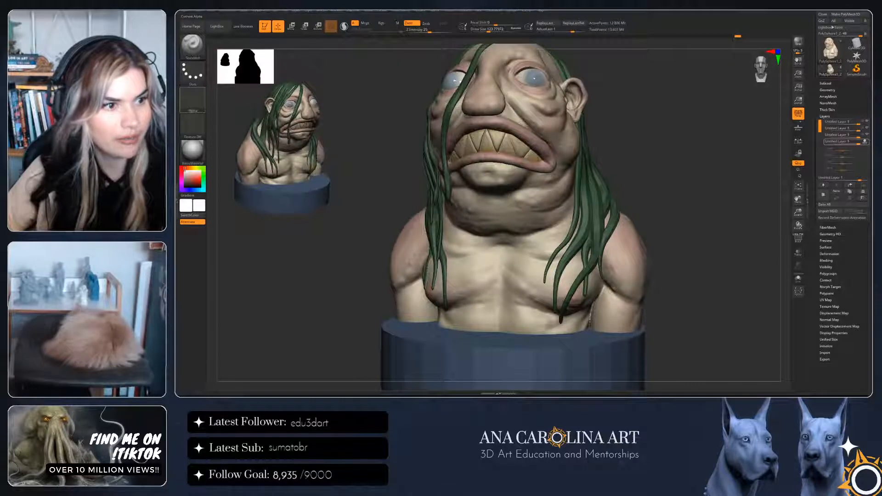
click(193, 73)
click(192, 100)
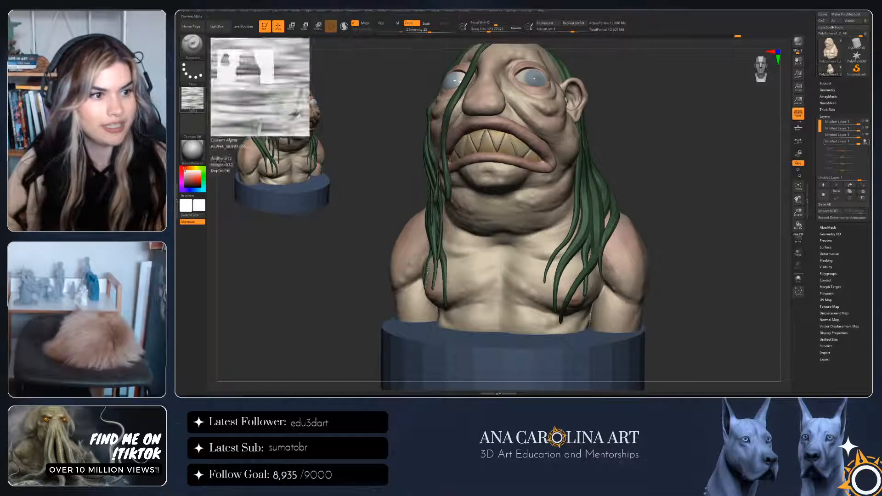
Try a stroke of the streaked skin alpha across the upper chest
alt+right_drag(533, 154, 531, 213)
mouse_move(530, 213)
mouse_down()
mouse_move(537, 188)
mouse_move(505, 202)
mouse_up()
key(ctrl+z)
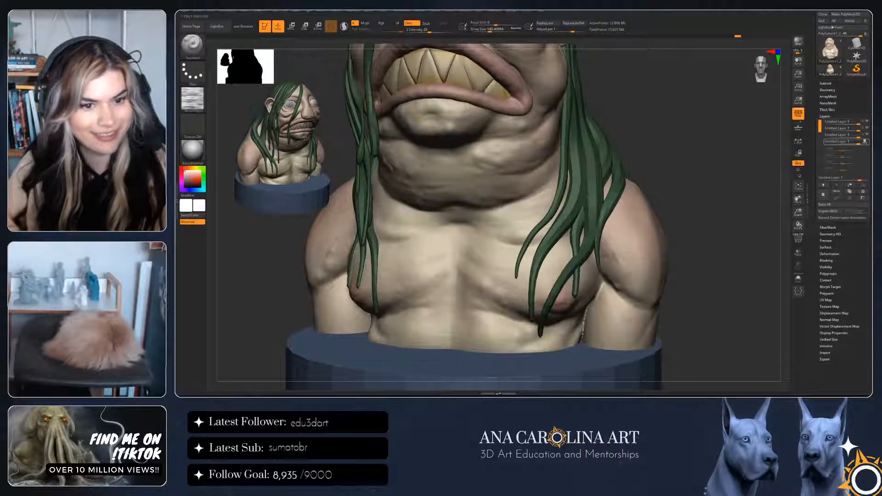
Dock the alpha settings beside the canvas and rotate the streaked skin alpha so its lines run vertically
alt+right_drag(563, 175, 616, 180)
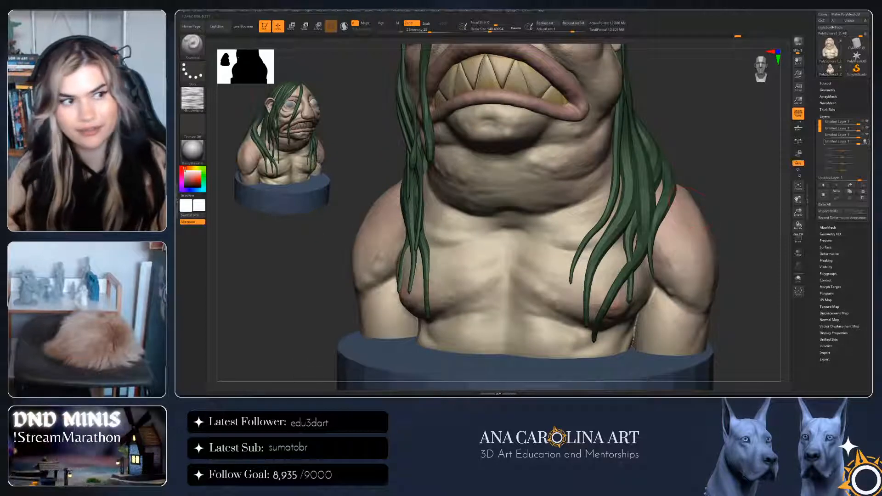
click(177, 200)
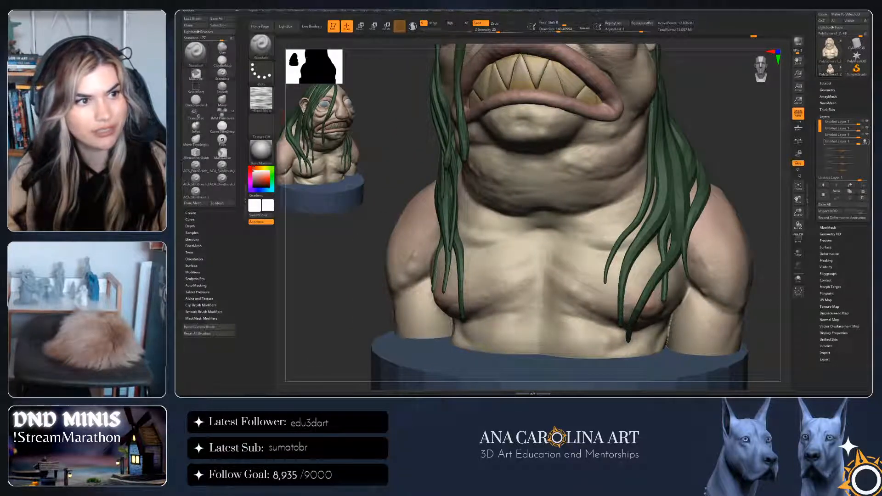
mouse_move(253, 10)
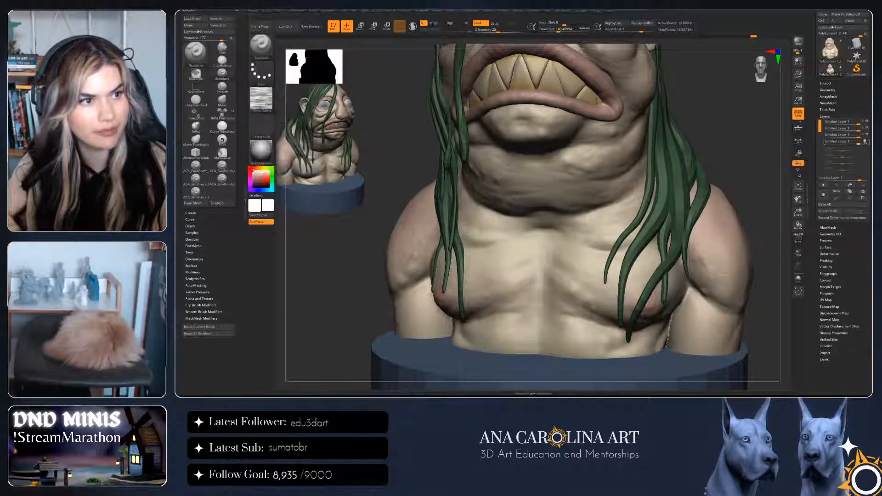
click(252, 17)
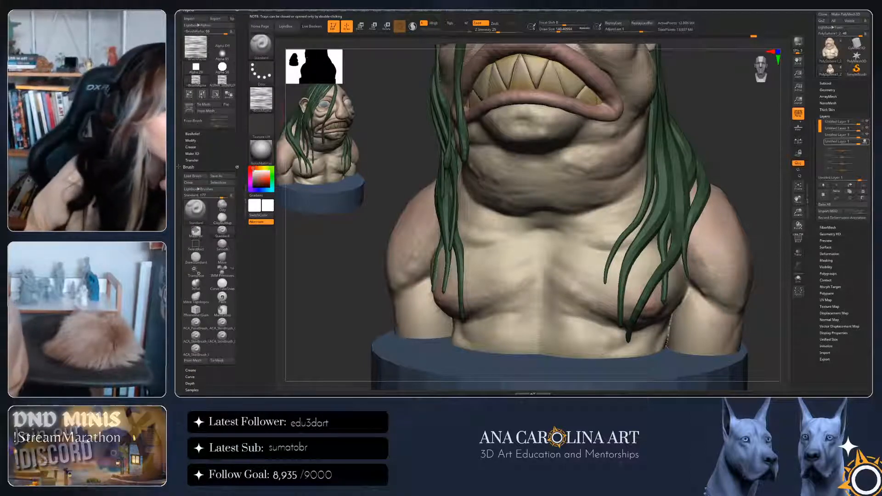
click(190, 140)
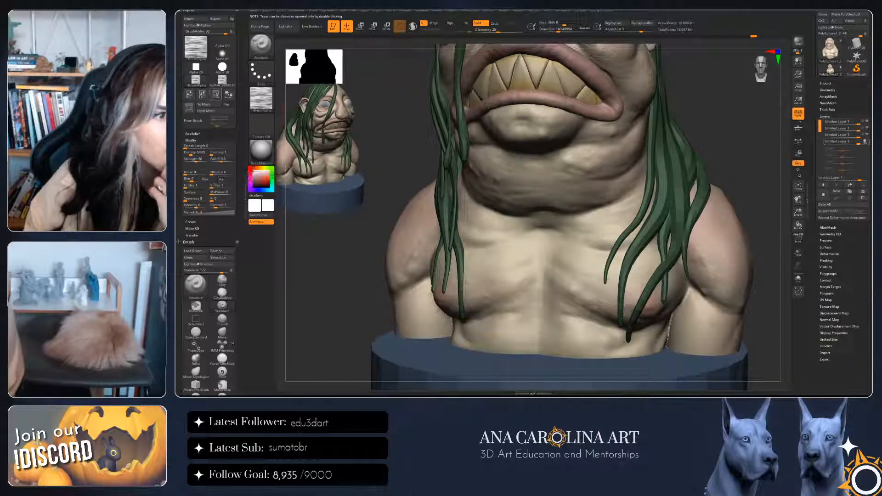
click(216, 94)
Try wrinkle strokes with the rotated alpha along the chest folds
mouse_move(525, 235)
mouse_down()
mouse_move(571, 269)
mouse_move(607, 320)
mouse_up()
key(ctrl)
key(ctrl+z)
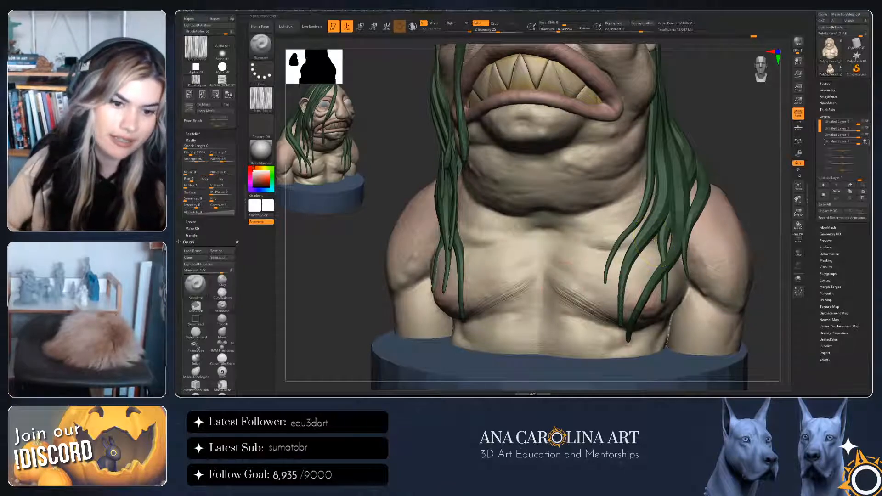
key(ctrl+z)
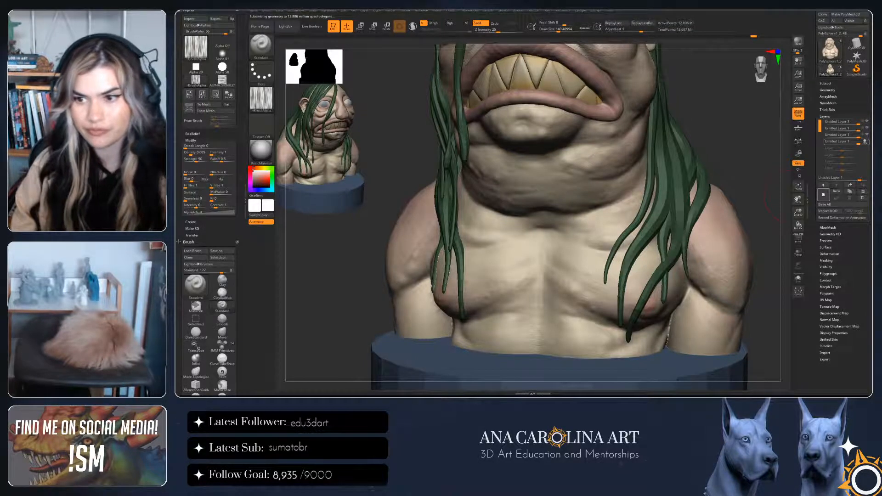
Try strokes of the streaked skin alpha across the neck folds beneath the jaw
click(799, 163)
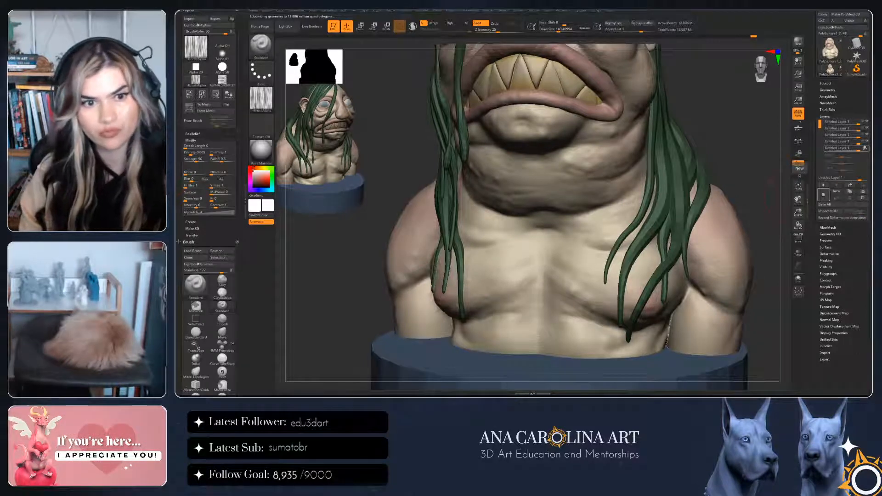
drag(770, 193, 774, 193)
drag(696, 143, 686, 145)
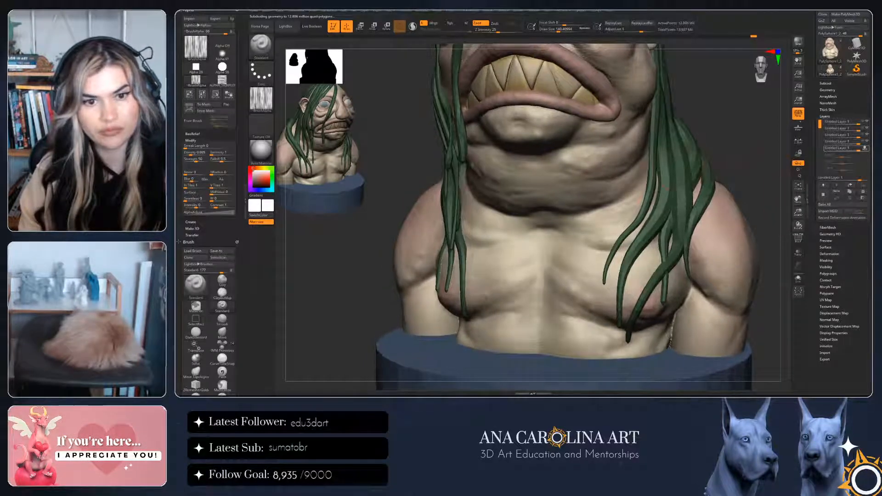
drag(595, 185, 642, 178)
key(ctrl+z)
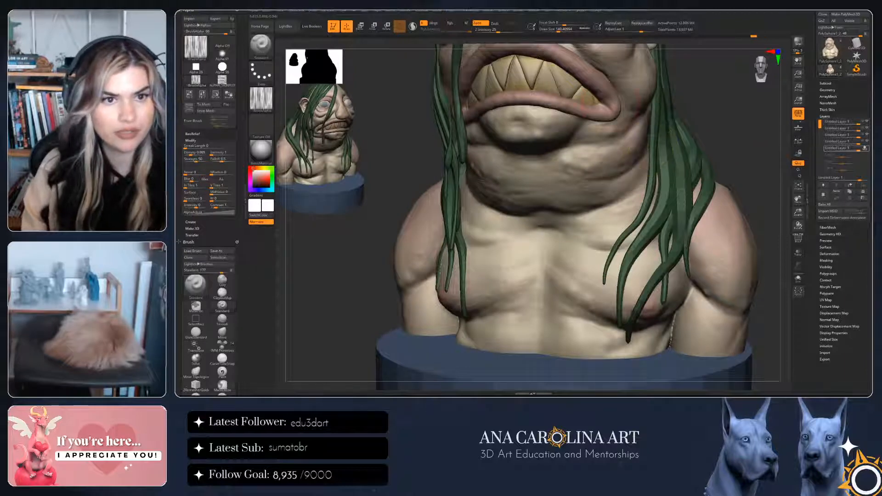
mouse_move(518, 11)
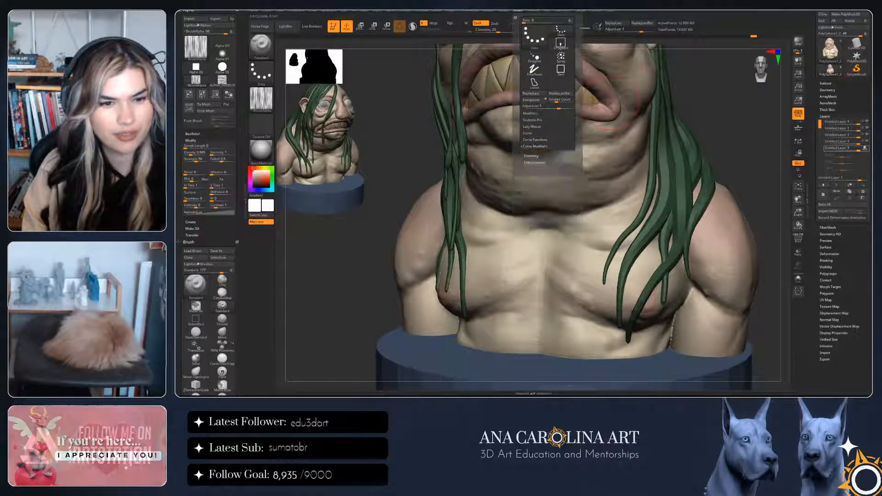
mouse_move(575, 190)
mouse_down()
mouse_move(605, 180)
mouse_move(638, 145)
mouse_up()
mouse_move(618, 152)
ctrl+right_down()
mouse_move(636, 191)
mouse_move(627, 177)
mouse_move(629, 134)
ctrl+right_up()
drag(641, 191, 567, 214)
key(ctrl)
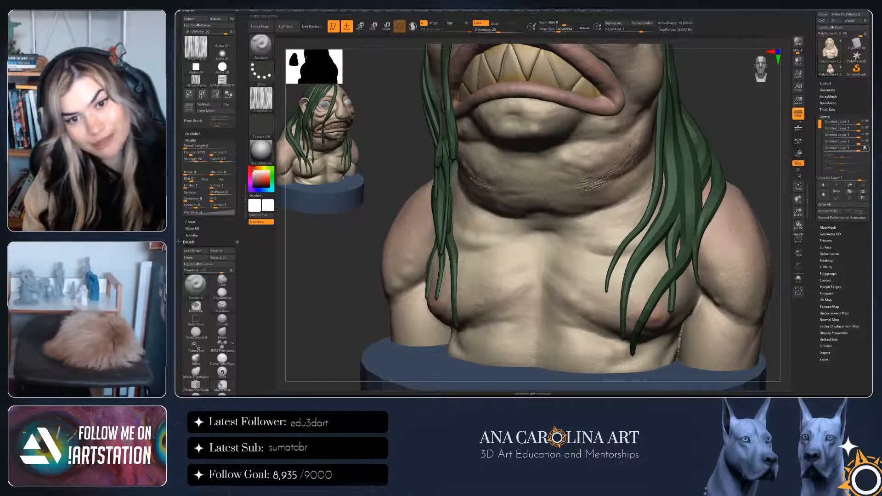
Lower the Z Intensity to 14, shrink the brush and work fine wrinkles into the neck and jaw folds
key(space)
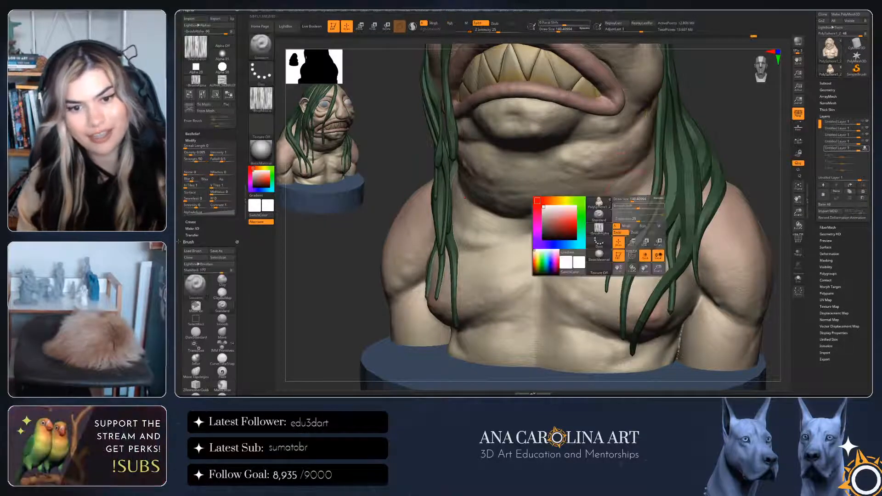
drag(630, 220, 627, 220)
key(space)
click(656, 186)
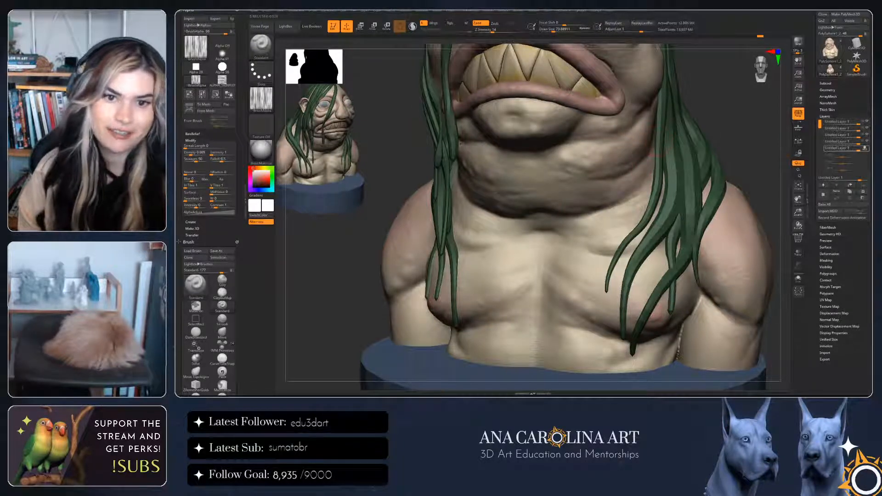
alt+right_drag(657, 155, 642, 186)
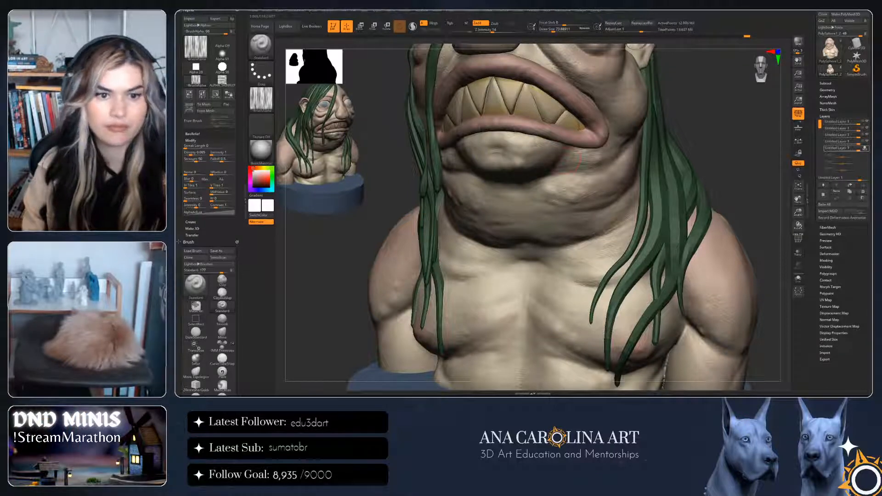
ctrl+right_drag(563, 156, 579, 211)
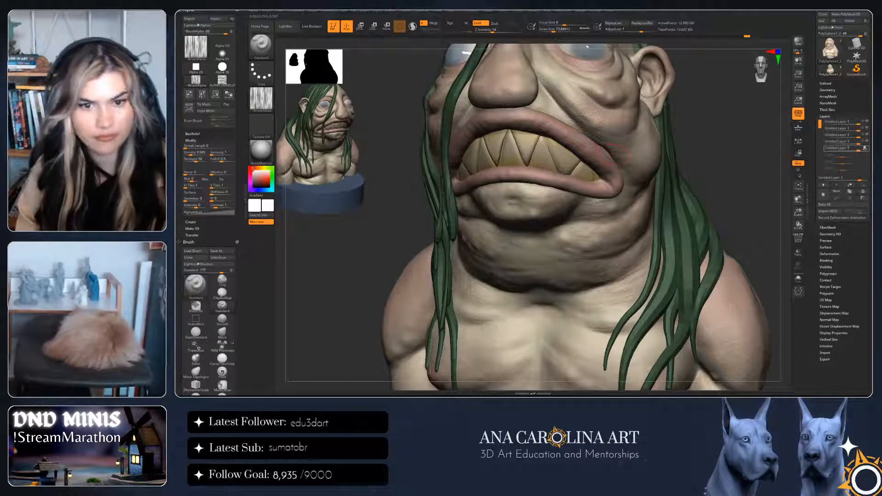
right_drag(648, 168, 625, 159)
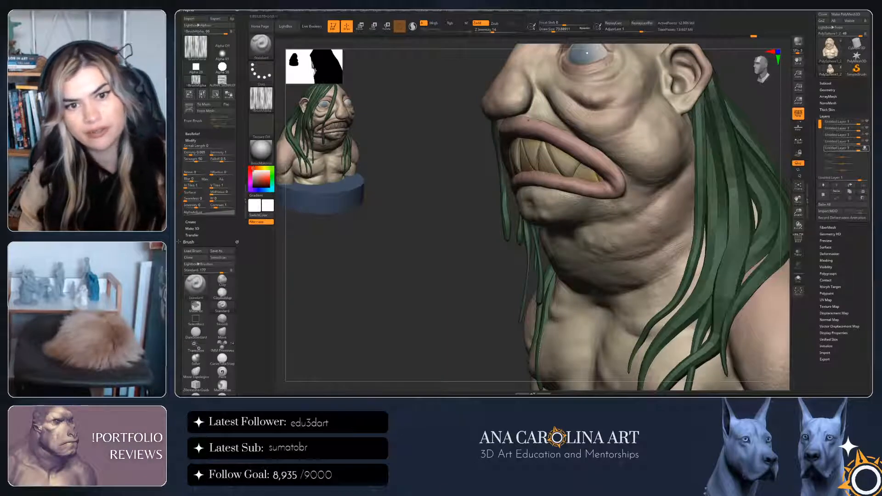
alt+right_drag(627, 102, 648, 177)
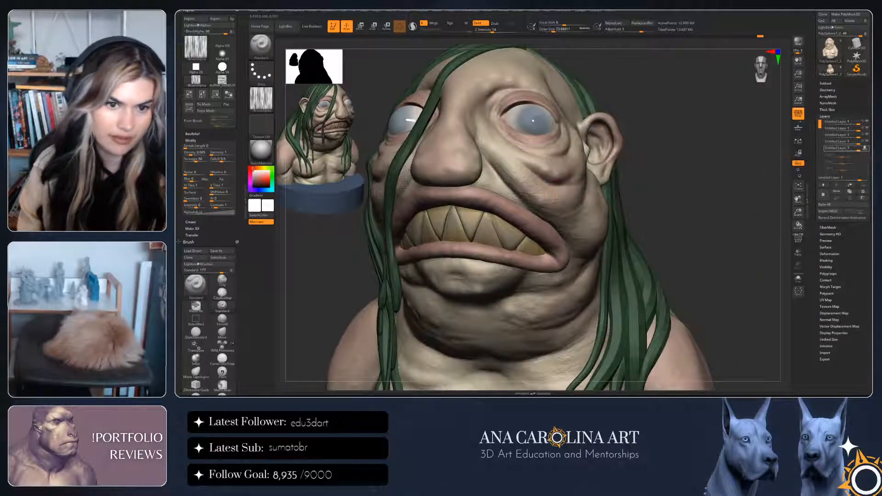
Adjust the draw size and brush fine wrinkles along the cheek folds beside the nose and mouth
right_drag(549, 192, 580, 193)
key(s)
click(521, 188)
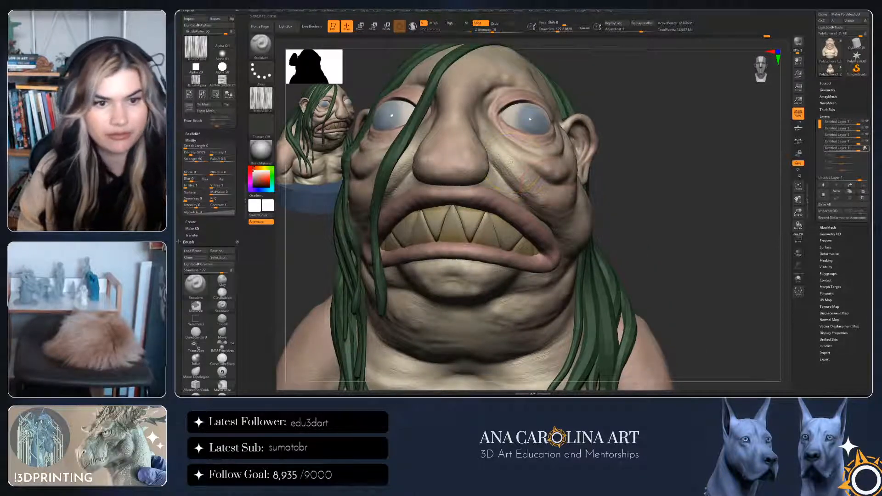
key(s)
click(511, 209)
key(space)
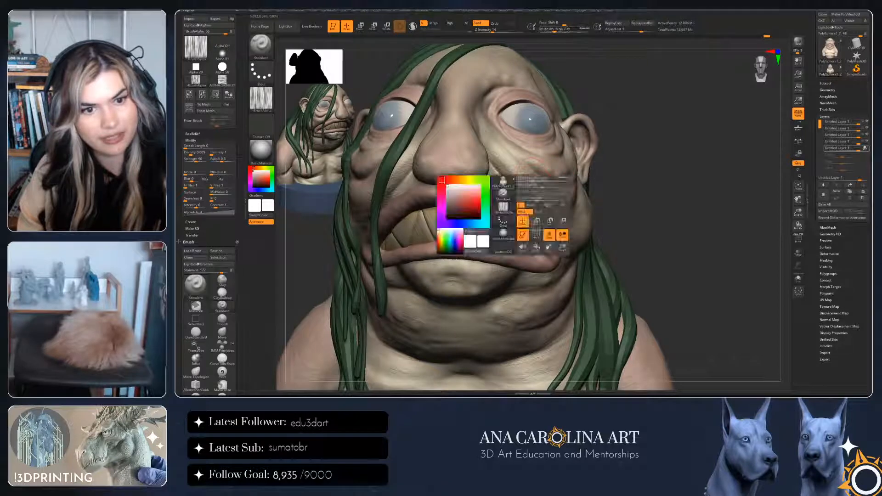
click(520, 203)
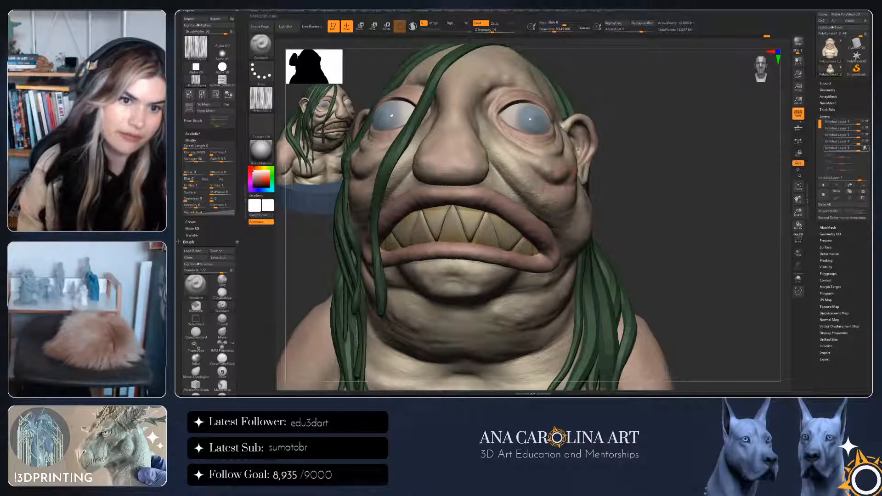
right_drag(561, 179, 510, 180)
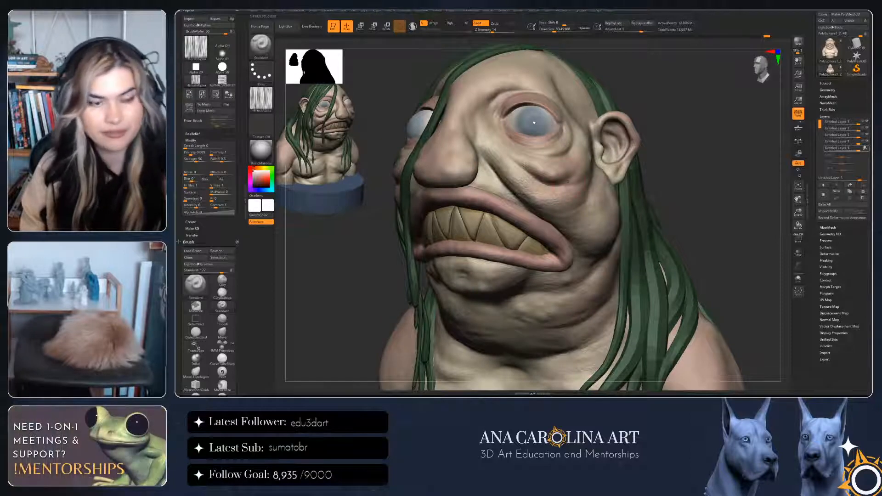
ctrl+right_drag(519, 193, 524, 263)
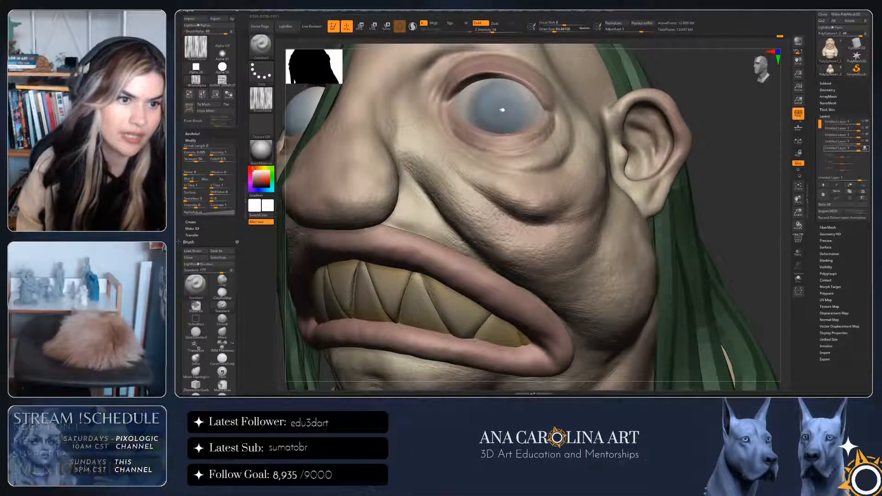
alt+right_drag(418, 79, 433, 141)
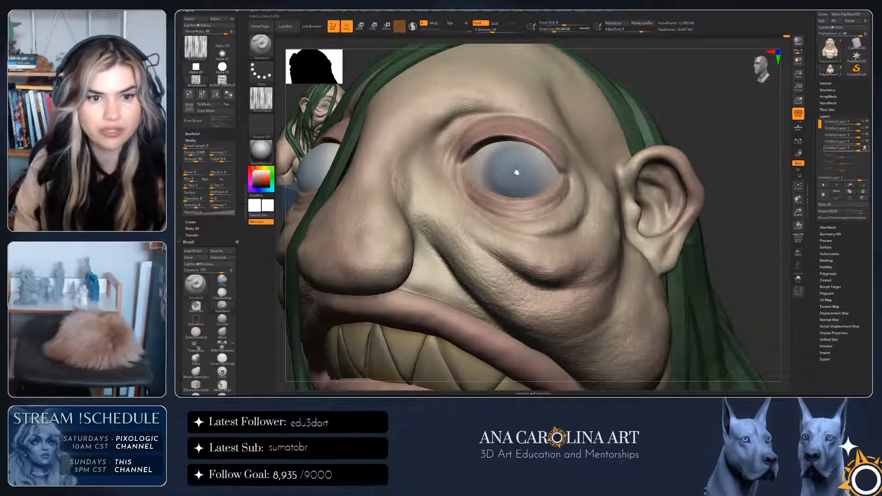
Add fine wrinkles to the eye bag and outer eye corner, using a smaller brush and enlarging it for the wider folds
key(space)
drag(532, 235, 527, 235)
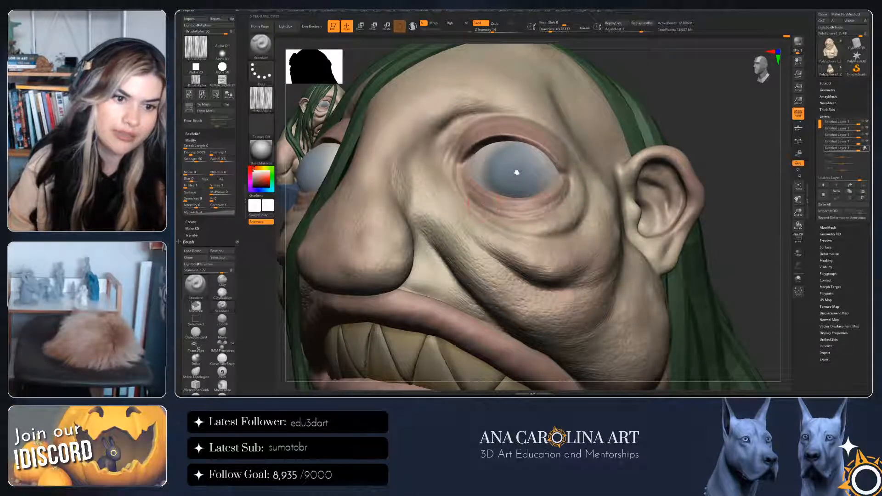
drag(507, 205, 552, 208)
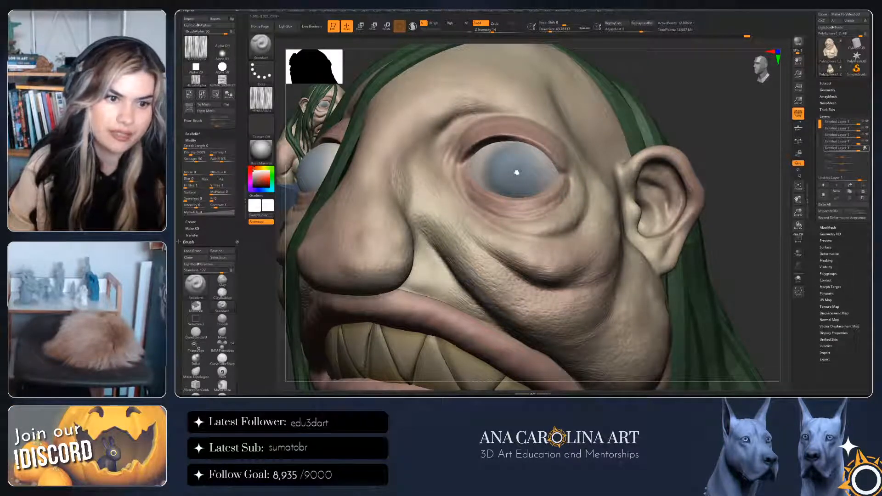
drag(490, 226, 529, 234)
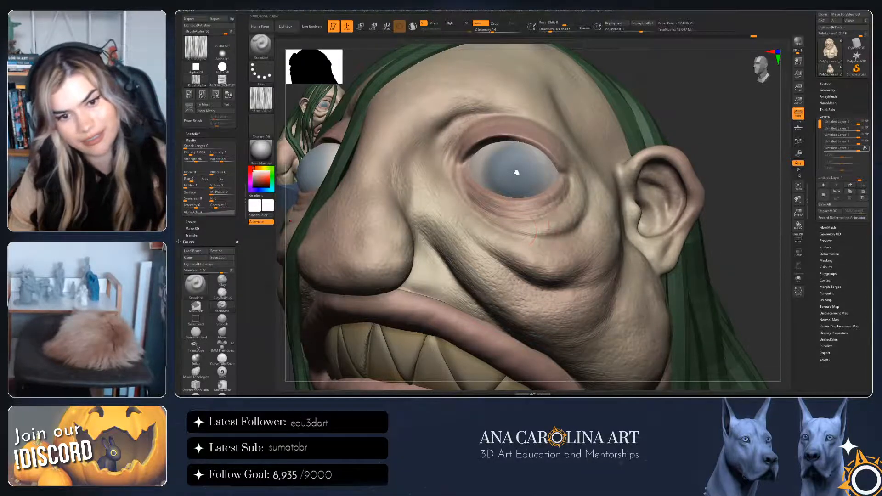
key(s)
drag(549, 226, 556, 226)
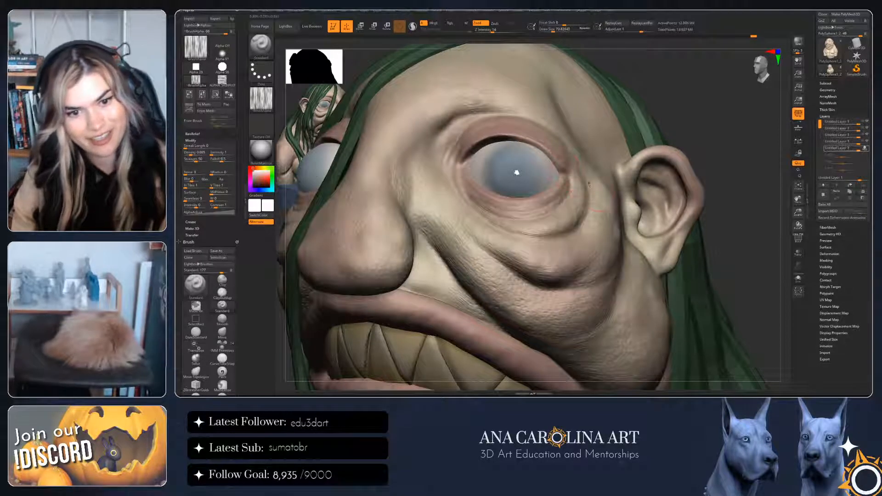
drag(574, 197, 533, 216)
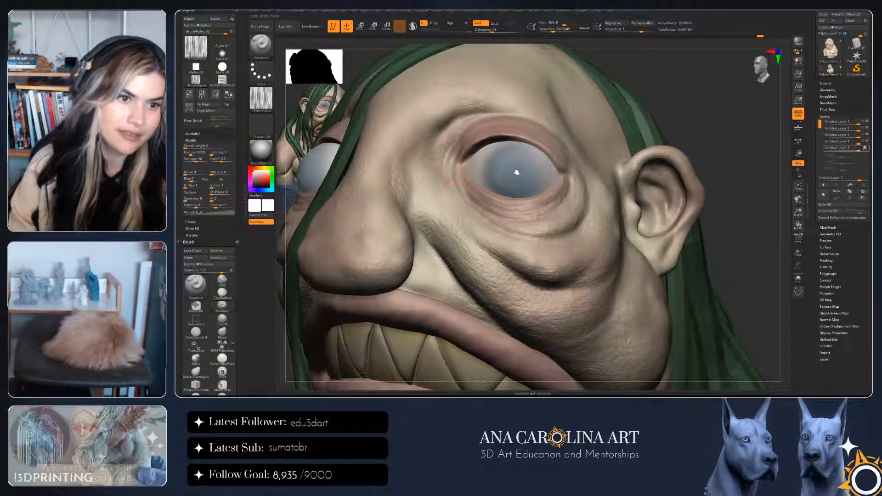
Work the streaked wrinkle texture over the side of the face and the temple near the ear
mouse_move(458, 269)
ctrl+right_down()
mouse_move(404, 250)
mouse_move(441, 225)
mouse_move(341, 230)
ctrl+right_up()
right_click(573, 274)
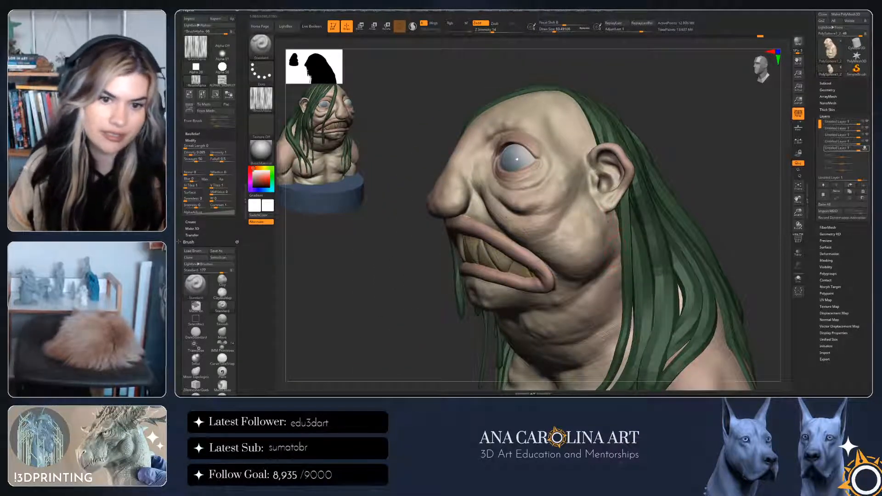
right_drag(594, 209, 581, 205)
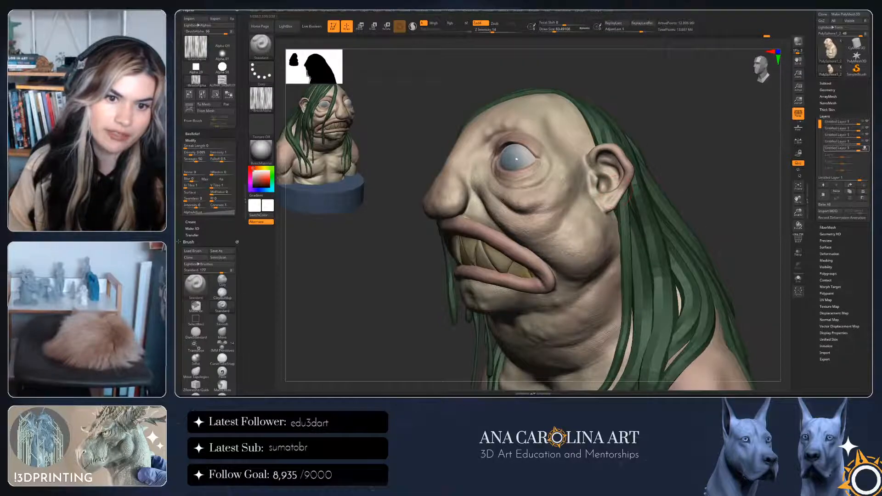
mouse_move(509, 177)
right_down()
mouse_move(643, 180)
mouse_move(512, 177)
right_up()
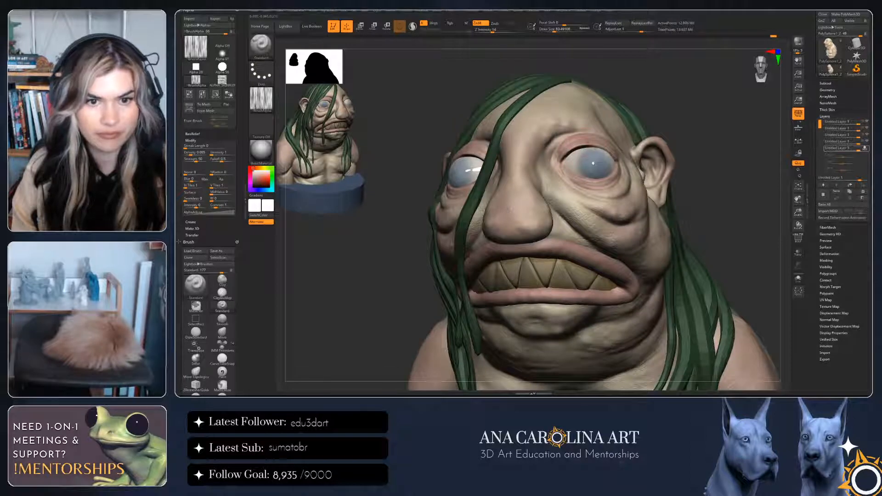
right_drag(593, 163, 583, 137)
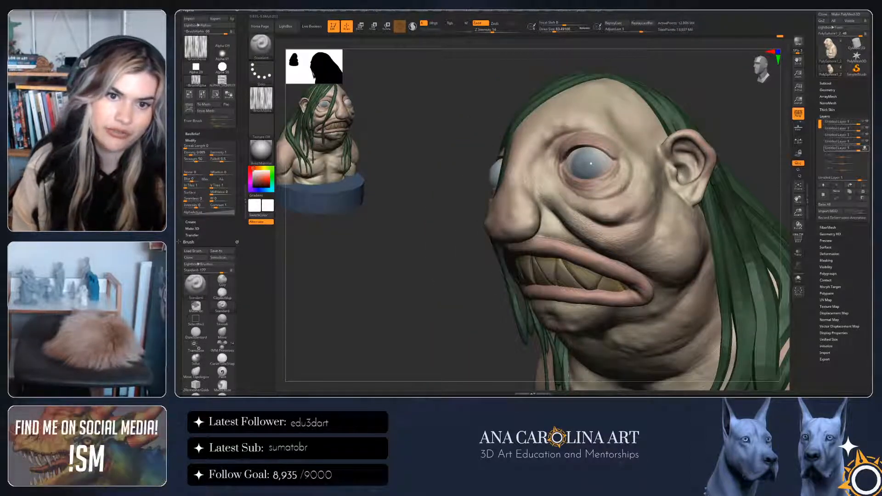
mouse_move(591, 163)
right_down()
mouse_move(599, 163)
mouse_move(574, 206)
right_up()
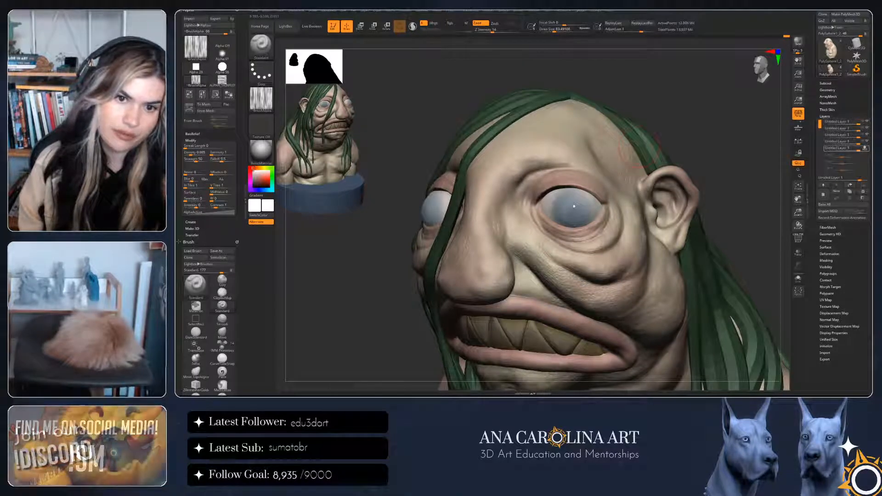
Brush light streaked wrinkles down the bridge and tip of the nose
right_drag(532, 157, 577, 160)
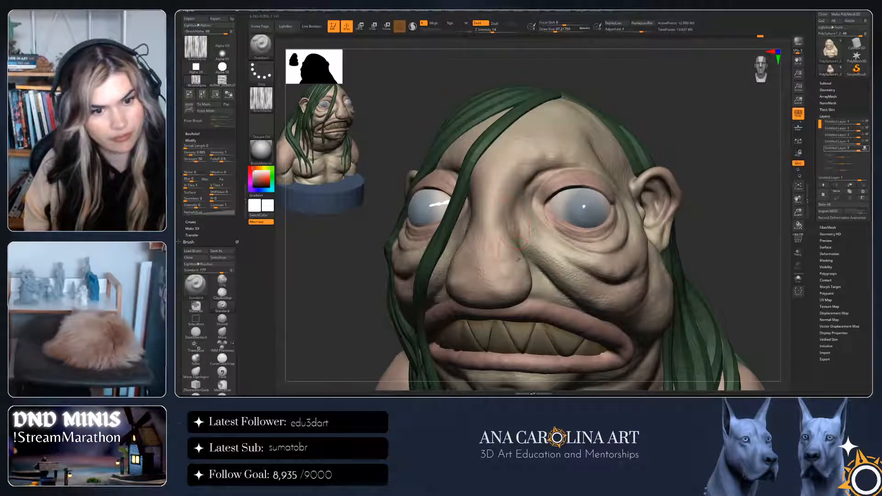
drag(493, 239, 500, 269)
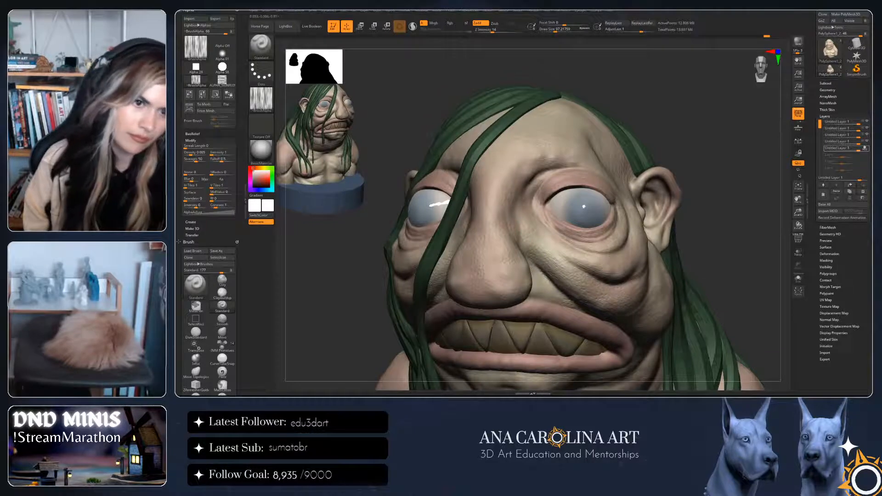
ctrl+right_drag(556, 162, 554, 114)
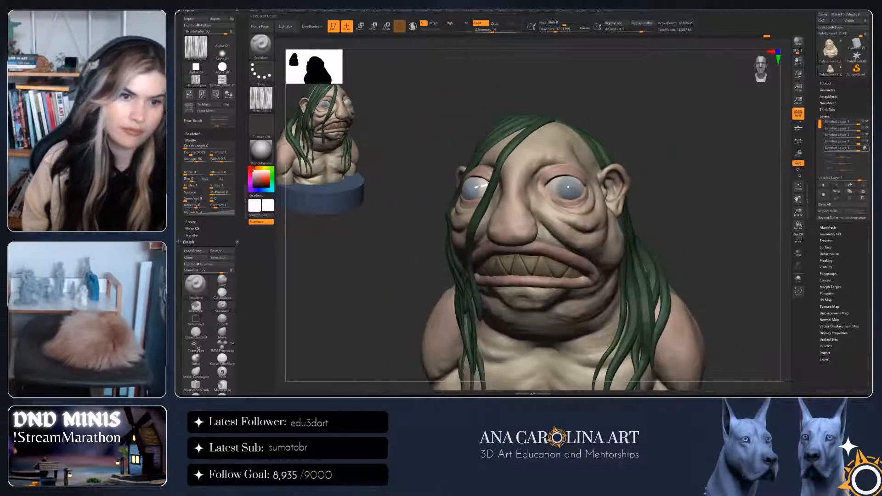
Add wrinkle strokes to the cheek beside the mouth corner and along the upper lip
alt+right_drag(685, 301, 704, 289)
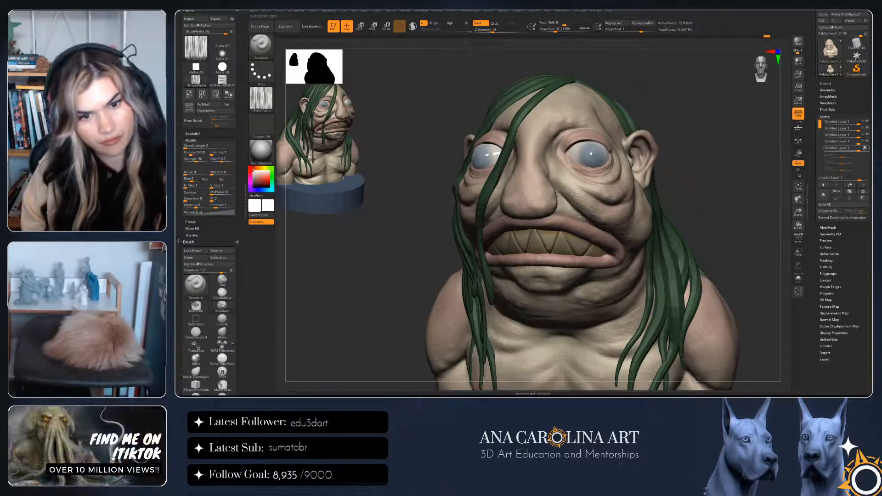
drag(630, 235, 621, 247)
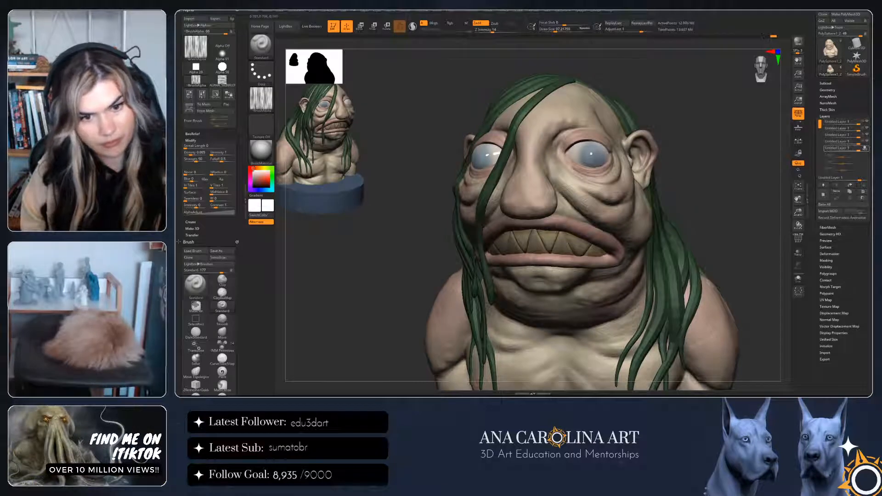
ctrl+right_drag(631, 237, 633, 261)
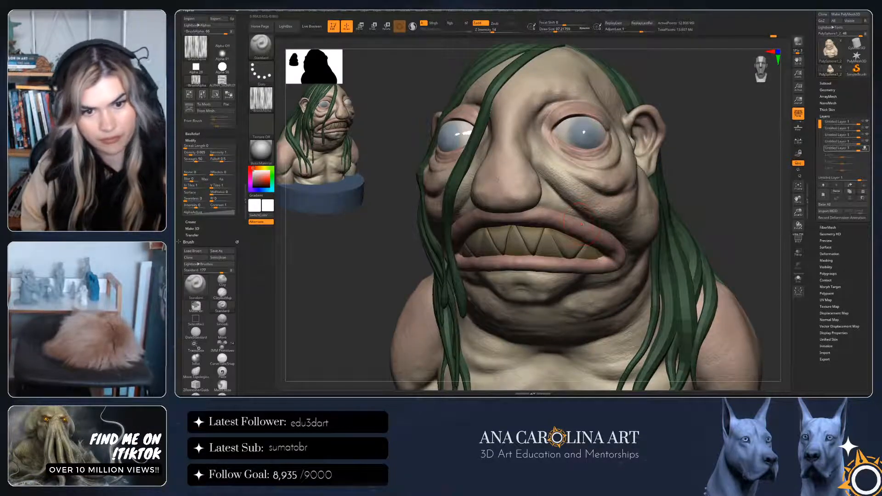
drag(581, 224, 552, 226)
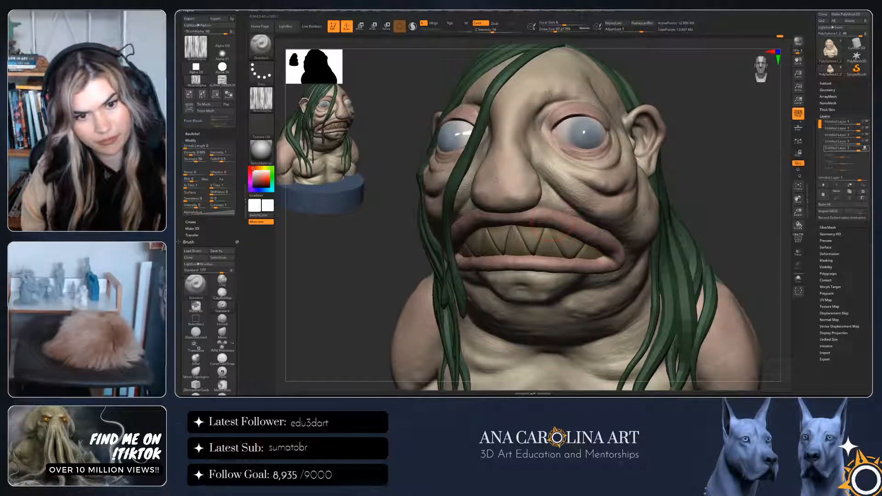
right_drag(541, 171, 499, 160)
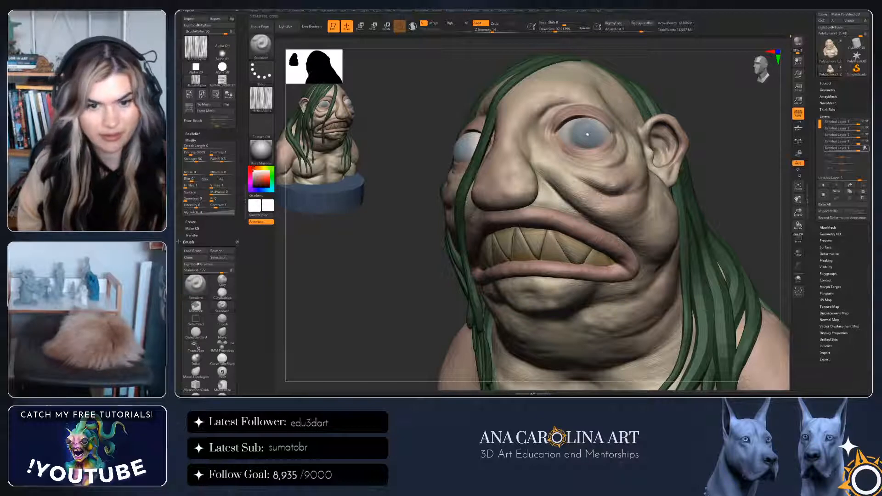
Brush streaked wrinkle texture across the upper chest and the pectoral beside the hanging hair strands
ctrl+right_drag(610, 268, 616, 175)
mouse_move(570, 221)
right_down()
mouse_move(611, 229)
mouse_move(620, 221)
mouse_move(689, 216)
right_up()
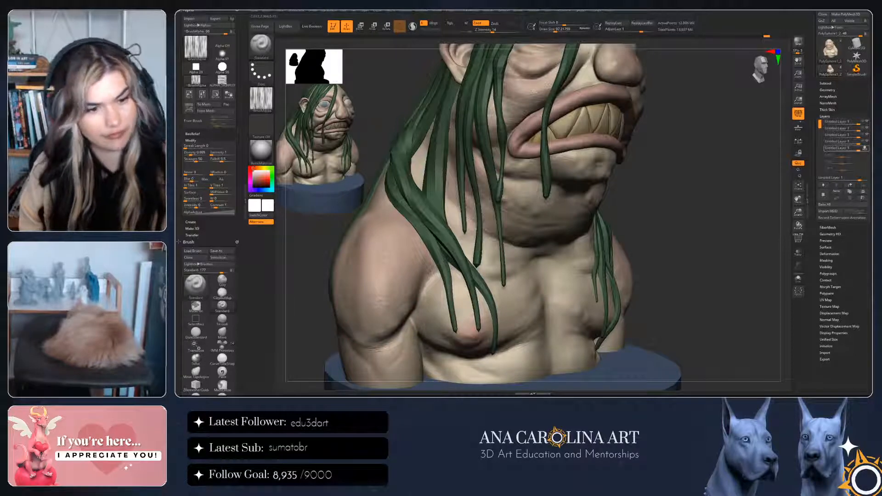
alt+right_drag(495, 299, 525, 248)
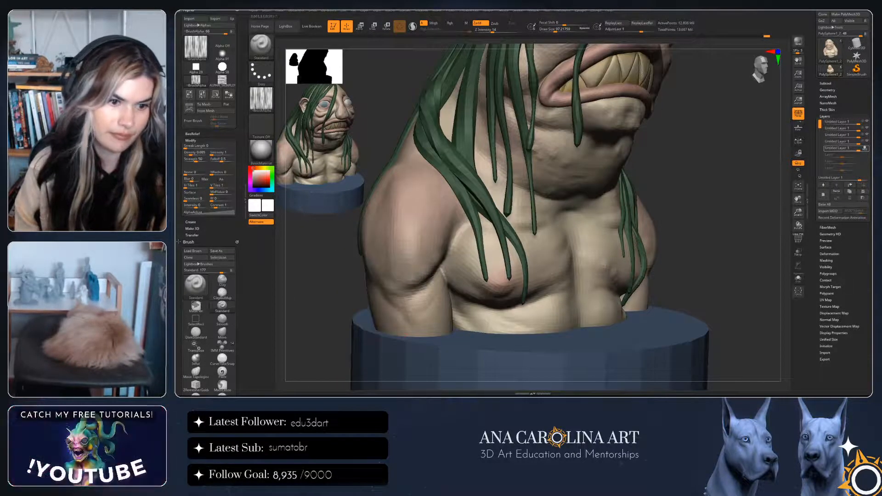
right_drag(735, 257, 613, 275)
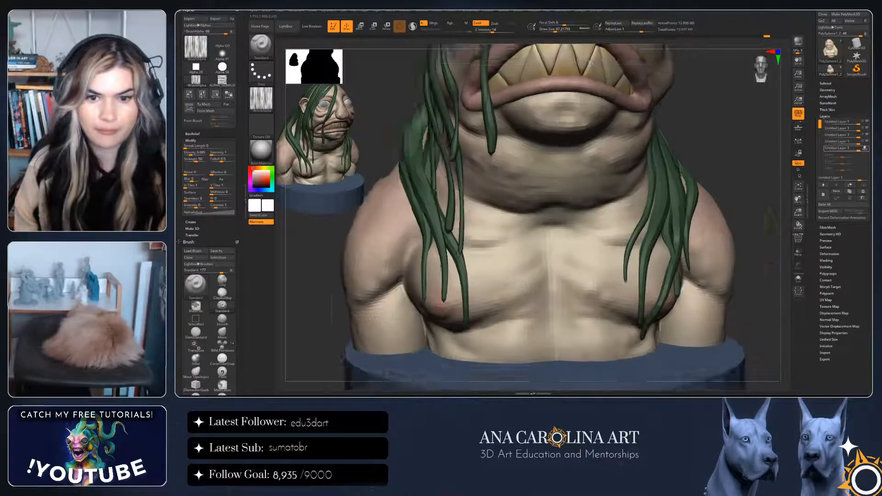
right_drag(717, 282, 656, 286)
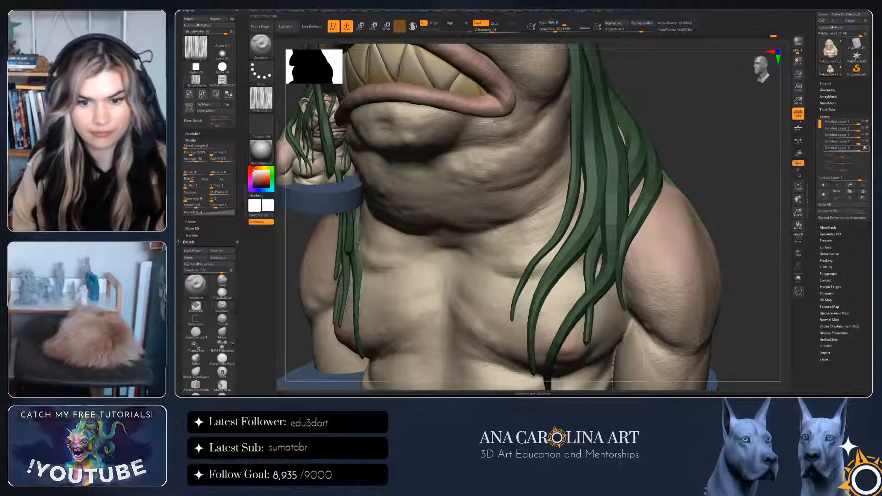
right_drag(506, 230, 554, 186)
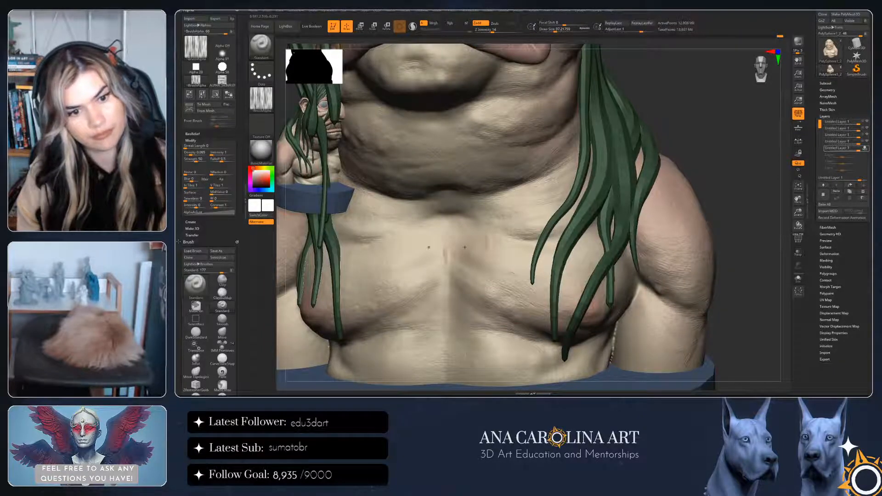
drag(493, 237, 562, 242)
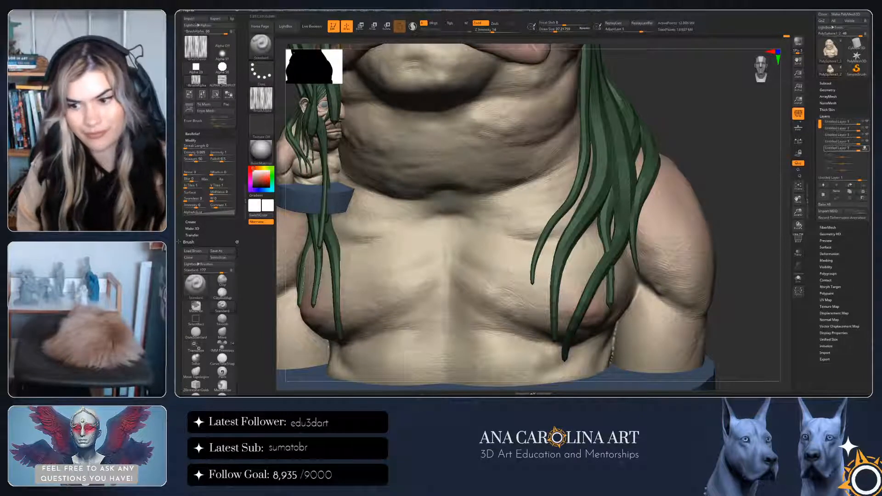
Examine the skin detail on the whole bust from the front and both three-quarter sides, and close up on the face
mouse_move(562, 242)
alt+right_down()
mouse_move(598, 249)
mouse_move(600, 211)
mouse_move(629, 211)
mouse_move(627, 223)
alt+right_up()
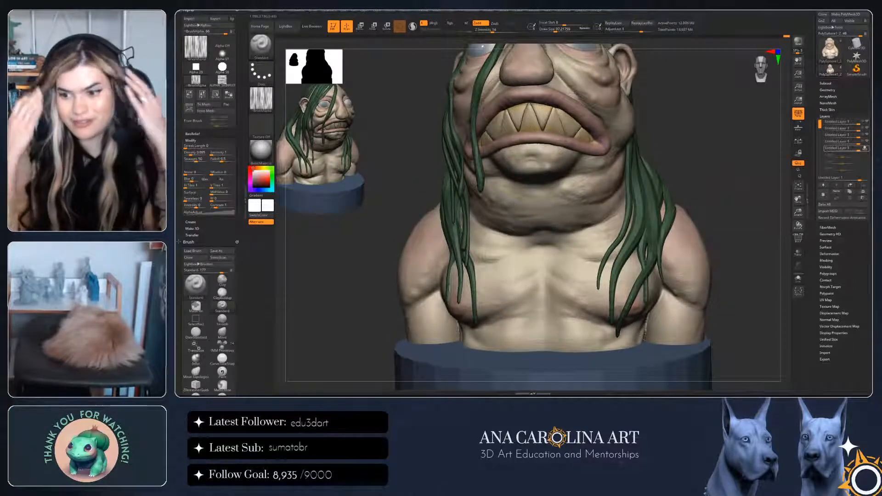
alt+right_drag(542, 221, 543, 237)
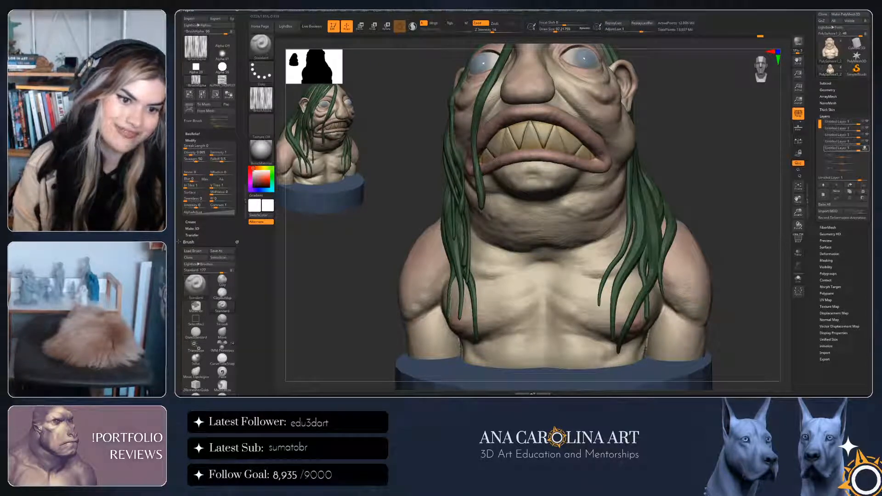
drag(736, 220, 730, 250)
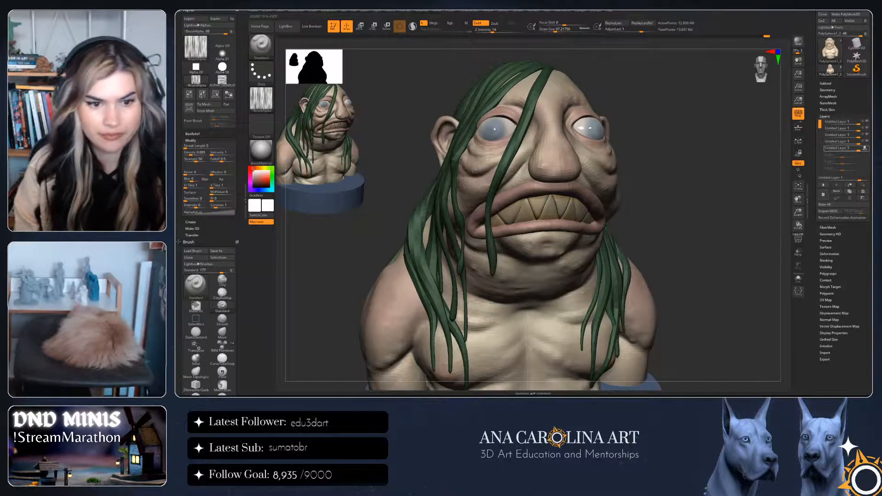
drag(708, 221, 662, 223)
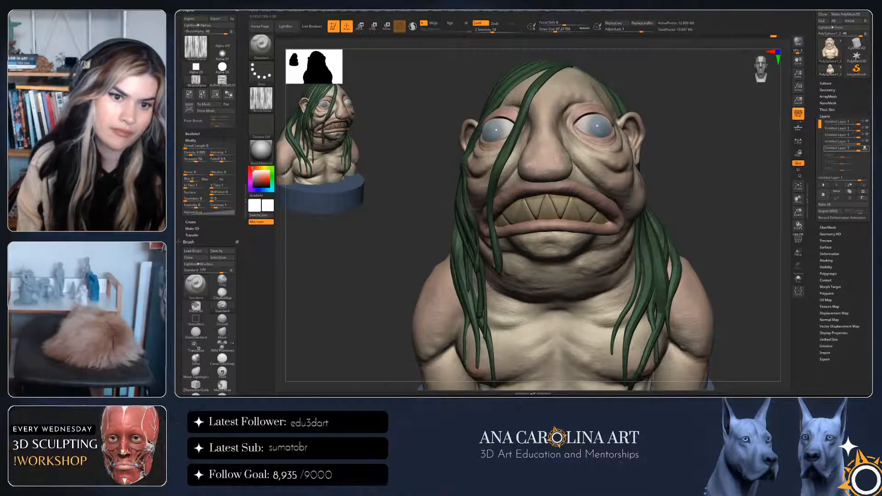
drag(740, 207, 639, 202)
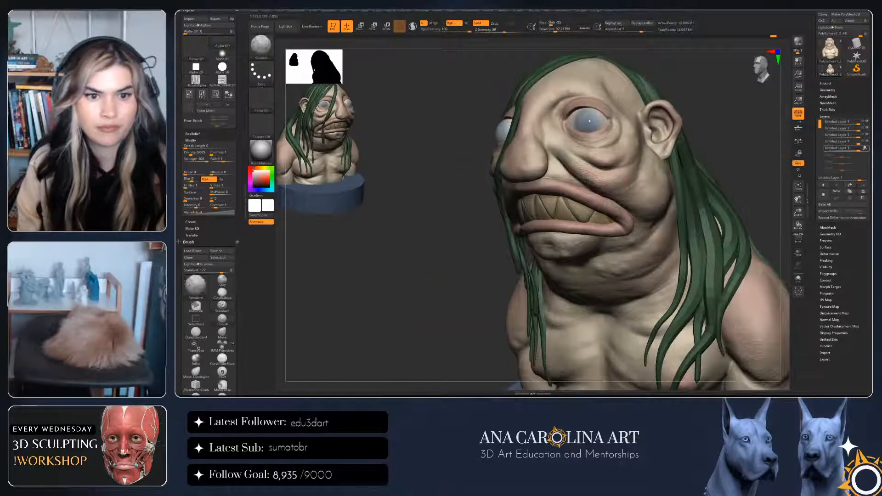
mouse_move(414, 239)
alt+mouse_down()
mouse_move(382, 268)
mouse_move(382, 320)
alt+mouse_up()
drag(358, 276, 335, 313)
Readjust the wrinkle brush over the face, reducing its draw size slightly for the cheek and enlarging it for the broader skin folds
key(space)
drag(643, 139, 637, 139)
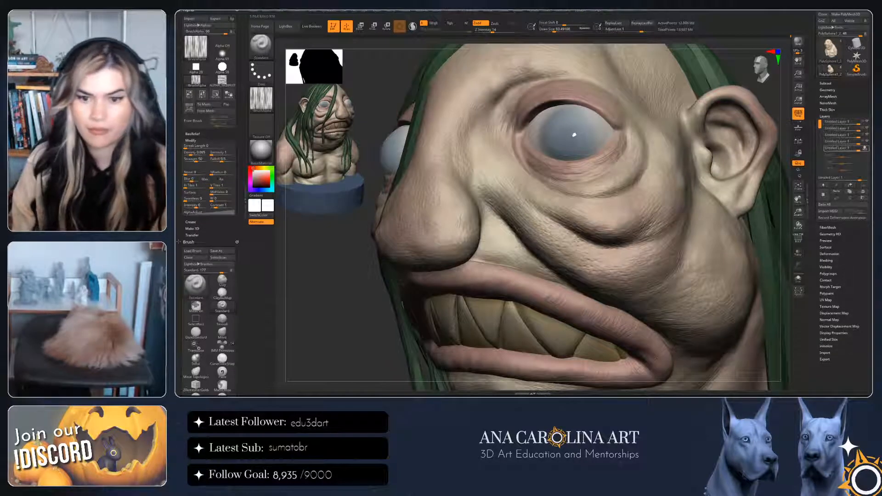
alt+drag(340, 321, 329, 257)
ctrl+right_drag(602, 221, 602, 276)
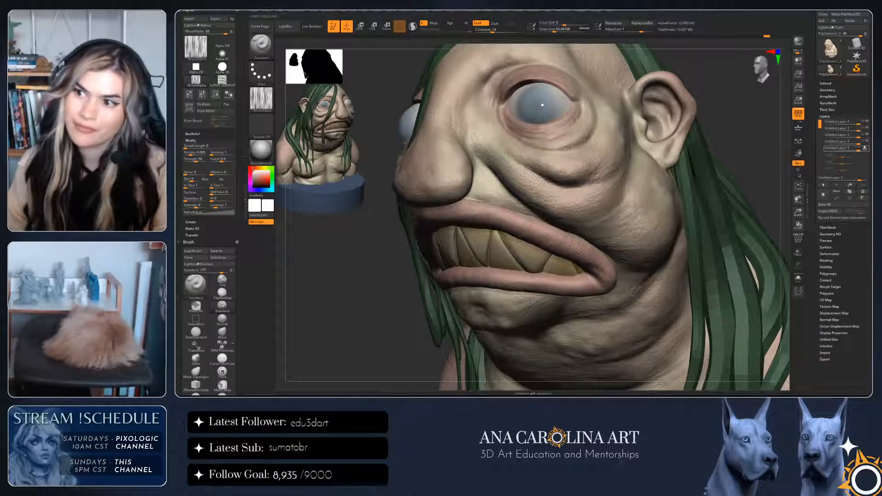
key(s)
drag(652, 264, 671, 265)
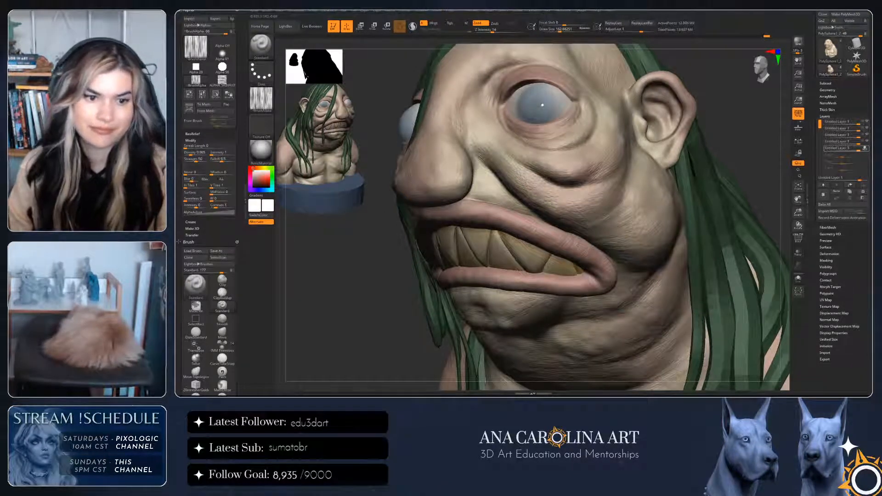
mouse_move(528, 257)
ctrl+right_down()
mouse_move(515, 183)
mouse_move(533, 249)
ctrl+right_up()
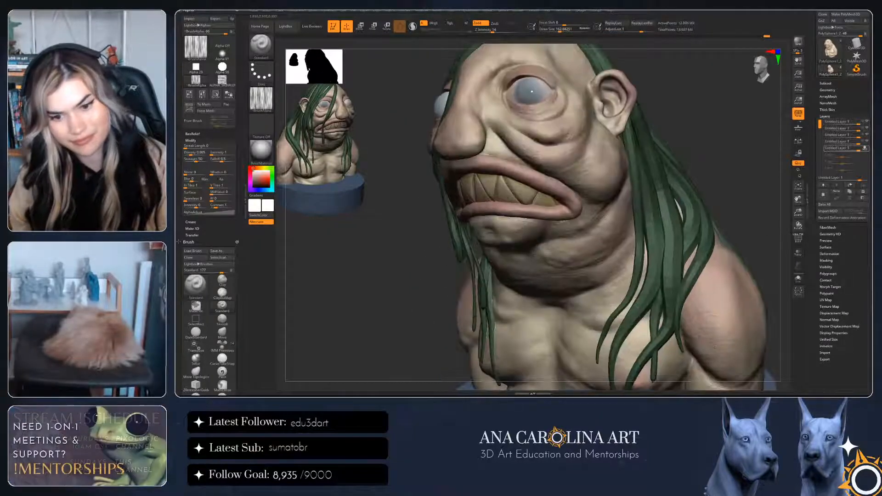
Examine the skin detail on the chest, shoulder and face from several angles and distances
alt+right_drag(715, 346, 703, 287)
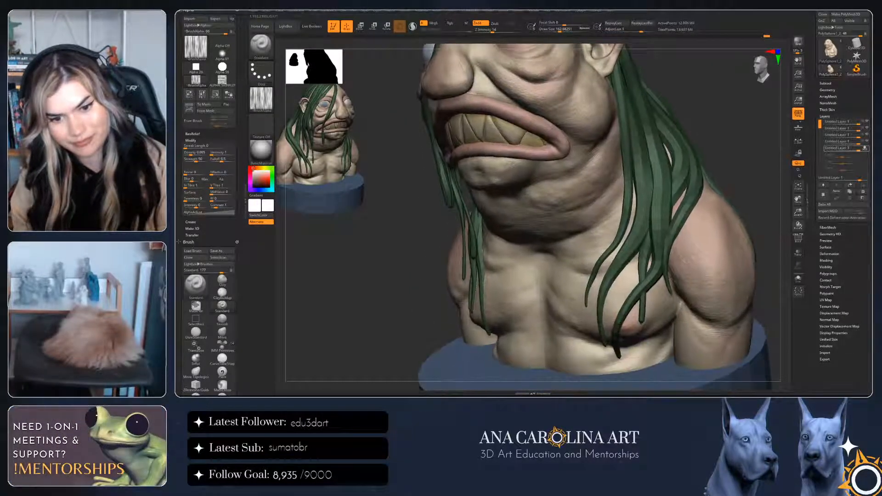
key(ctrl)
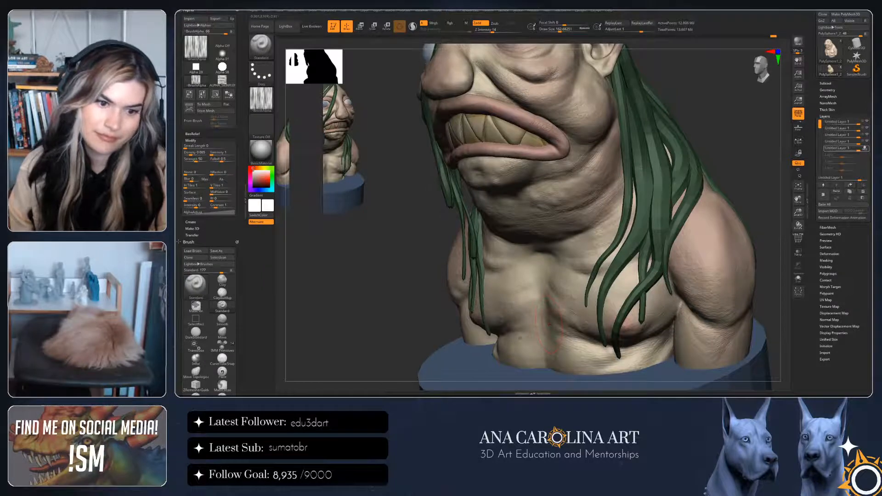
right_drag(549, 325, 671, 322)
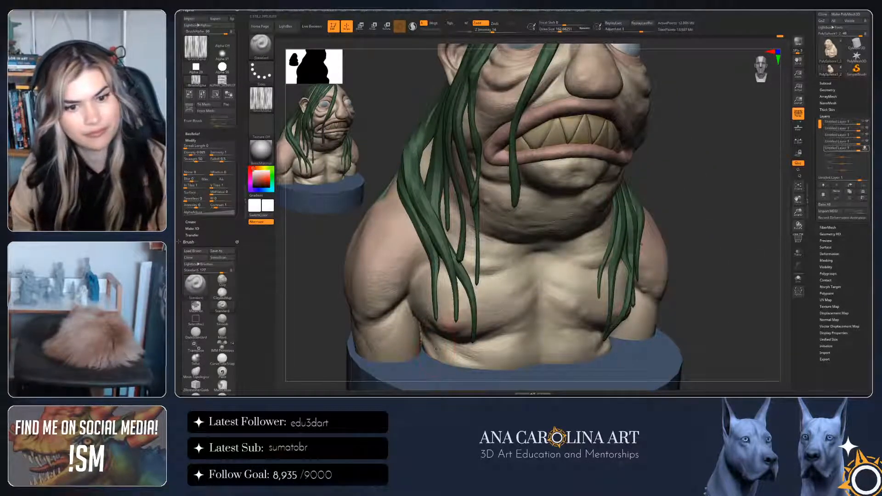
right_drag(603, 251, 573, 273)
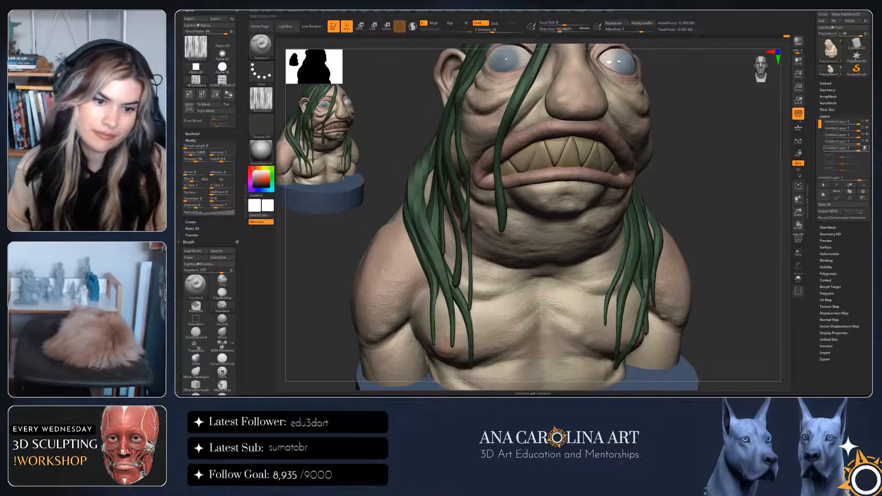
right_drag(628, 351, 613, 349)
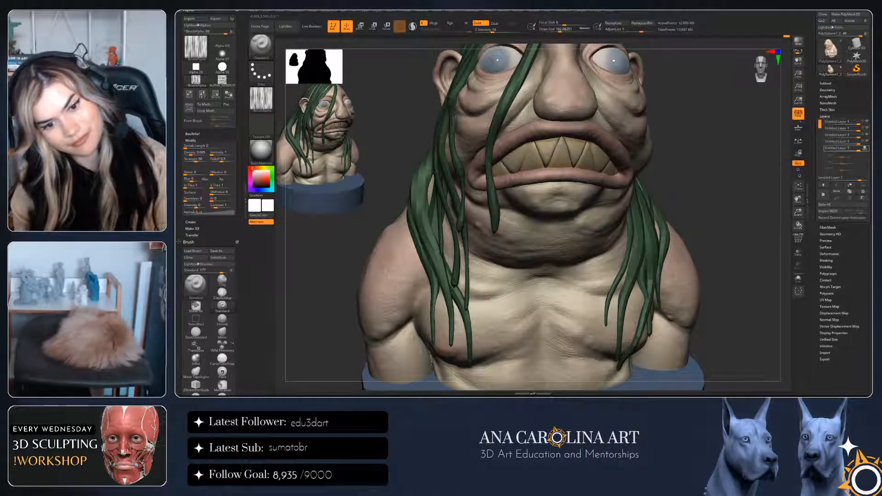
right_drag(565, 327, 675, 312)
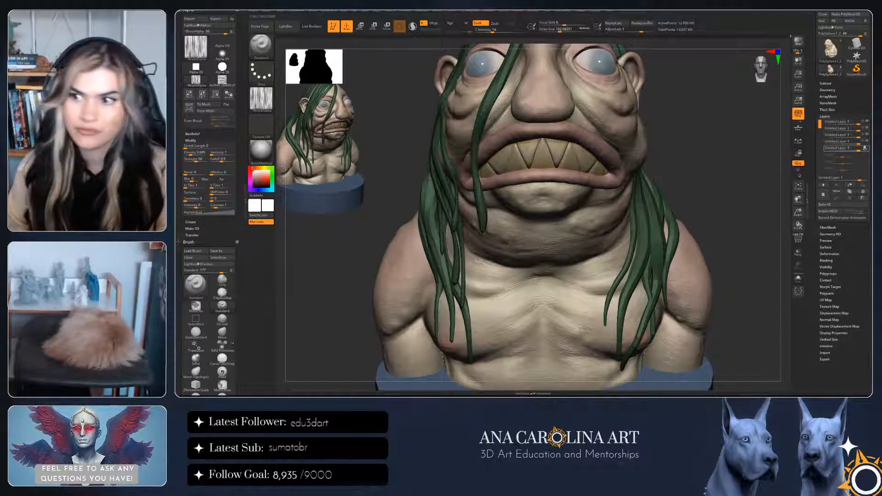
alt+right_drag(676, 184, 716, 216)
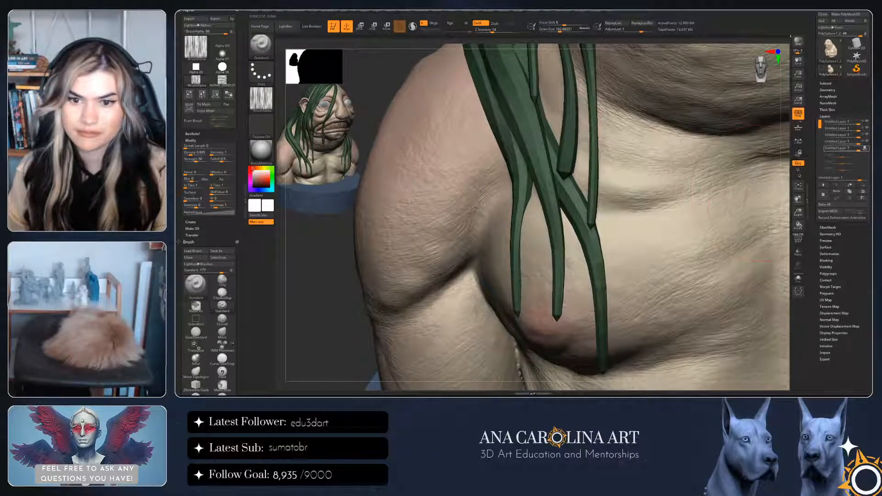
alt+right_drag(758, 193, 590, 174)
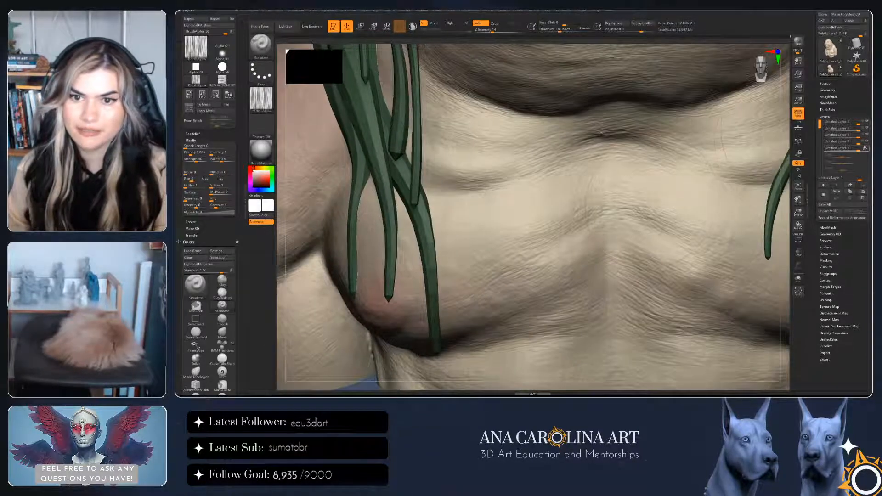
alt+right_drag(774, 146, 677, 298)
mouse_move(519, 299)
ctrl+right_down()
mouse_move(413, 221)
mouse_move(519, 188)
mouse_move(669, 163)
mouse_move(551, 187)
ctrl+right_up()
alt+right_drag(551, 186, 640, 220)
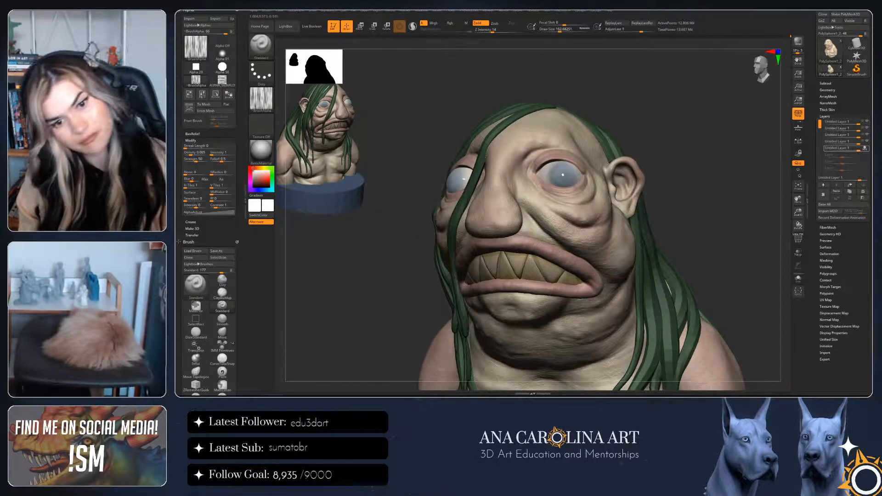
right_drag(631, 265, 749, 264)
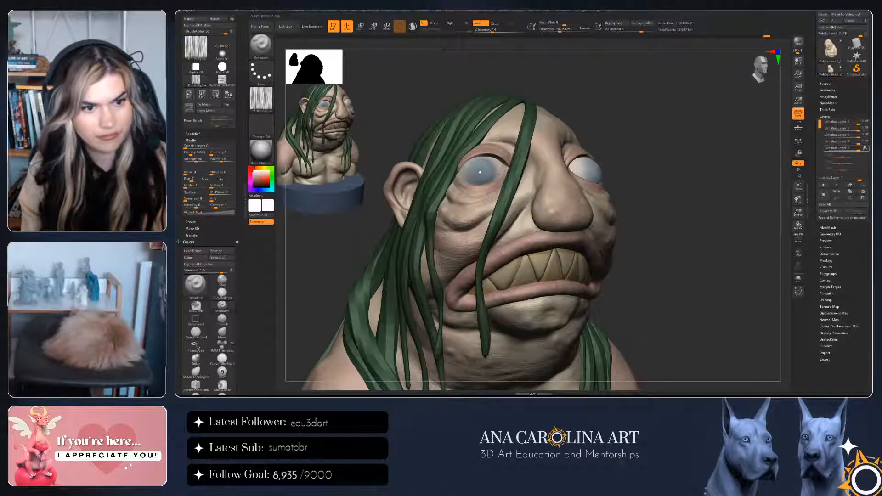
right_drag(717, 220, 584, 207)
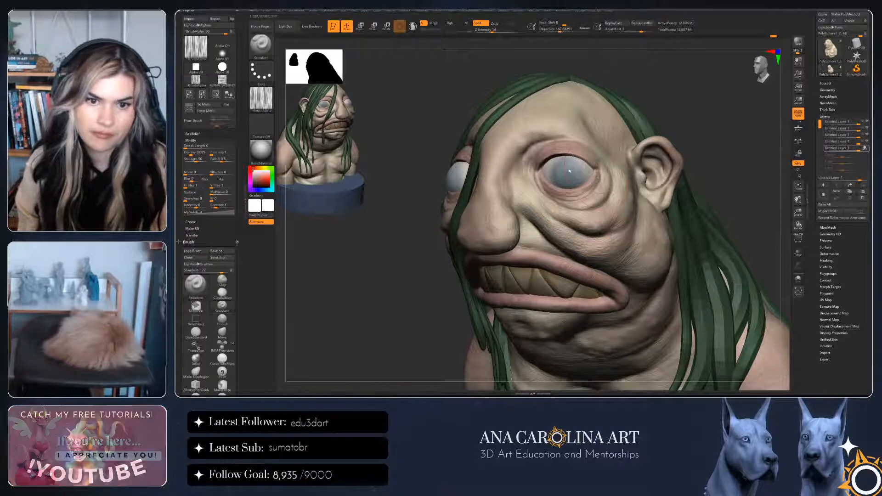
right_drag(717, 174, 676, 169)
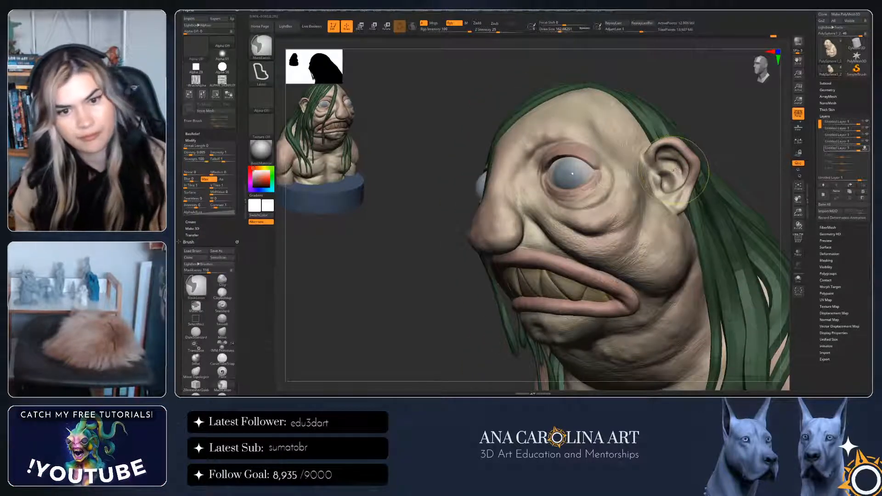
Set the Standard brush's draw size to 112 and review the whole bust
key(s)
click(590, 215)
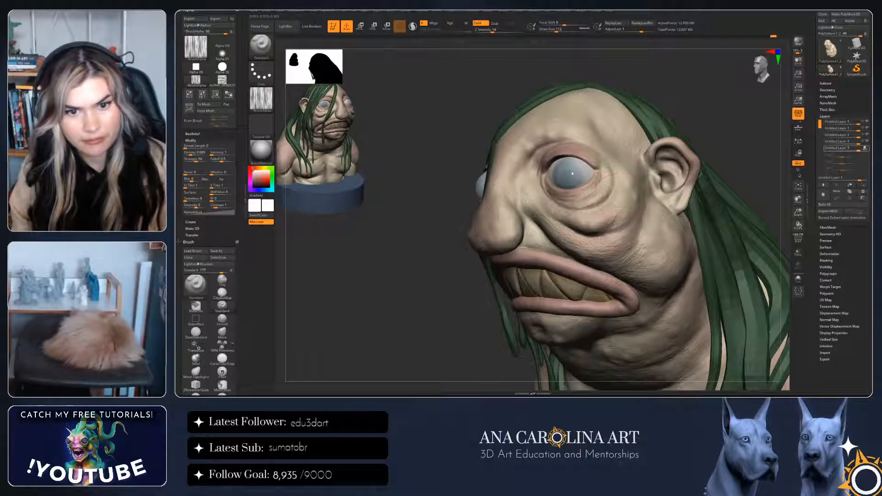
right_drag(619, 195, 703, 137)
right_drag(657, 212, 712, 218)
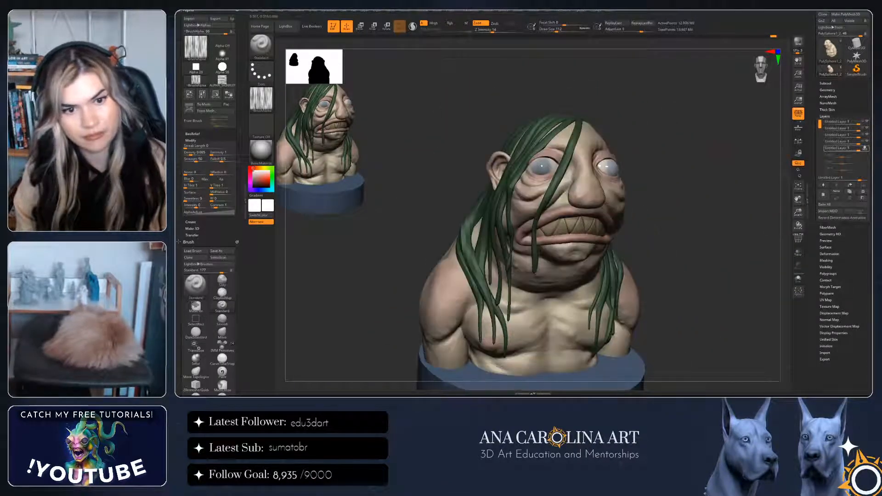
Switch to the DamStandard brush, give it the vertical-stripe alpha and reduce its draw size for fine wrinkles
ctrl+right_drag(680, 152, 708, 138)
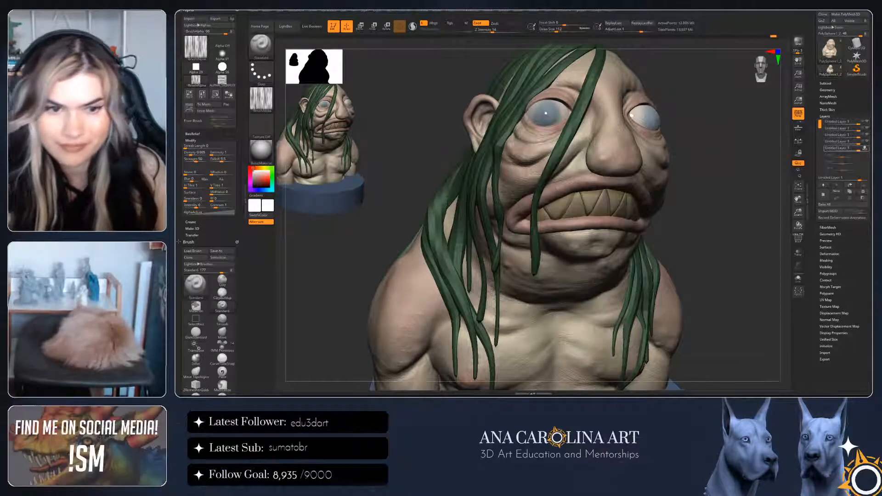
drag(736, 280, 616, 280)
alt+drag(440, 355, 396, 385)
key(b)
key(d)
key(s)
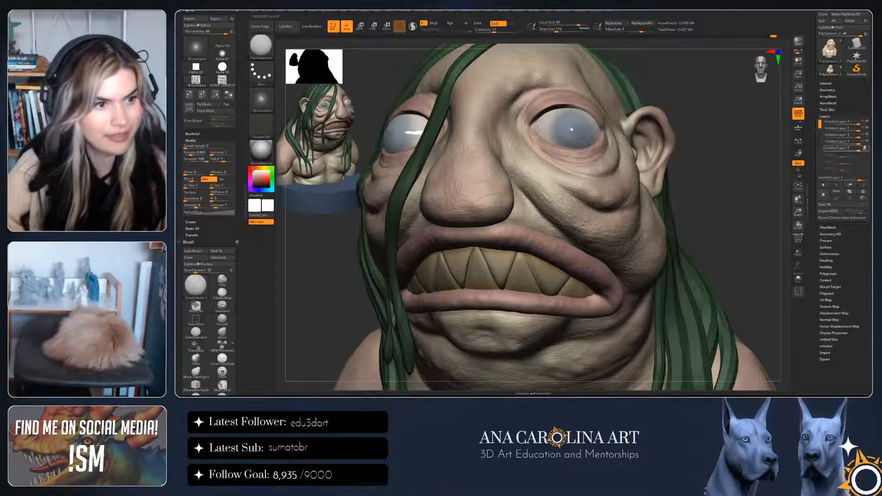
click(261, 99)
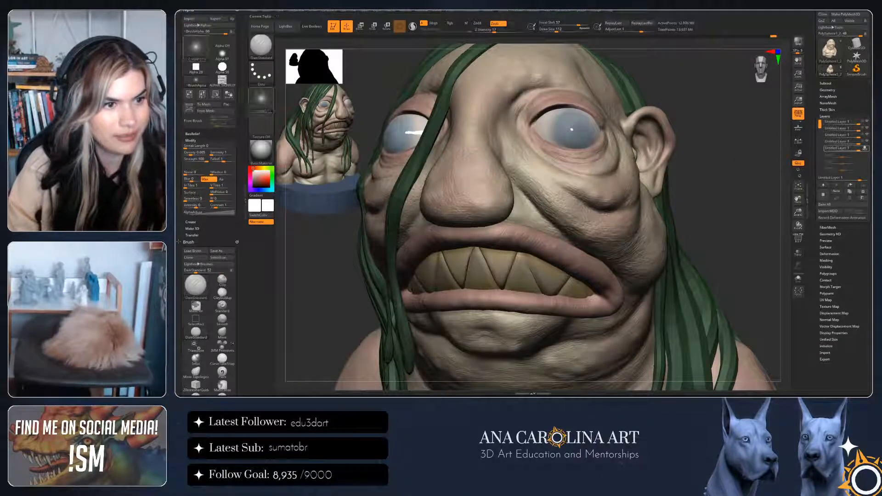
click(261, 99)
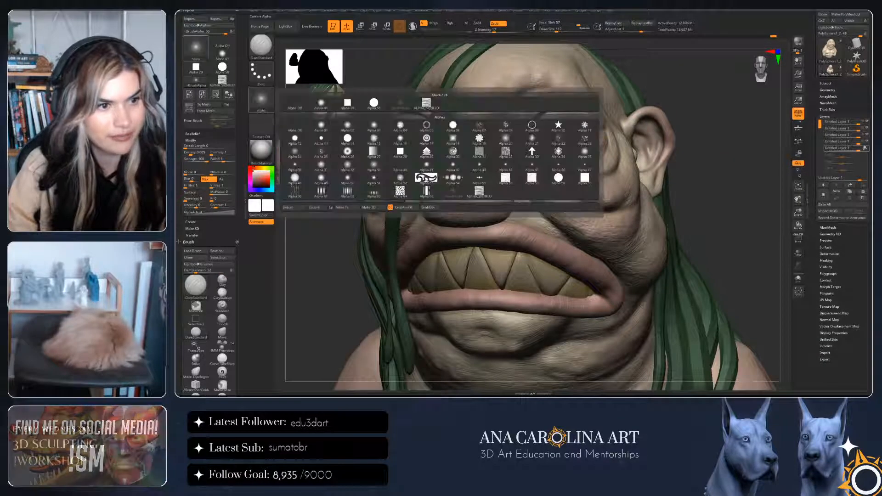
click(419, 177)
key(s)
click(602, 165)
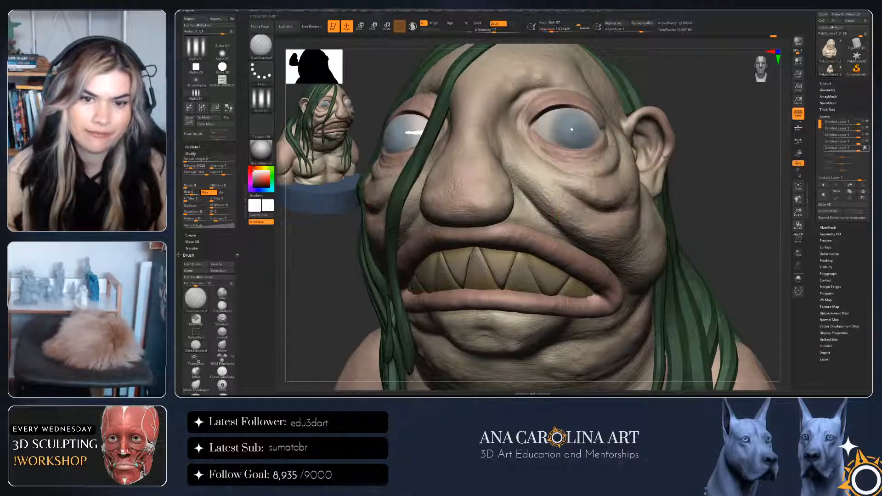
Carve fine wrinkle strokes into the eye bag beside the nose, redoing the first stroke along the lower eyelid
alt+drag(689, 198, 689, 241)
key(s)
click(655, 214)
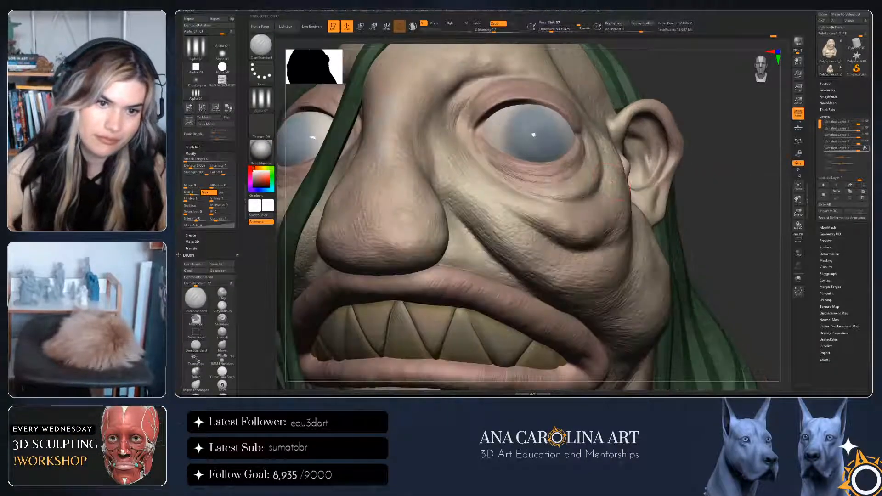
drag(485, 154, 526, 177)
key(ctrl+z)
mouse_move(483, 153)
mouse_down()
mouse_move(537, 182)
mouse_move(526, 181)
mouse_up()
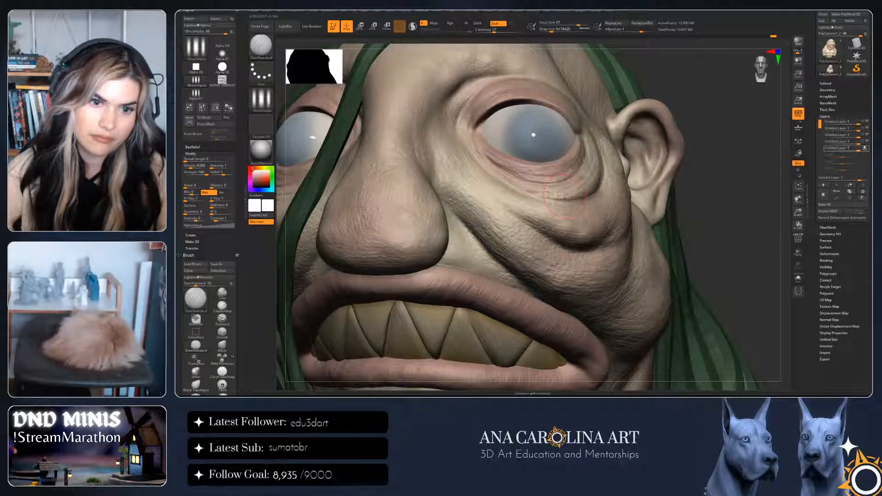
mouse_move(544, 196)
mouse_down()
mouse_move(507, 179)
mouse_move(555, 198)
mouse_up()
alt+drag(704, 276, 702, 208)
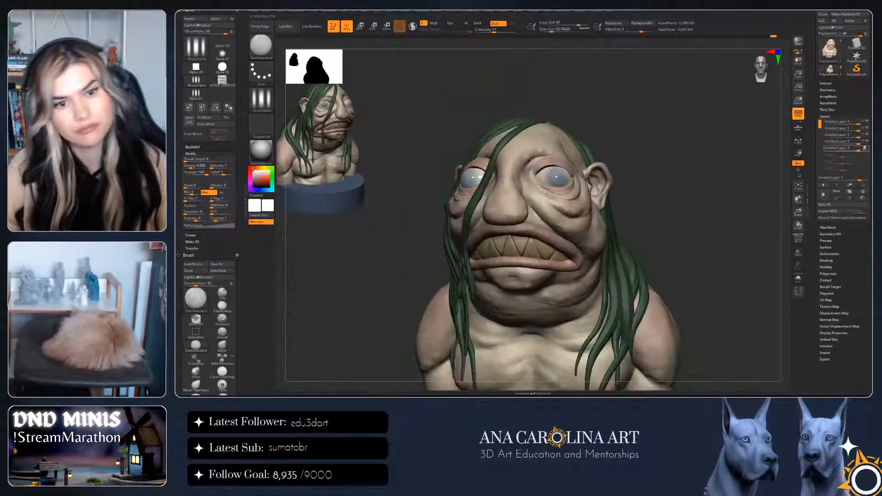
Enlarge the DamStandard brush and save the project
key(ctrl)
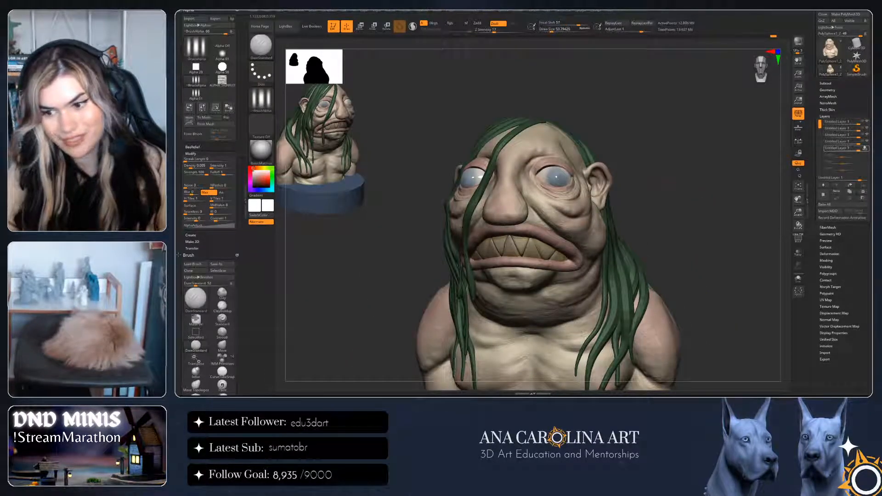
mouse_move(708, 267)
alt+mouse_down()
mouse_move(738, 220)
mouse_move(731, 243)
mouse_move(731, 216)
mouse_move(730, 244)
alt+mouse_up()
key(space)
drag(675, 159, 683, 159)
mouse_move(730, 202)
alt+mouse_down()
mouse_move(731, 257)
mouse_move(742, 254)
alt+mouse_up()
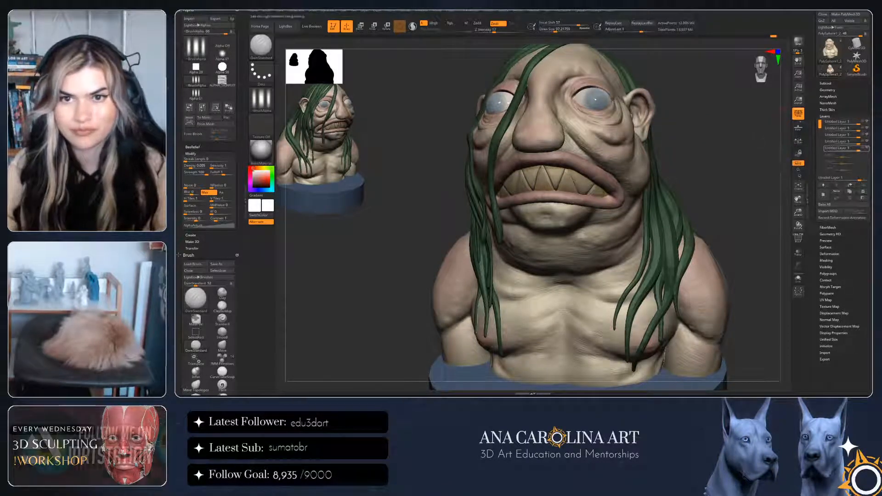
key(ctrl+s)
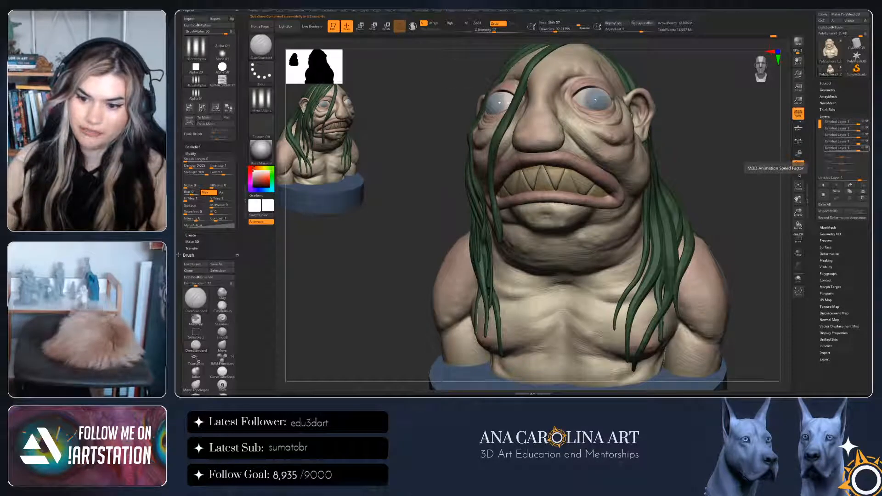
Add a new sculpting layer to the body and choose the ACA skin brush that uses the Spray stroke
drag(776, 207, 737, 205)
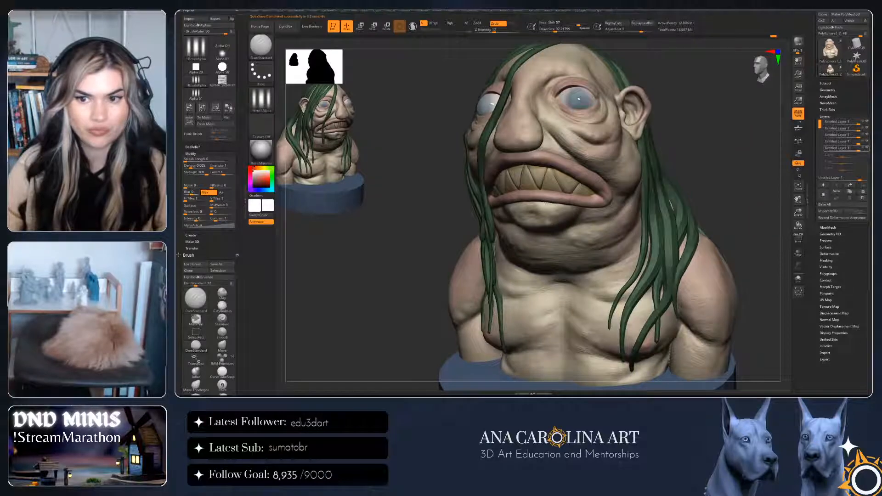
click(823, 194)
key(b)
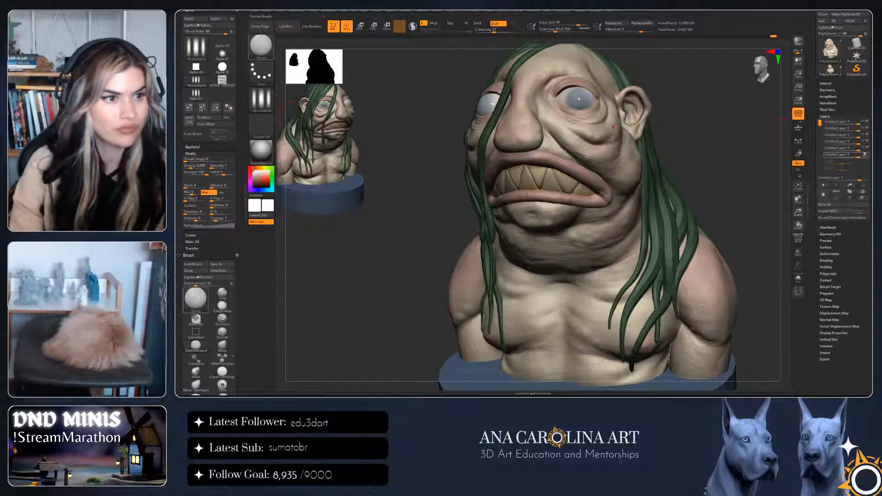
click(261, 47)
click(374, 215)
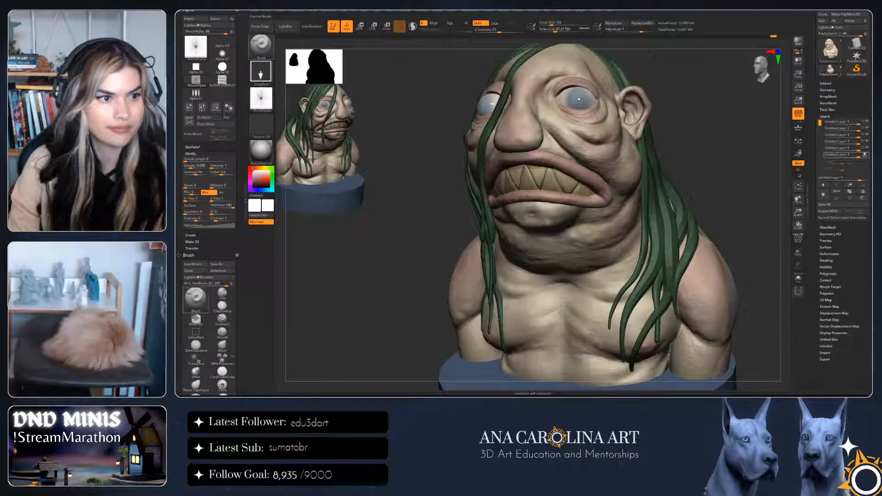
click(261, 47)
click(348, 218)
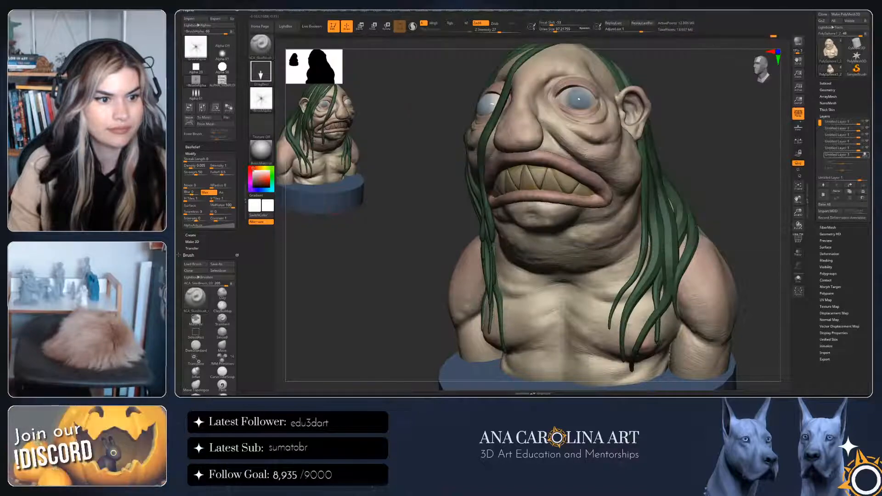
click(261, 47)
click(322, 221)
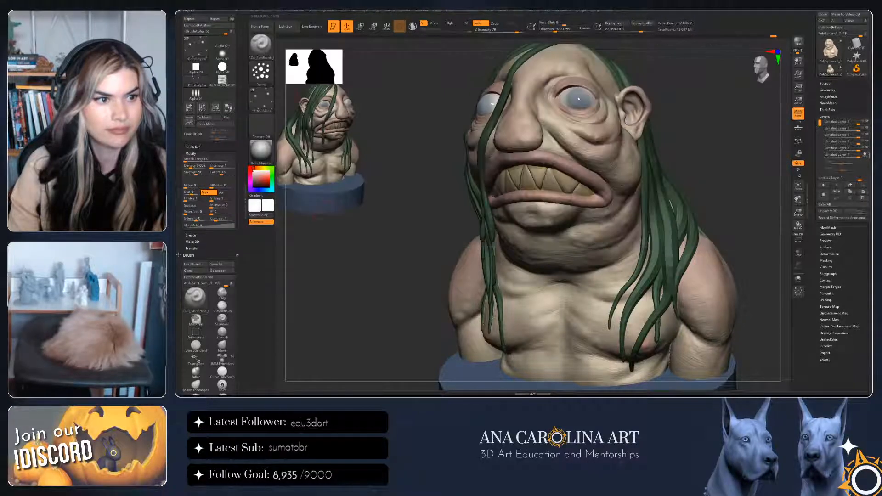
Pick a beige skin colour and enlarge the spray skin brush to a draw size of about 292
key(space)
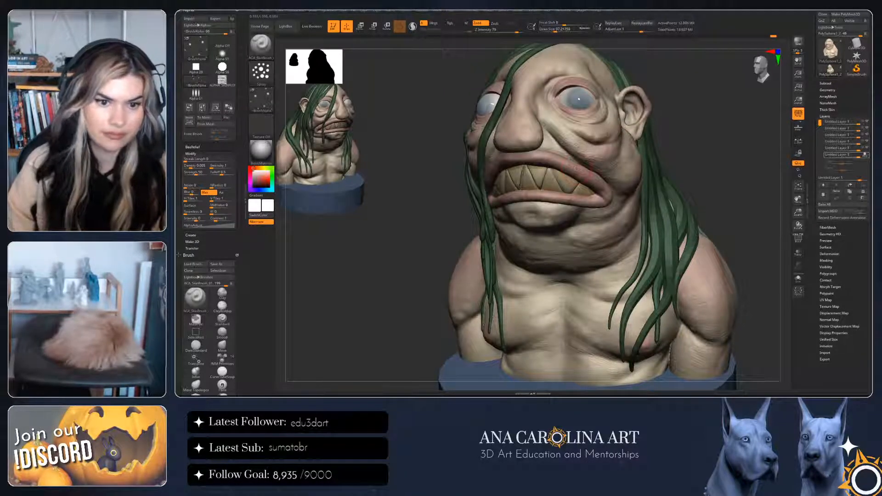
key(c)
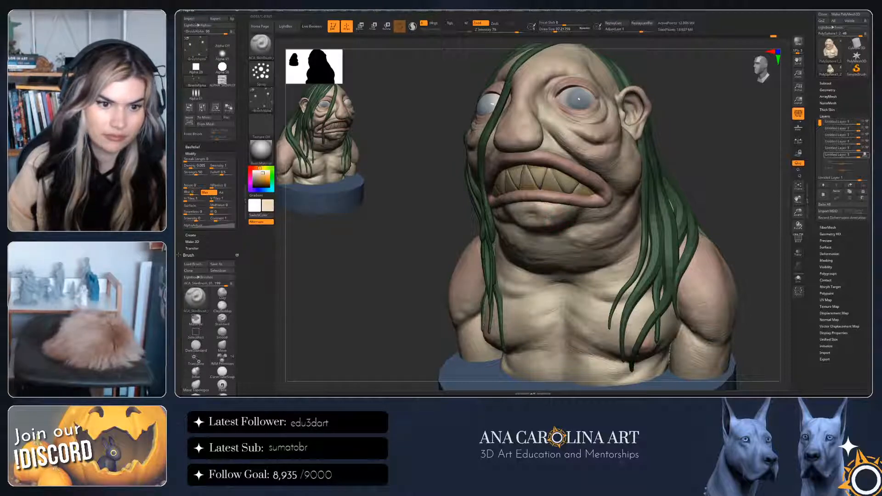
key(space)
drag(547, 218, 552, 219)
right_drag(552, 219, 594, 197)
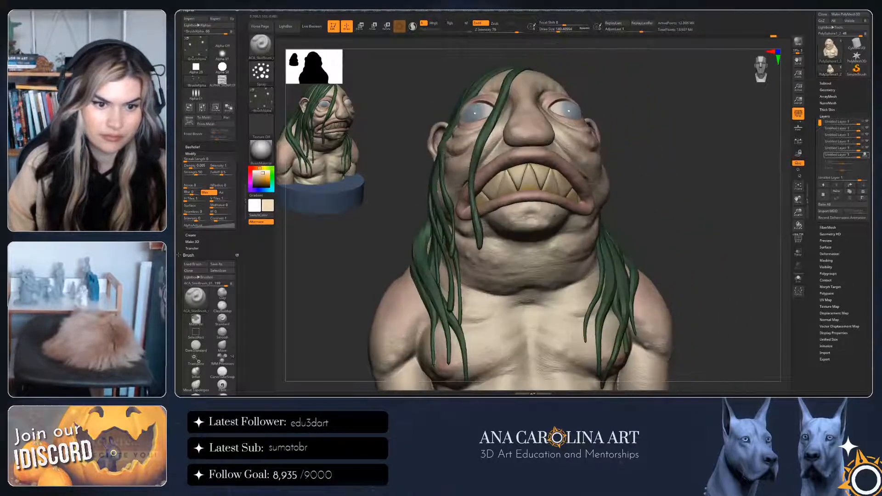
right_drag(636, 223, 625, 241)
key(space)
drag(624, 243, 631, 242)
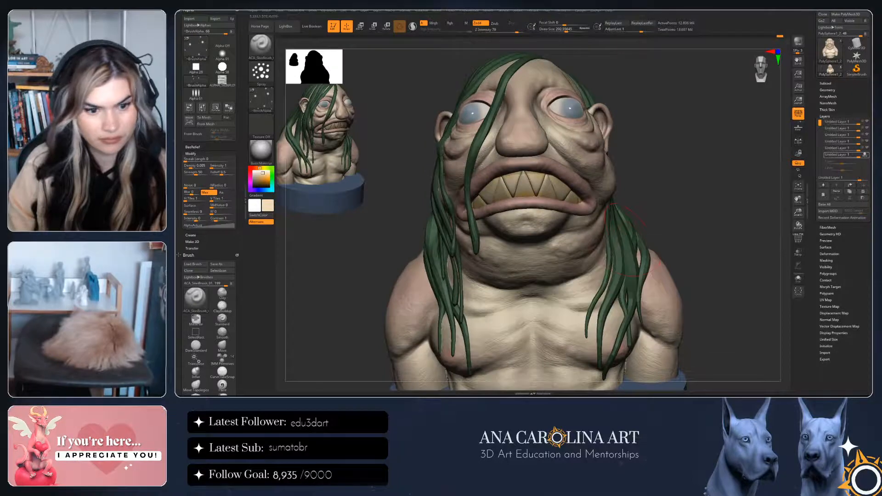
key(ctrl)
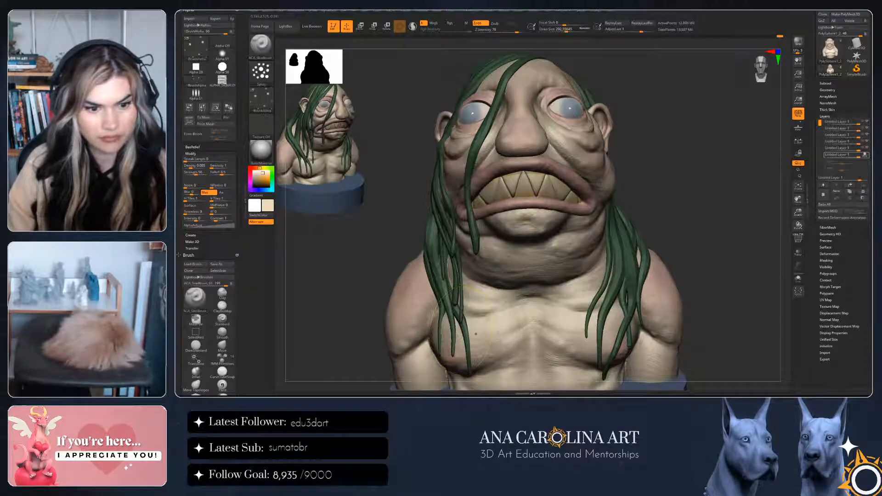
Reduce the spray skin brush's draw size to about 120
right_drag(609, 186, 611, 206)
key(space)
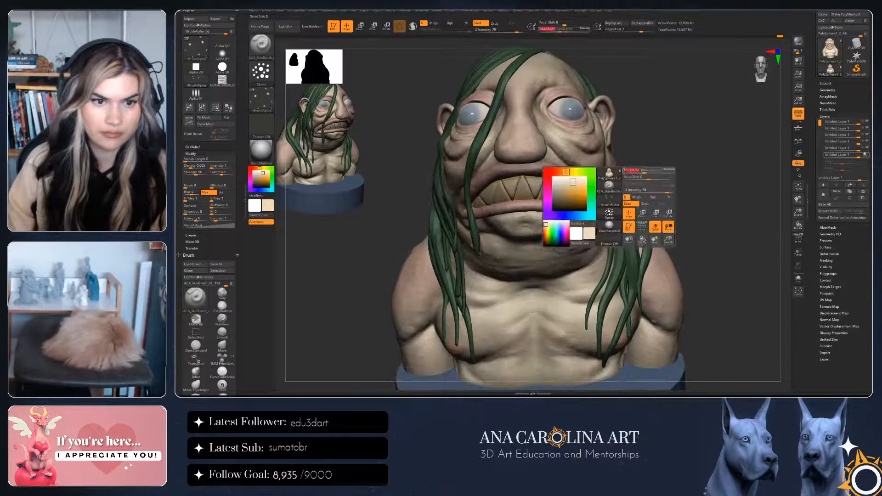
key(space)
key(s)
drag(533, 143, 527, 143)
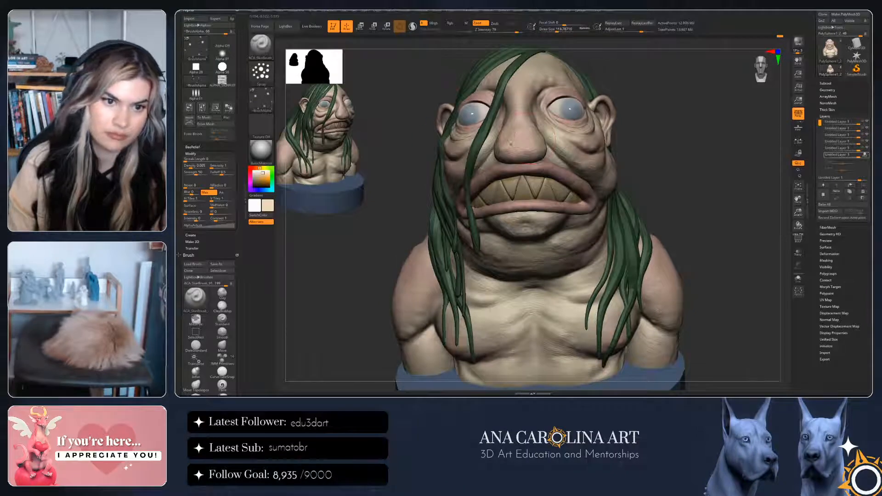
Spray fine skin texture over the troll's face and upper body, and save the project
right_drag(738, 149, 683, 155)
key(ctrl)
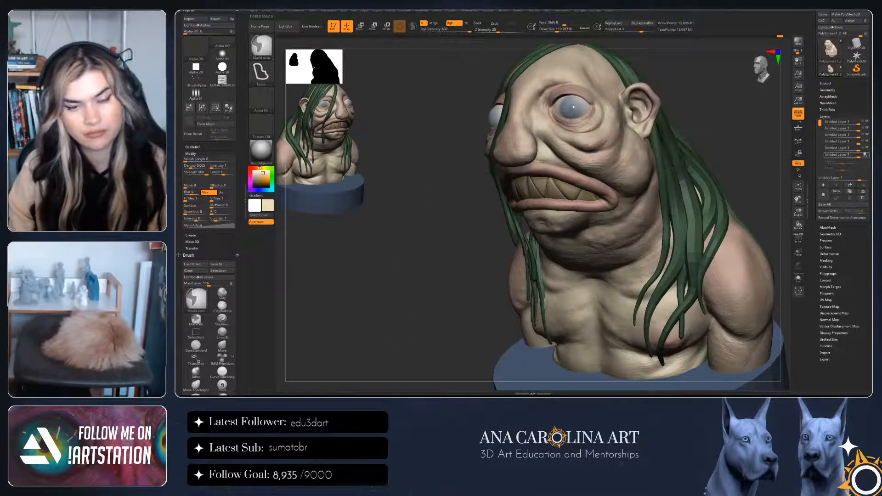
alt+right_drag(707, 145, 687, 194)
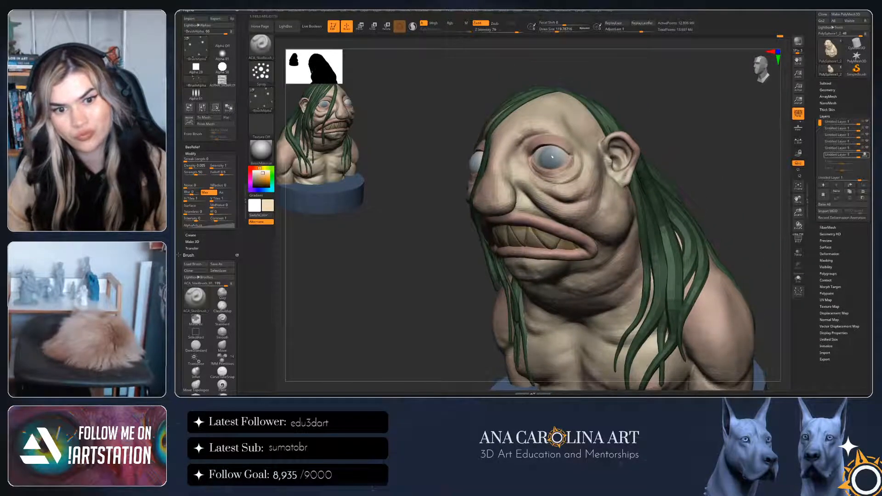
ctrl+right_drag(728, 134, 721, 103)
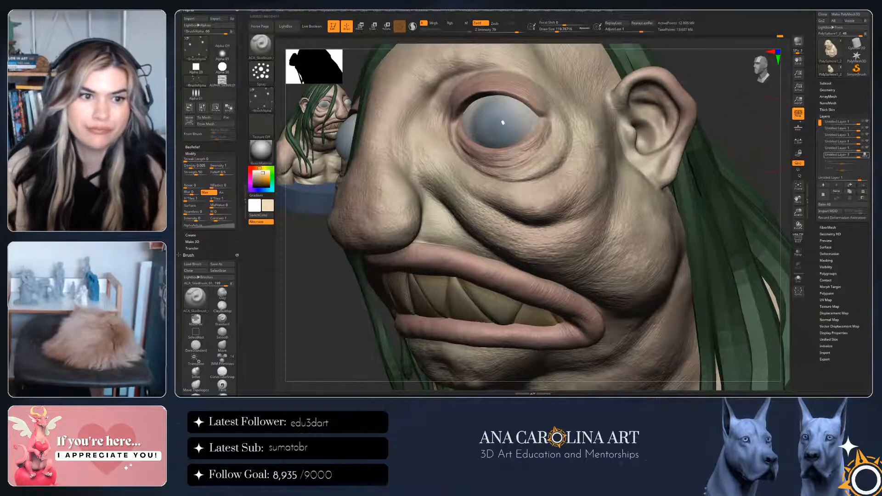
right_drag(542, 184, 607, 105)
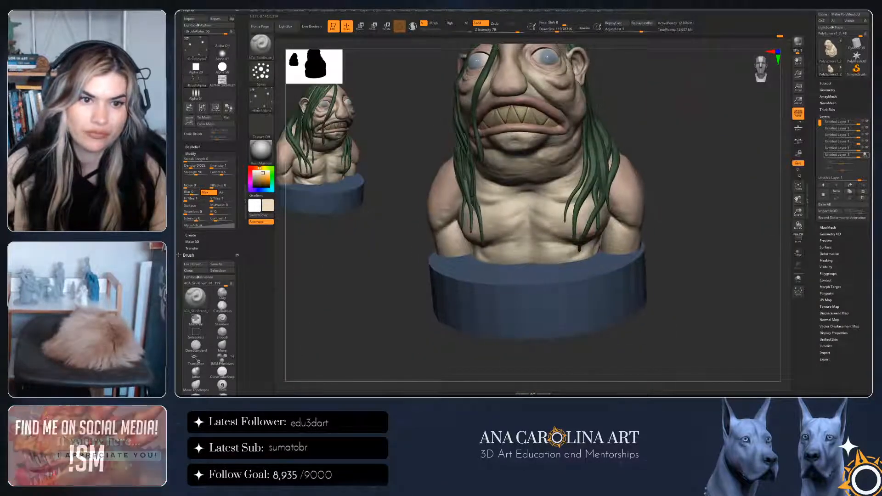
right_drag(607, 184, 614, 189)
alt+right_drag(680, 184, 714, 230)
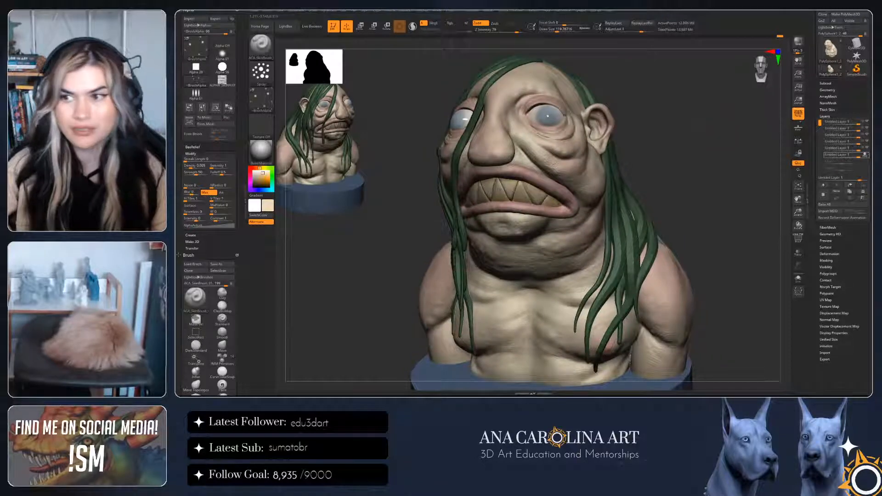
key(ctrl+s)
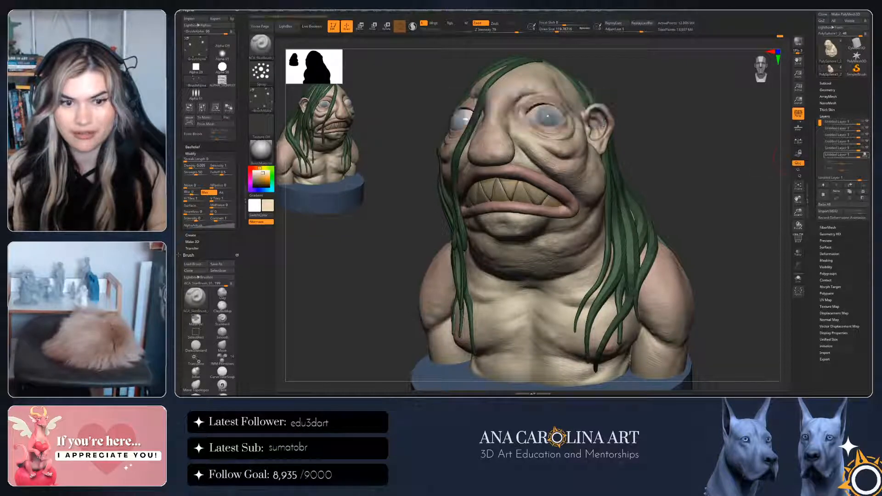
Switch to another ACA skin brush with a denser noise alpha and enlarge its draw size to just over 200
right_drag(731, 244, 757, 217)
click(261, 47)
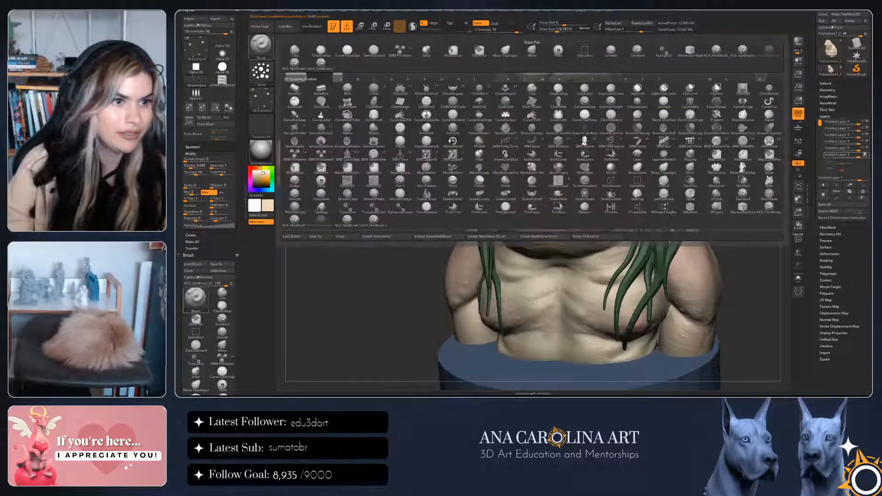
click(402, 168)
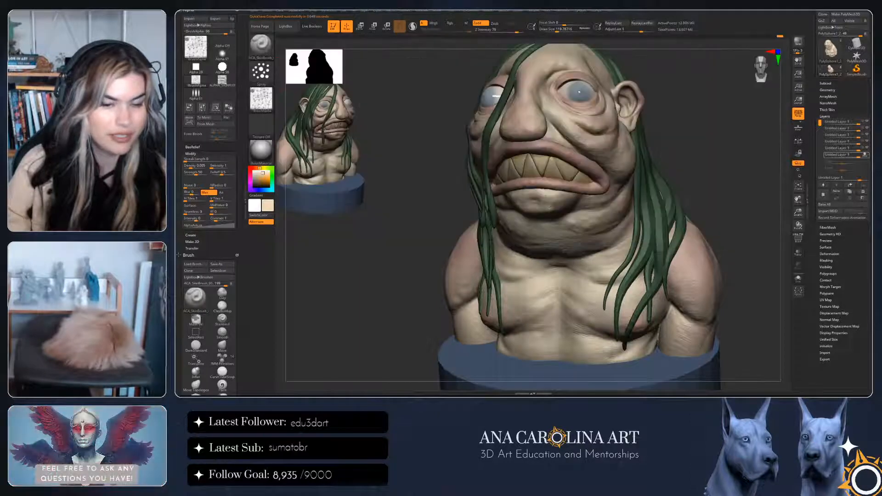
key(space)
drag(665, 213, 675, 213)
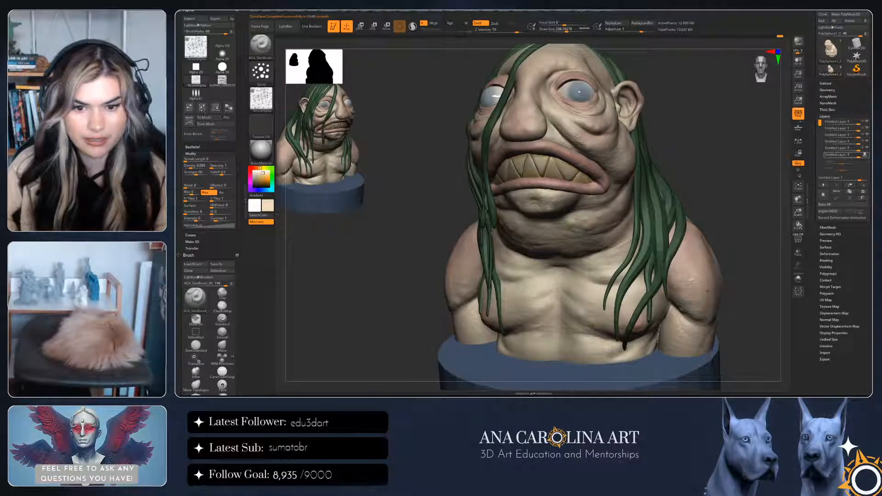
key(space)
drag(695, 278, 698, 279)
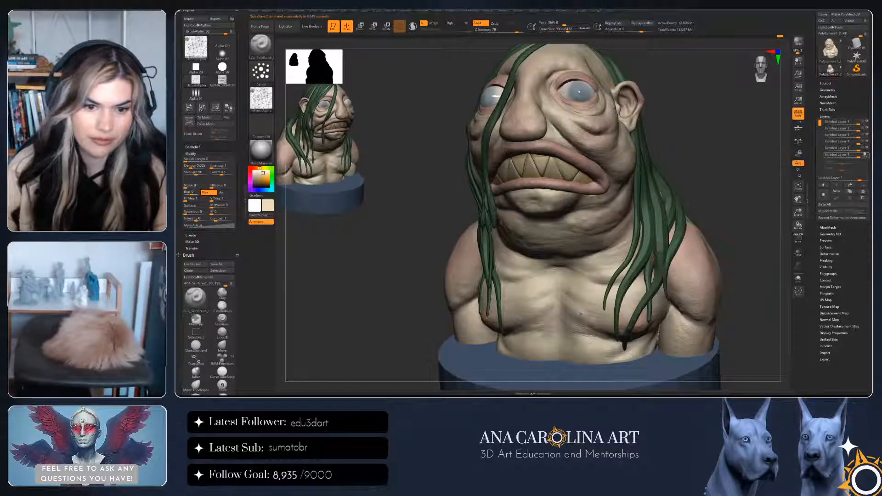
Add another sculpting layer to the body
key(ctrl)
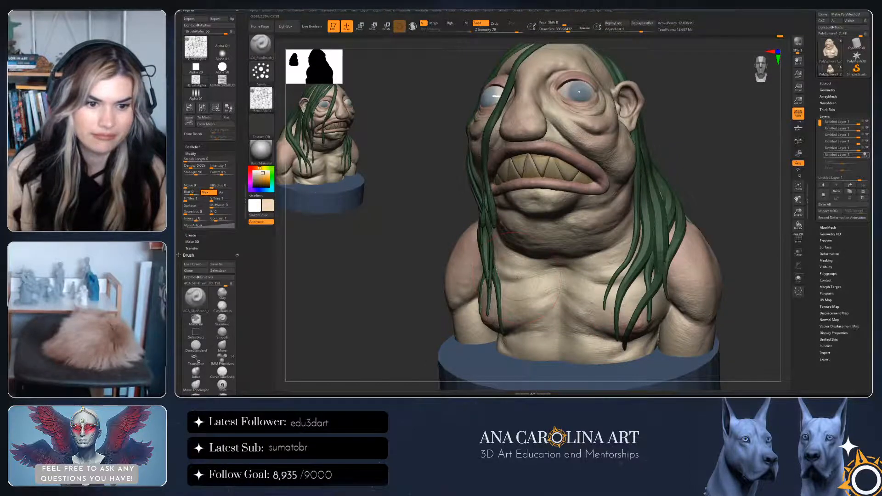
drag(740, 229, 644, 193)
alt+drag(460, 193, 497, 122)
mouse_move(683, 251)
alt+mouse_down()
mouse_move(685, 221)
mouse_move(751, 190)
mouse_move(705, 200)
mouse_move(698, 218)
alt+mouse_up()
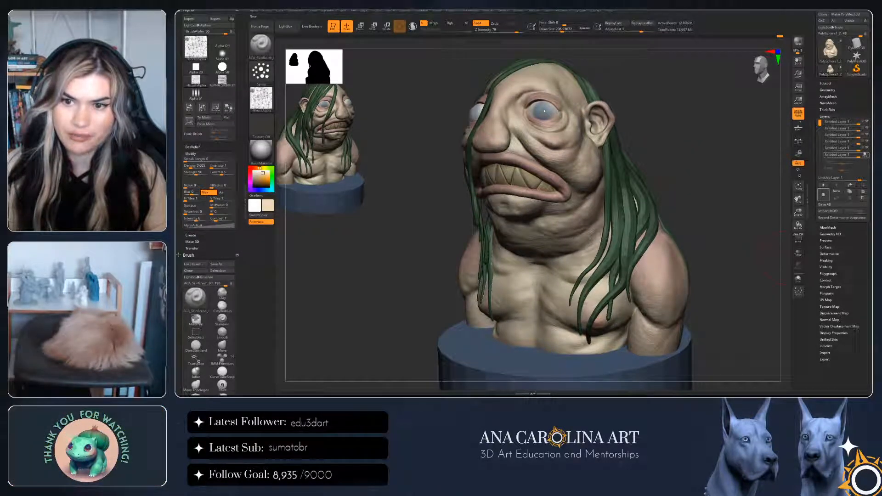
click(837, 191)
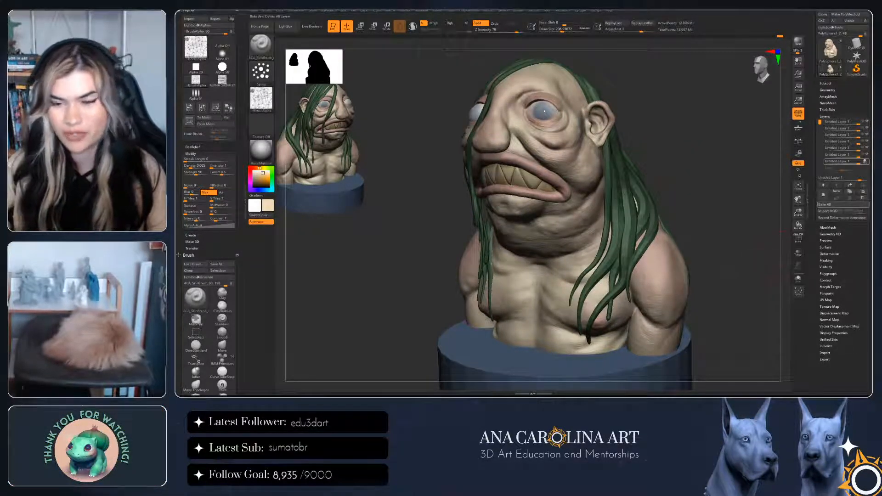
click(827, 293)
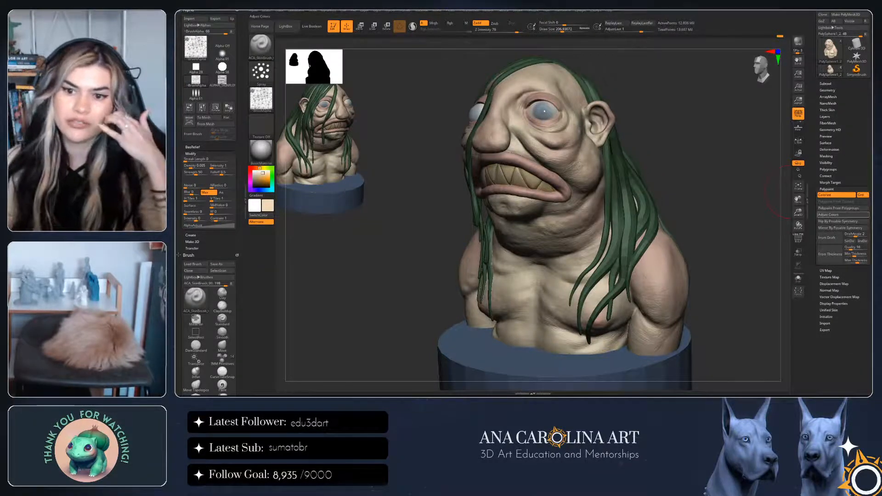
click(828, 215)
drag(735, 262, 703, 262)
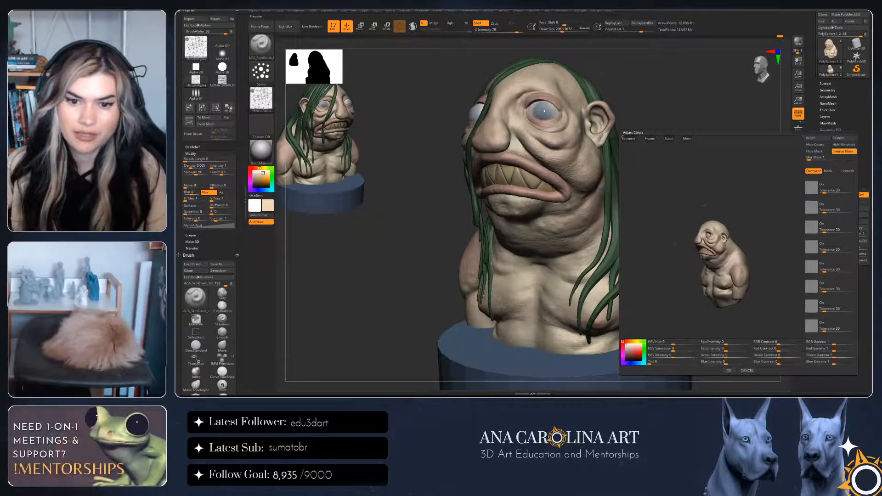
drag(669, 138, 669, 166)
alt+drag(726, 276, 726, 312)
click(726, 362)
text(0.11375)
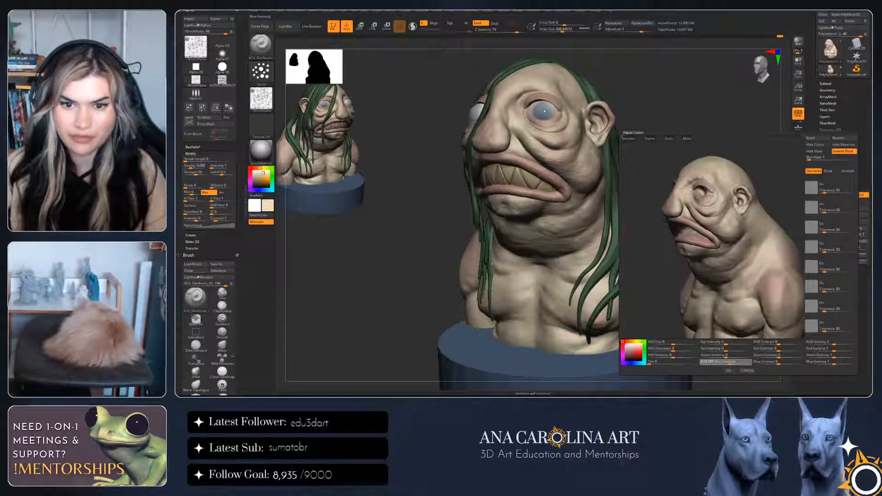
drag(734, 362, 744, 362)
drag(703, 278, 768, 283)
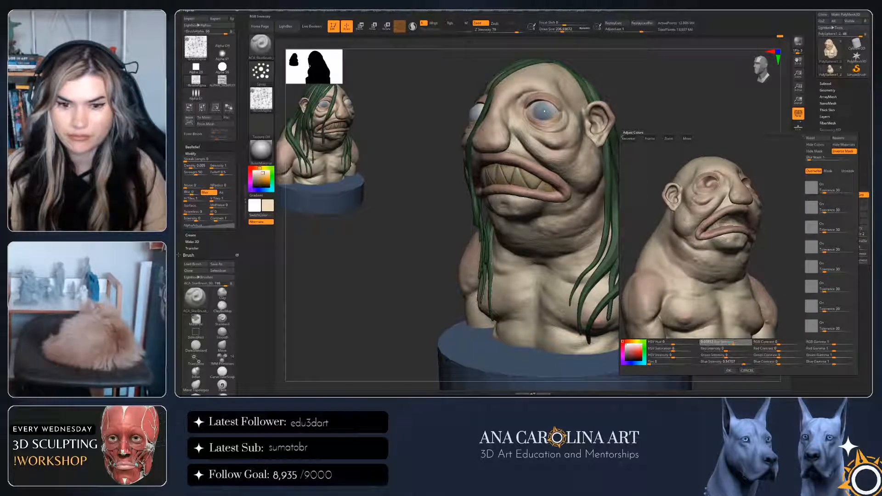
click(747, 371)
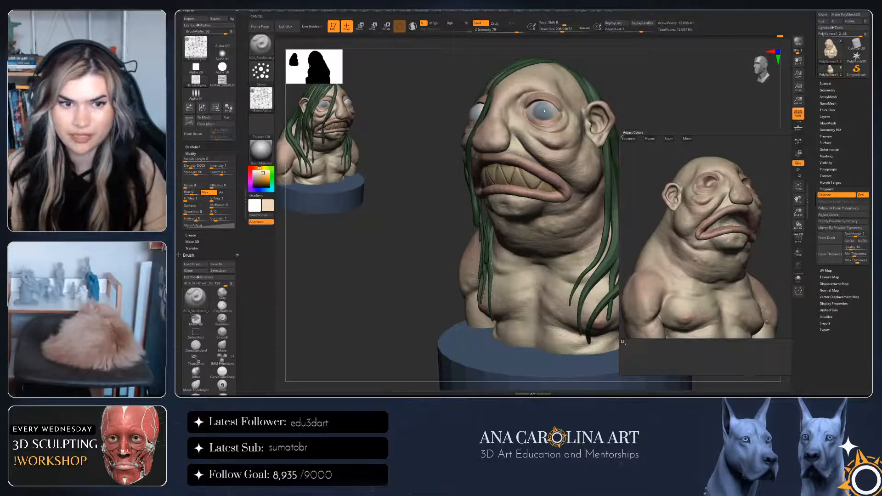
mouse_move(735, 295)
shift+mouse_down()
mouse_move(763, 294)
mouse_move(738, 286)
shift+mouse_up()
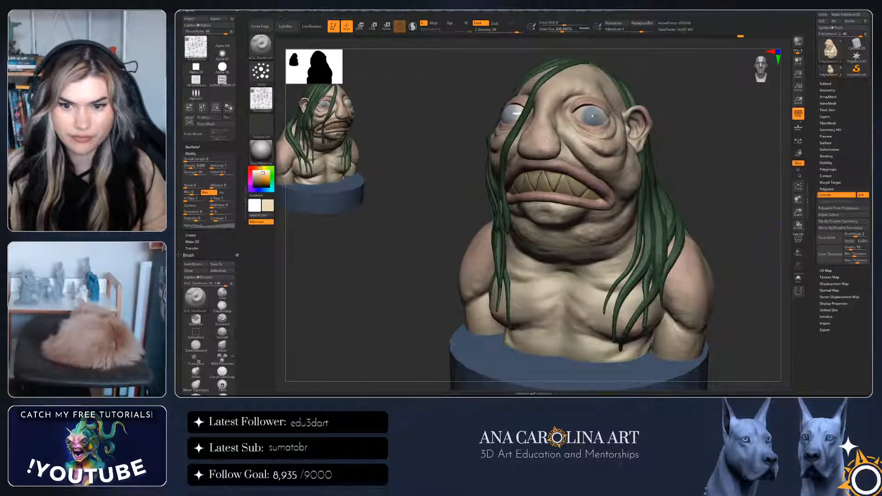
click(827, 214)
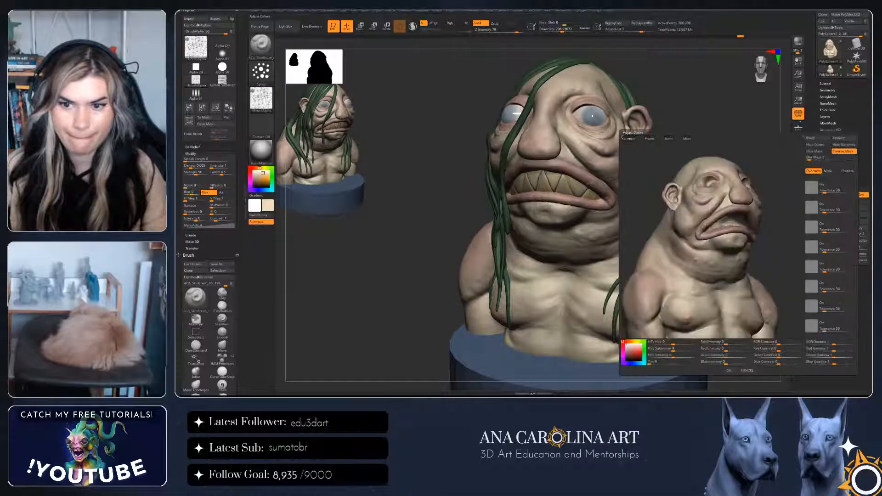
drag(726, 363, 731, 363)
drag(674, 344, 676, 343)
drag(744, 276, 684, 278)
click(747, 371)
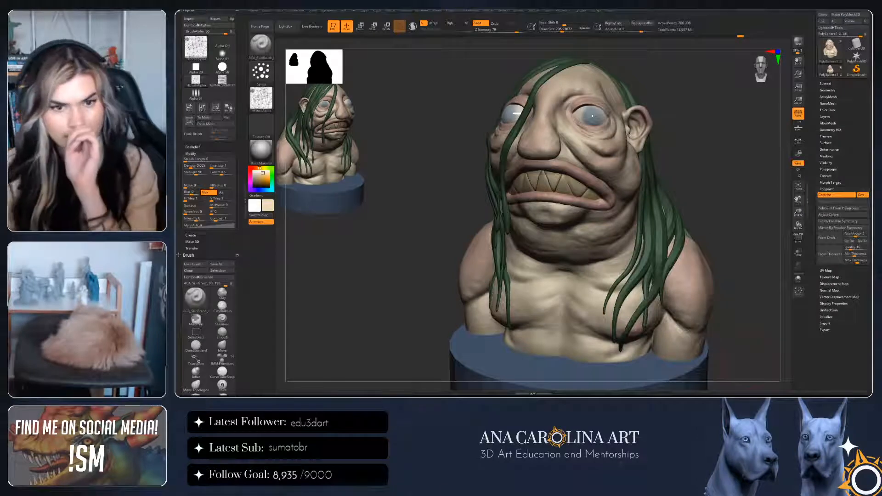
Check the bust from several sides and bring the body back to a higher subdivision level
drag(744, 285, 685, 284)
drag(728, 356, 763, 354)
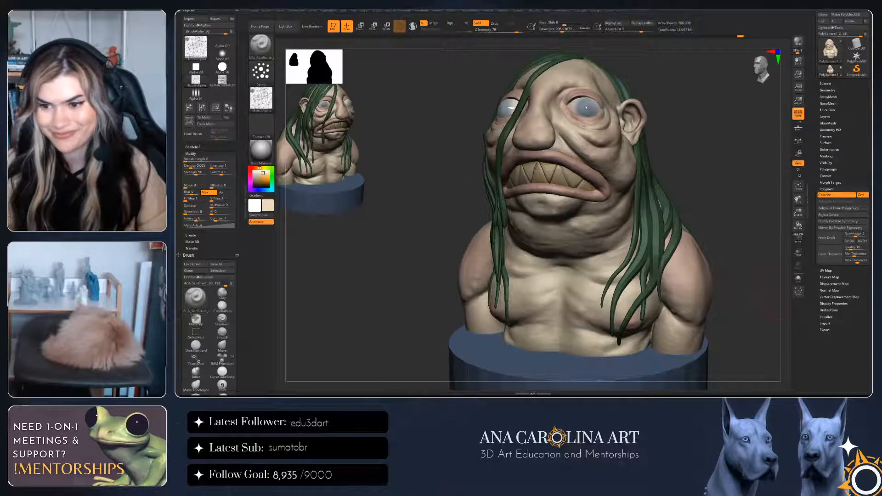
drag(779, 292, 809, 290)
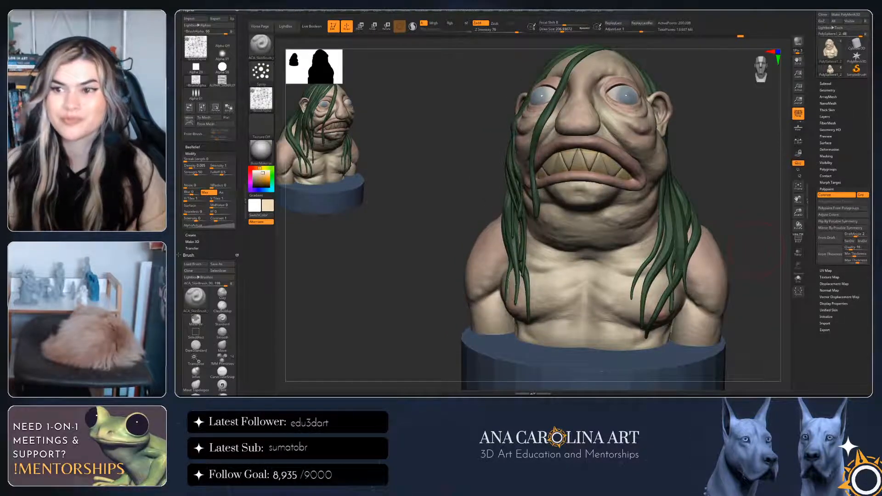
drag(717, 220, 705, 250)
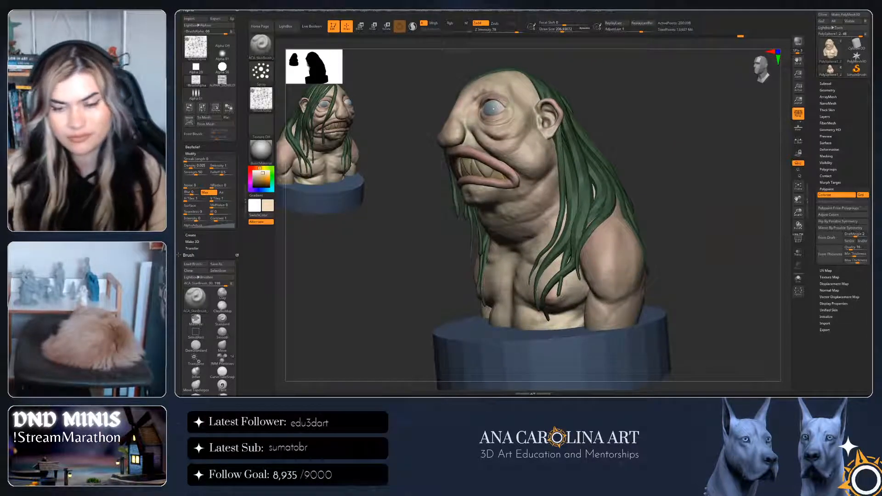
drag(706, 230, 747, 230)
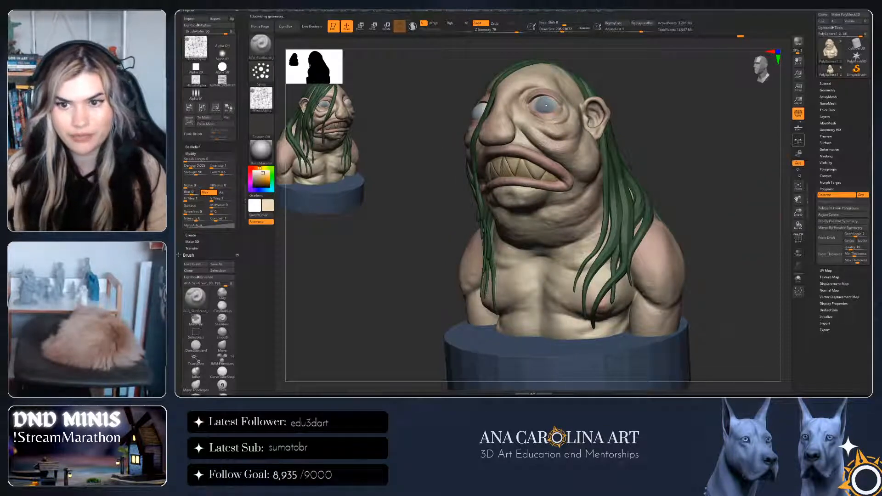
Bake all of the body's sculpting layers and drop the mesh by one subdivision level
click(825, 121)
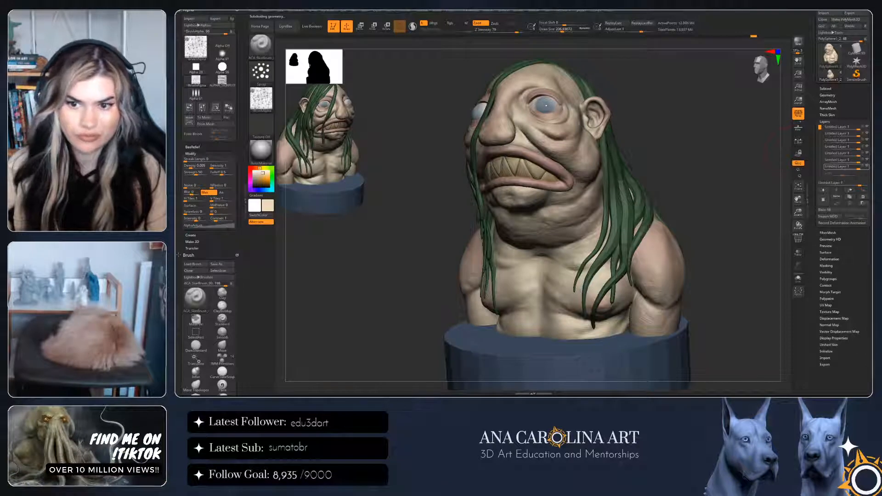
click(828, 210)
drag(712, 271, 744, 271)
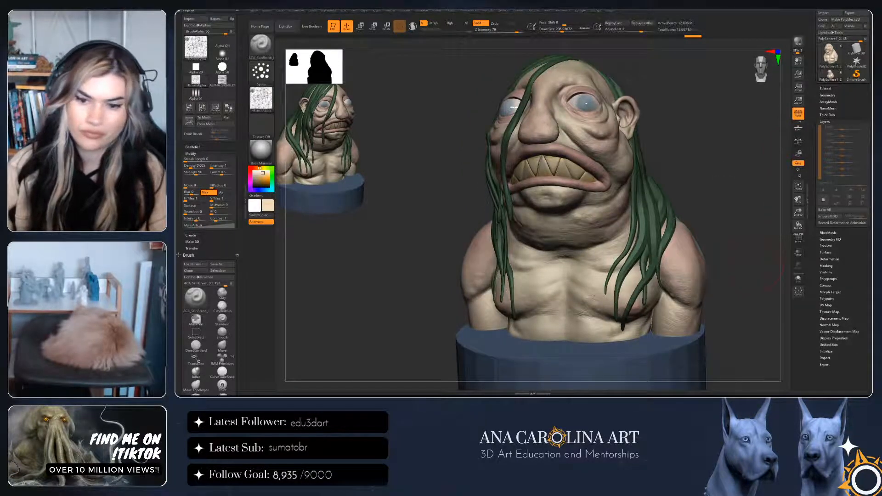
key(shift+d)
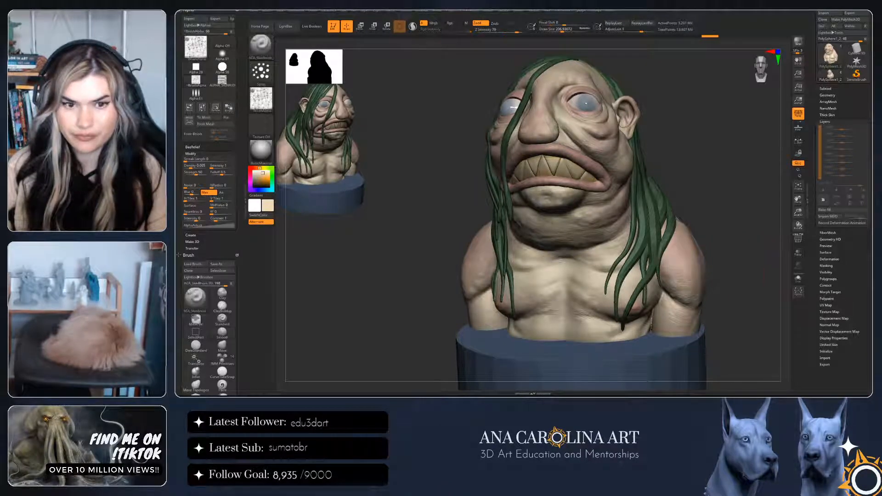
Fine-tune the skin's polypaint with Adjust Colors, shifting its blue and RGB intensity, hue and saturation
click(826, 298)
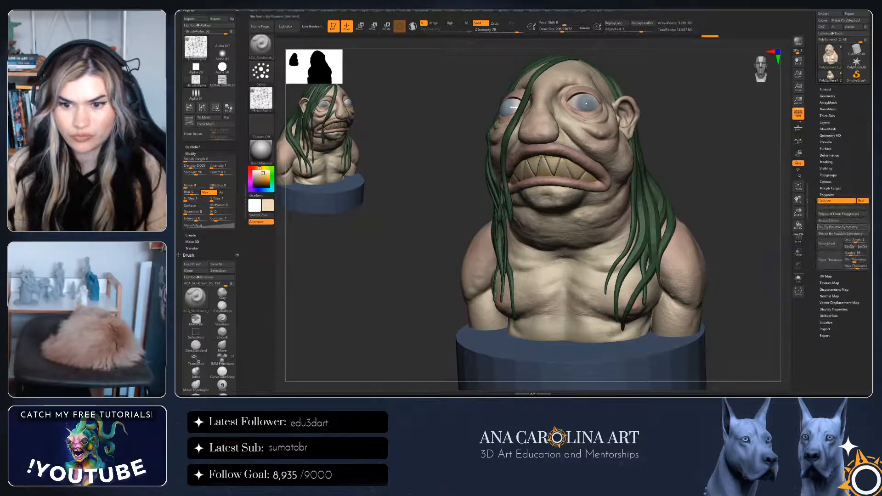
click(830, 221)
drag(726, 363, 733, 363)
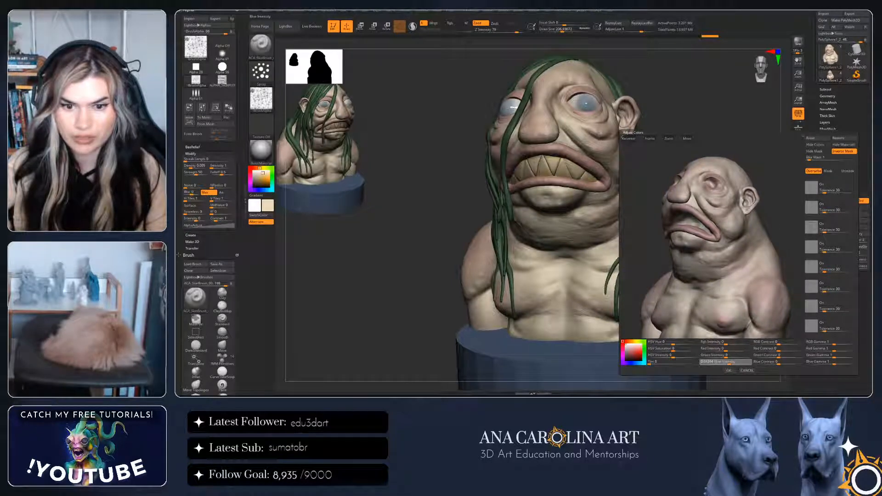
drag(726, 343, 673, 344)
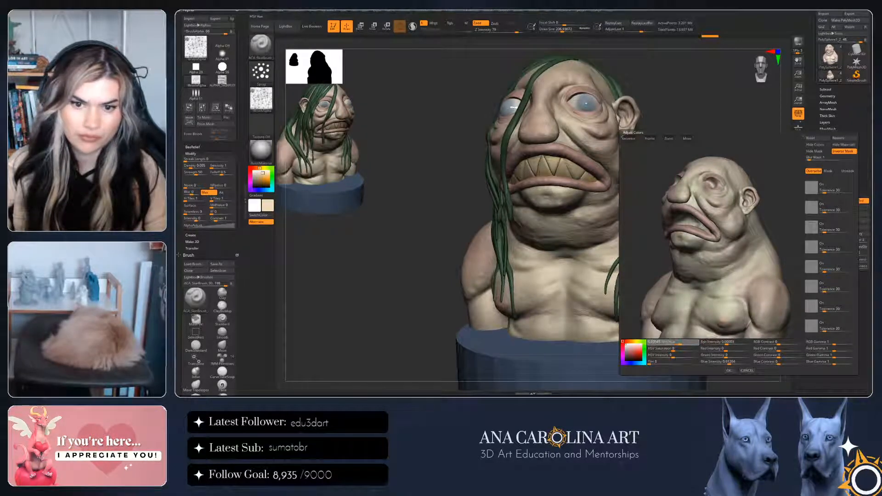
drag(673, 343, 678, 349)
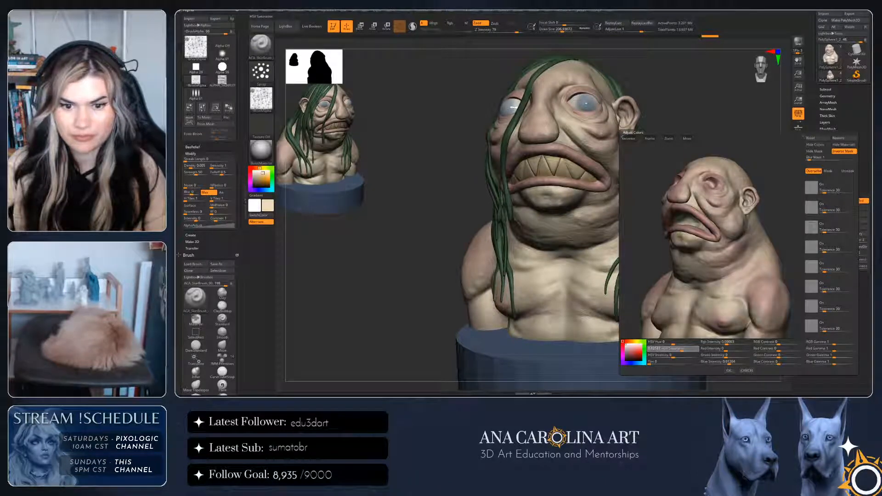
drag(682, 349, 678, 349)
click(674, 355)
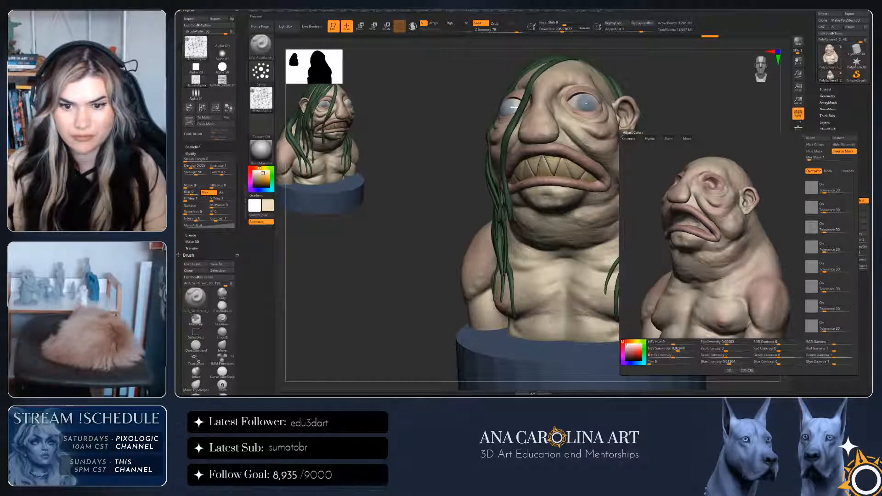
Fine-tune the RGB and blue contrast of the skin's polypaint and close the colour adjustment
click(779, 342)
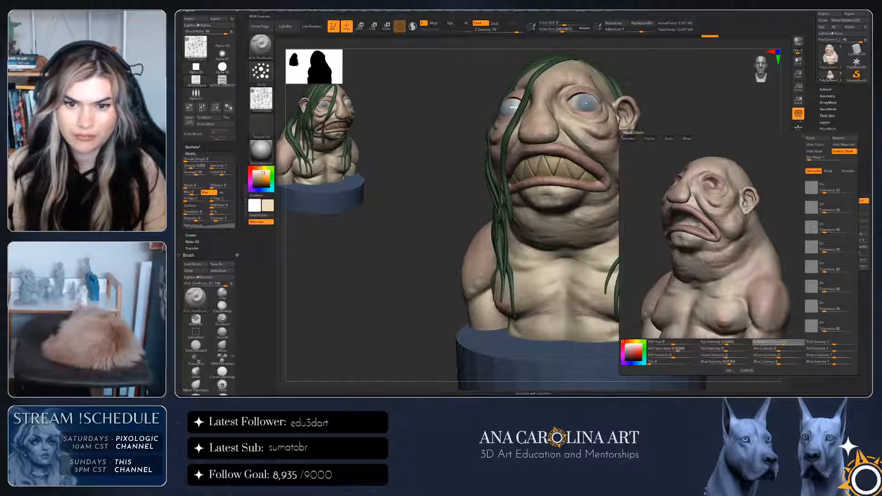
drag(783, 343, 785, 362)
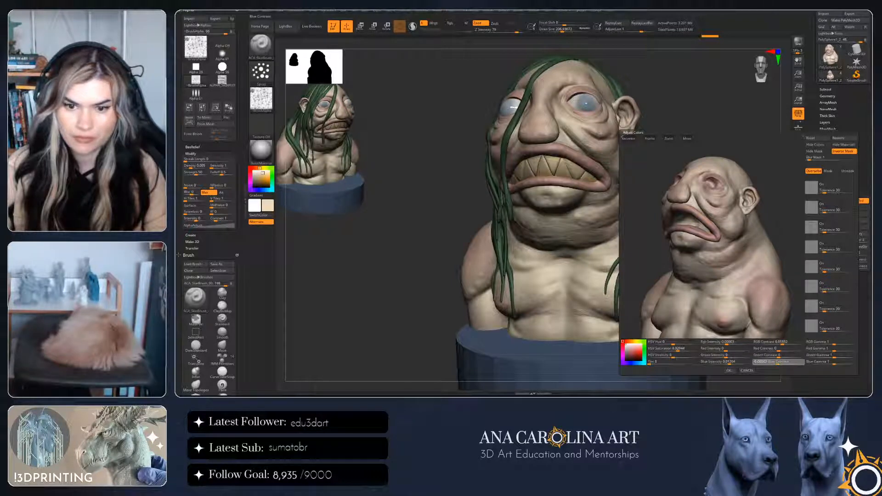
click(747, 371)
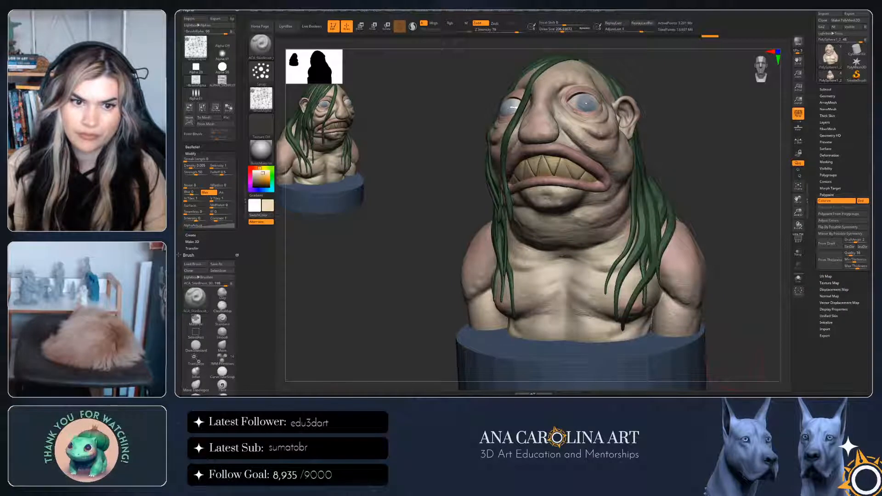
Select the green hair and subdivide its mesh three times to reach subdivision level 4
alt+drag(736, 373, 747, 325)
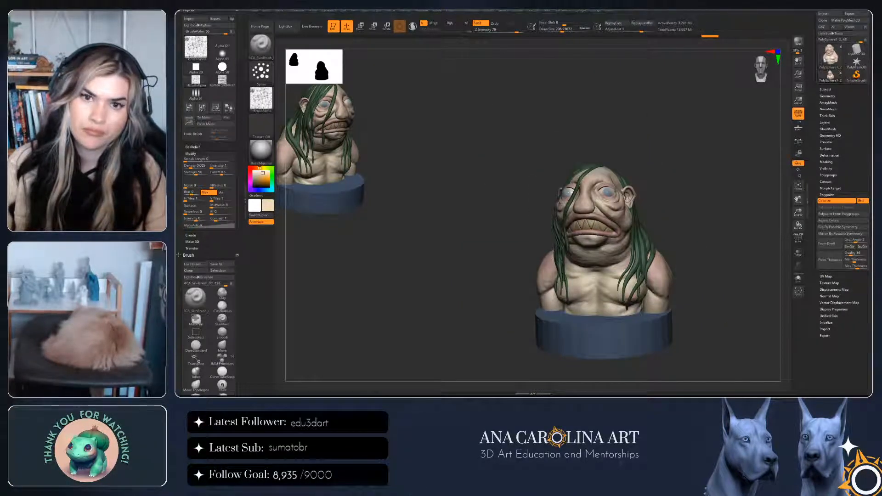
mouse_move(745, 326)
alt+mouse_down()
mouse_move(737, 370)
mouse_move(767, 363)
mouse_move(671, 353)
mouse_move(726, 352)
alt+mouse_up()
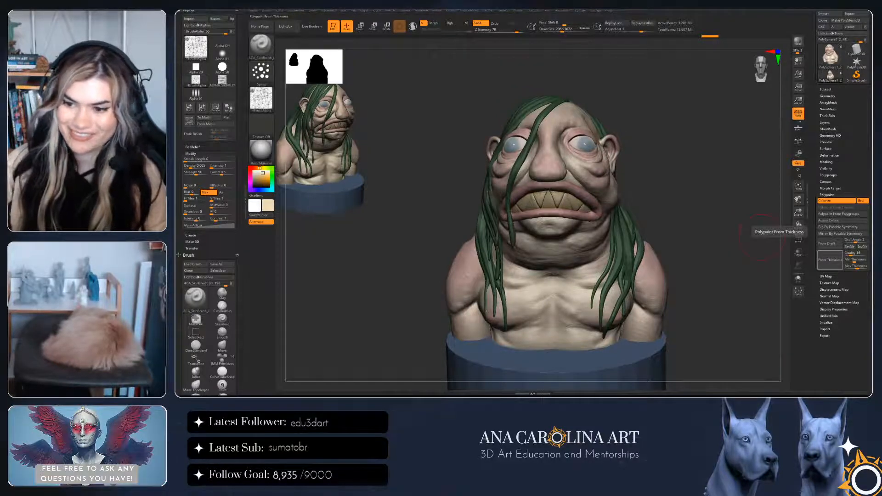
mouse_move(721, 266)
mouse_down()
mouse_move(629, 274)
mouse_move(721, 257)
mouse_up()
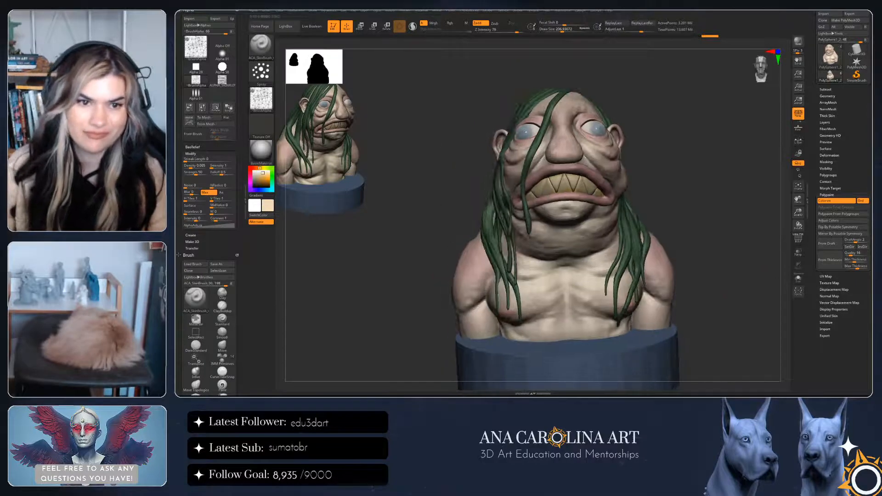
alt+right_drag(560, 97, 542, 93)
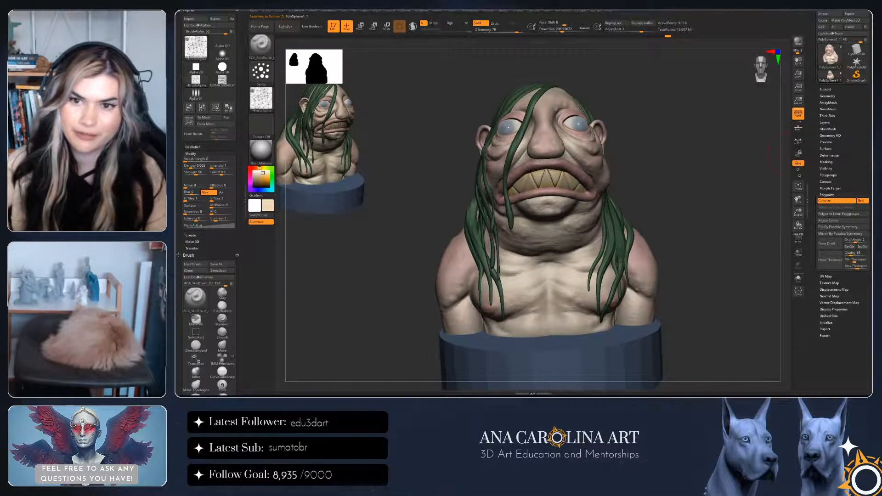
click(826, 89)
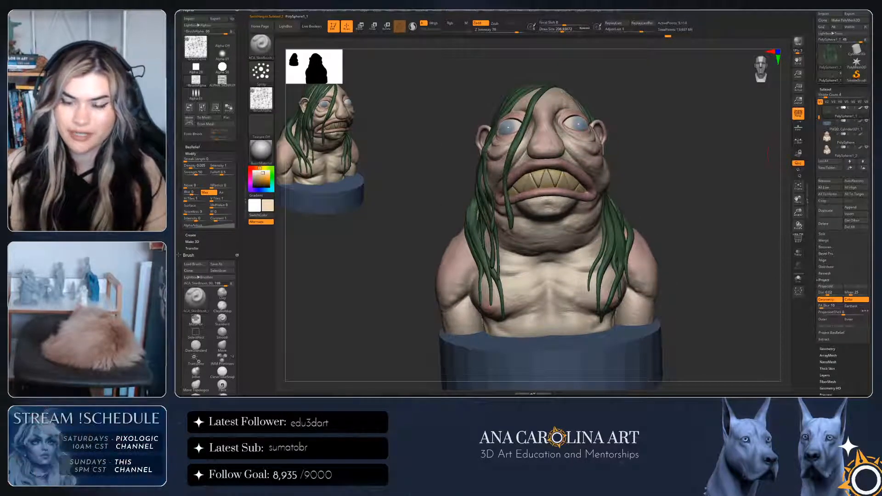
click(828, 323)
click(830, 144)
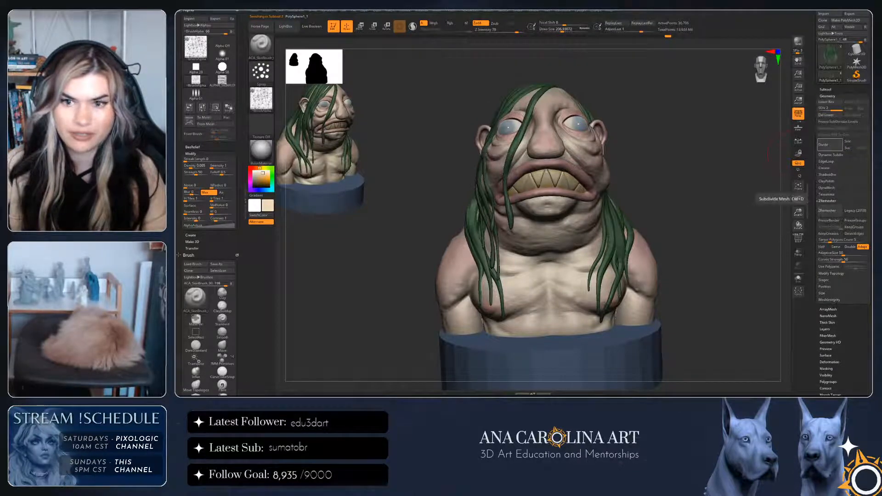
click(830, 145)
click(829, 145)
Smooth the hair strands from the side and enlarge the draw size to about 516
right_drag(652, 193, 716, 198)
drag(303, 246, 428, 272)
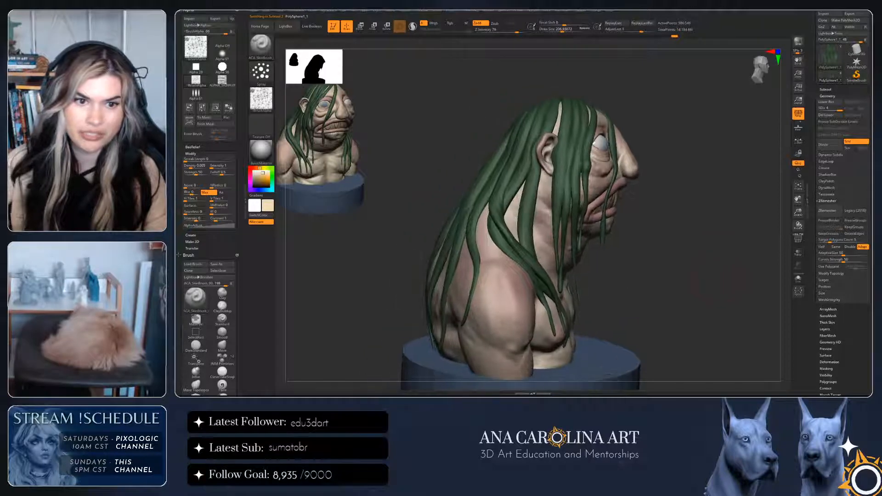
key(shift)
key(shift)
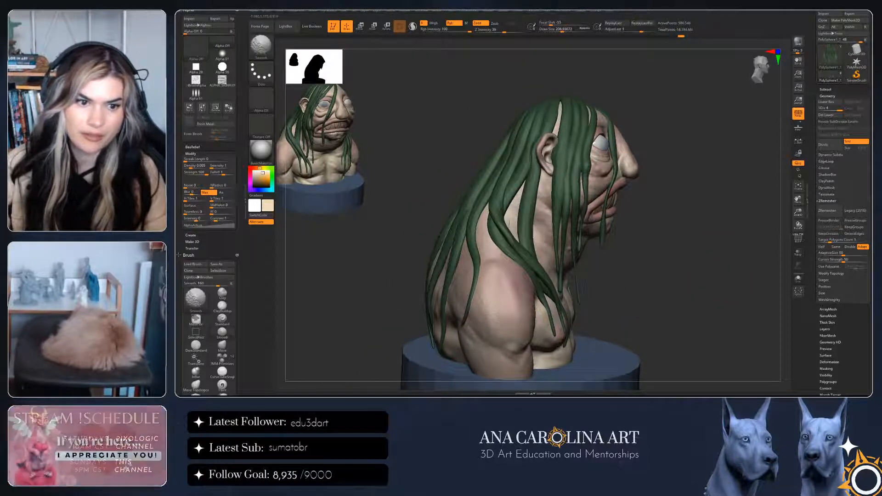
drag(396, 198, 460, 199)
key(space)
drag(467, 230, 482, 229)
mouse_move(565, 257)
mouse_down()
mouse_move(384, 247)
mouse_move(436, 257)
mouse_up()
key(f)
Try the GroomTurbulence brush on the hair, lowering its Z Intensity to 7
key(b)
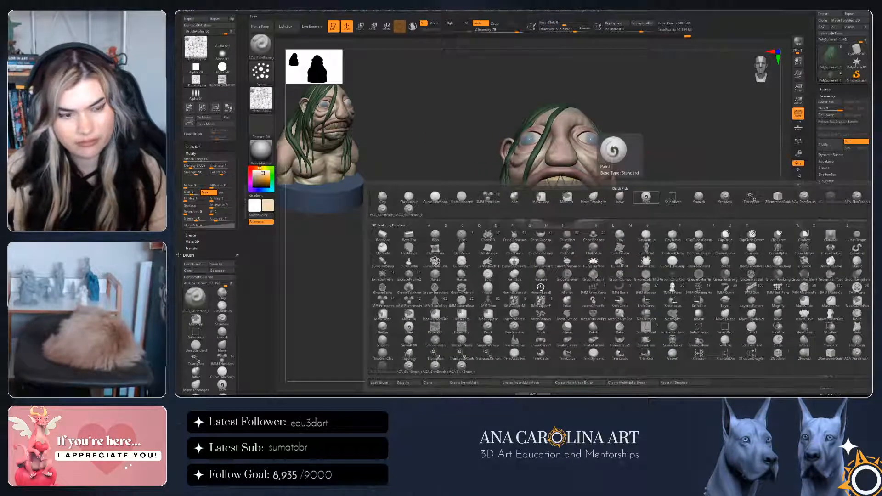
key(g)
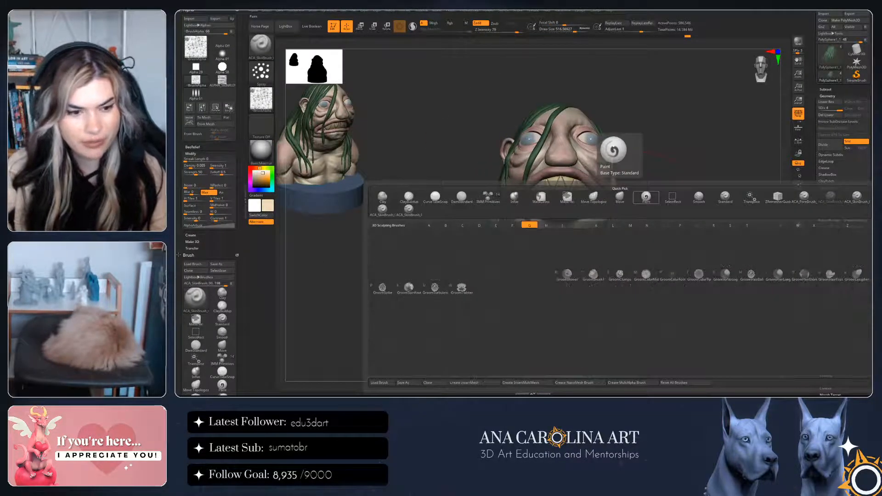
click(435, 287)
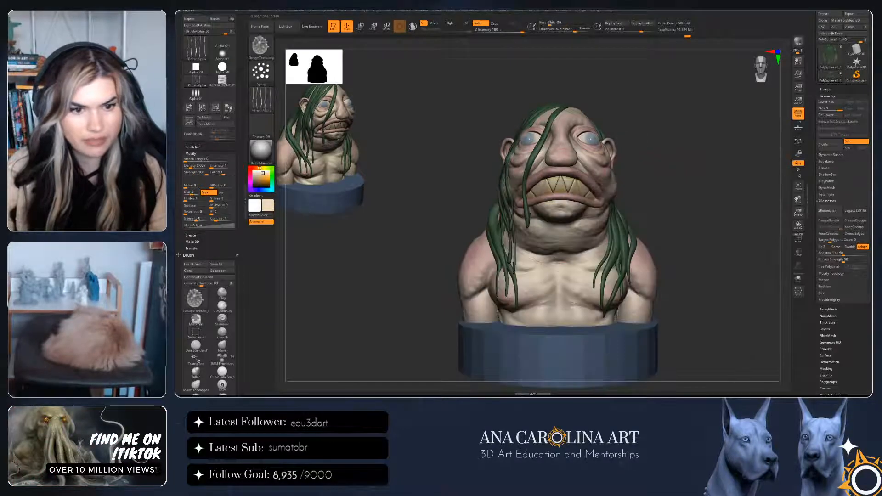
key(ctrl+z)
drag(717, 216, 644, 236)
key(space)
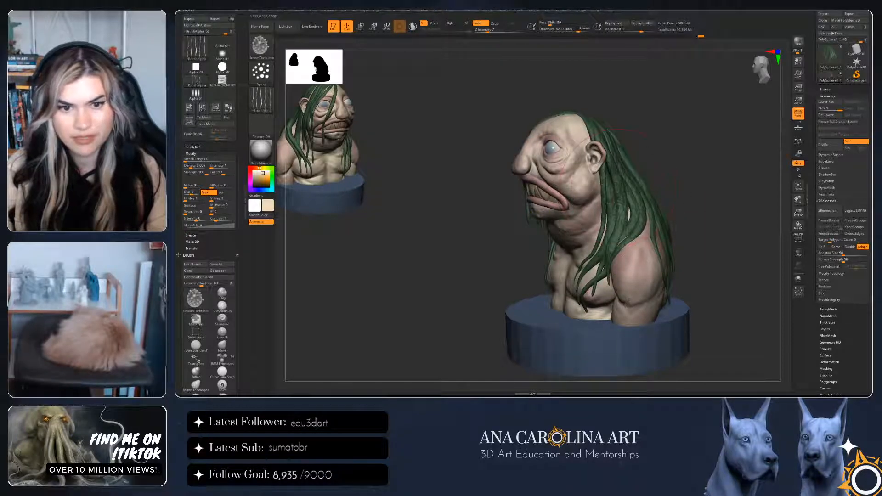
key(ctrl)
mouse_move(686, 197)
mouse_down()
mouse_move(726, 199)
mouse_move(691, 197)
mouse_up()
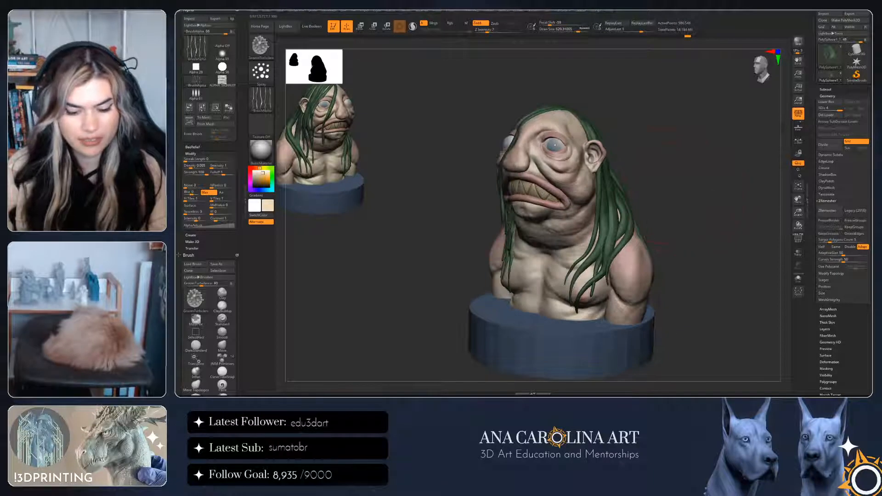
key(b)
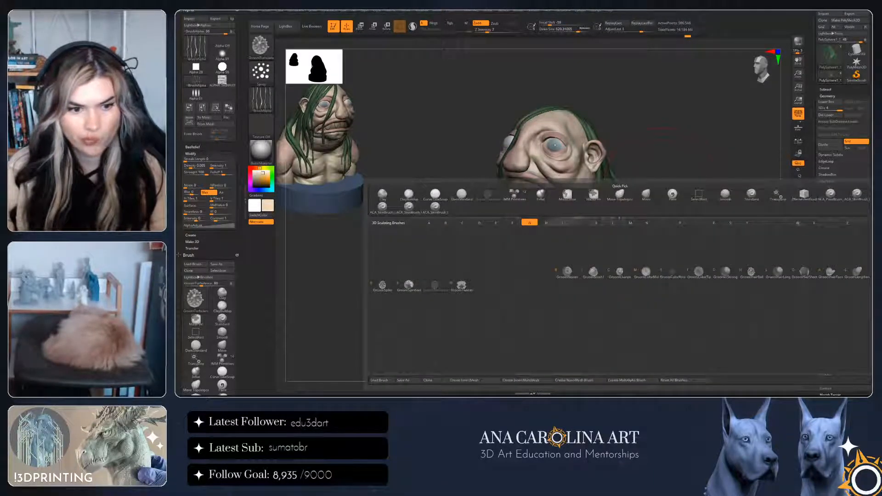
mouse_move(658, 151)
mouse_down()
mouse_move(717, 149)
mouse_move(717, 140)
mouse_move(718, 170)
mouse_move(650, 196)
mouse_move(649, 154)
mouse_move(667, 154)
mouse_up()
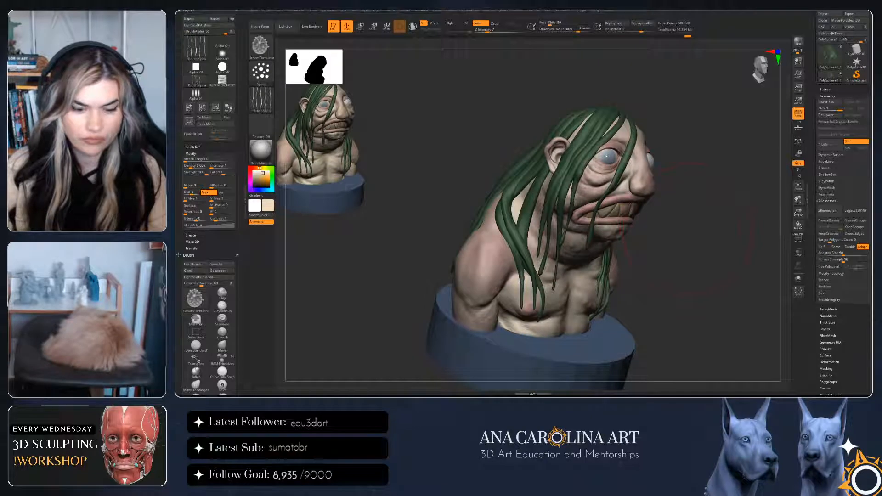
Switch to the DamStandard brush at a draw size of about 177 and carve grooves into the hair beside the bust's right ear
key(b)
key(d)
key(s)
key(space)
mouse_move(683, 222)
mouse_down()
mouse_move(683, 244)
mouse_move(673, 208)
mouse_up()
key(space)
drag(566, 188, 547, 209)
Carve grooves along the strands around the ear and over the bust's right shoulder
drag(689, 239, 688, 260)
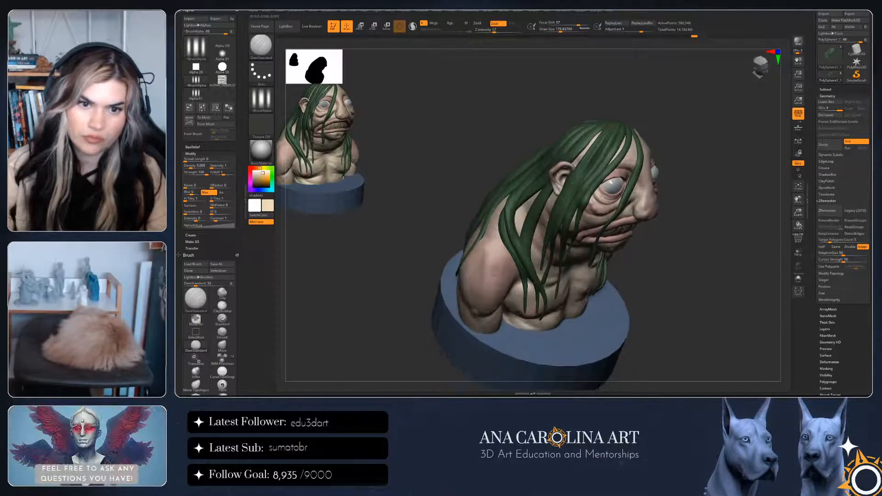
drag(535, 195, 517, 221)
drag(685, 262, 703, 241)
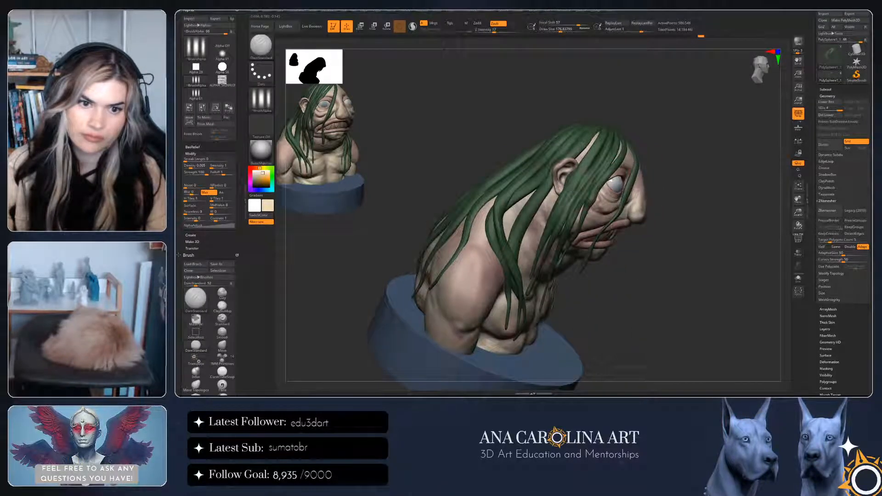
mouse_move(572, 184)
mouse_down()
mouse_move(556, 214)
mouse_move(572, 221)
mouse_up()
Carve grooves along the strands crossing the forehead and framing the face
mouse_move(693, 262)
mouse_down()
mouse_move(667, 238)
mouse_move(690, 258)
mouse_up()
drag(627, 159, 615, 169)
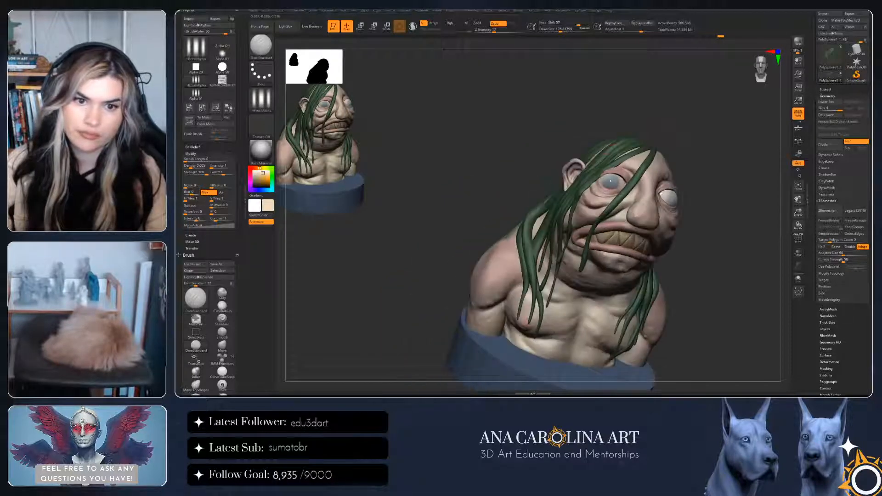
mouse_move(689, 267)
mouse_down()
mouse_move(744, 281)
mouse_move(726, 243)
mouse_up()
drag(594, 225, 620, 189)
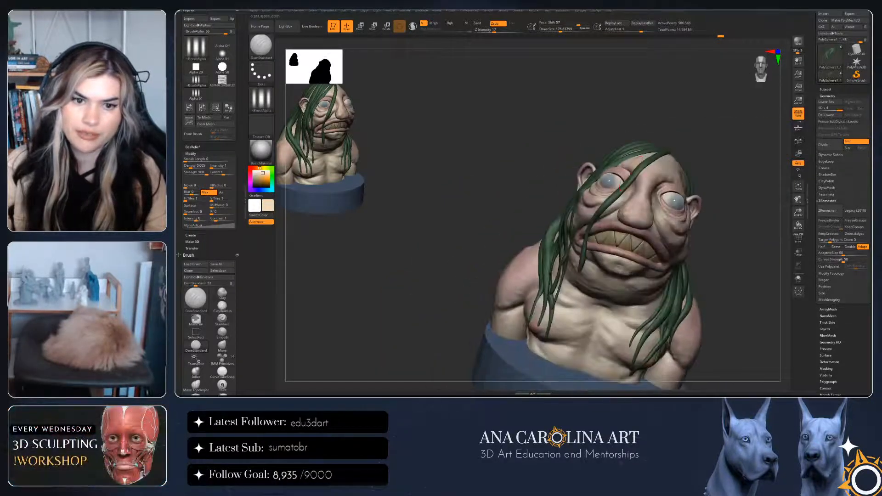
drag(657, 153, 618, 190)
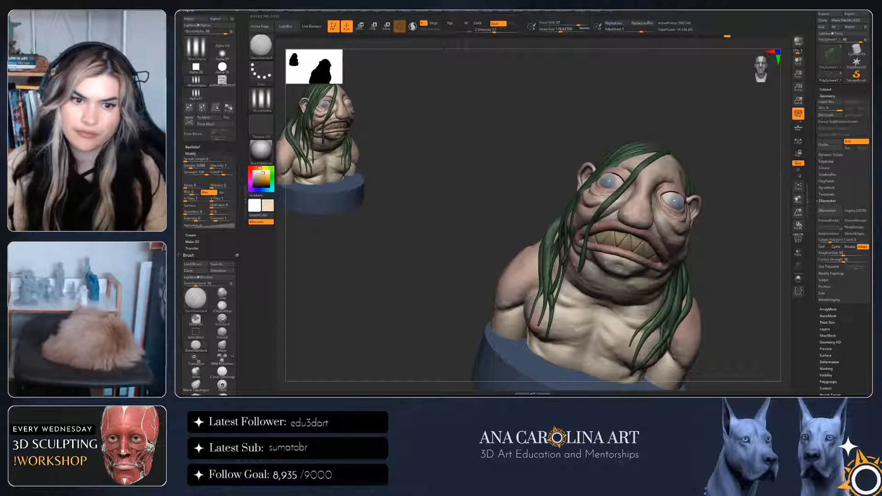
Carve grooves along the strands falling behind the left ear and over the bust's left shoulder
drag(744, 230, 646, 209)
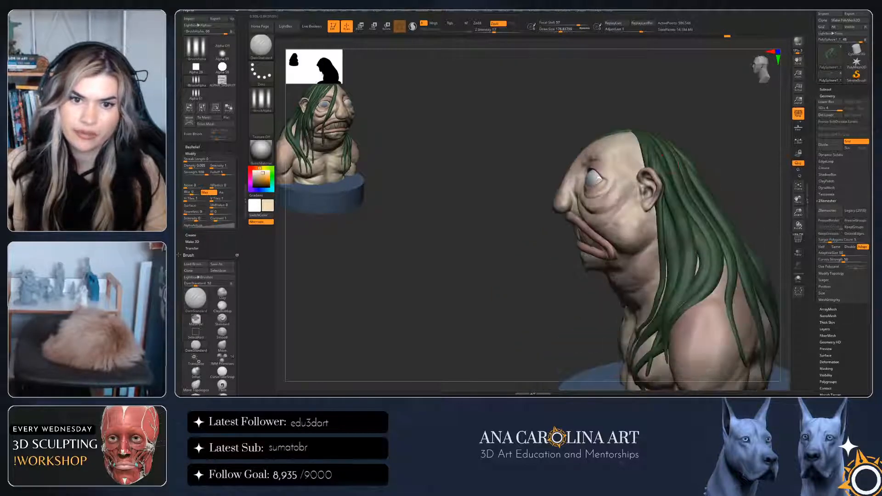
alt+drag(529, 299, 551, 271)
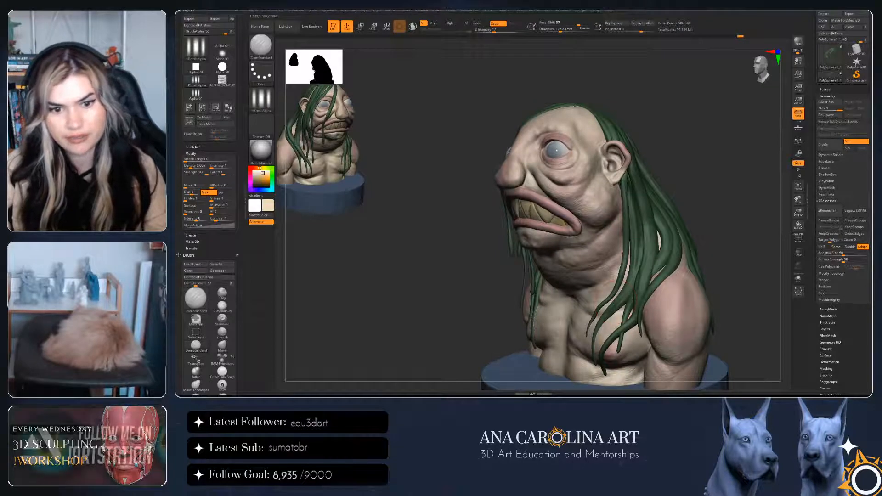
drag(643, 311, 642, 321)
drag(703, 177, 643, 174)
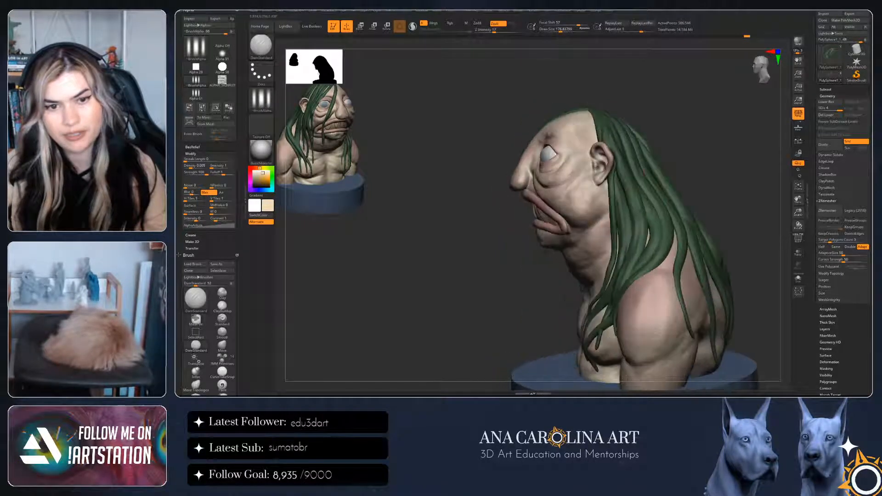
mouse_move(666, 207)
mouse_down()
mouse_move(660, 265)
mouse_move(644, 272)
mouse_up()
drag(543, 278, 611, 280)
drag(672, 271, 644, 332)
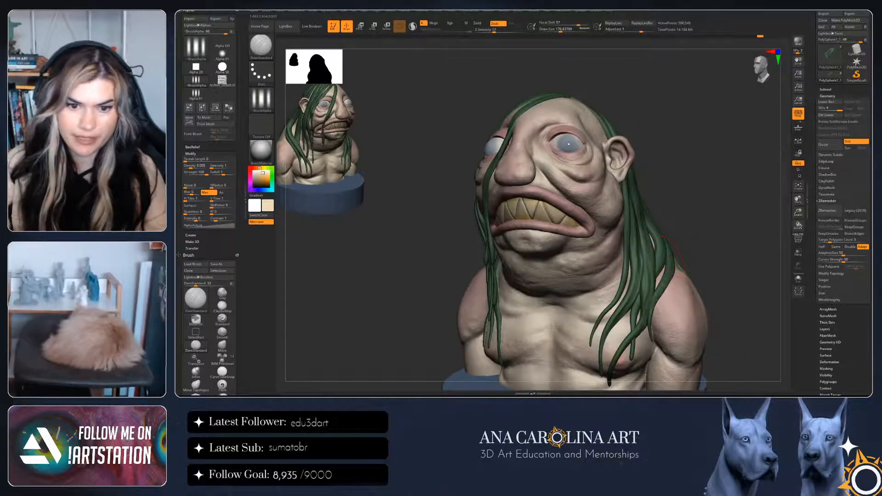
Deepen the separation between the strands on the bust's left chest, shoulder and side of the head
mouse_move(717, 252)
mouse_down()
mouse_move(643, 255)
mouse_move(631, 287)
mouse_up()
drag(533, 276, 607, 271)
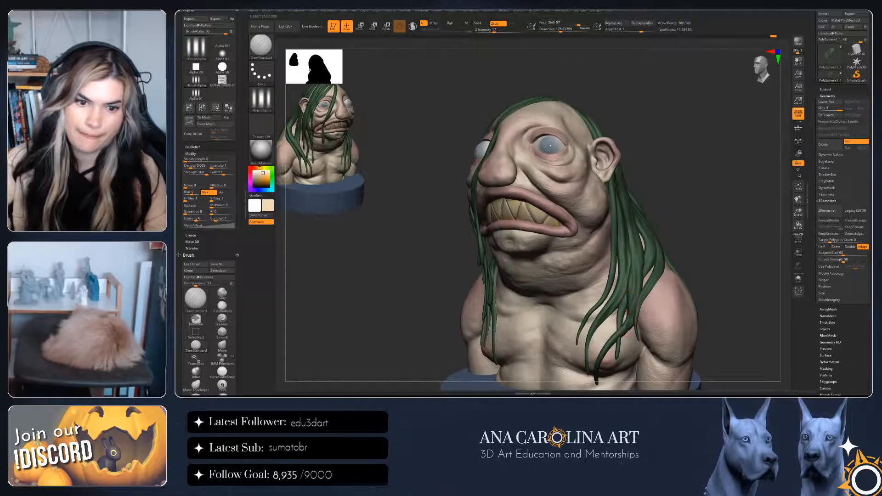
drag(629, 313, 611, 346)
drag(731, 260, 602, 257)
mouse_move(689, 239)
mouse_down()
mouse_move(644, 237)
mouse_move(617, 309)
mouse_up()
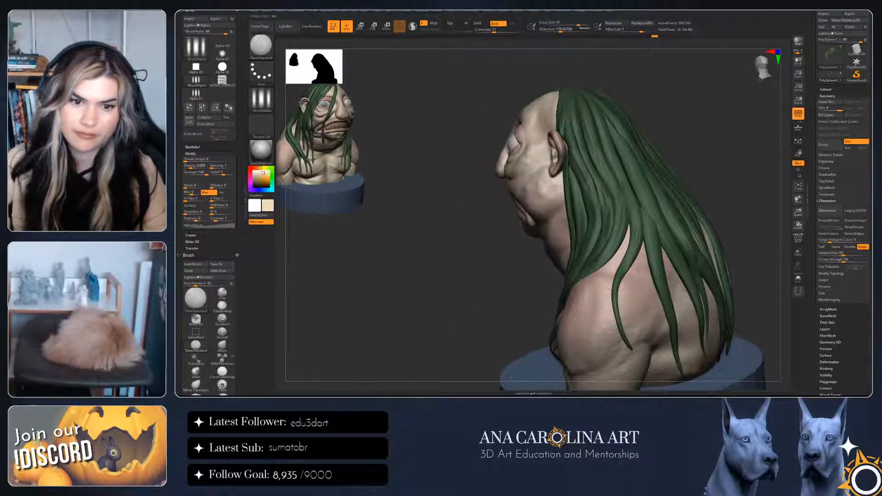
drag(645, 216, 658, 274)
Enlarge the DamStandard draw size to about 200 and carve long grooves down the hair on the back of the head
drag(749, 234, 650, 240)
key(space)
drag(646, 187, 653, 187)
mouse_move(597, 189)
mouse_down()
mouse_move(603, 242)
mouse_move(628, 288)
mouse_up()
drag(644, 257, 669, 313)
mouse_move(756, 267)
mouse_down()
mouse_move(719, 268)
mouse_move(695, 310)
mouse_up()
mouse_move(580, 166)
mouse_down()
mouse_move(590, 227)
mouse_move(611, 250)
mouse_move(649, 353)
mouse_up()
drag(601, 272, 629, 373)
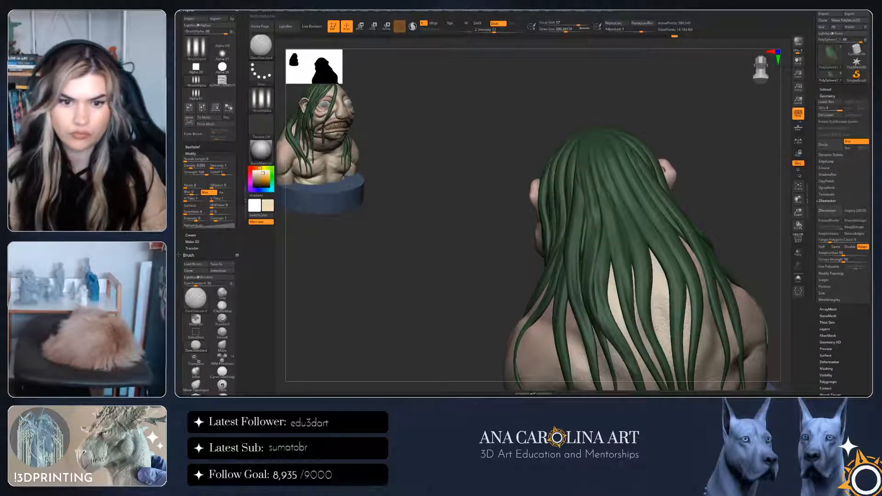
Carve long grooves from the crown down the strands on the back of the head and over the upper back
drag(616, 182, 646, 344)
drag(749, 203, 712, 209)
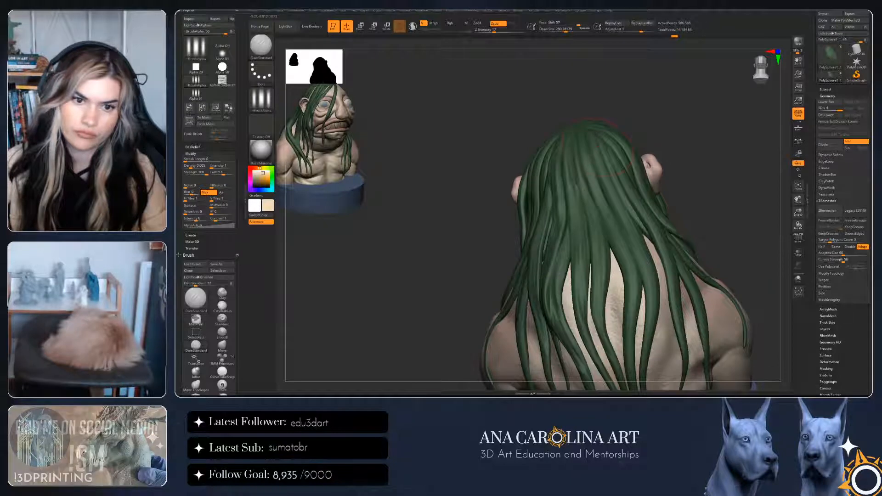
mouse_move(597, 164)
mouse_down()
mouse_move(623, 232)
mouse_move(648, 377)
mouse_up()
drag(744, 207, 685, 202)
drag(556, 142, 580, 306)
key(ctrl+z)
mouse_move(560, 154)
mouse_down()
mouse_move(581, 219)
mouse_move(577, 335)
mouse_up()
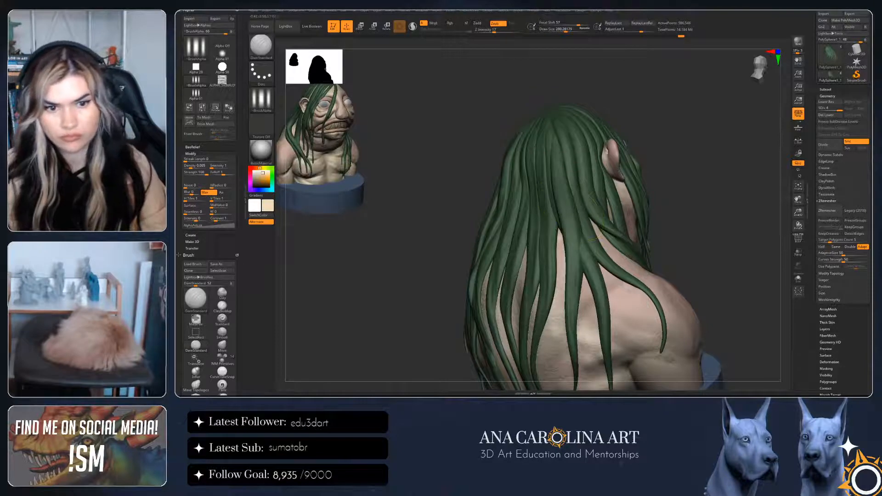
Carve grooves along the strands behind the bust's right ear and on the right side of the head
drag(580, 237, 611, 331)
drag(736, 203, 689, 200)
drag(600, 126, 605, 202)
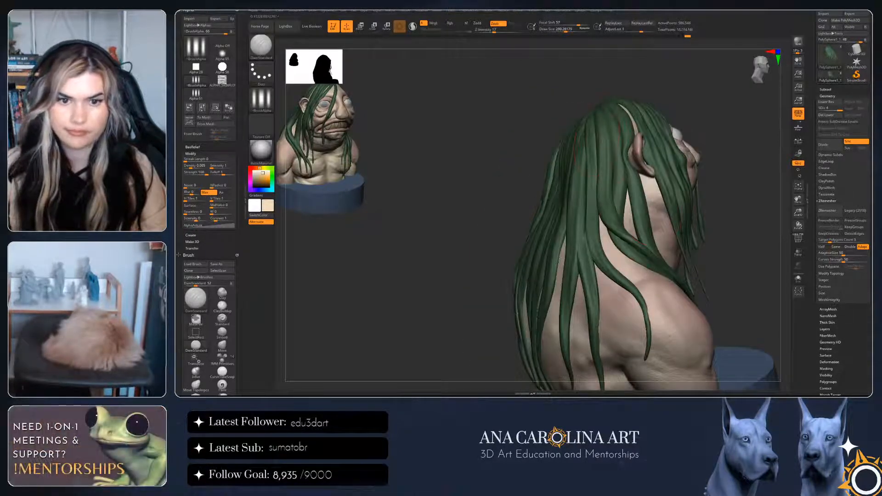
drag(740, 202, 698, 210)
drag(612, 134, 609, 191)
drag(745, 204, 708, 207)
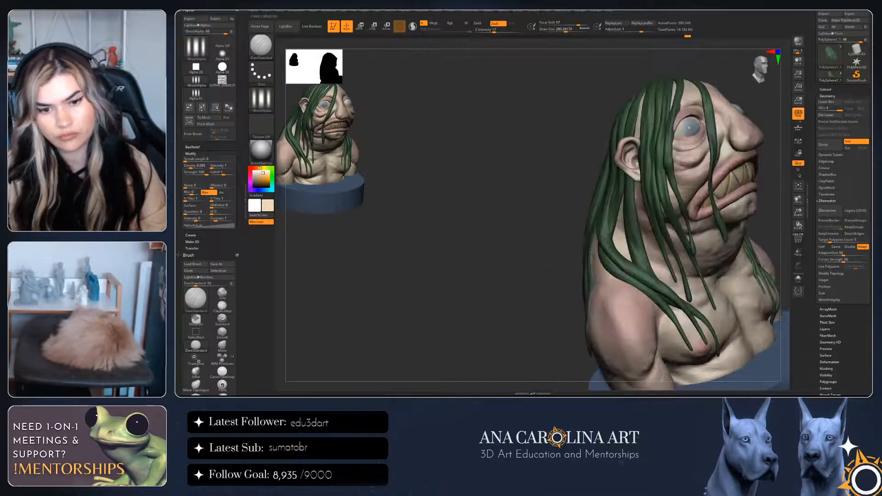
Try the SoftConcrete brush on the hair strands falling over the bust's right shoulder
right_drag(631, 270, 552, 216)
ctrl+right_drag(708, 295, 689, 243)
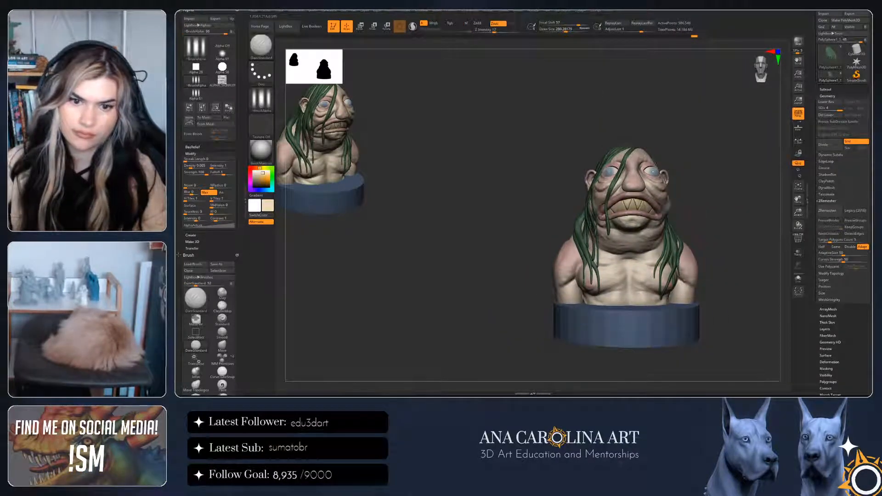
mouse_move(545, 228)
right_down()
mouse_move(538, 230)
mouse_move(536, 262)
right_up()
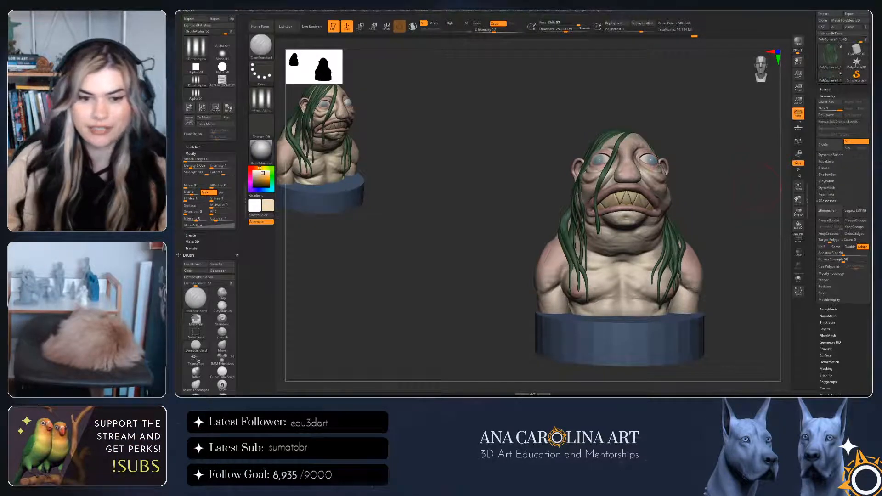
mouse_move(658, 229)
right_down()
mouse_move(694, 232)
mouse_move(668, 235)
right_up()
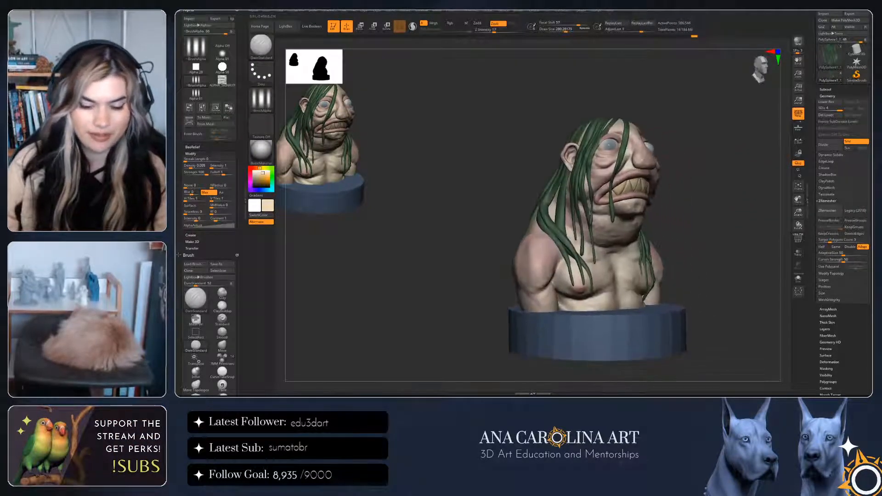
key(b)
key(s)
key(f)
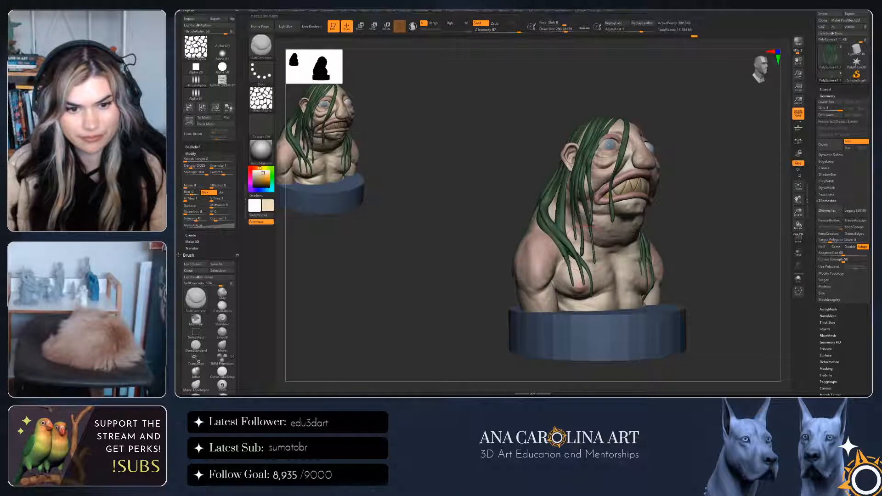
key(s)
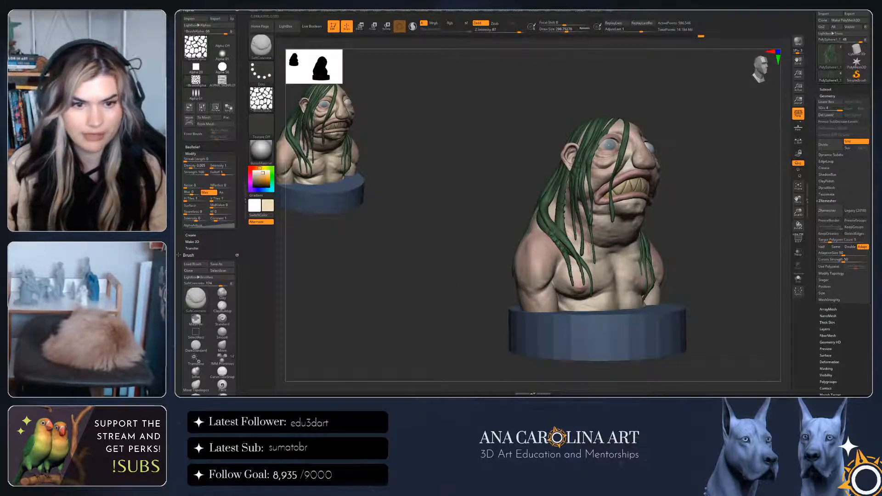
mouse_move(574, 253)
right_down()
mouse_move(519, 250)
mouse_move(587, 245)
right_up()
key(ctrl+z)
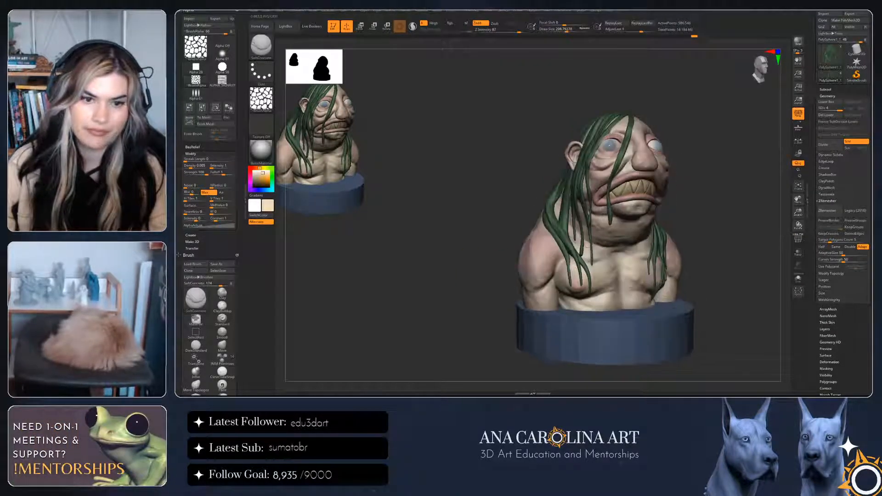
key(ctrl+z)
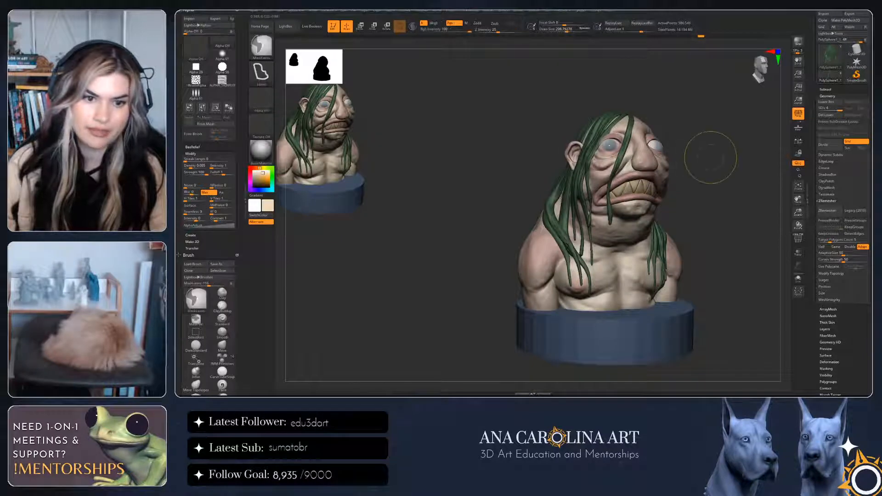
key(ctrl+z)
Choose the Spiral brush and turn on Topological auto masking for it
key(b)
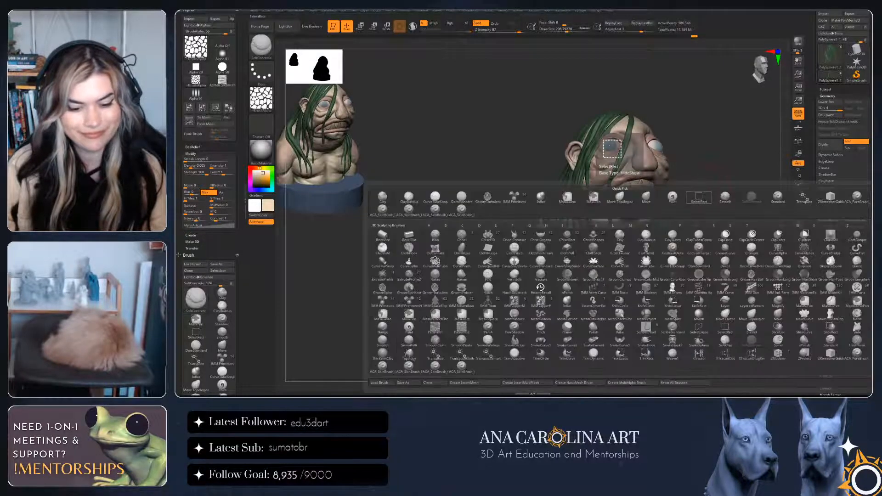
key(ctrl+shift)
key(s)
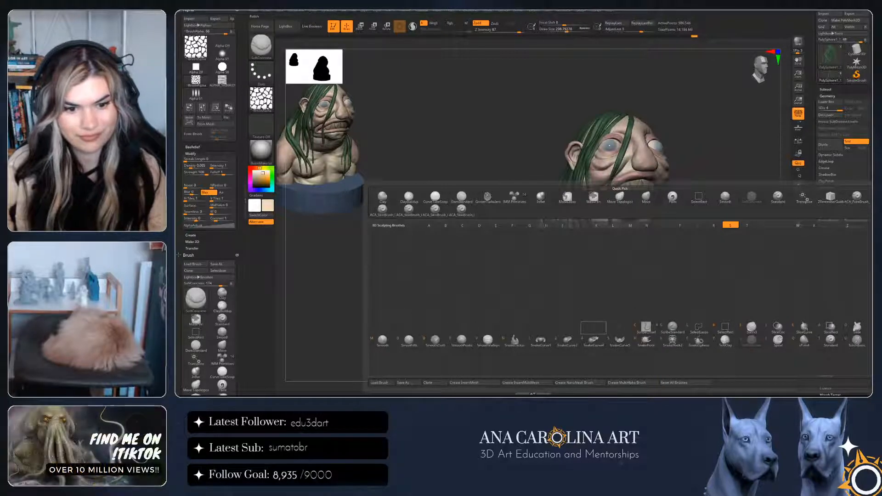
click(778, 340)
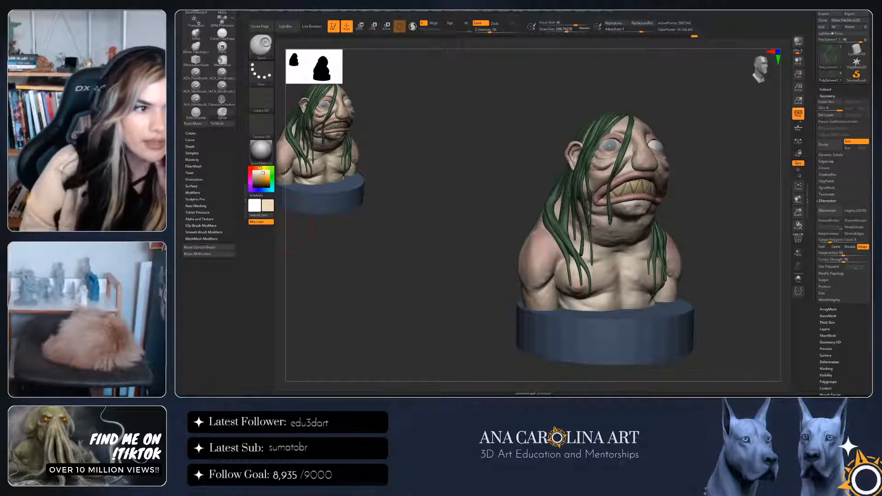
click(195, 206)
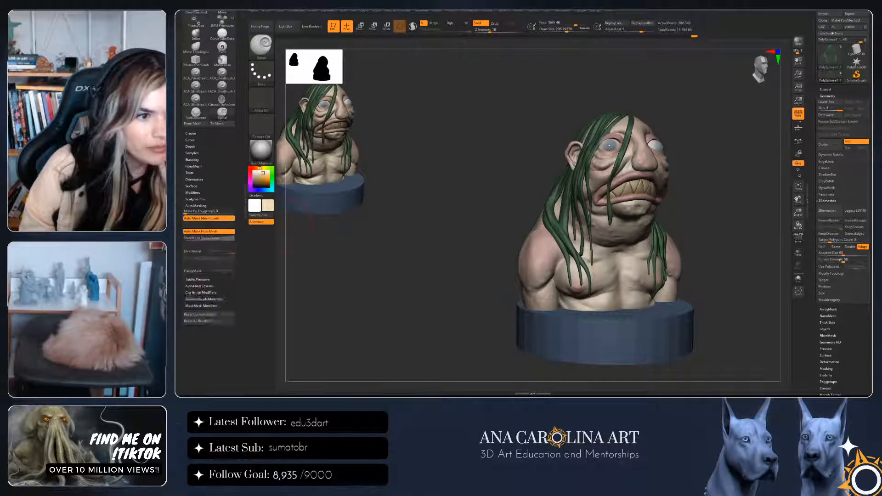
Enlarge the Spiral brush's draw size to about 525
key(space)
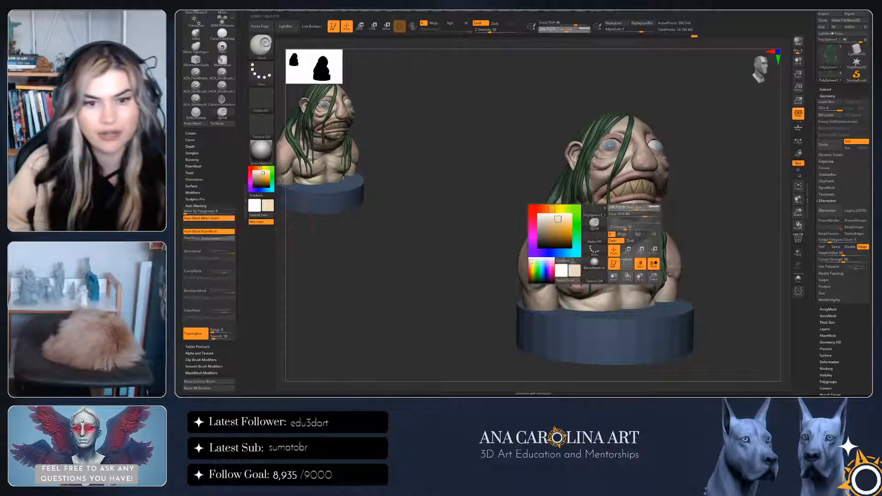
drag(614, 225, 620, 225)
drag(768, 258, 694, 260)
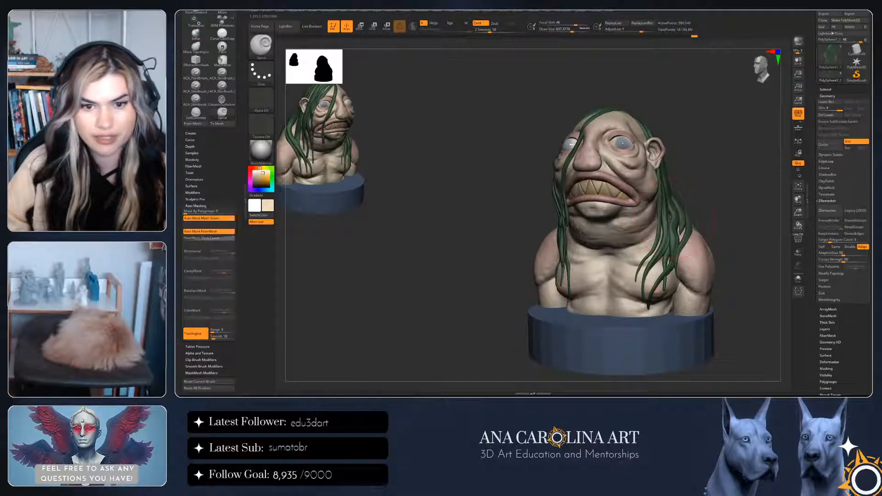
key(space)
drag(654, 213, 659, 214)
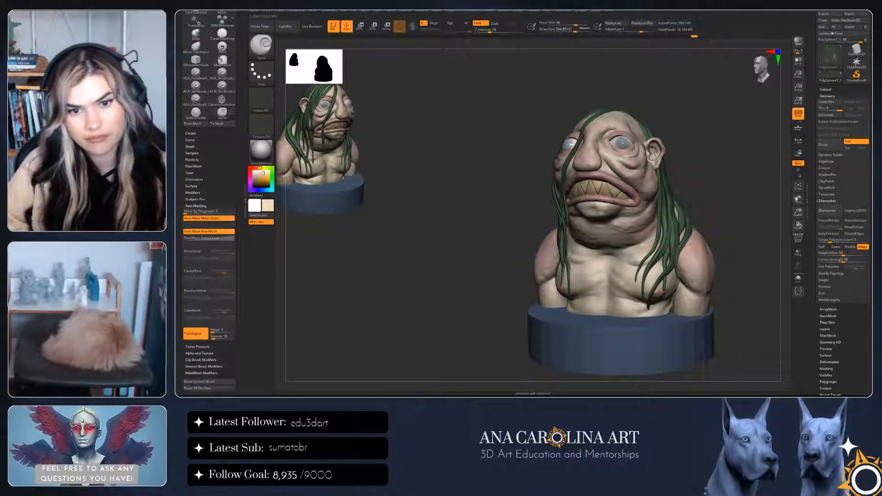
Twist the strands hanging down the middle of the upper back with the Spiral brush
drag(753, 230, 698, 227)
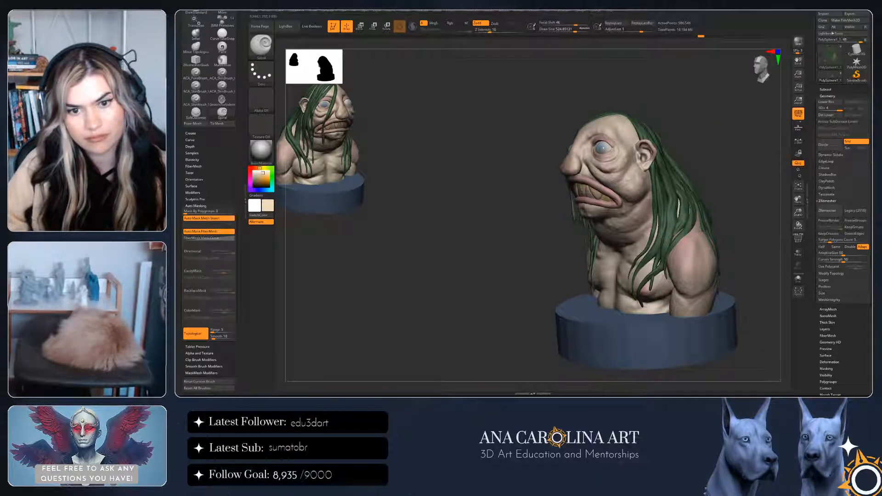
drag(759, 216, 726, 214)
drag(774, 195, 720, 189)
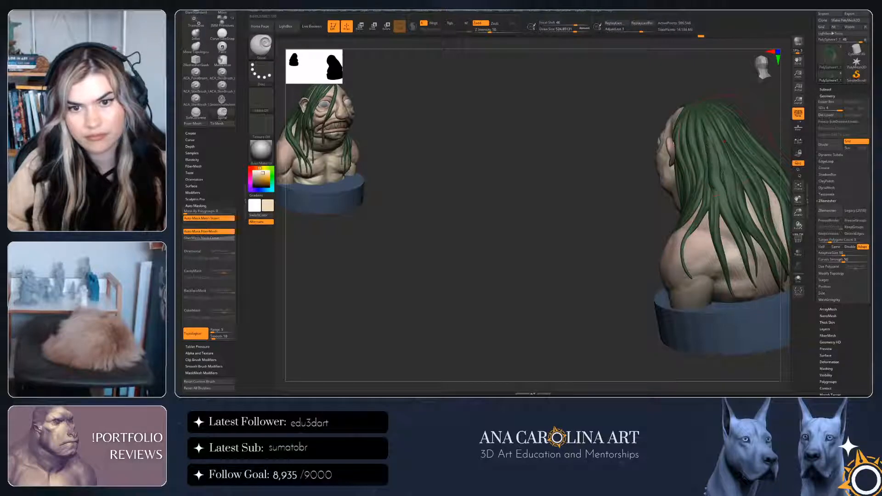
right_drag(769, 182, 717, 190)
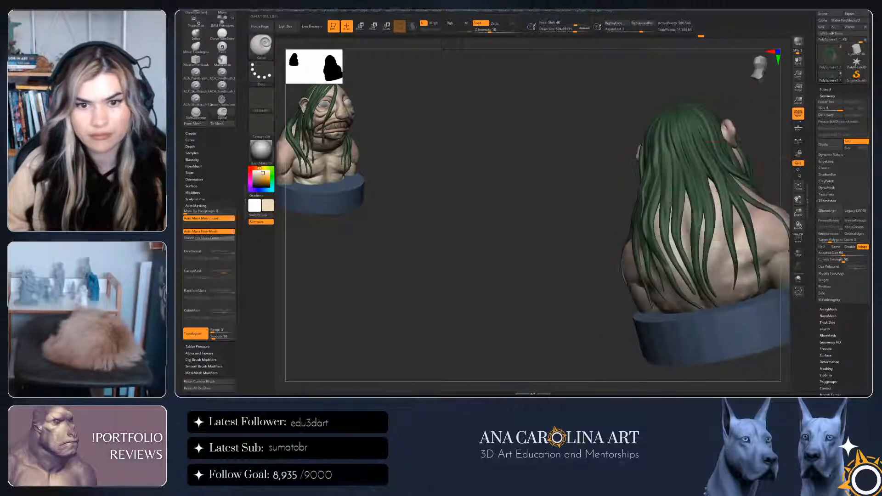
drag(708, 185, 709, 195)
right_drag(717, 191, 685, 193)
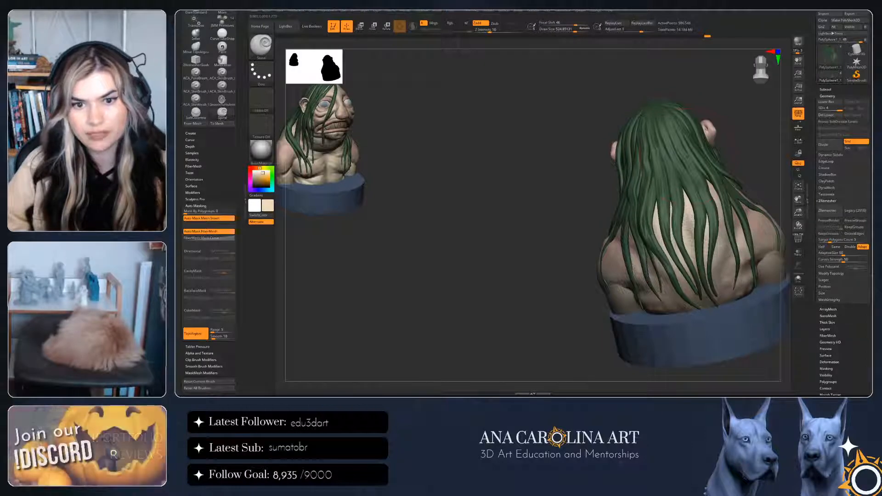
right_drag(680, 206, 602, 219)
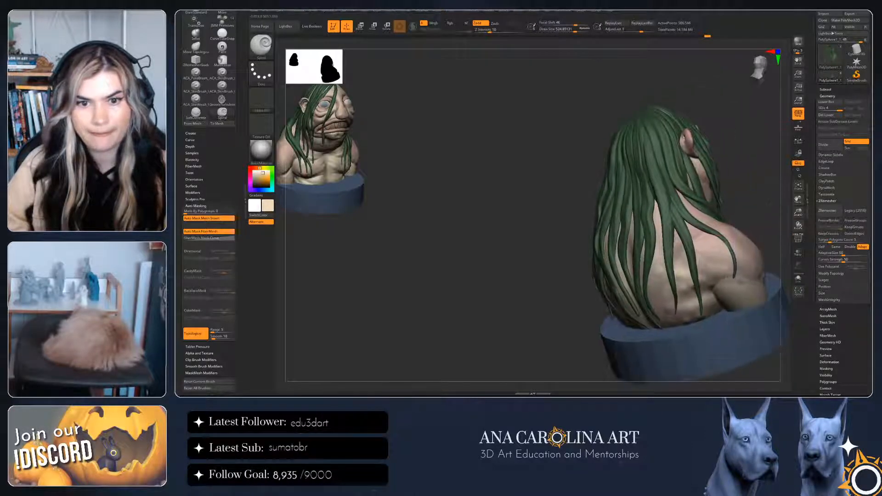
alt+right_drag(685, 208, 628, 232)
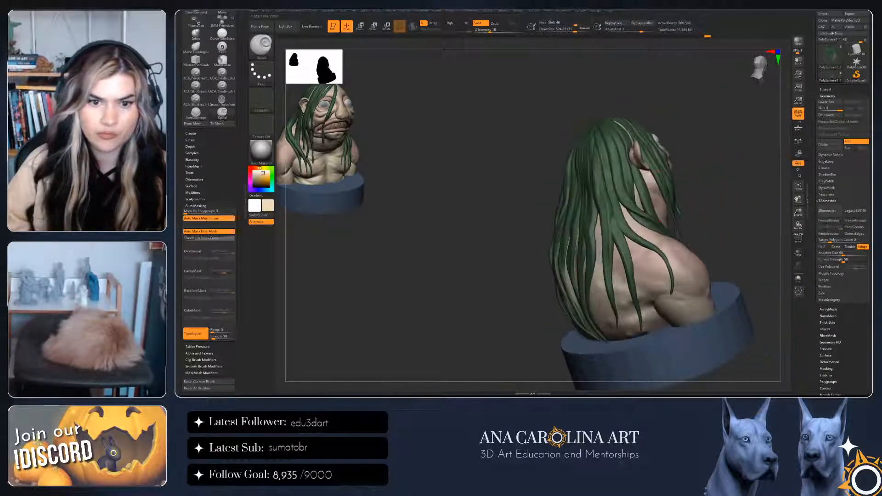
Twist the lower ends of the strands on the right half of the bust's back, undoing the first stroke
drag(621, 248, 630, 264)
right_drag(630, 264, 661, 249)
key(ctrl+z)
mouse_move(635, 291)
mouse_down()
mouse_move(643, 299)
mouse_move(618, 322)
mouse_up()
mouse_move(600, 284)
right_down()
mouse_move(615, 282)
mouse_move(597, 285)
right_up()
drag(584, 333, 594, 347)
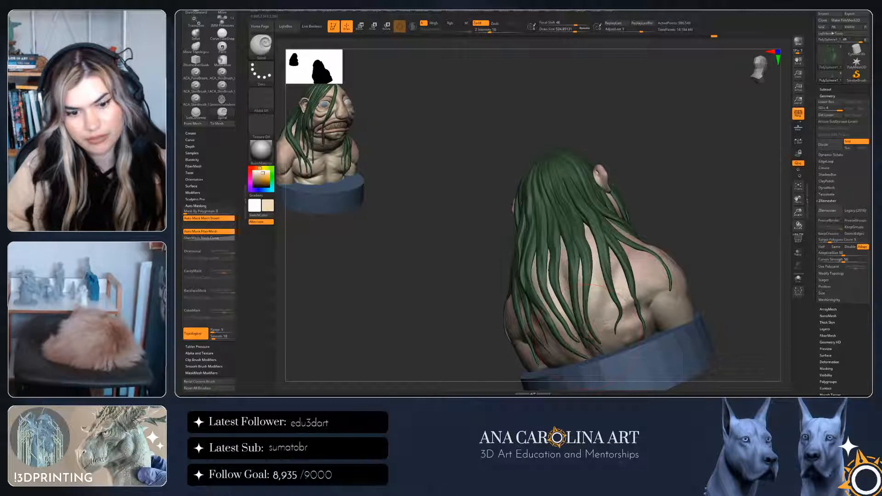
Curl the strand tips across the lower back and over the bust's left shoulder blade
right_drag(591, 345, 616, 348)
mouse_move(591, 344)
mouse_down()
mouse_move(599, 352)
mouse_move(540, 360)
mouse_up()
right_drag(538, 357, 570, 355)
drag(507, 353, 513, 365)
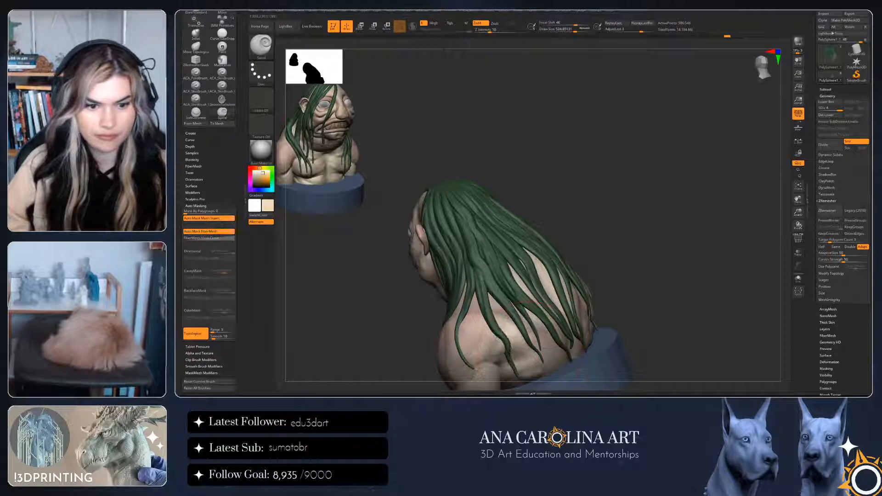
right_drag(514, 363, 539, 361)
drag(464, 352, 472, 363)
right_drag(471, 363, 597, 320)
Twist the strands falling over the bust's right shoulder and chest, undoing the last stroke
mouse_move(493, 310)
mouse_down()
mouse_move(499, 318)
mouse_move(488, 311)
mouse_up()
alt+right_drag(488, 312, 580, 271)
drag(471, 278, 474, 276)
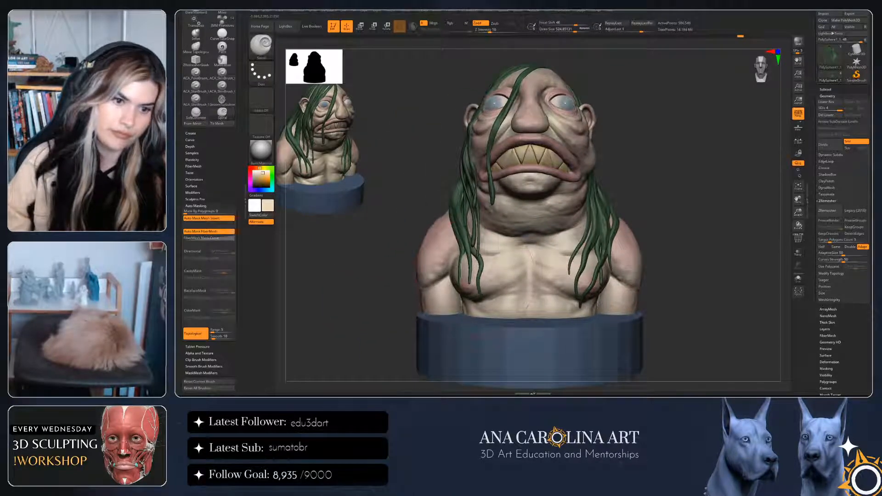
drag(477, 222, 475, 222)
right_drag(419, 222, 468, 219)
drag(470, 218, 460, 242)
right_drag(579, 216, 551, 215)
drag(461, 214, 458, 215)
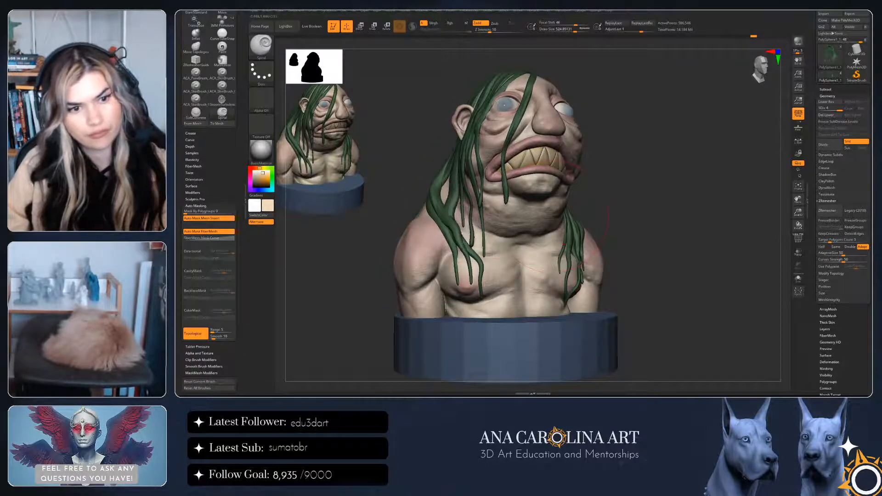
mouse_move(414, 209)
right_down()
mouse_move(463, 216)
mouse_move(409, 214)
right_up()
key(ctrl+z)
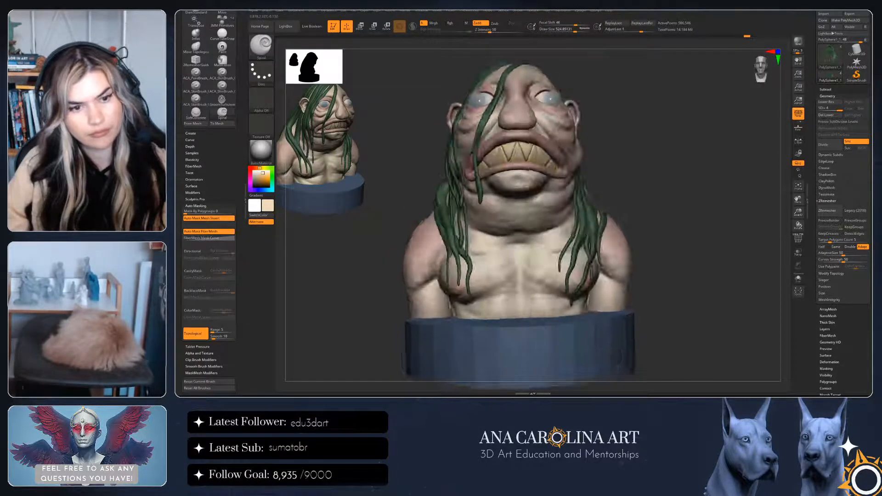
Twist the front strands over both shoulders, reducing the draw size to about 385 for the ones on the bust's left chest
drag(570, 221, 572, 223)
mouse_move(581, 202)
right_down()
mouse_move(618, 197)
mouse_move(637, 214)
right_up()
drag(473, 198, 472, 193)
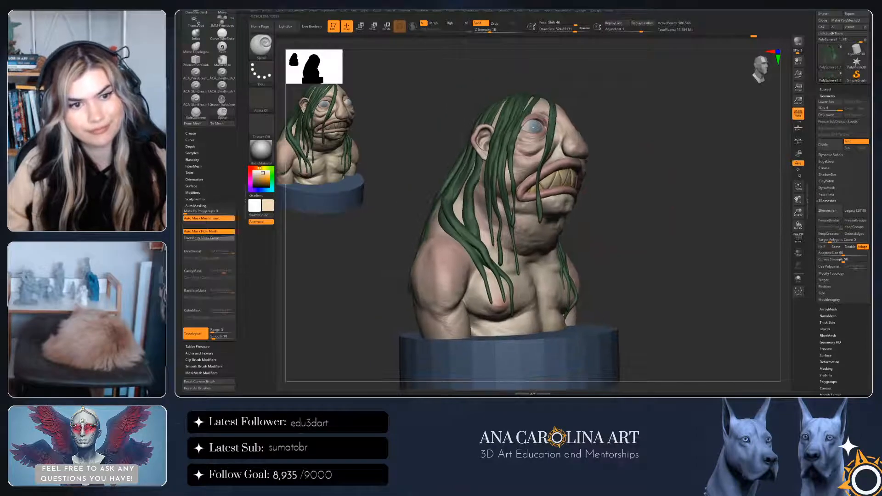
mouse_move(644, 156)
alt+right_down()
mouse_move(647, 173)
mouse_move(604, 174)
alt+right_up()
mouse_move(644, 198)
alt+right_down()
mouse_move(643, 161)
mouse_move(644, 184)
mouse_move(660, 170)
mouse_move(643, 176)
alt+right_up()
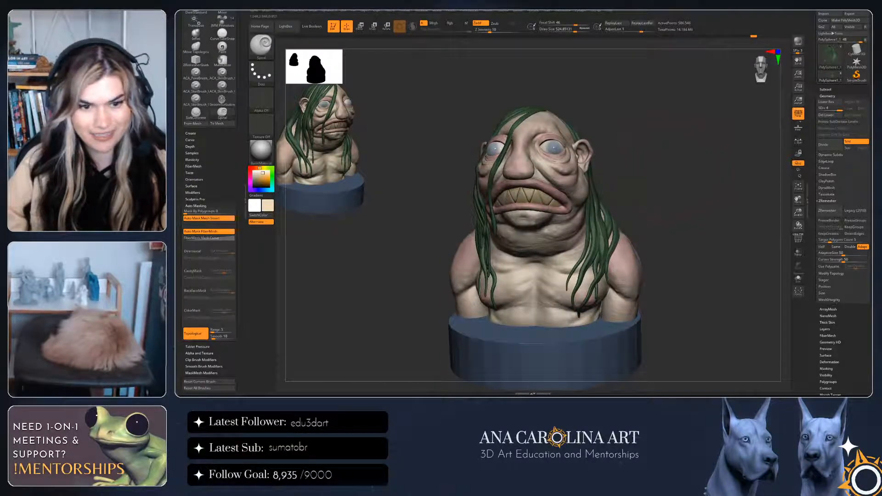
drag(597, 240, 591, 251)
right_drag(671, 190, 637, 198)
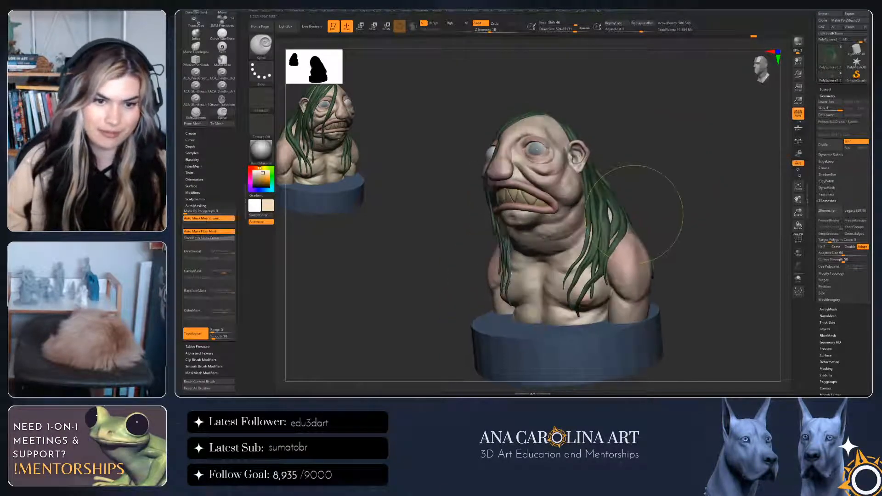
drag(636, 201, 623, 228)
mouse_move(661, 202)
right_down()
mouse_move(638, 216)
mouse_move(649, 210)
right_up()
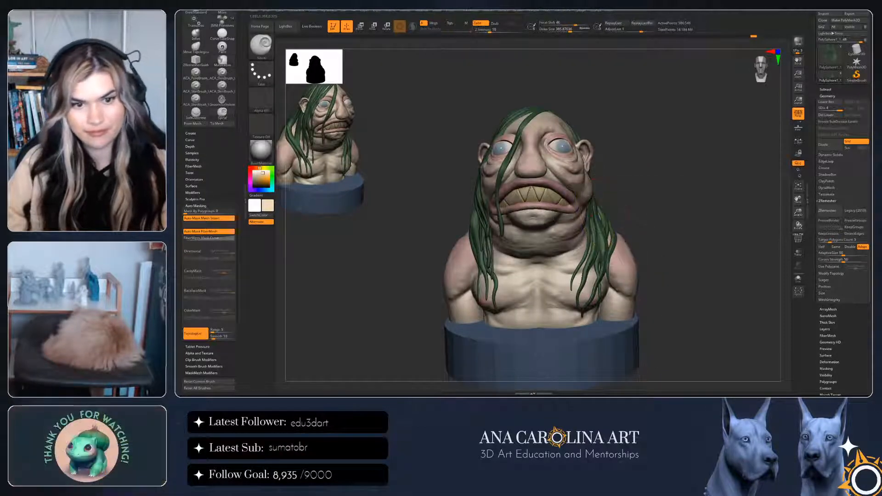
right_drag(593, 216, 587, 234)
mouse_move(667, 221)
right_down()
mouse_move(616, 221)
mouse_move(713, 207)
right_up()
mouse_move(685, 140)
right_down()
mouse_move(637, 184)
mouse_move(694, 133)
mouse_move(676, 144)
mouse_move(708, 142)
right_up()
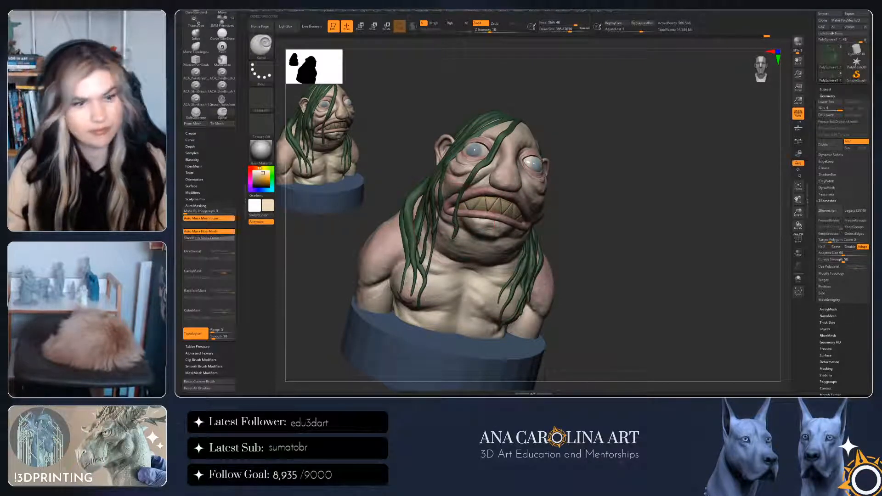
right_drag(597, 190, 570, 186)
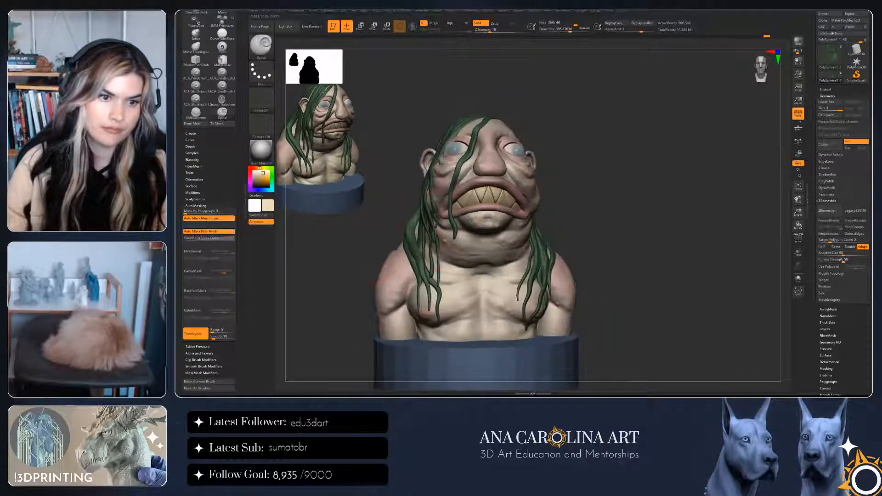
right_drag(423, 152, 456, 150)
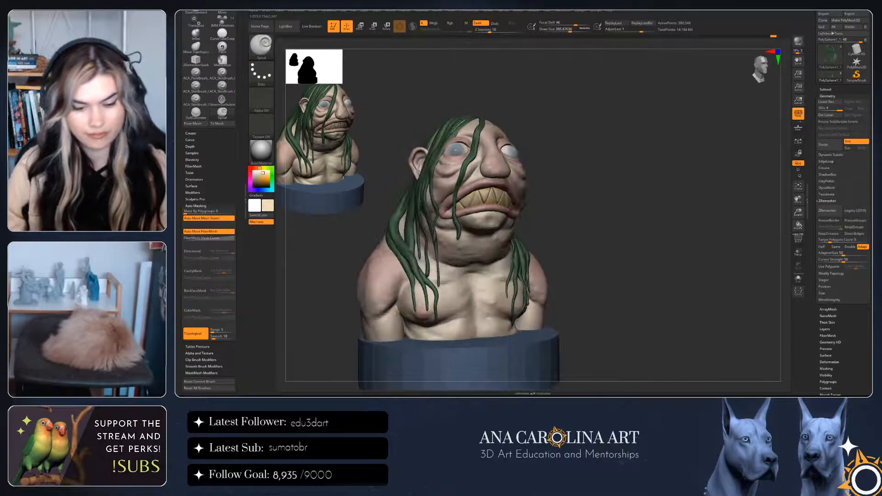
key(b)
key(i)
key(n)
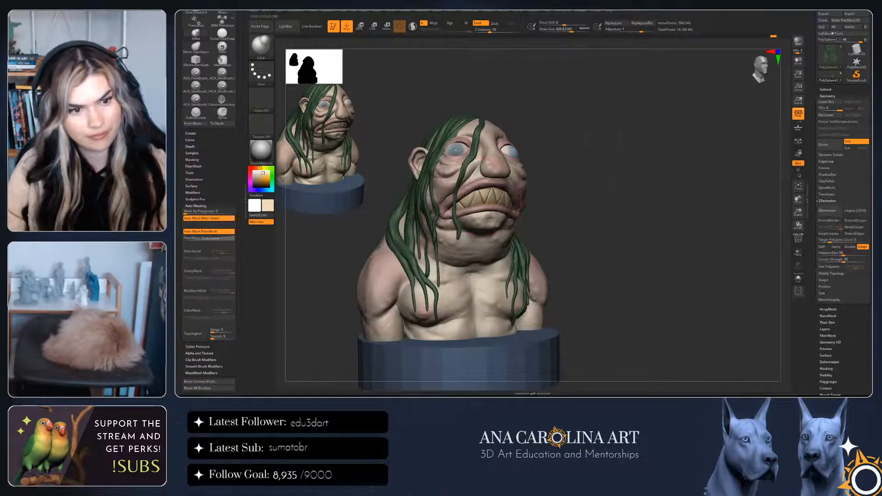
right_drag(609, 217, 578, 219)
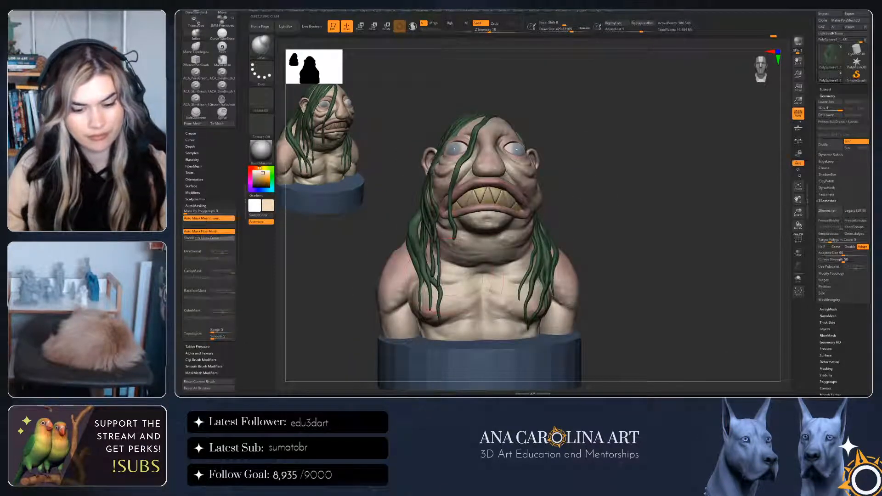
Set SmoothPeaks as the smoothing brush
key(b)
key(s)
key(m)
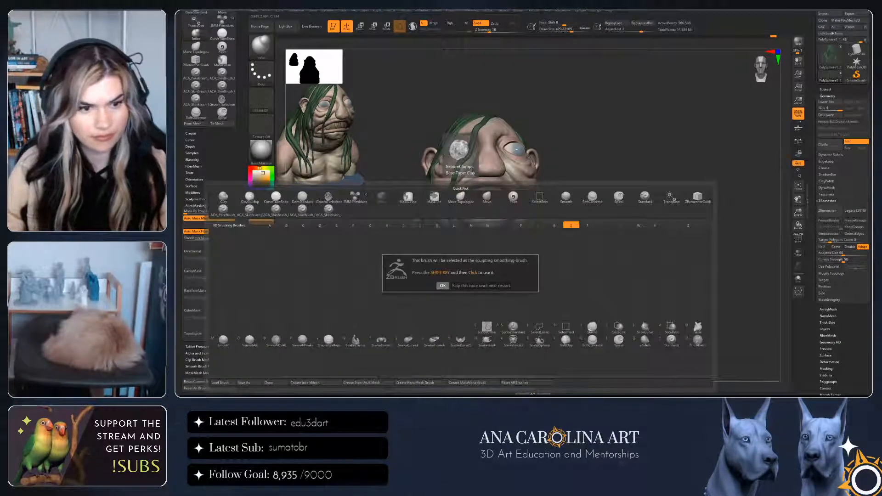
click(442, 286)
Twist the hair strands on the bust's back with the Spiral brush at a draw size of about 429
key(b)
key(s)
key(t)
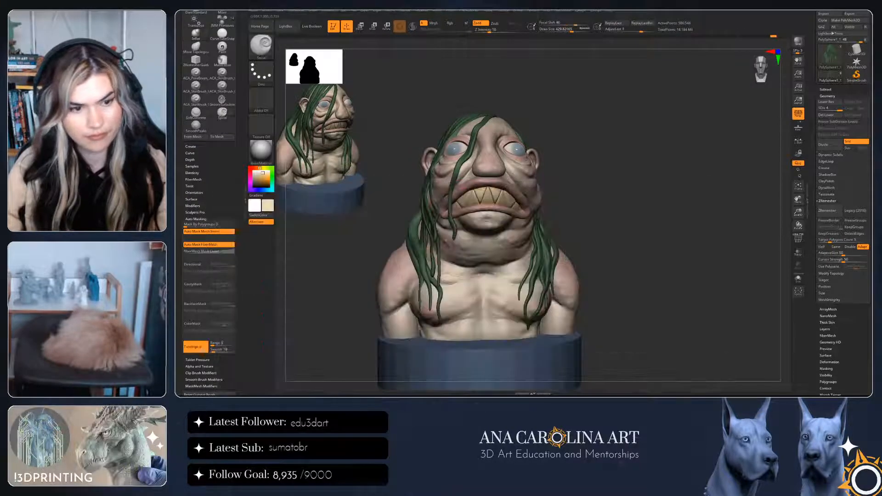
right_drag(444, 265, 519, 211)
ctrl+right_drag(519, 212, 602, 306)
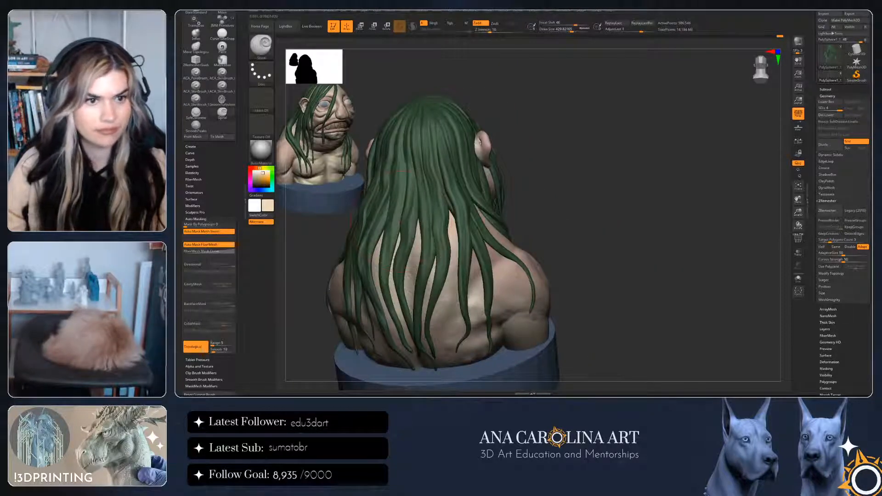
right_drag(417, 222, 359, 221)
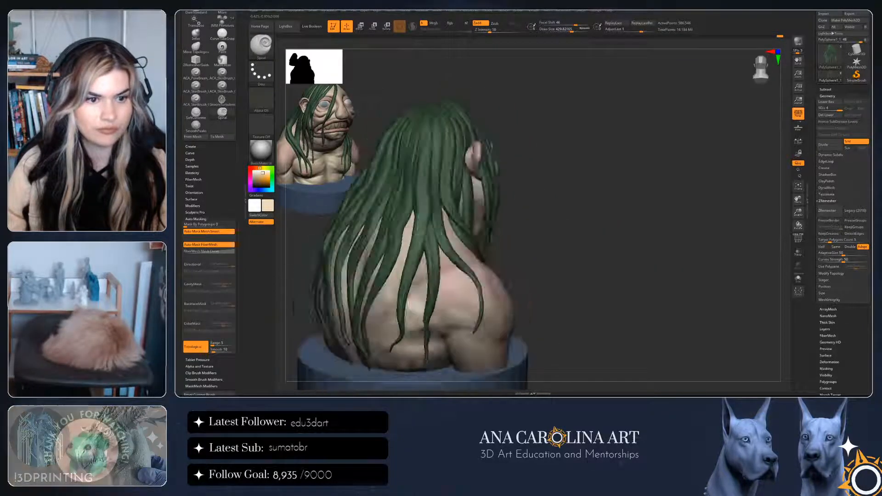
right_drag(412, 308, 483, 306)
mouse_move(482, 305)
ctrl+right_down()
mouse_move(557, 265)
mouse_move(662, 244)
ctrl+right_up()
Switch to a Groom brush with a strand-line alpha and lower its Z Intensity to 1
key(b)
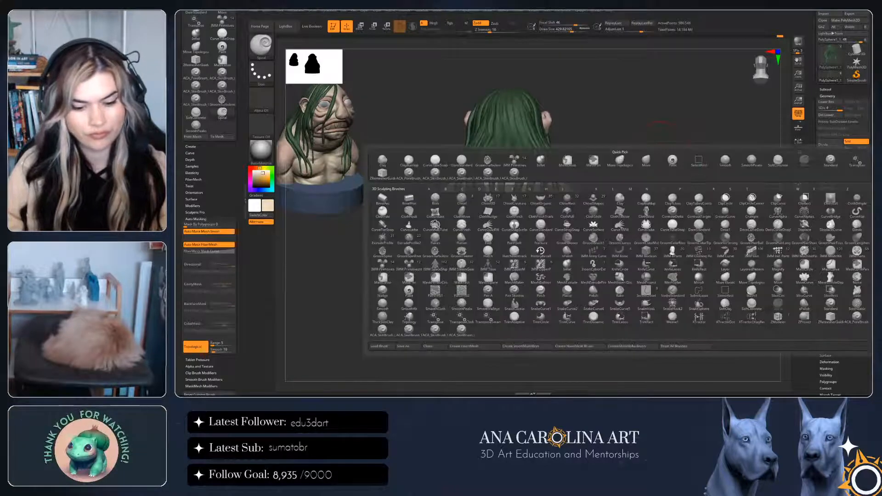
key(g)
click(435, 250)
right_click(425, 237)
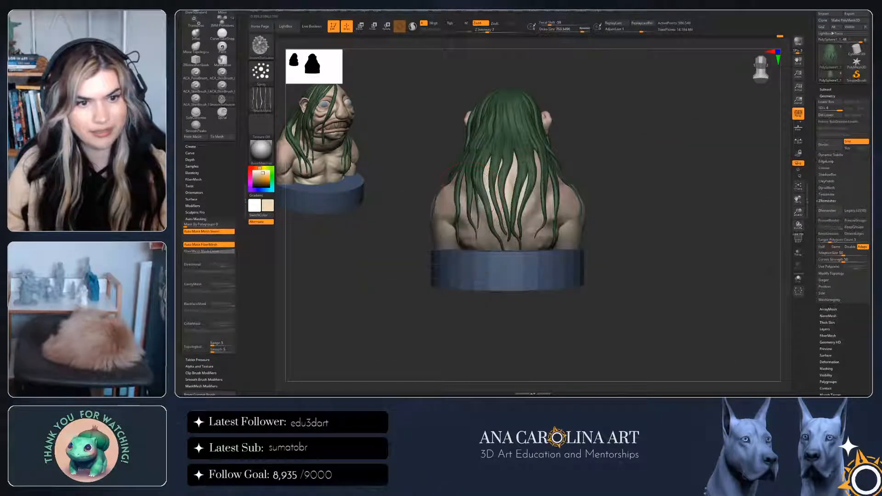
right_drag(465, 199, 510, 213)
right_click(483, 215)
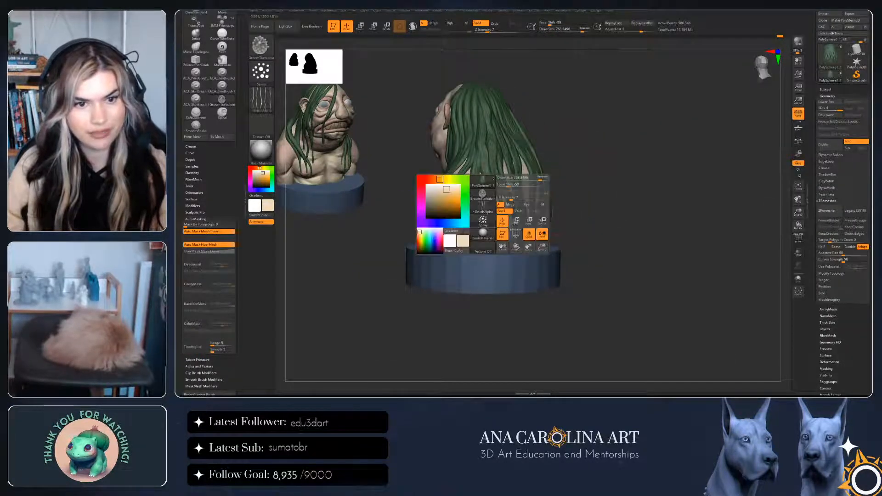
drag(511, 199, 503, 199)
Try the Groom brush's strand texture on the hair around the bust's back and front
right_drag(537, 206, 499, 205)
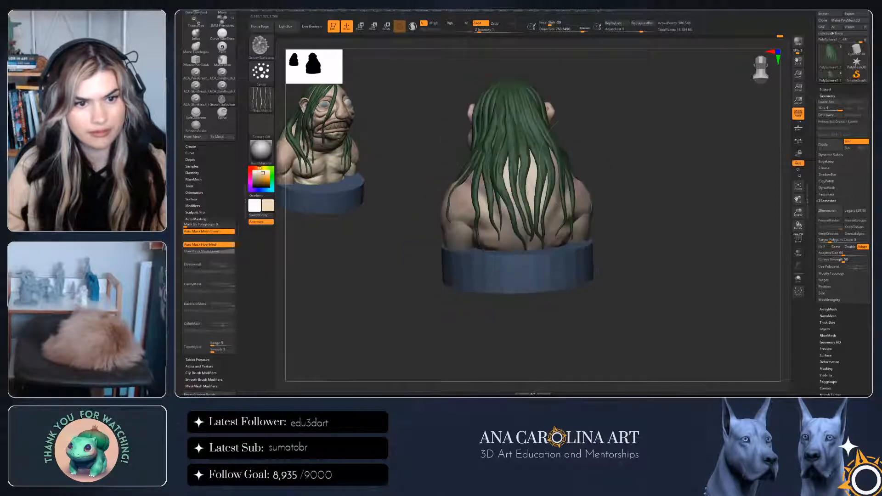
right_drag(572, 195, 494, 202)
right_drag(618, 221, 587, 264)
mouse_move(590, 235)
right_down()
mouse_move(599, 255)
mouse_move(568, 216)
mouse_move(611, 220)
mouse_move(595, 221)
right_up()
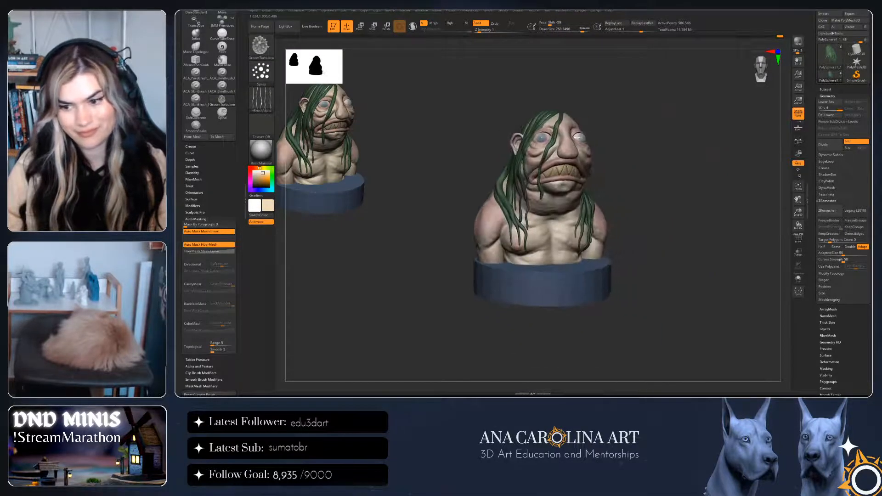
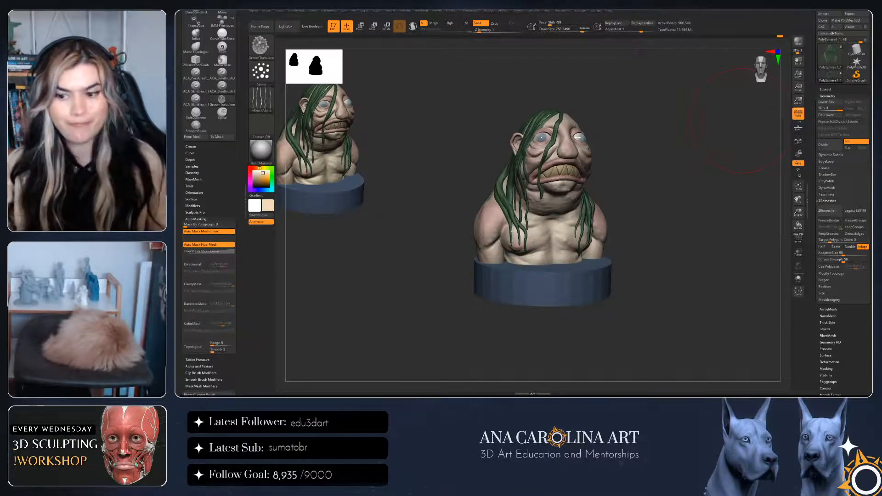
drag(744, 120, 692, 118)
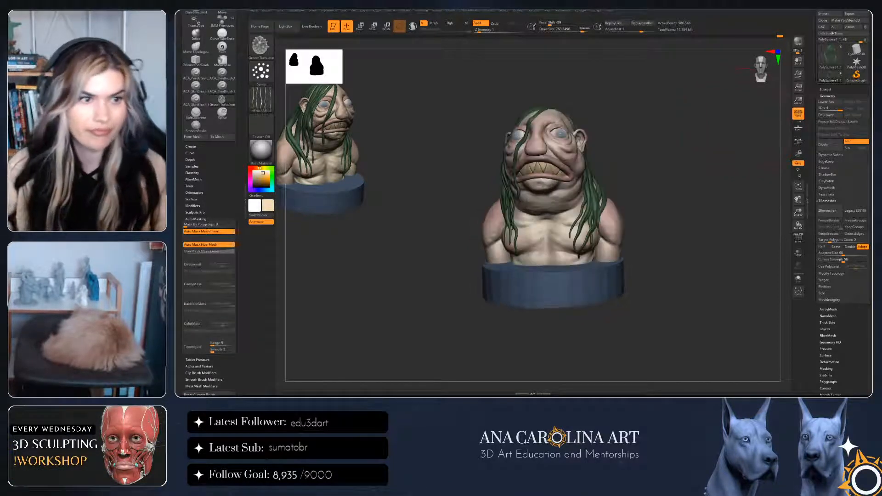
drag(666, 157, 731, 175)
mouse_move(632, 158)
mouse_down()
mouse_move(694, 154)
mouse_move(685, 166)
mouse_move(730, 154)
mouse_move(733, 177)
mouse_up()
key(shift)
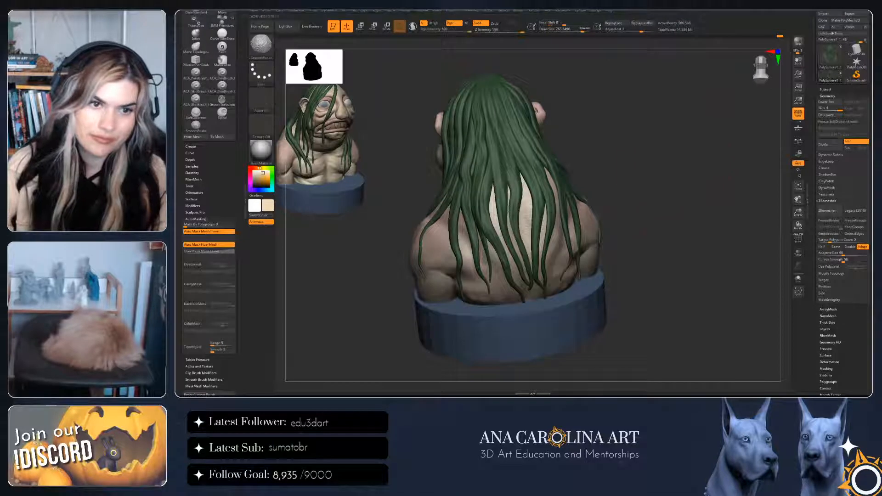
alt+drag(680, 161, 726, 174)
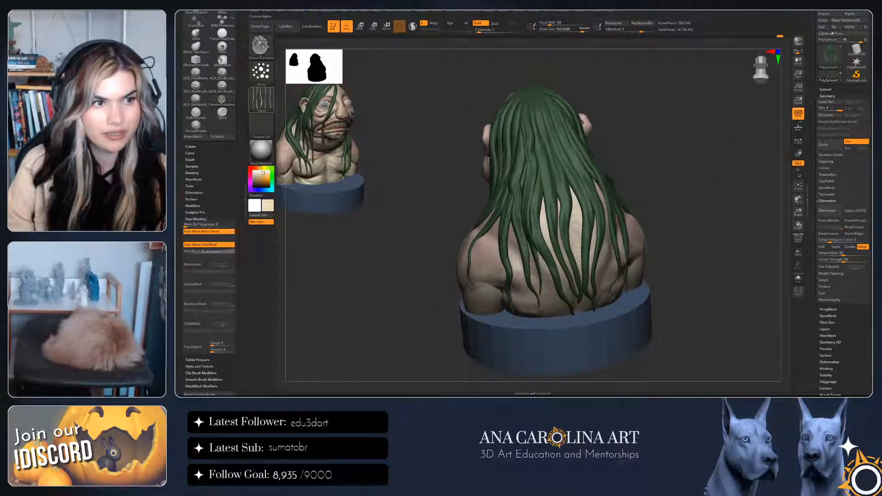
Choose the DamStandard brush with the strand-line alpha and set its draw size to about 541
key(b)
key(d)
key(s)
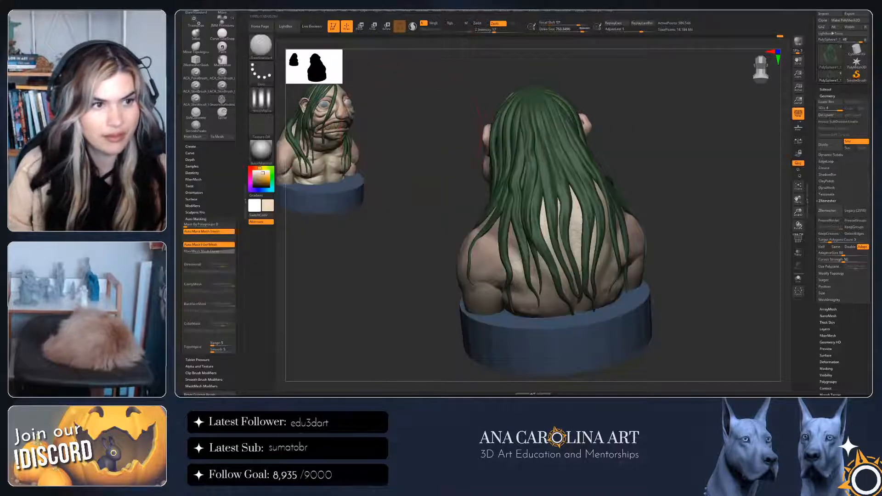
click(261, 100)
click(295, 192)
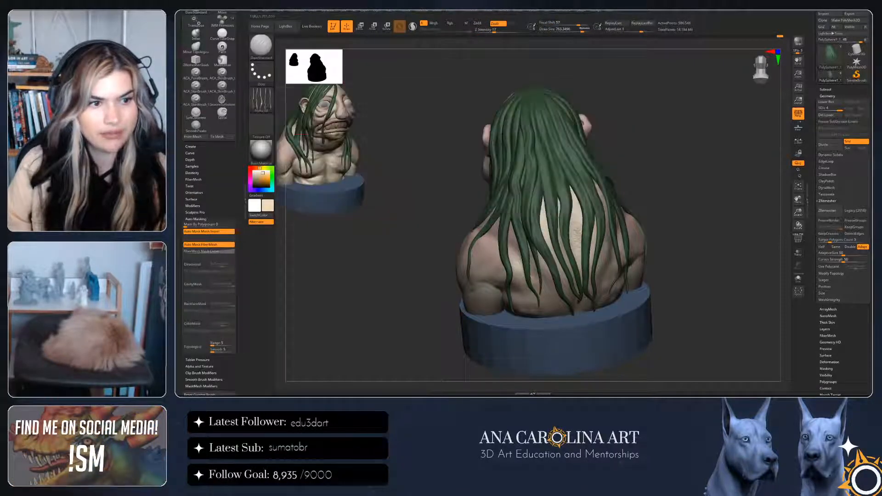
key(s)
click(478, 205)
Carve fine strand lines into the hair down the back and behind the bust's right shoulder, softening them with smoothing
right_drag(567, 177, 572, 149)
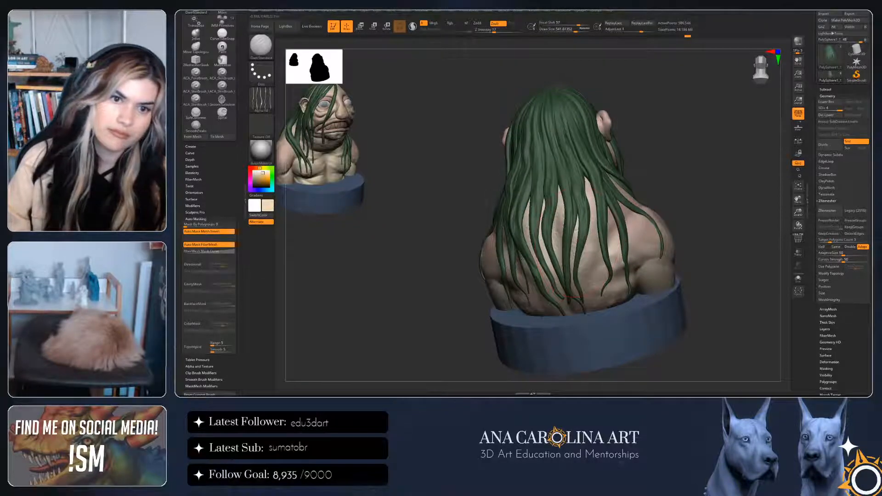
right_drag(572, 152, 607, 184)
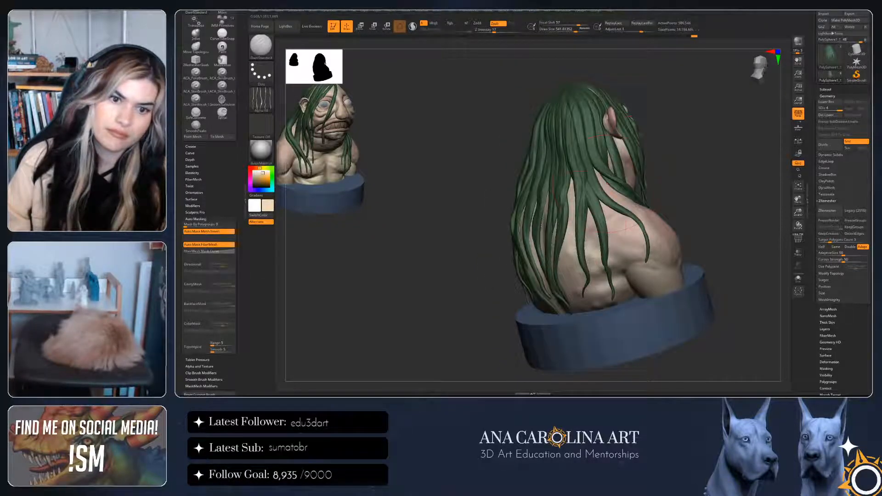
key(space)
key(space)
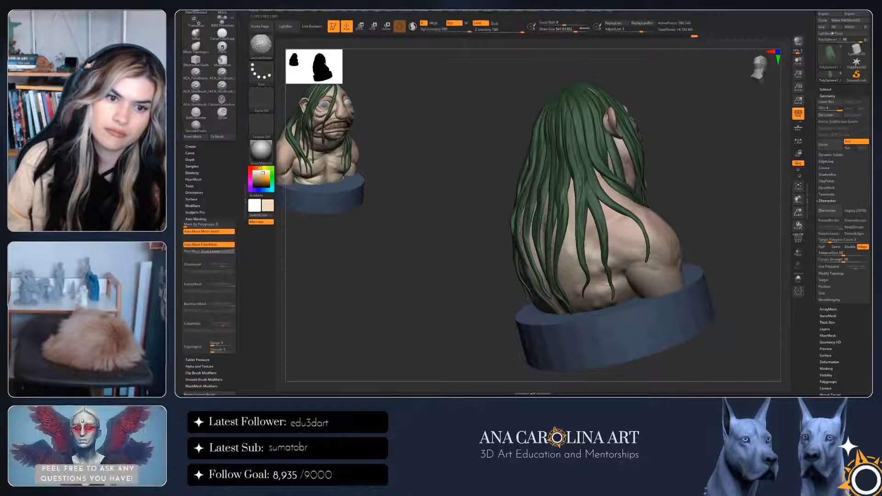
key(space)
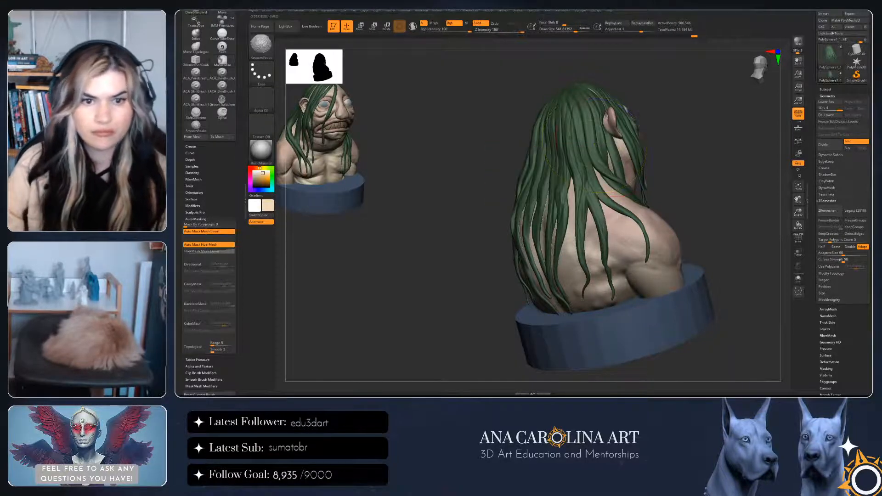
mouse_move(581, 179)
right_down()
mouse_move(581, 153)
mouse_move(533, 156)
right_up()
right_drag(655, 185, 554, 186)
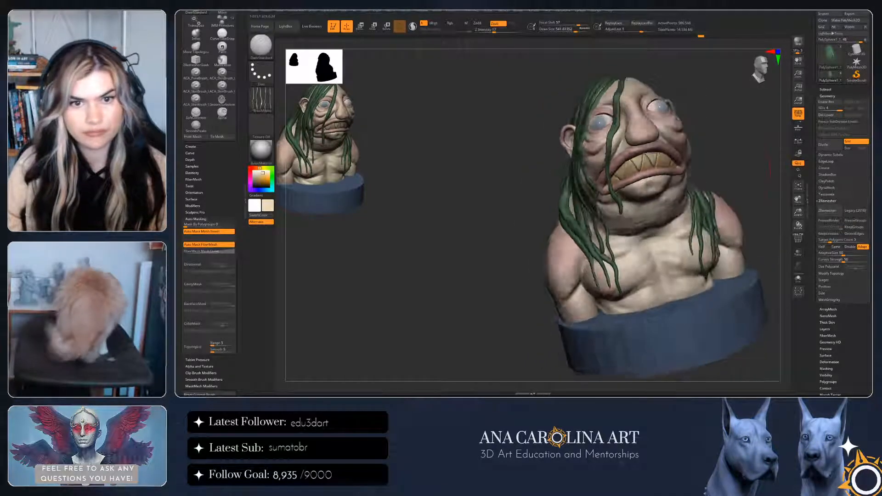
Carve fine lines into the strands over the bust's left shoulder, with draw size about 268 and topological masking enabled
shift+right_drag(740, 171, 666, 202)
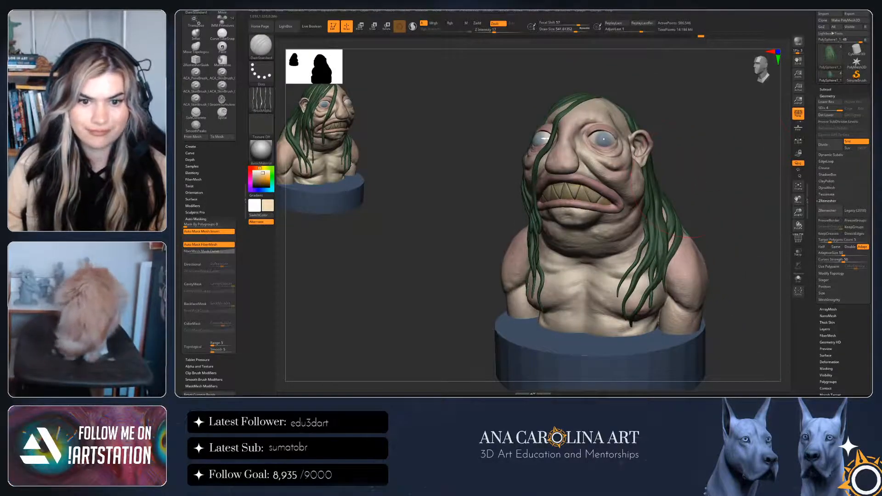
key(space)
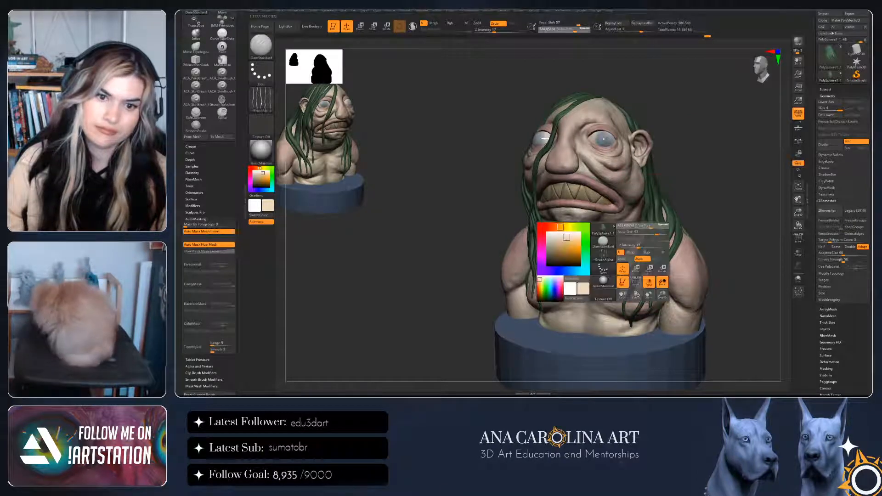
drag(652, 219, 647, 220)
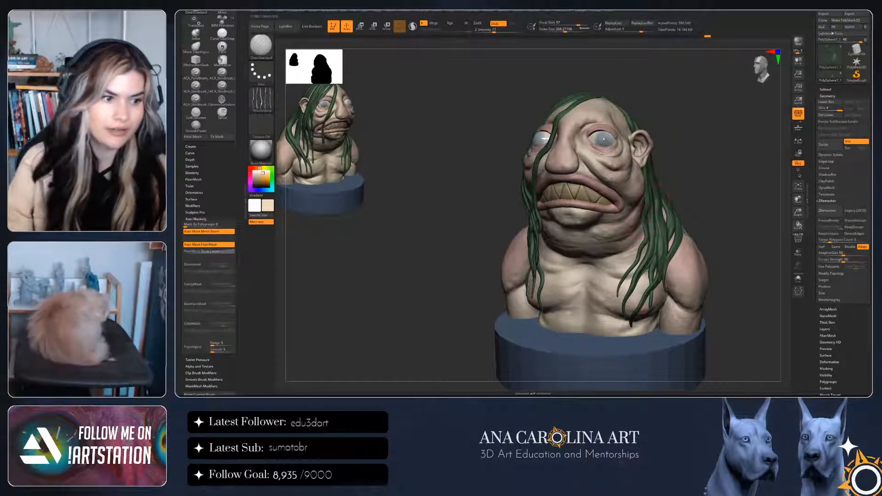
click(193, 347)
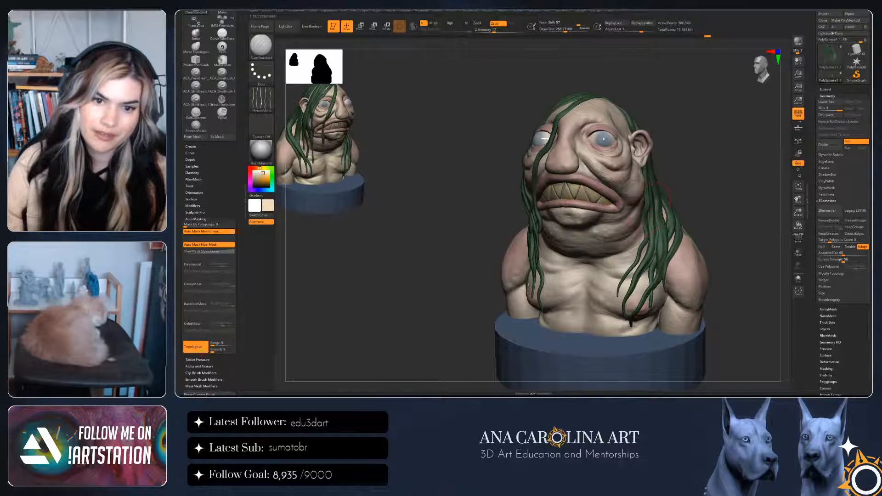
drag(740, 197, 661, 182)
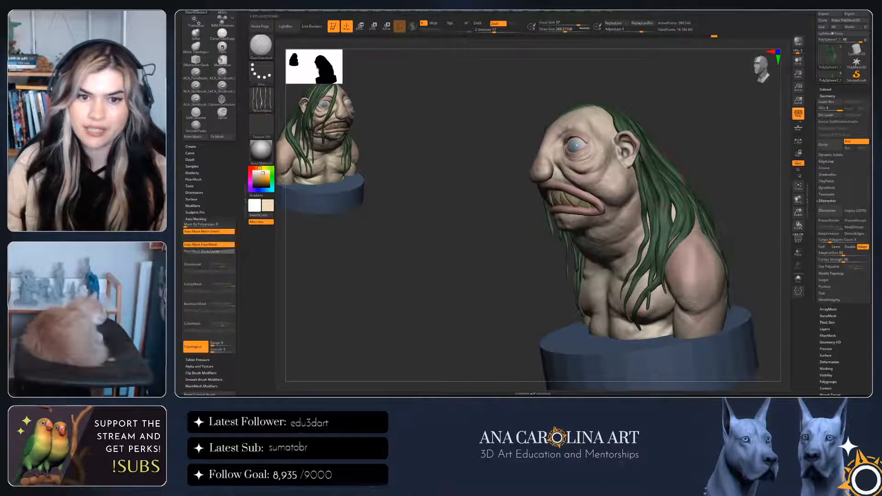
drag(656, 257, 645, 230)
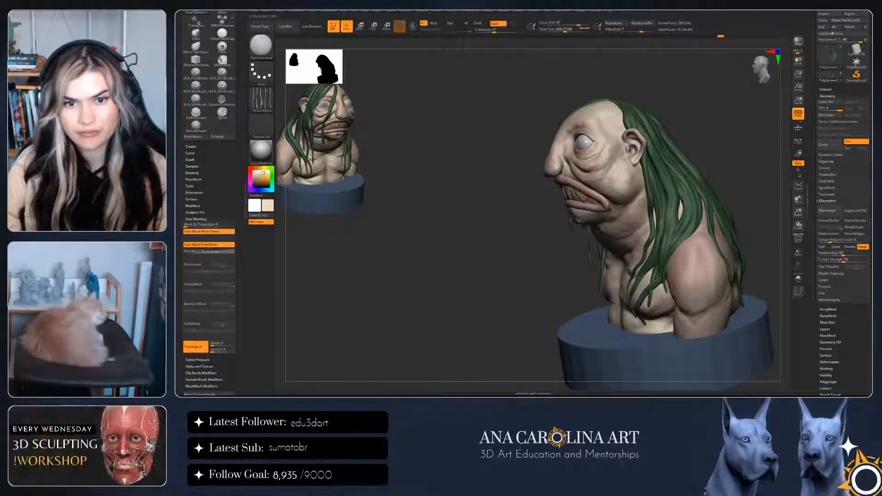
drag(601, 286, 667, 210)
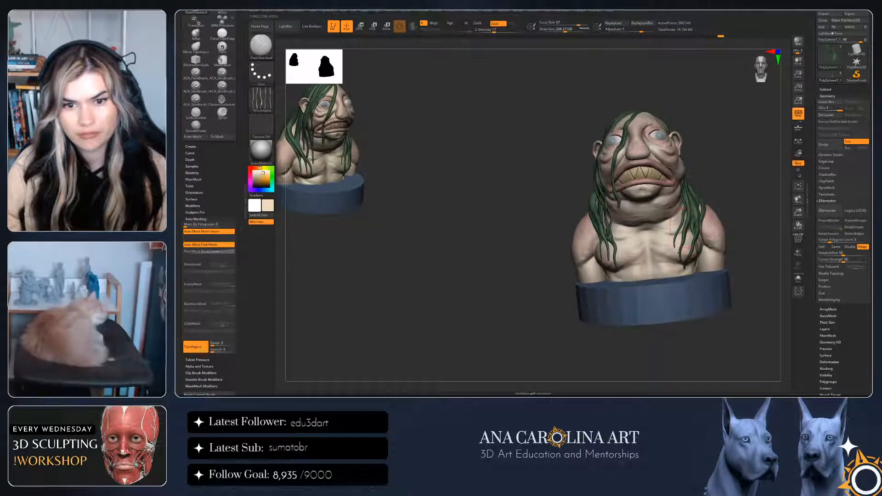
Carve fine lines along the strands on the right side of the bust's head, shoulder and chest
right_drag(680, 252, 710, 287)
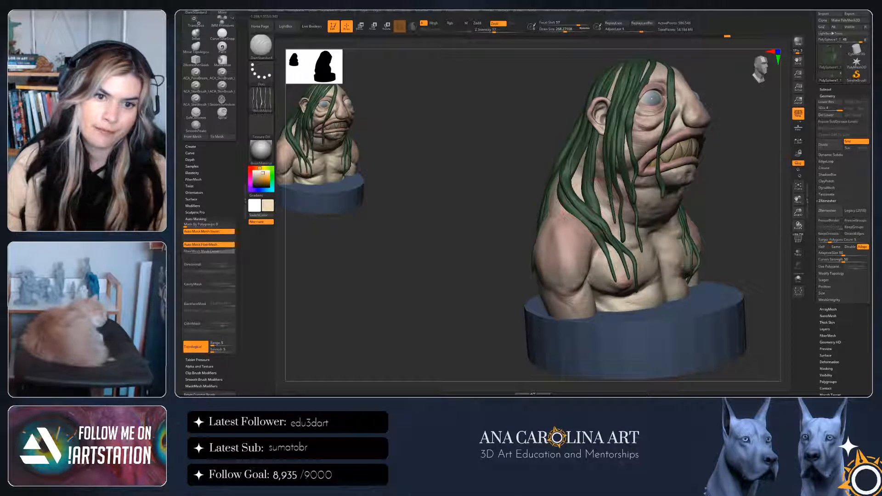
right_drag(548, 196, 584, 199)
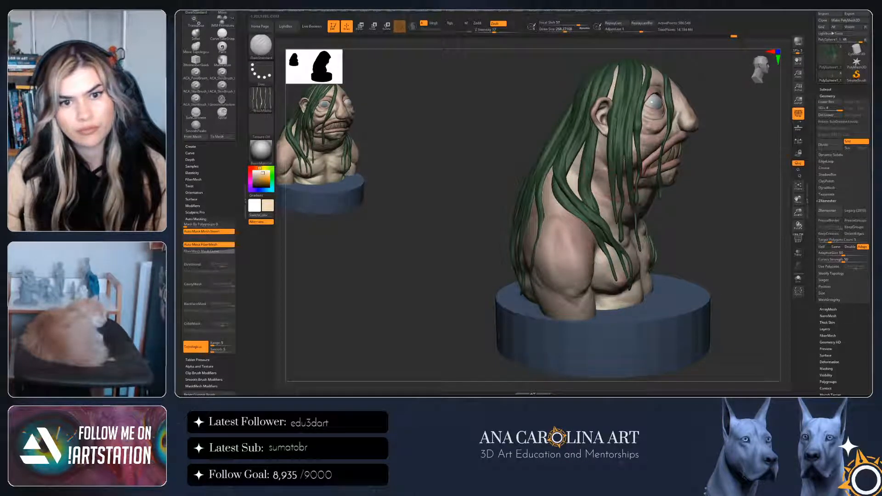
right_drag(593, 202, 542, 186)
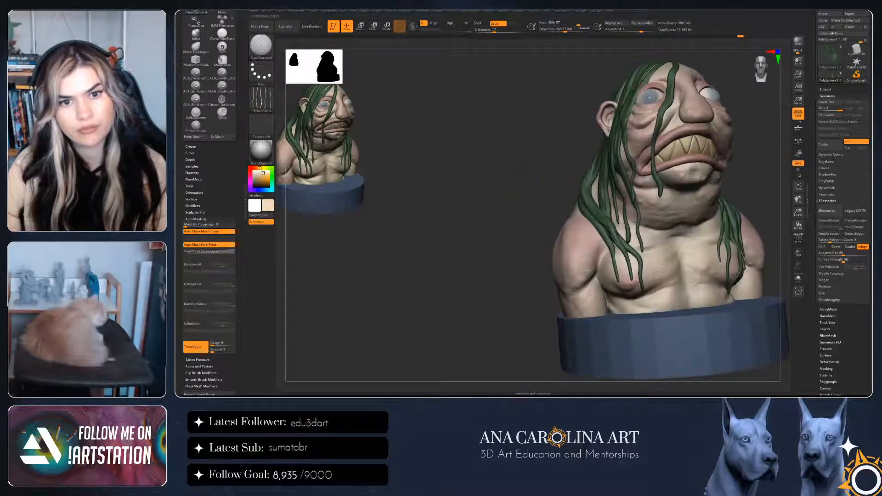
right_drag(634, 183, 621, 322)
right_drag(699, 290, 712, 218)
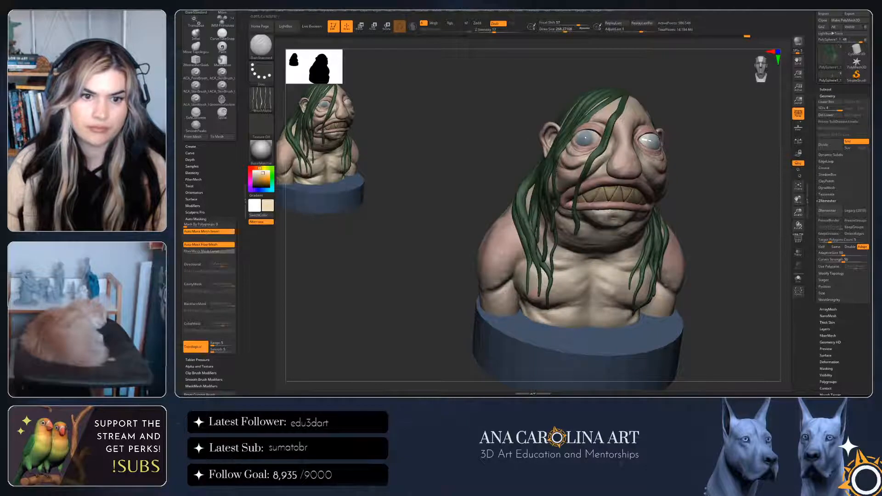
right_drag(460, 220, 657, 239)
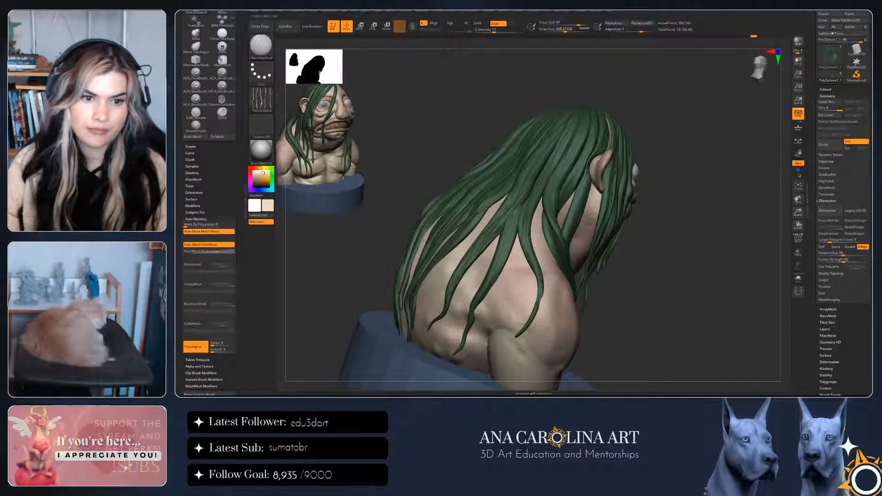
Examine the carved hair texture from the back, front and sides of the bust
right_drag(441, 240, 487, 245)
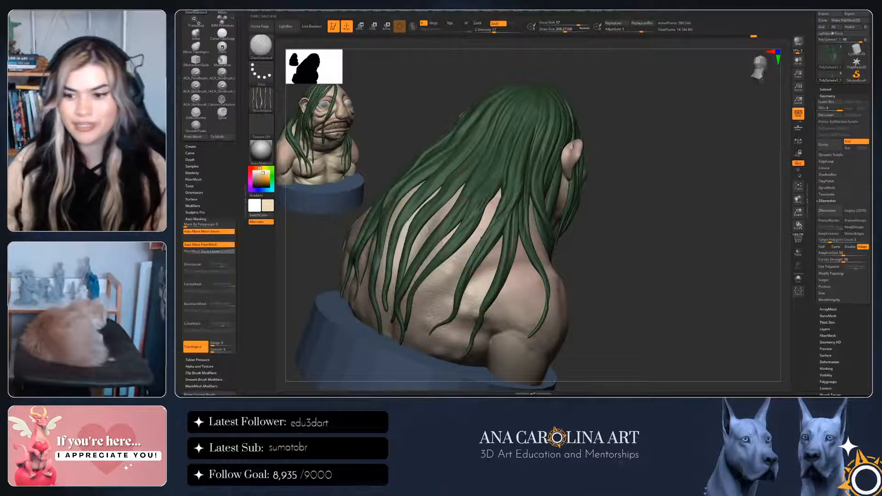
right_drag(774, 386, 537, 281)
key(f)
key(f)
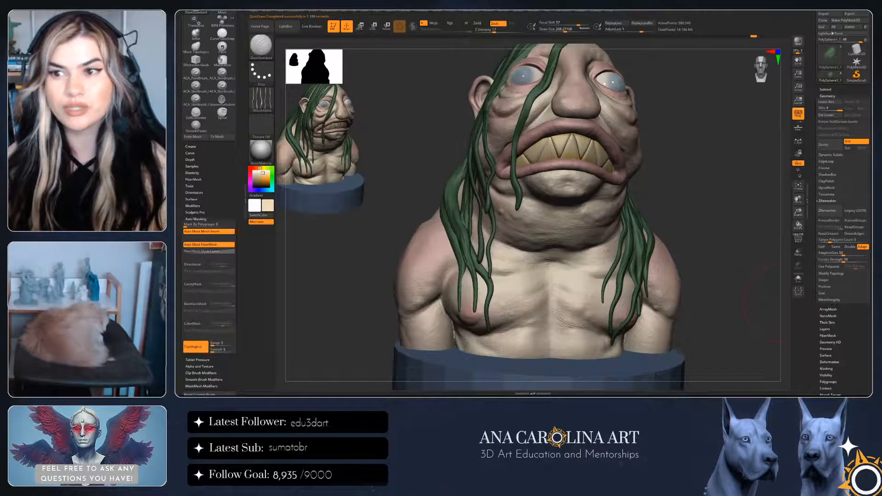
mouse_move(753, 303)
mouse_down()
mouse_move(735, 294)
mouse_move(680, 299)
mouse_move(644, 229)
mouse_move(528, 239)
mouse_move(441, 230)
mouse_move(657, 241)
mouse_move(652, 276)
mouse_up()
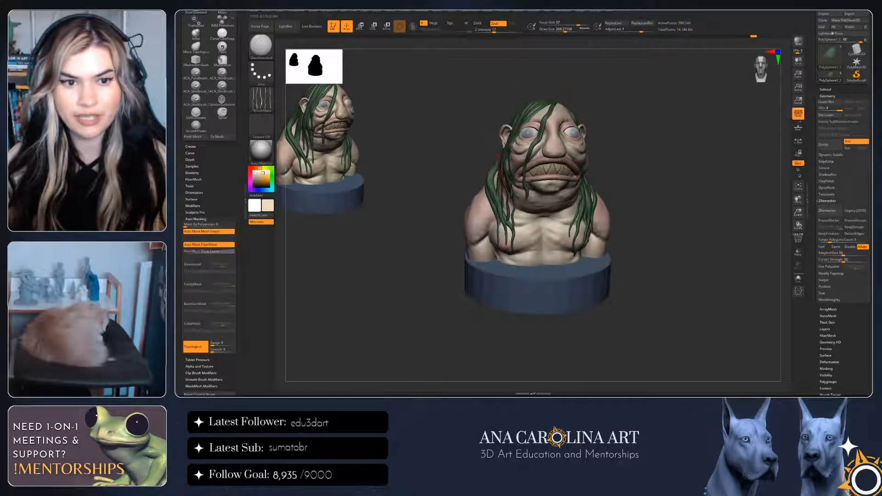
mouse_move(459, 183)
mouse_down()
mouse_move(579, 203)
mouse_move(460, 183)
mouse_move(514, 184)
mouse_move(459, 184)
mouse_up()
key(f)
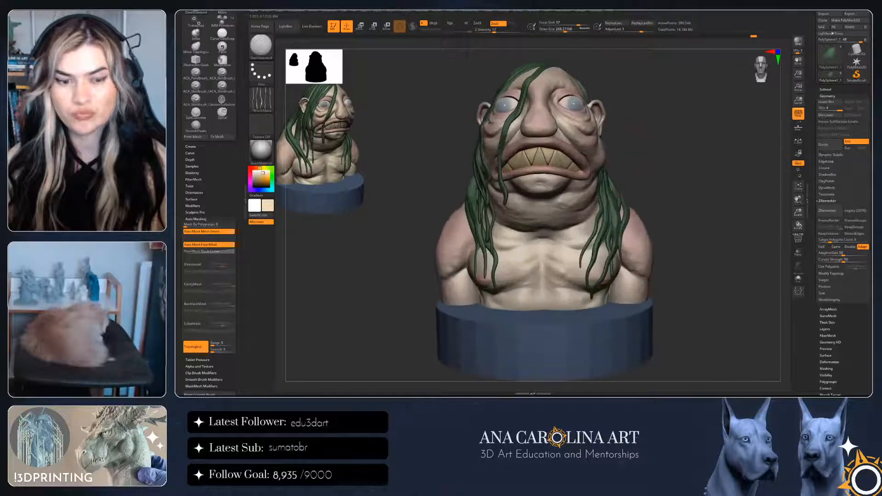
mouse_move(634, 174)
mouse_down()
mouse_move(567, 182)
mouse_move(580, 197)
mouse_up()
key(space)
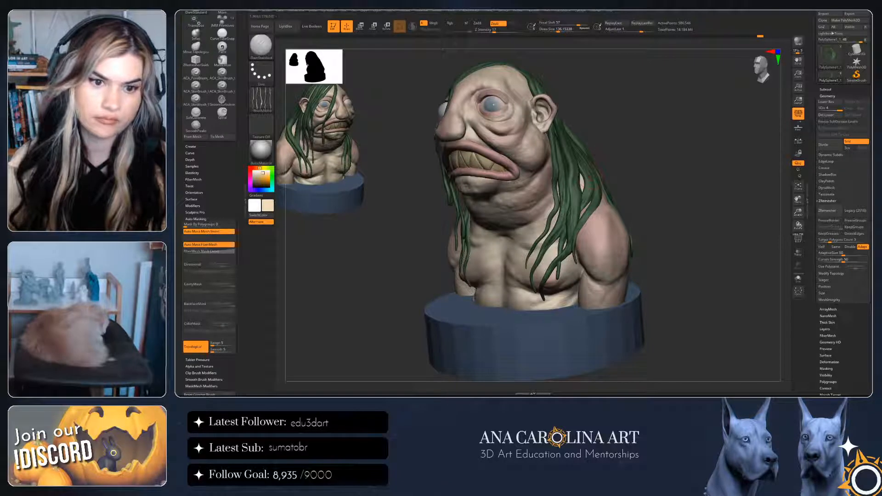
drag(639, 131, 554, 113)
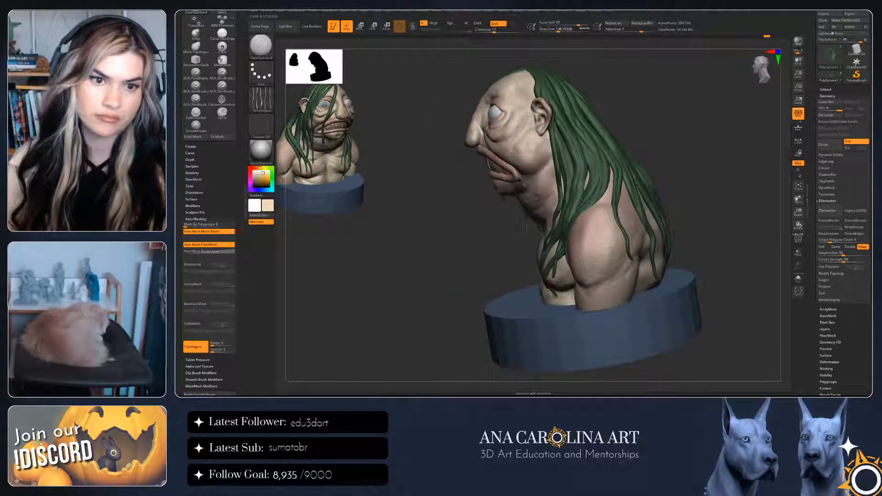
mouse_move(527, 228)
mouse_down()
mouse_move(471, 225)
mouse_move(524, 240)
mouse_up()
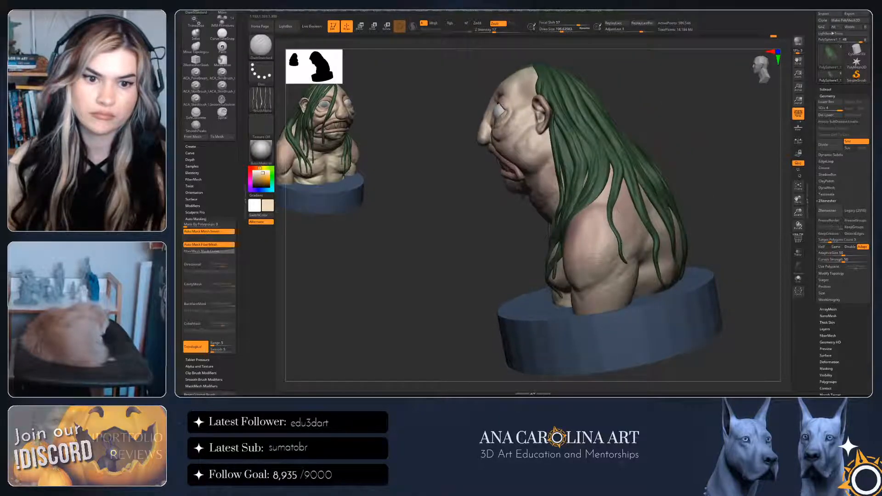
drag(464, 239, 489, 219)
alt+drag(639, 317, 620, 331)
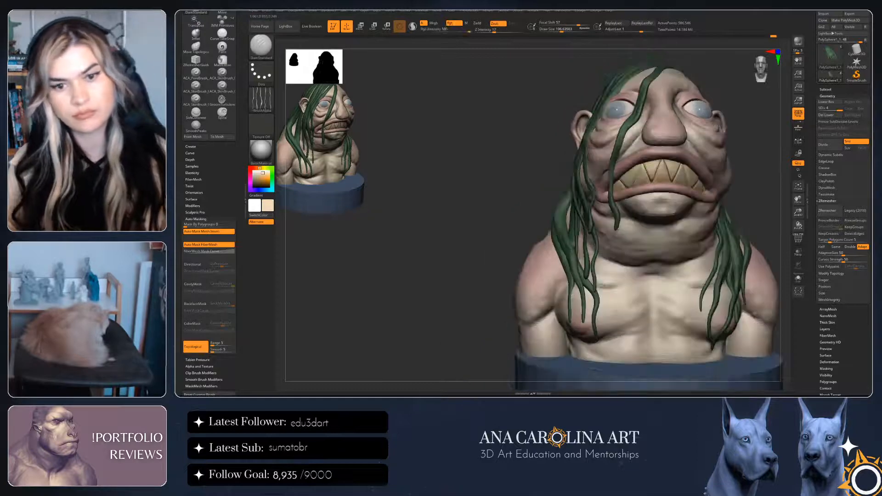
alt+drag(731, 331, 740, 292)
drag(744, 181, 751, 219)
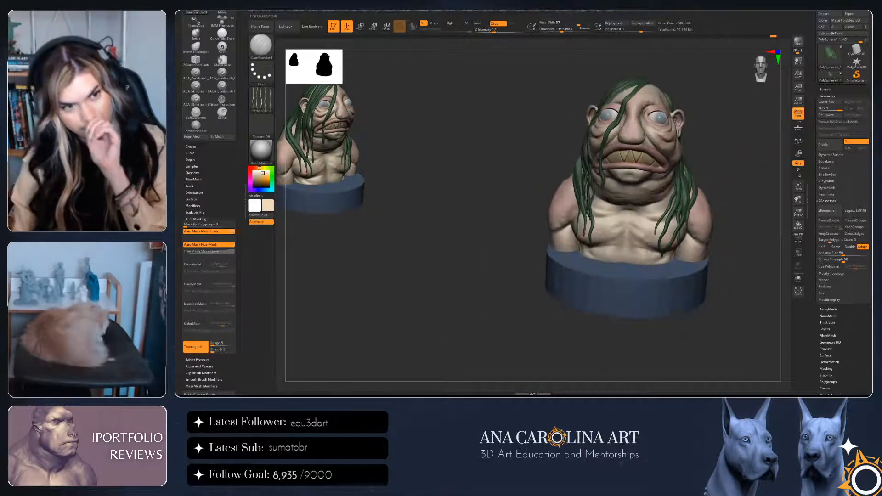
Clear the old reference snapshot from the canvas and place a fresh, larger front-view snapshot beside the bust
key(ctrl+n)
alt+drag(744, 294, 708, 331)
drag(707, 331, 721, 294)
alt+drag(721, 294, 742, 342)
key(shift+d)
key(shift+s)
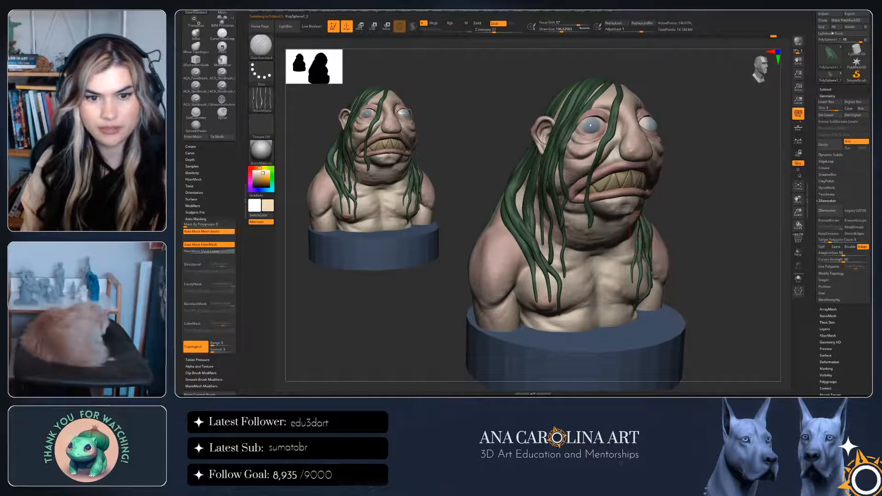
Lower the body to subdivision level 1
key(shift)
key(shift+d)
key(shift+d)
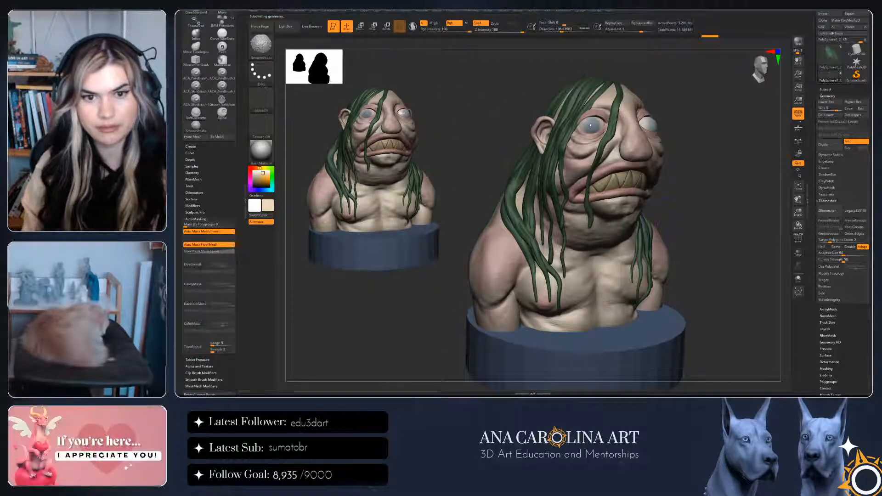
key(shift+d)
key(shift+d)
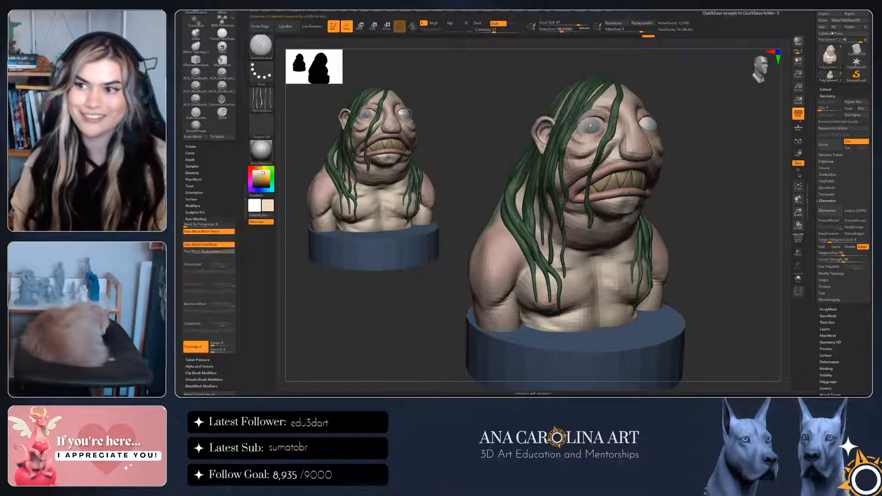
key(shift)
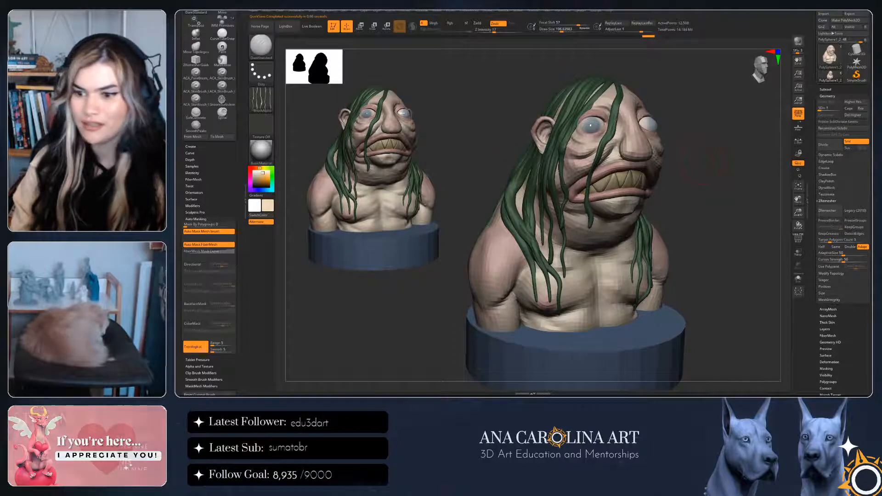
Unwrap the body's UVs with UV Master, keeping symmetry enabled
drag(703, 160, 606, 145)
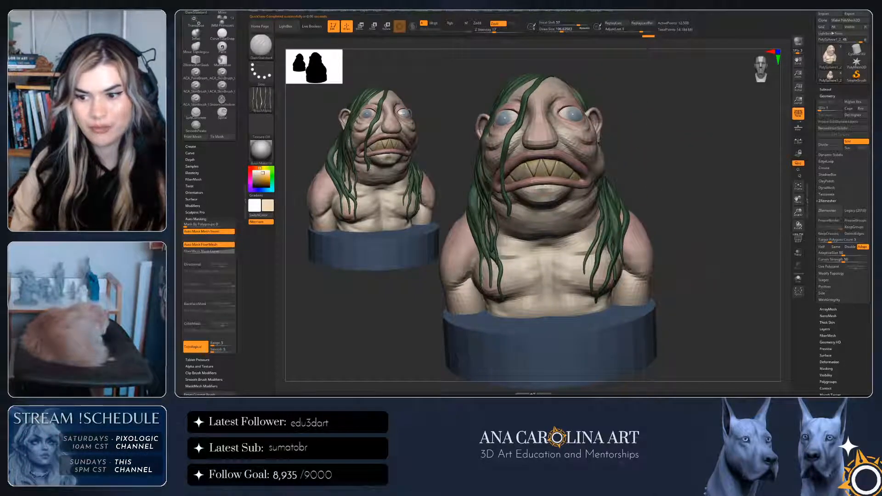
mouse_move(717, 184)
mouse_down()
mouse_move(671, 191)
mouse_move(740, 182)
mouse_move(689, 195)
mouse_move(707, 221)
mouse_up()
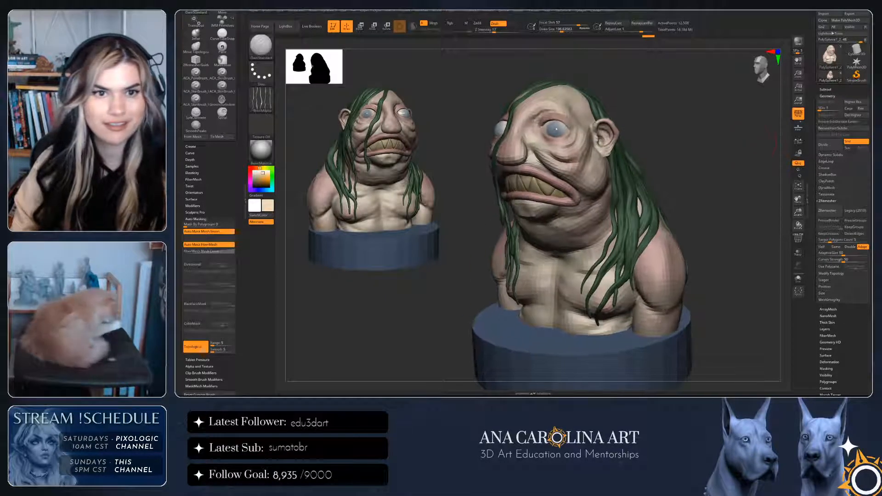
click(580, 10)
click(601, 73)
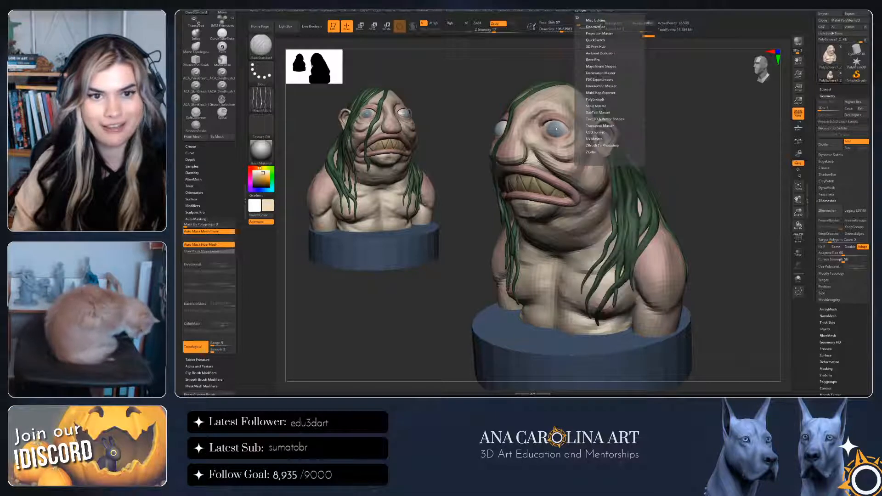
click(594, 139)
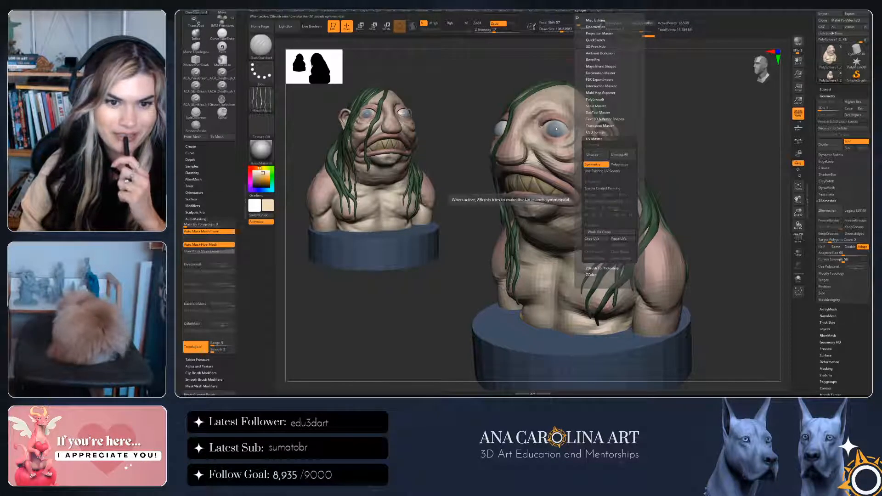
click(595, 154)
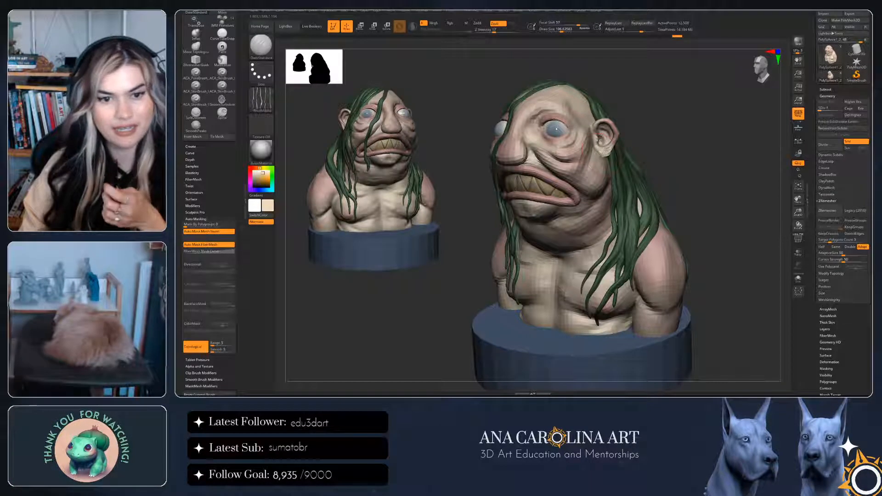
Lower the green hair to subdivision level 1 and unwrap its UVs with UV Master
right_drag(602, 155, 636, 155)
right_drag(677, 209, 641, 210)
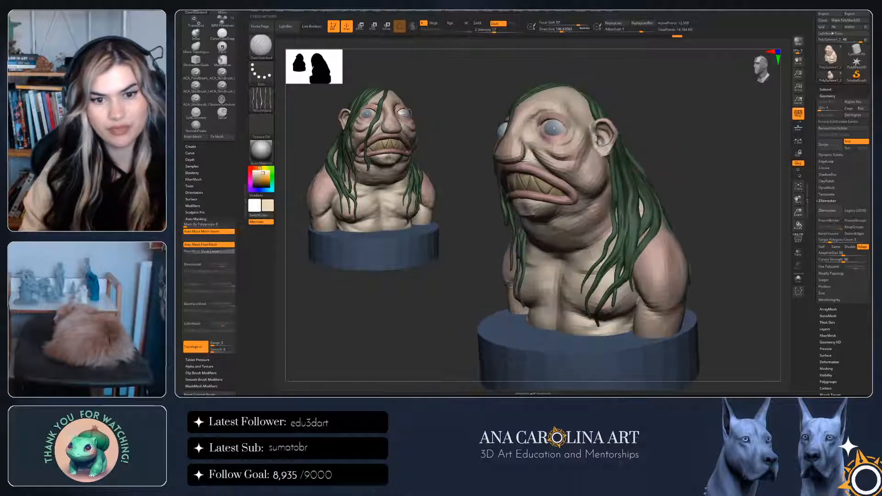
alt+click(638, 207)
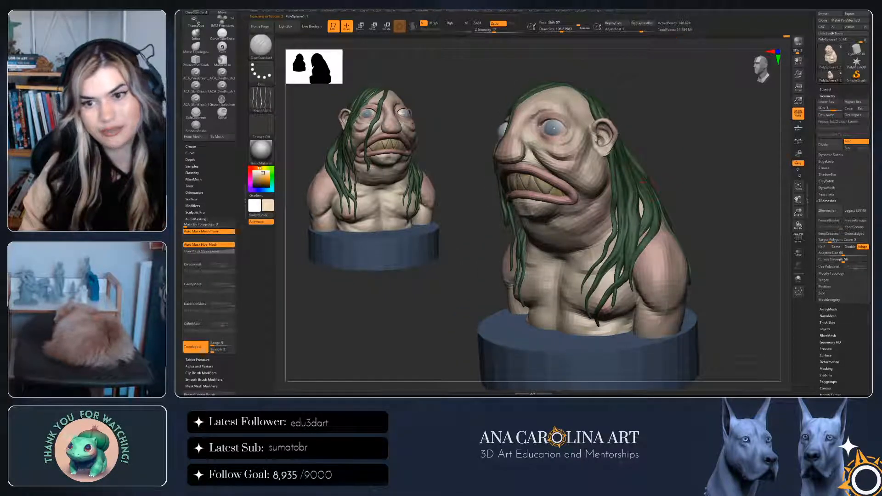
click(821, 109)
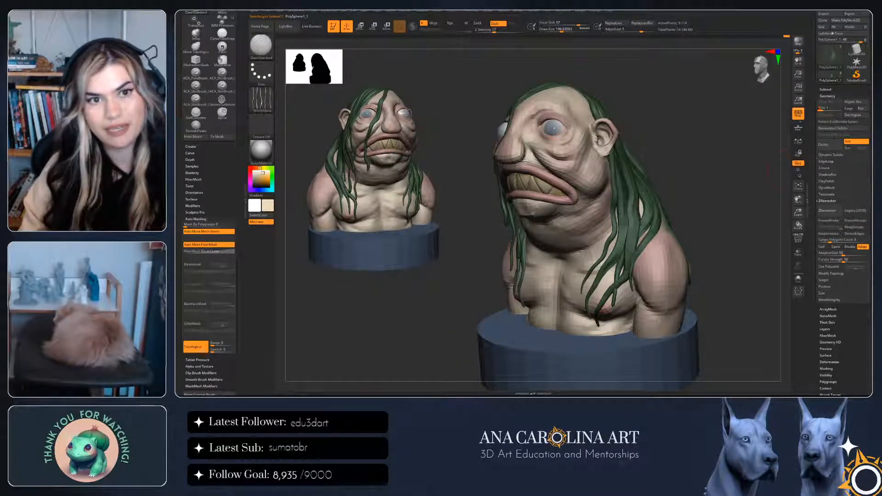
click(581, 10)
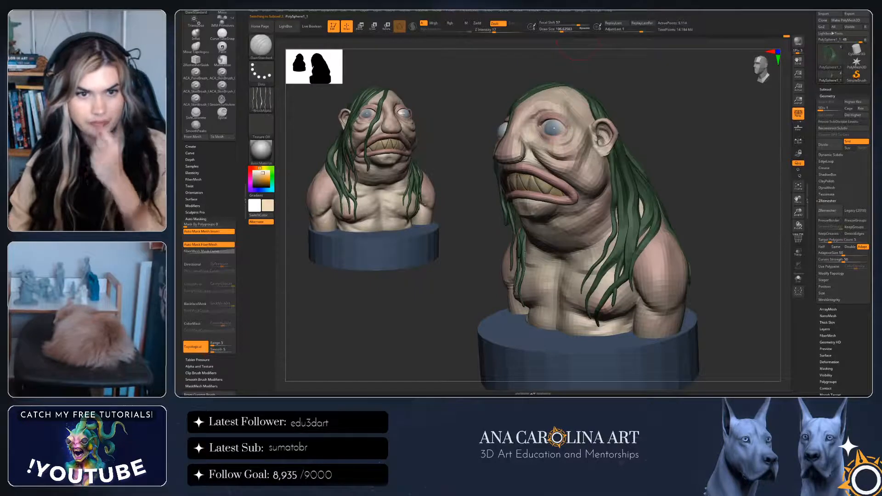
click(593, 154)
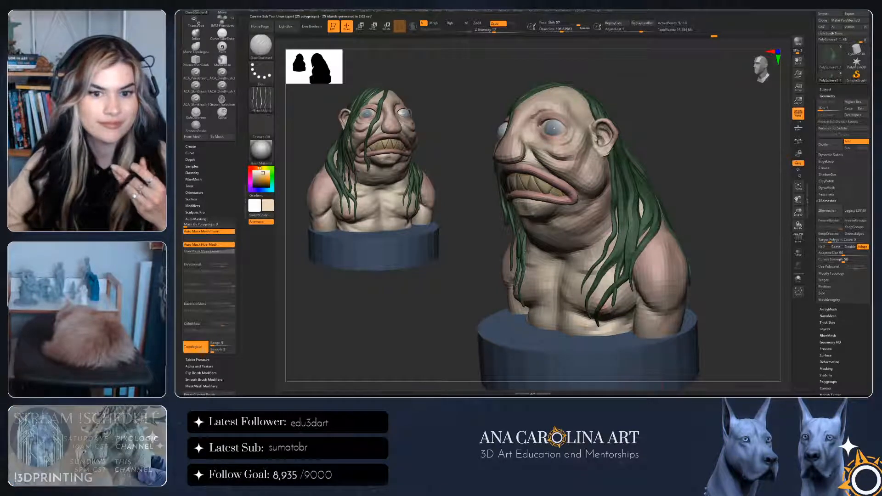
Lower the eyes to subdivision level 1 and unwrap their UVs with UV Master
drag(721, 331, 765, 317)
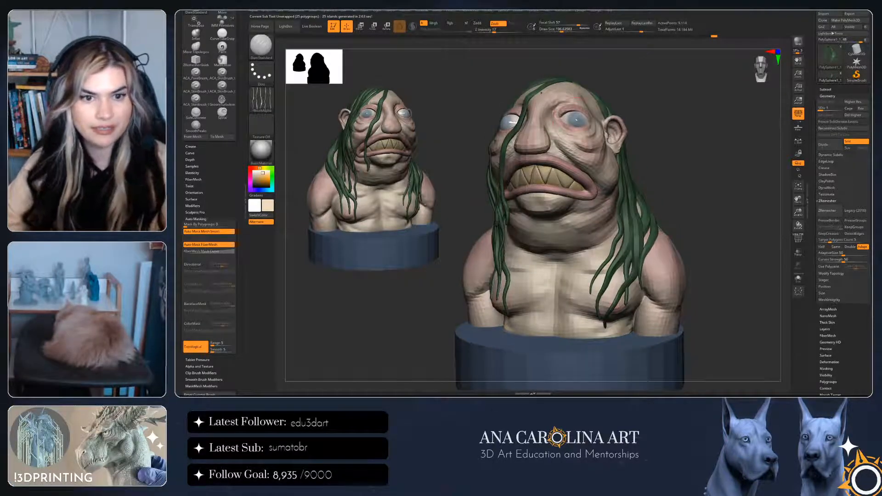
alt+click(619, 165)
key(shift+d)
key(shift+d)
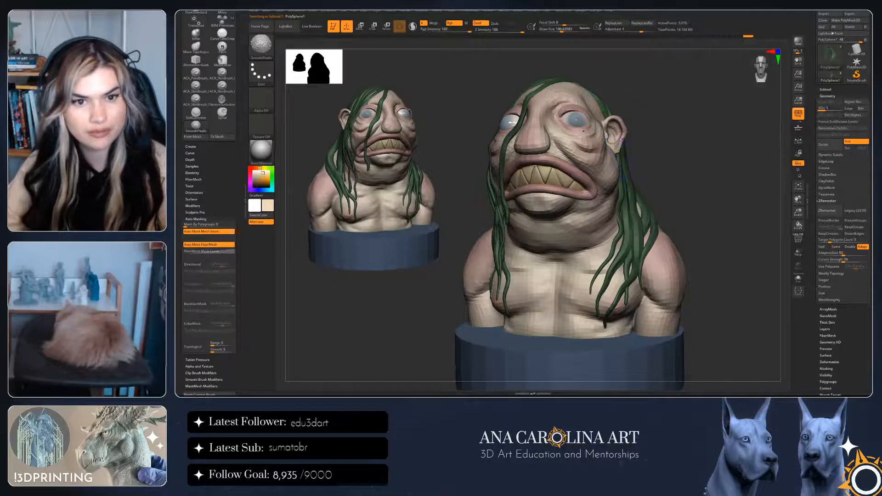
mouse_move(581, 10)
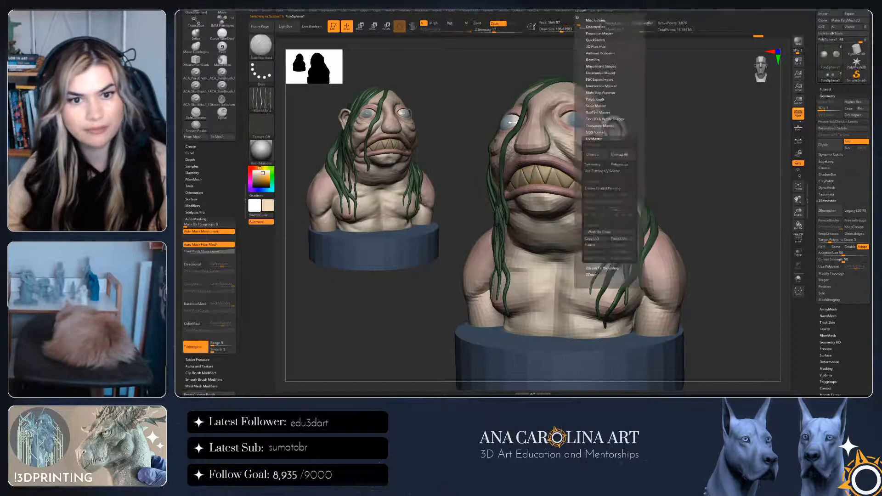
click(593, 155)
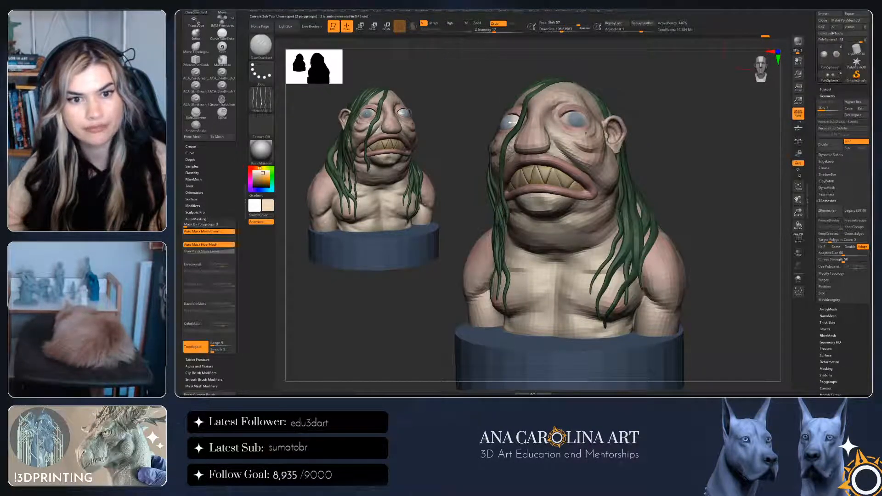
Select the teeth and unwrap their UVs with UV Master
alt+click(548, 179)
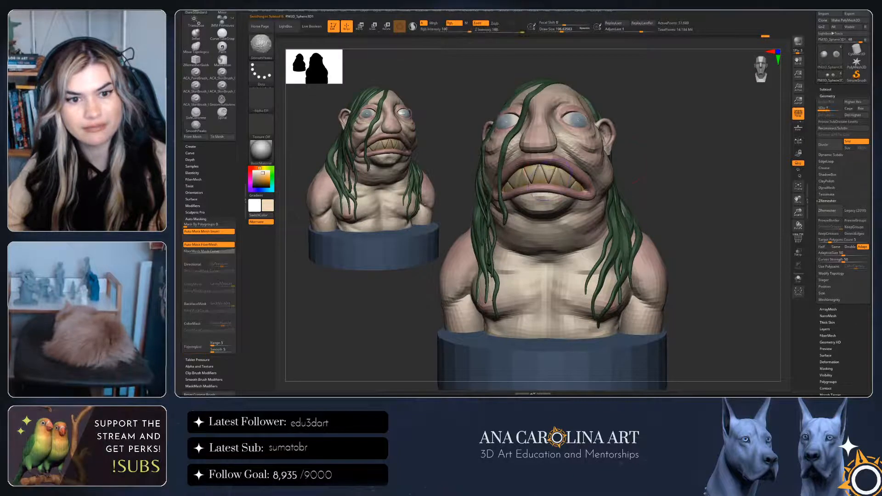
click(196, 347)
mouse_move(321, 317)
mouse_down()
mouse_move(377, 317)
mouse_move(323, 314)
mouse_up()
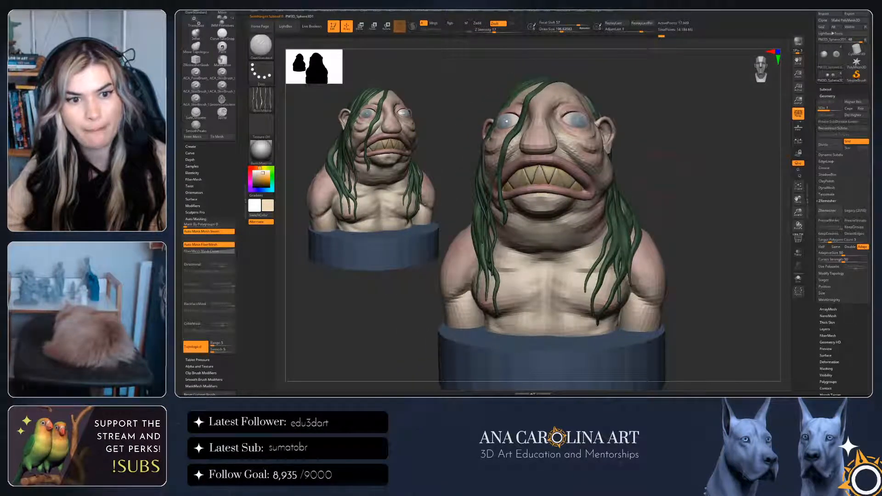
click(580, 10)
click(592, 154)
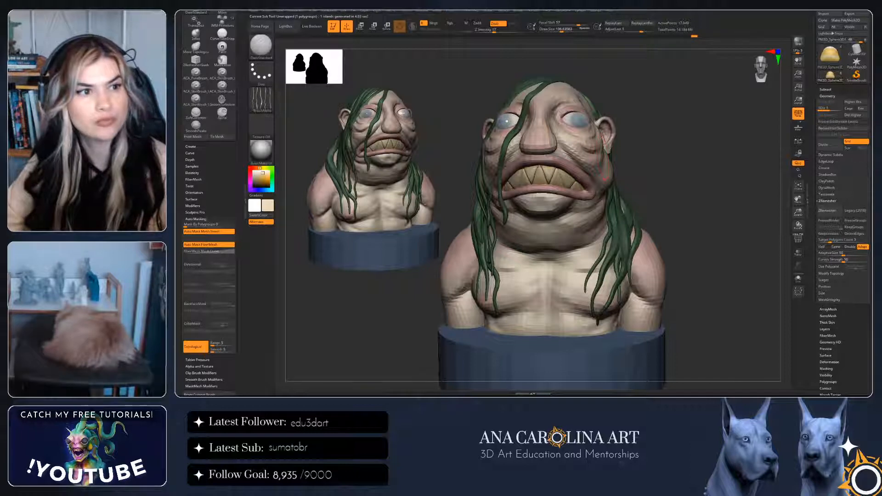
Select the body and raise it back to its detailed subdivision level
mouse_move(590, 166)
right_down()
mouse_move(542, 184)
mouse_move(597, 174)
right_up()
alt+click(600, 239)
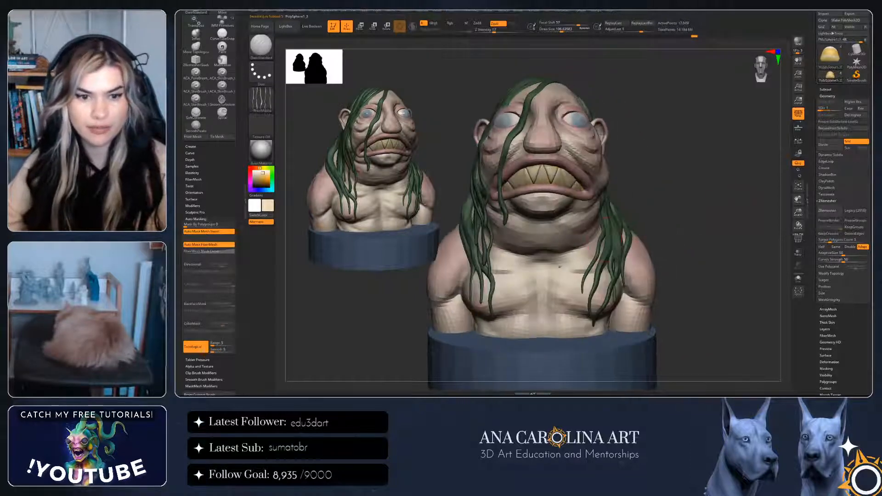
key(d)
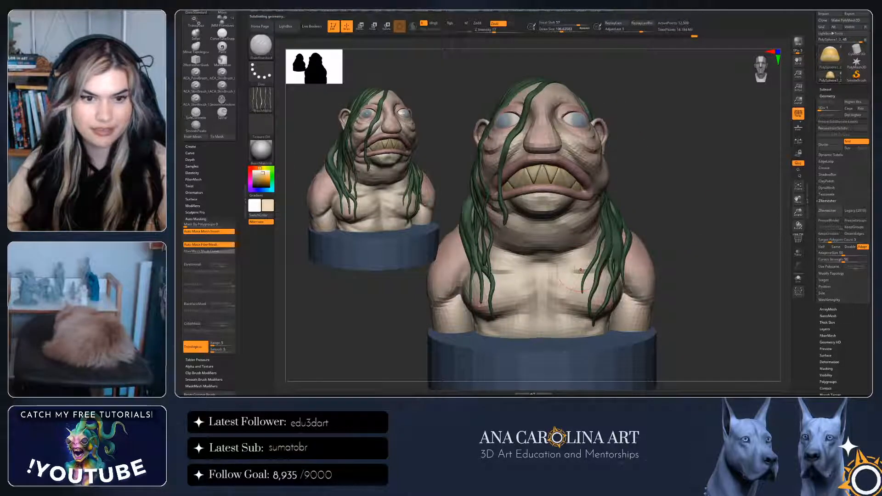
right_drag(584, 276, 542, 285)
Select the hair and raise it to subdivision level 4
alt+click(576, 356)
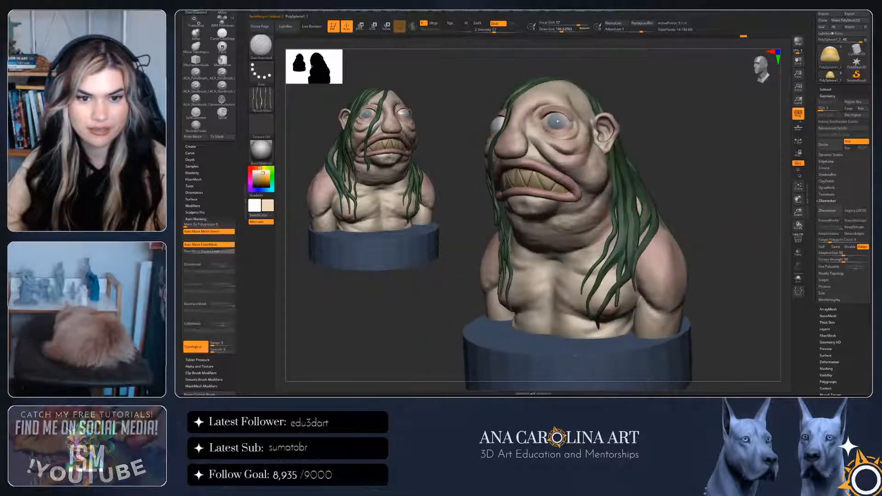
key(d)
key(d)
key(d)
right_drag(579, 312, 625, 308)
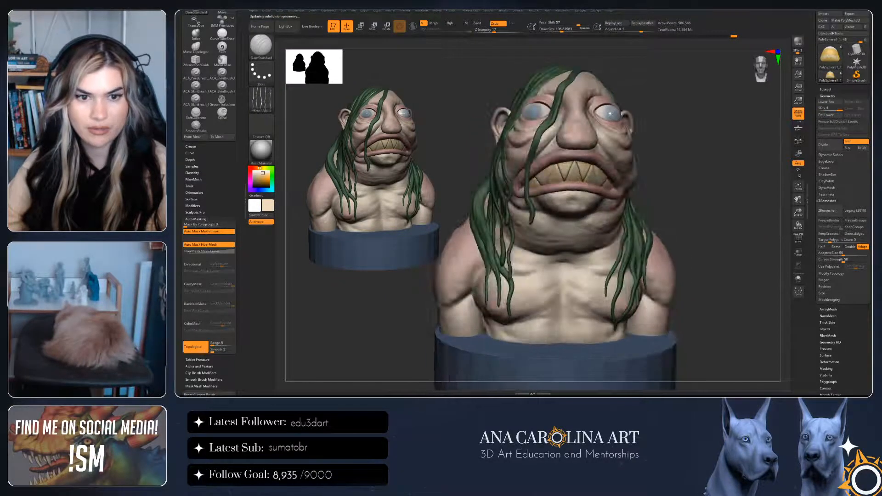
Raise the teeth to a higher subdivision level and the eyes to level 3
alt+click(572, 177)
key(d)
right_drag(616, 275, 598, 239)
alt+click(597, 128)
key(d)
key(d)
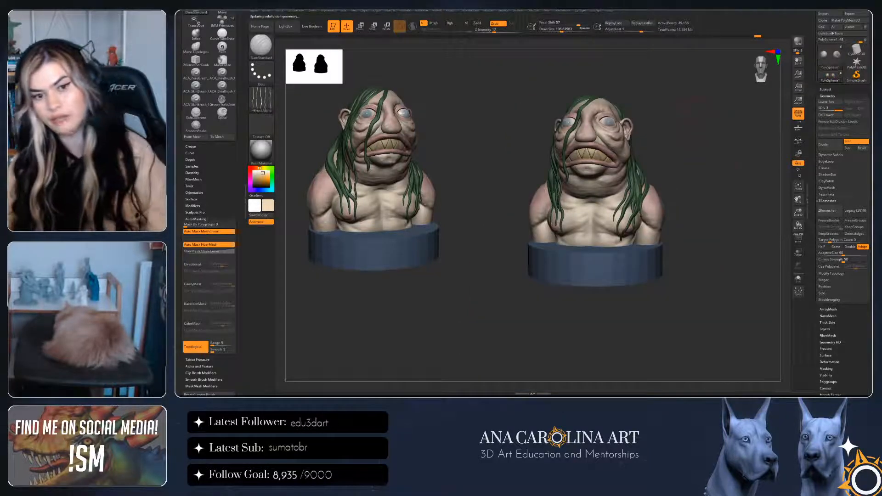
Select the hair and set the paint color to a very dark green sampled from it and darkened
mouse_move(597, 294)
right_down()
mouse_move(627, 292)
mouse_move(595, 285)
right_up()
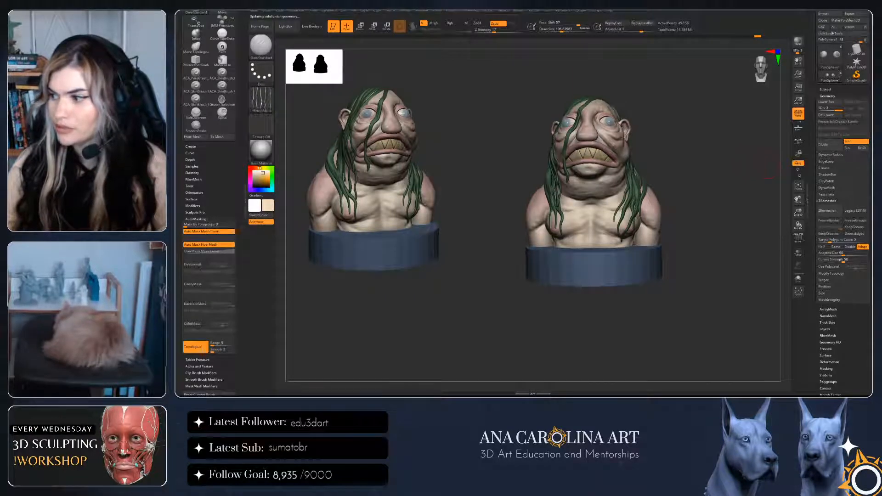
right_drag(597, 294, 591, 352)
right_drag(591, 322, 575, 354)
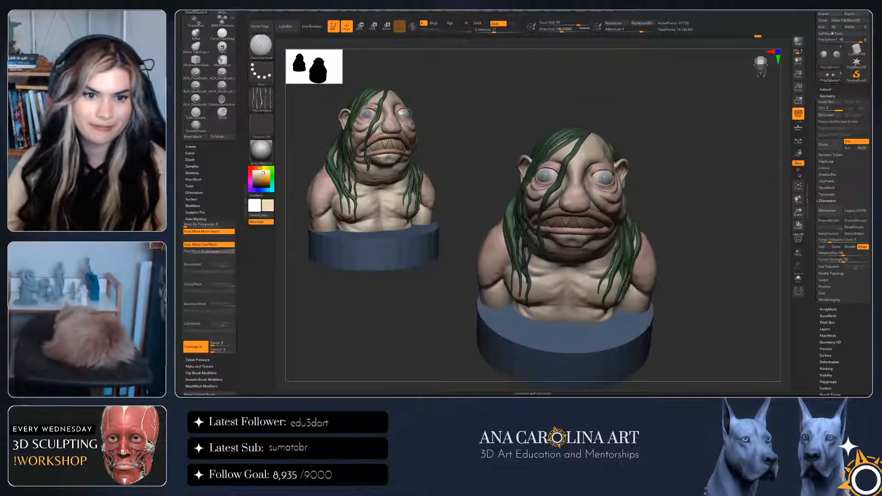
alt+click(573, 130)
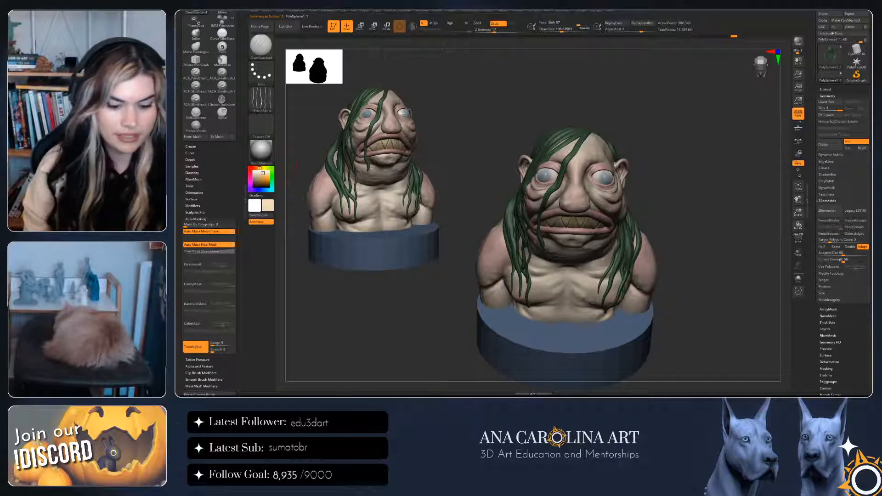
key(c)
click(255, 184)
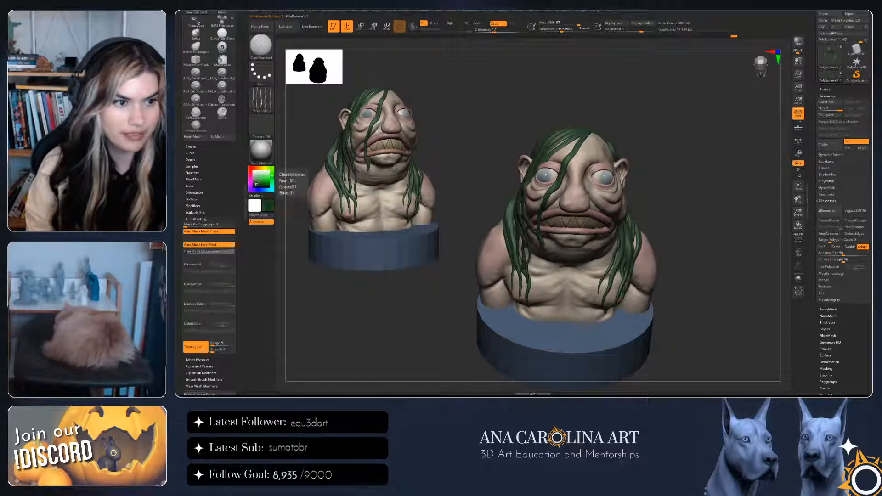
click(255, 185)
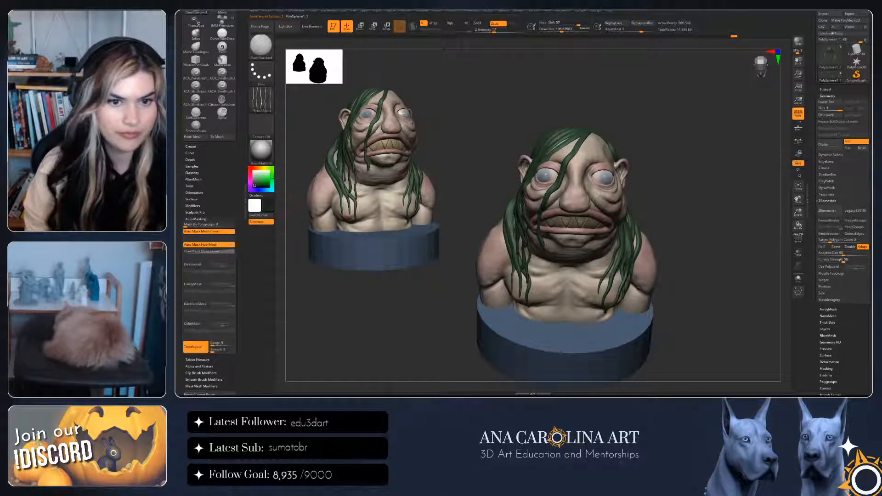
Paint the hair roots on the crown very dark green with a large Paint brush in color-only mode
drag(453, 161, 455, 262)
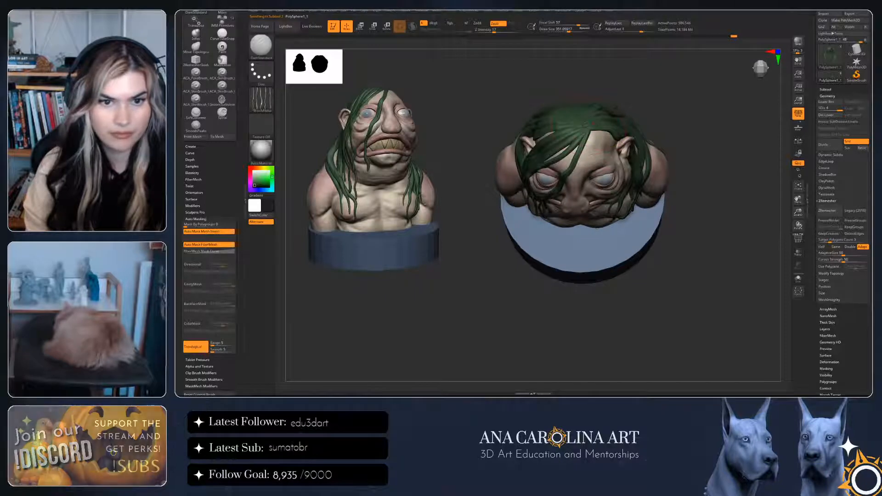
key(b)
key(a)
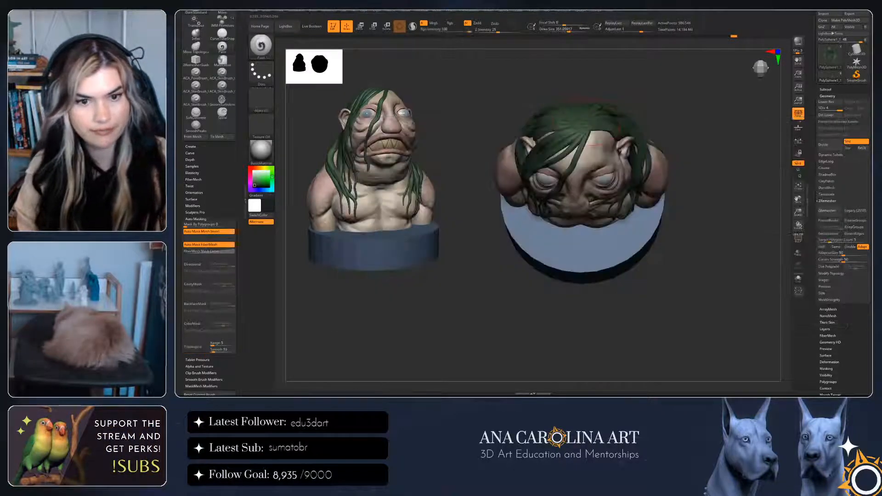
key(space)
click(590, 155)
drag(589, 130, 585, 122)
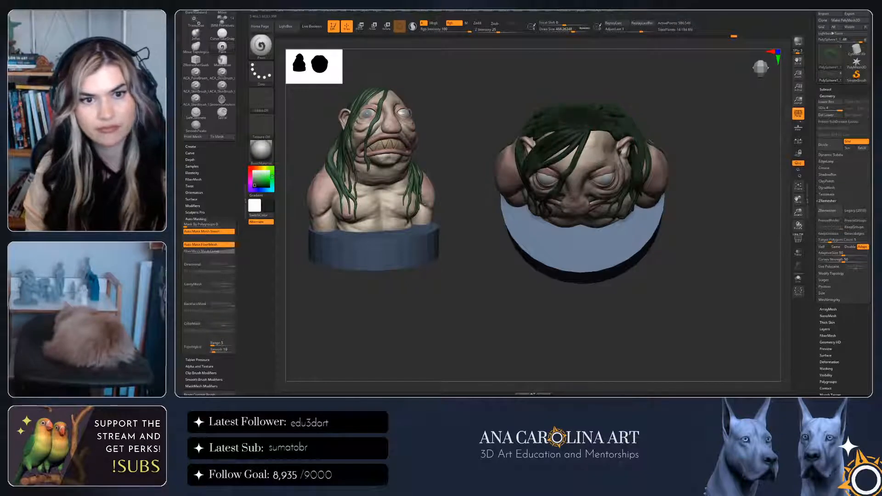
Darken the hair roots around the sides and back of the head with the very dark green
mouse_move(717, 281)
mouse_down()
mouse_move(707, 202)
mouse_move(735, 175)
mouse_move(703, 189)
mouse_move(680, 239)
mouse_up()
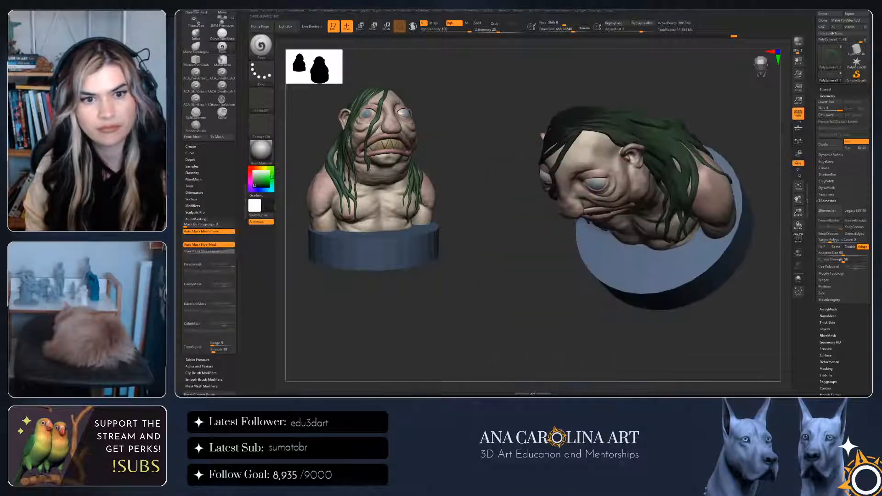
drag(613, 121, 636, 141)
mouse_move(716, 258)
shift+mouse_down()
mouse_move(749, 197)
mouse_move(721, 229)
mouse_move(662, 257)
shift+mouse_up()
drag(609, 156, 624, 164)
drag(726, 193, 657, 216)
drag(642, 136, 629, 127)
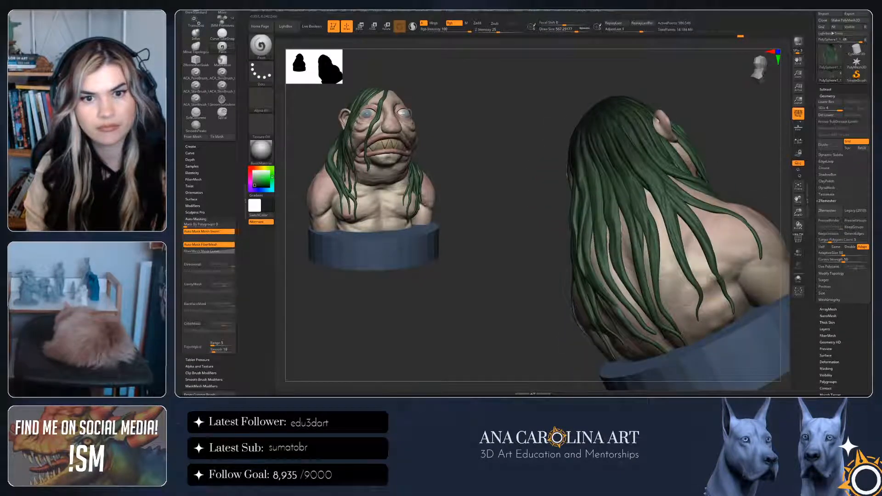
Inspect the darkened hair from several angles and choose a muted olive yellow as the paint color
mouse_move(731, 143)
mouse_down()
mouse_move(693, 193)
mouse_move(754, 161)
mouse_move(772, 186)
mouse_move(744, 202)
mouse_move(777, 184)
mouse_move(747, 225)
mouse_up()
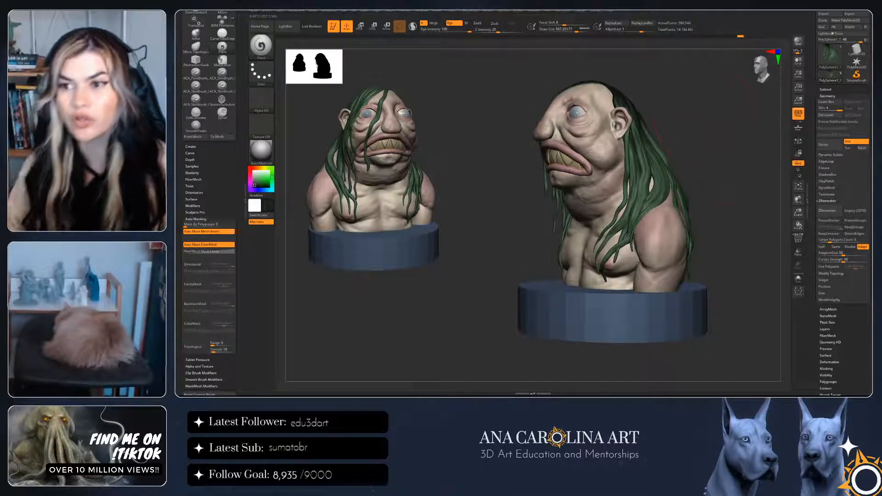
mouse_move(703, 115)
mouse_down()
mouse_move(754, 179)
mouse_move(735, 193)
mouse_up()
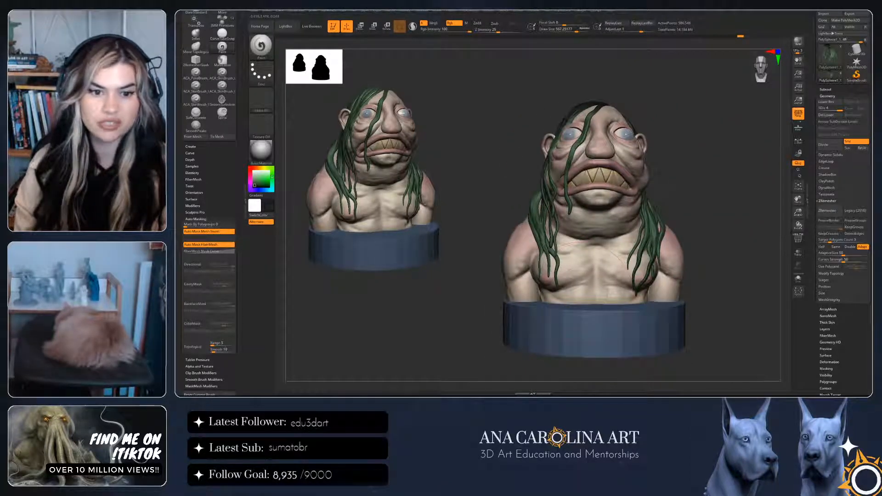
right_drag(580, 276, 616, 255)
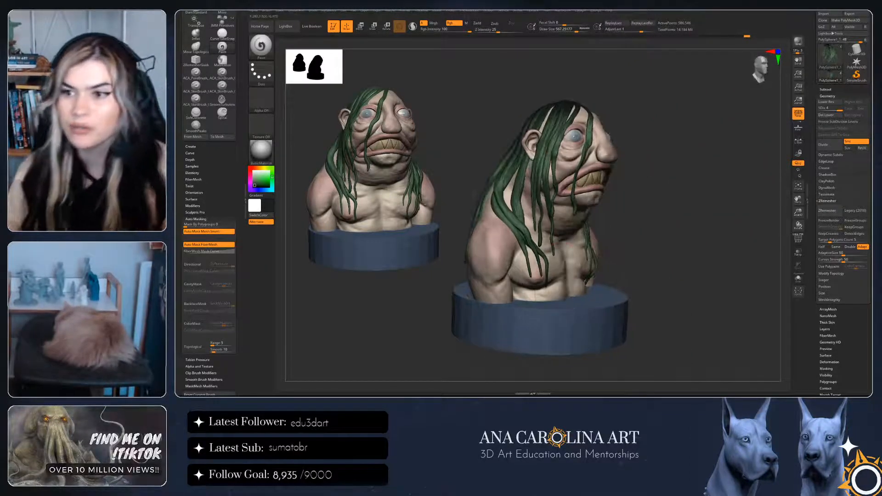
right_drag(624, 255, 611, 198)
mouse_move(711, 251)
right_down()
mouse_move(554, 234)
mouse_move(593, 229)
mouse_move(690, 290)
right_up()
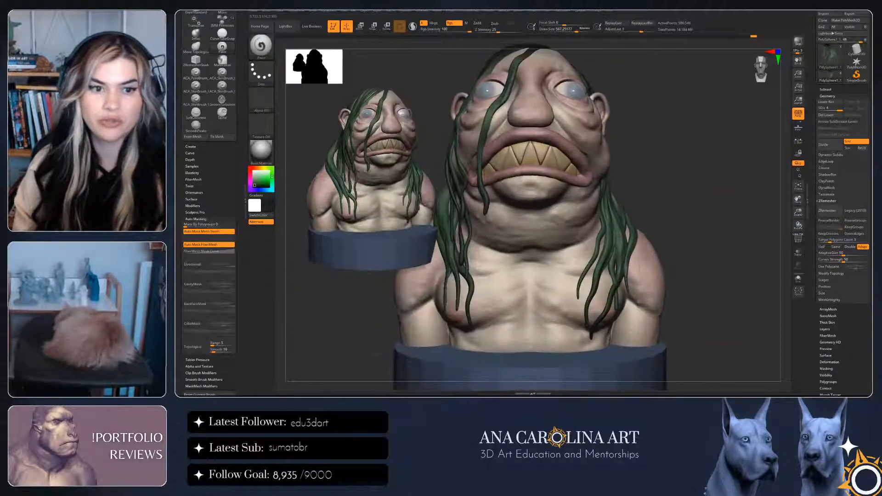
mouse_move(647, 253)
alt+right_down()
mouse_move(641, 197)
mouse_move(684, 203)
alt+right_up()
right_drag(685, 202, 708, 203)
drag(271, 168, 255, 182)
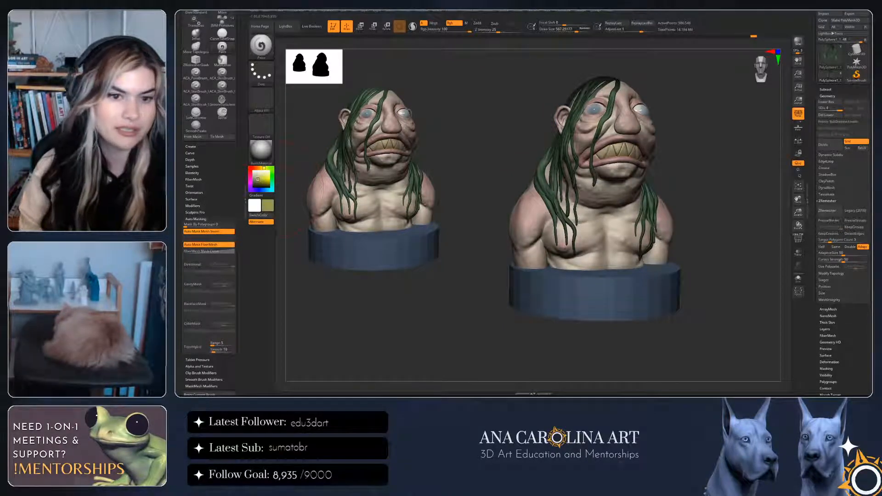
Paint olive yellow over the lower hair lengths on both sides of the head, redoing the first stroke
right_drag(478, 184, 584, 172)
drag(578, 166, 546, 161)
right_drag(730, 172, 649, 170)
key(ctrl+z)
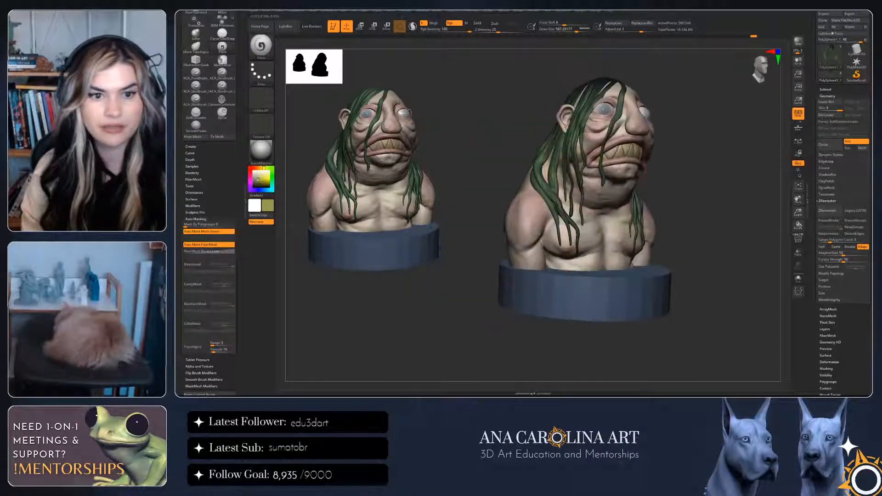
drag(554, 166, 552, 184)
right_drag(728, 156, 637, 141)
drag(714, 150, 722, 184)
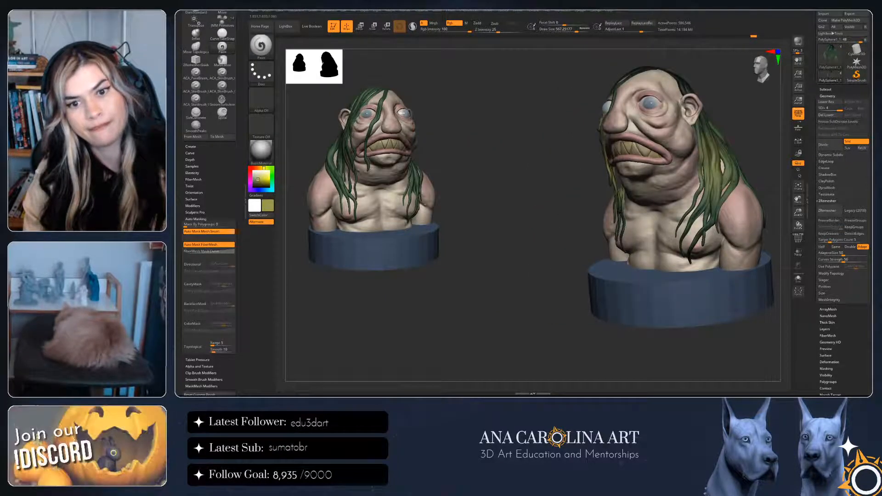
right_drag(717, 183, 666, 179)
drag(717, 157, 747, 181)
mouse_move(744, 179)
alt+right_down()
mouse_move(637, 198)
mouse_move(570, 193)
mouse_move(446, 207)
mouse_move(598, 193)
alt+right_up()
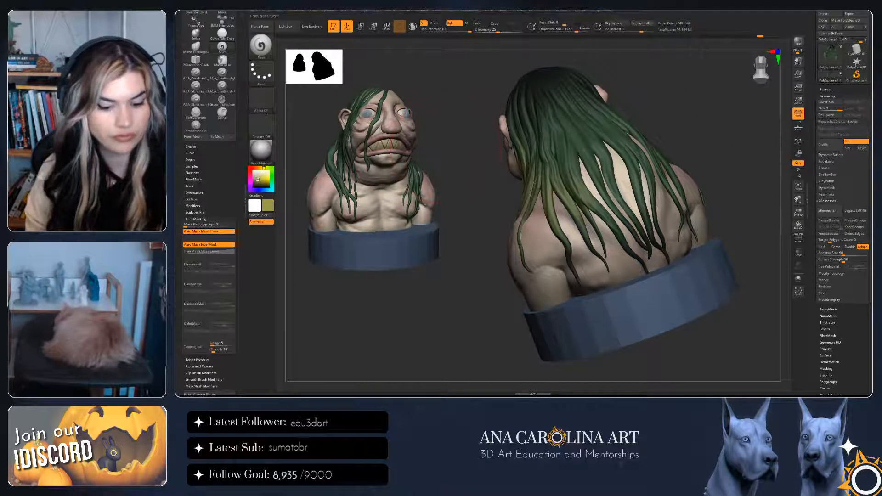
Give the Paint brush a speckled alpha and the Color Spray stroke, undoing the test stroke made on the hair
click(261, 99)
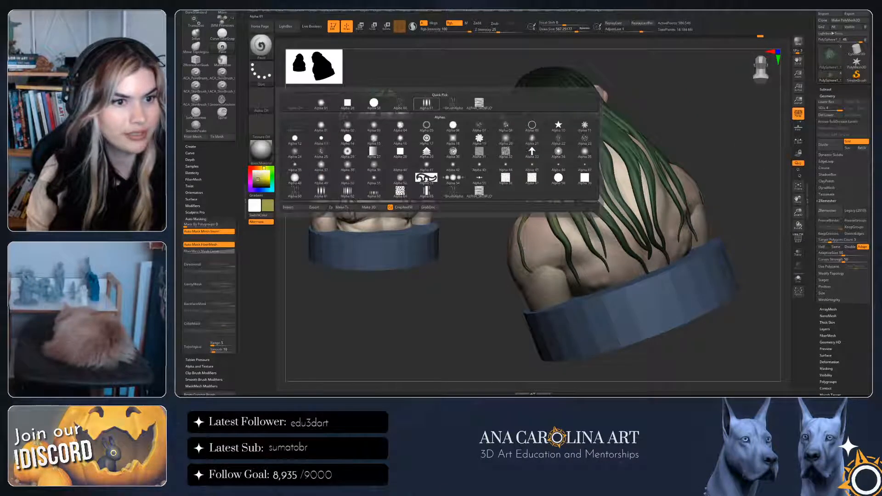
click(505, 126)
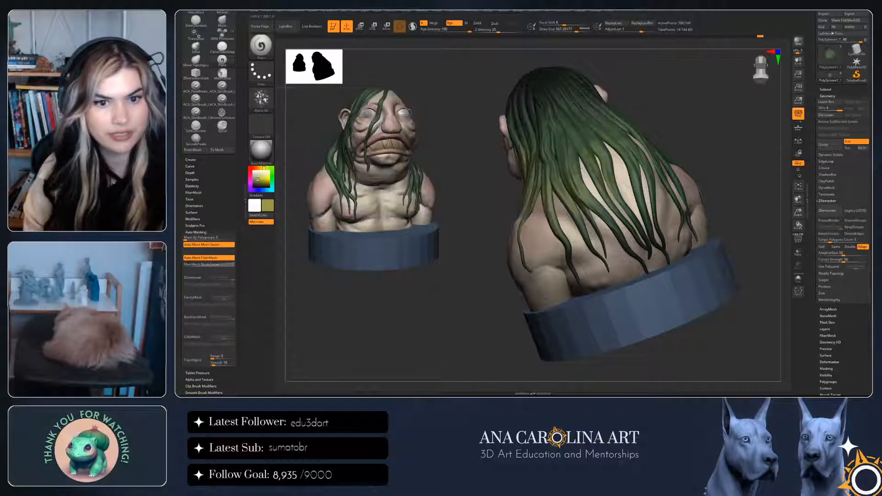
drag(740, 124, 666, 126)
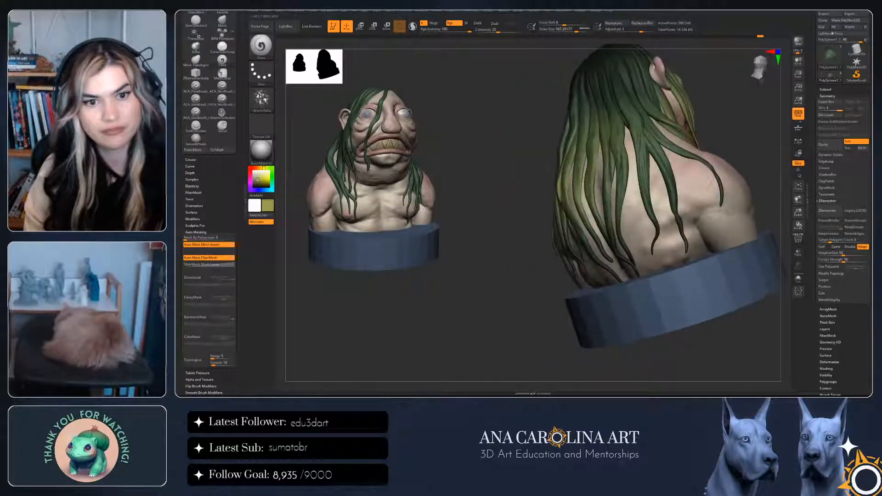
key(ctrl+z)
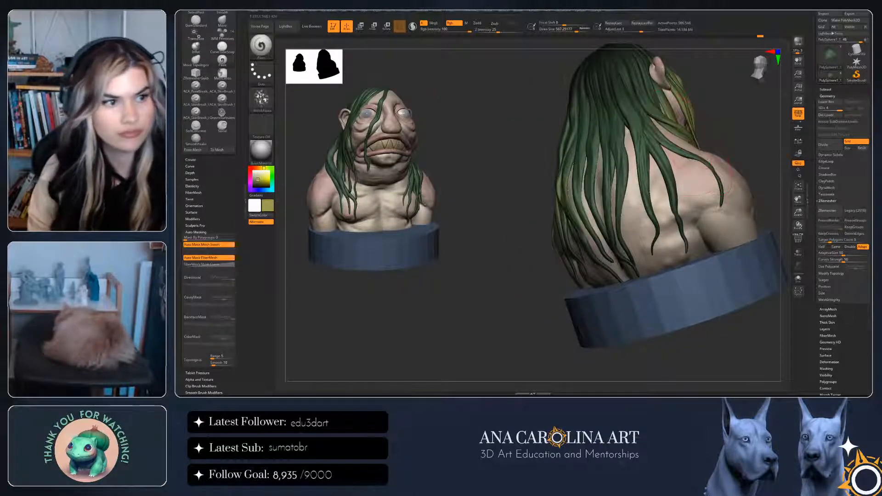
click(261, 72)
click(373, 78)
Spray mottled olive yellow over the hair lengths at the back, side and front, using a smaller brush for the front strands
mouse_move(657, 154)
mouse_down()
mouse_move(609, 133)
mouse_move(601, 186)
mouse_move(636, 152)
mouse_up()
drag(528, 198, 482, 193)
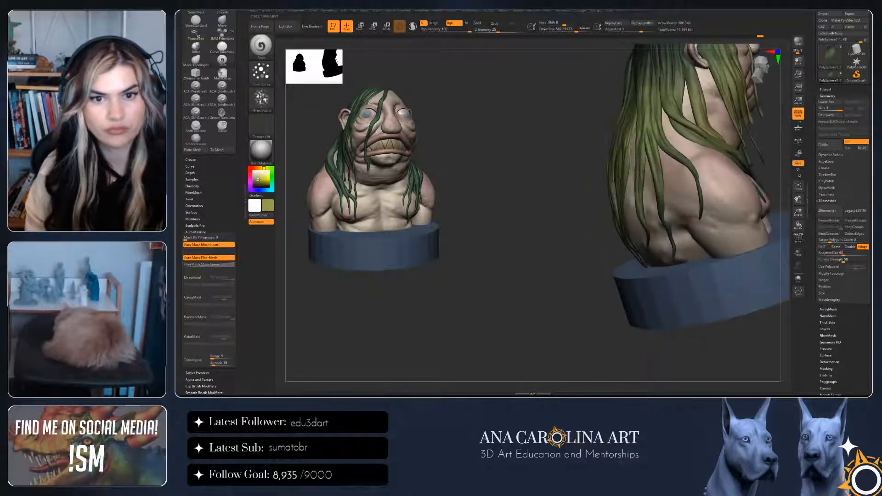
mouse_move(593, 199)
mouse_down()
mouse_move(549, 216)
mouse_move(510, 216)
mouse_move(528, 184)
mouse_move(466, 223)
mouse_move(480, 248)
mouse_move(468, 262)
mouse_up()
key(space)
drag(643, 159, 685, 154)
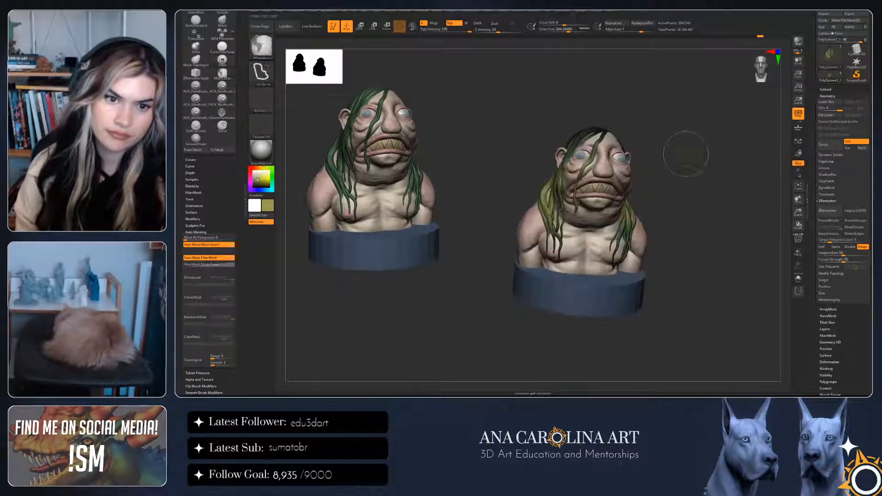
key(space)
drag(613, 193, 585, 229)
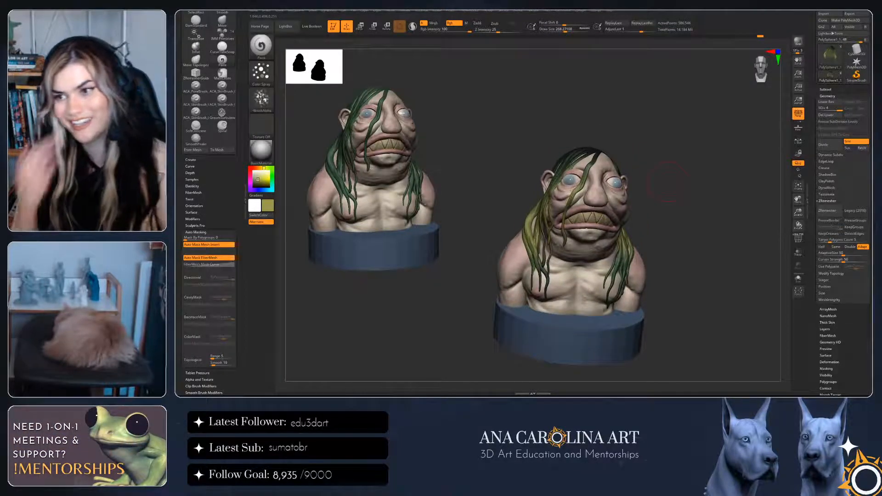
Spray olive yellow onto the hair on the other side of the face and reduce the draw size to about 90
drag(668, 182, 685, 159)
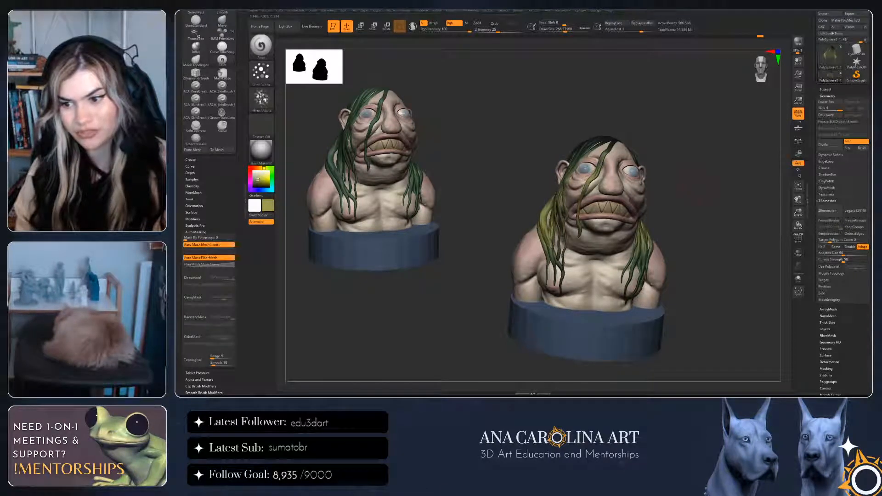
drag(687, 189, 680, 168)
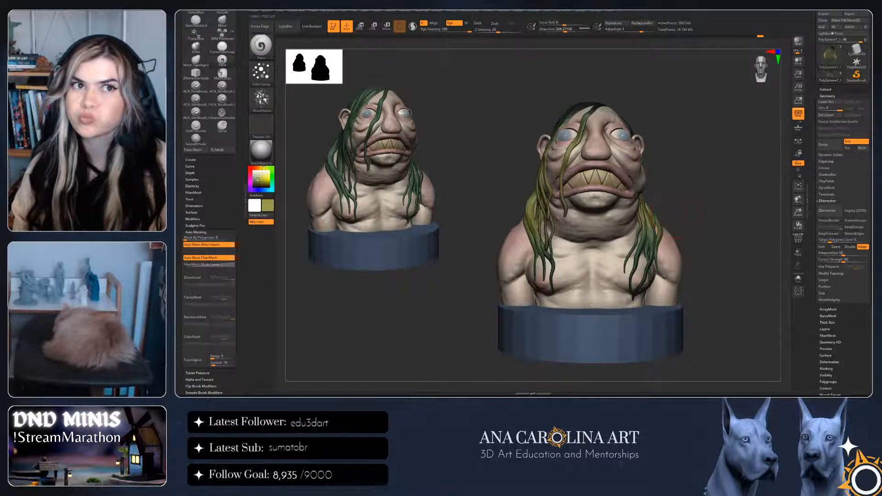
mouse_move(729, 221)
mouse_down()
mouse_move(701, 220)
mouse_move(744, 222)
mouse_move(655, 230)
mouse_up()
drag(582, 219, 639, 231)
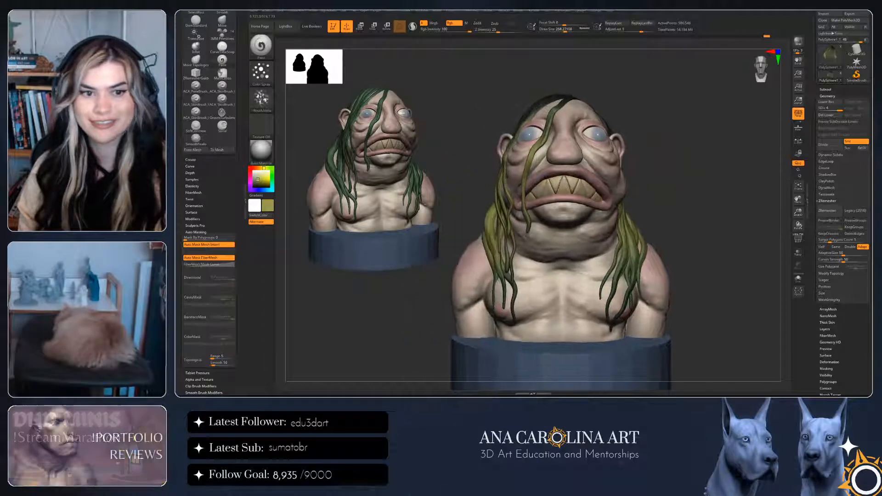
key(space)
drag(680, 195, 667, 194)
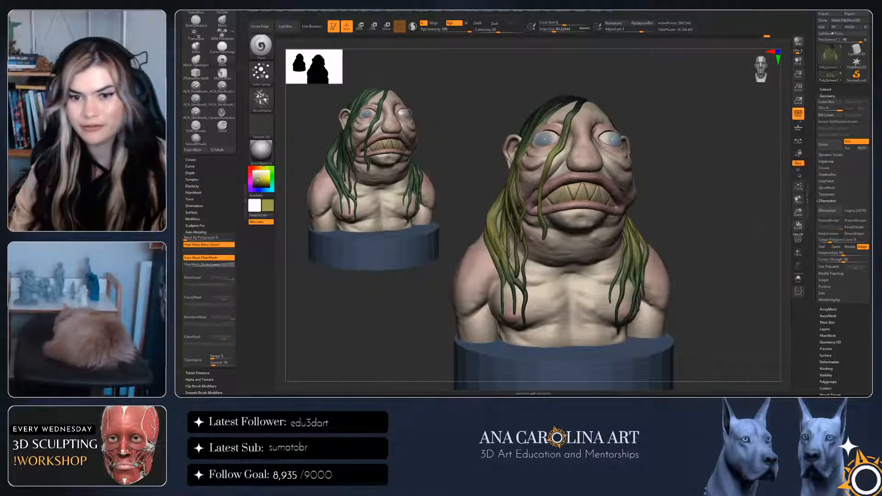
drag(762, 243, 730, 259)
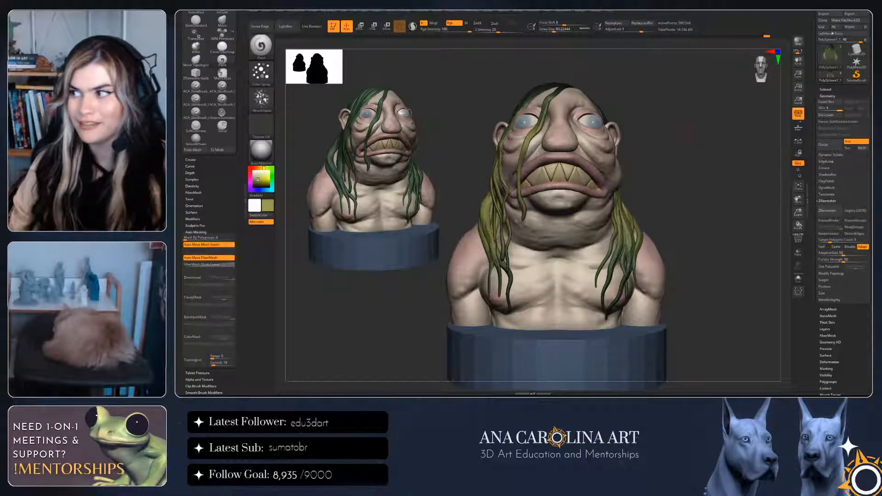
Select the body, raise it to its highest subdivision level and sample a reddish-brown skin tone as the paint color
drag(689, 133, 713, 161)
drag(817, 284, 803, 239)
key(shift+d)
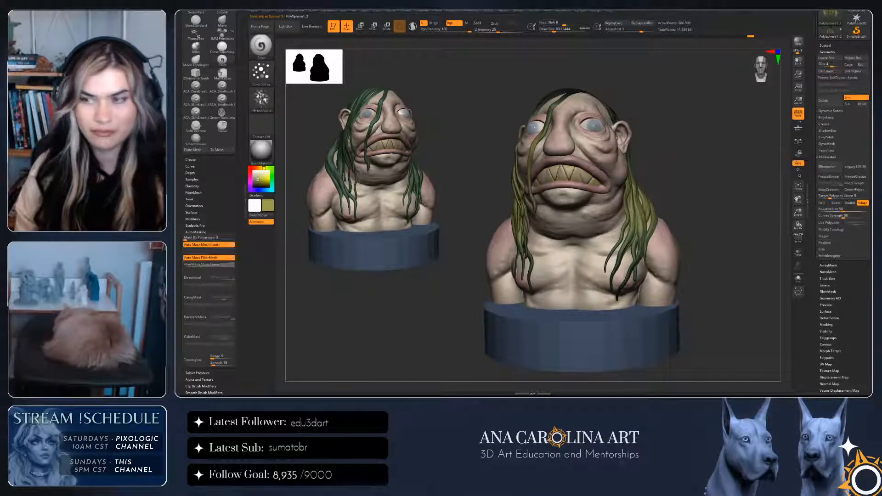
key(d)
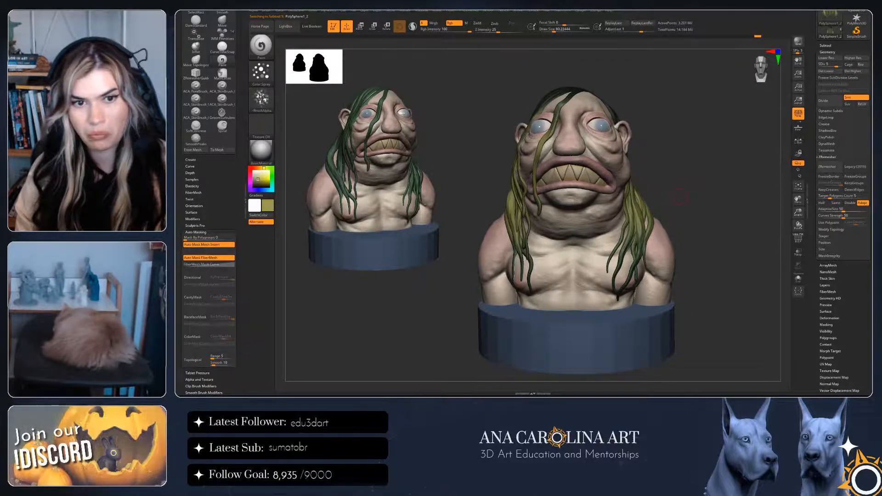
key(d)
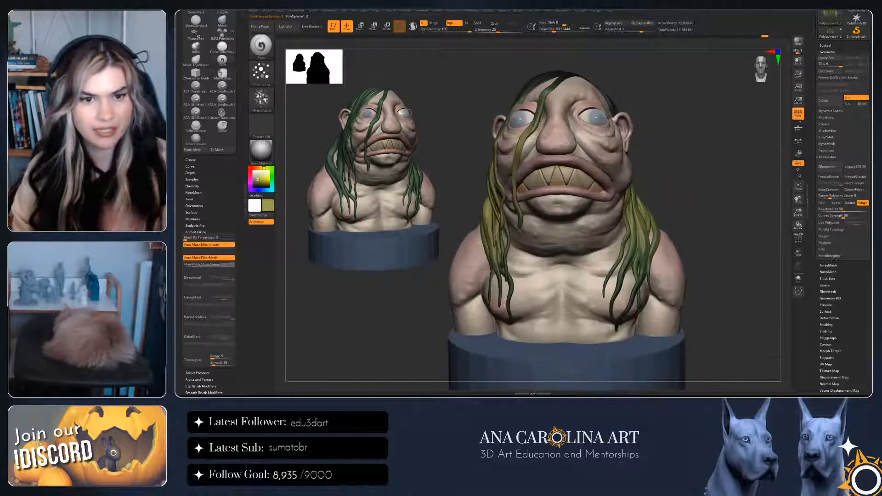
key(c)
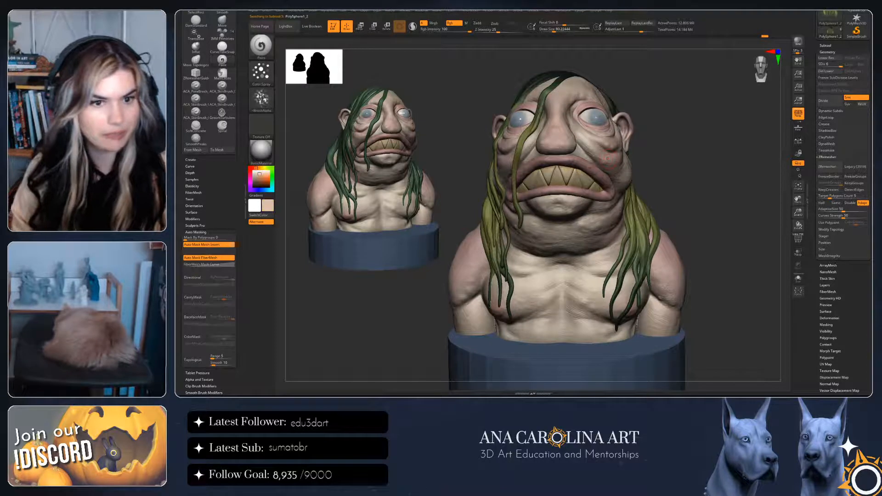
key(c)
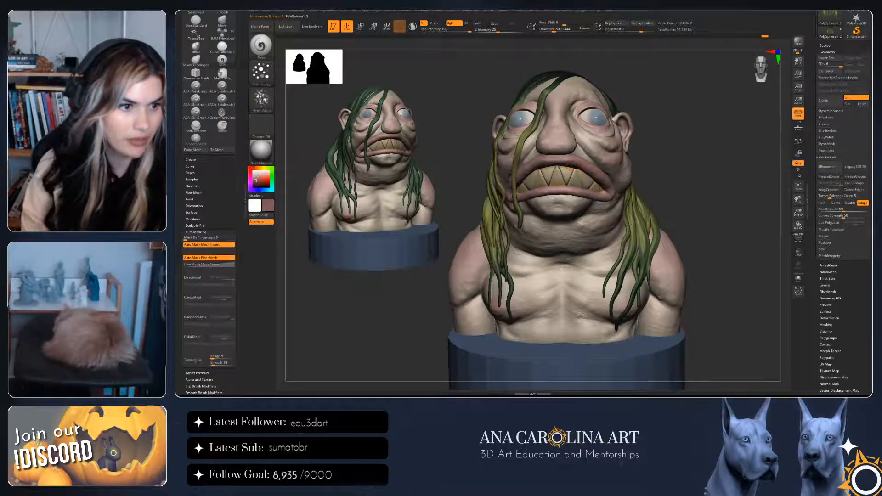
Choose a dark muted violet as the paint color and set the draw size to about 131, undoing the test stroke on the face
click(254, 182)
click(255, 189)
drag(254, 190, 257, 190)
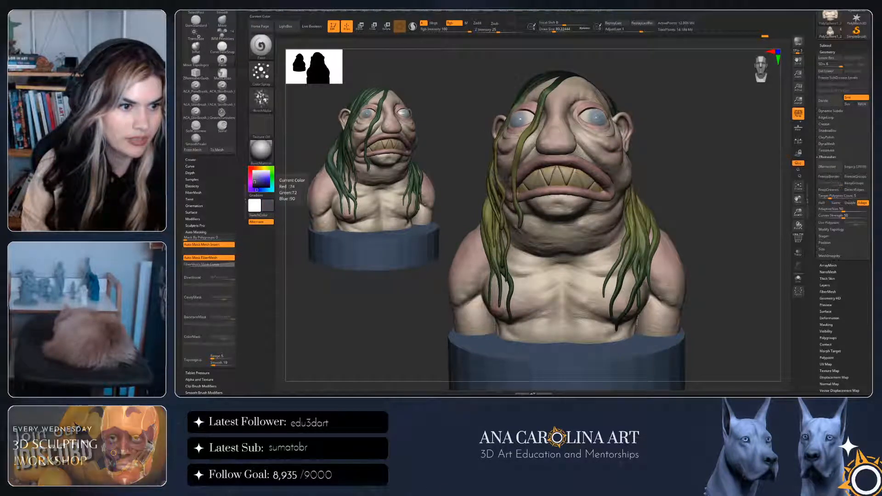
key(s)
drag(570, 205, 581, 205)
mouse_move(614, 131)
mouse_down()
mouse_move(611, 174)
mouse_move(624, 184)
mouse_move(654, 171)
mouse_up()
key(ctrl)
key(ctrl+z)
key(space)
drag(717, 197, 754, 178)
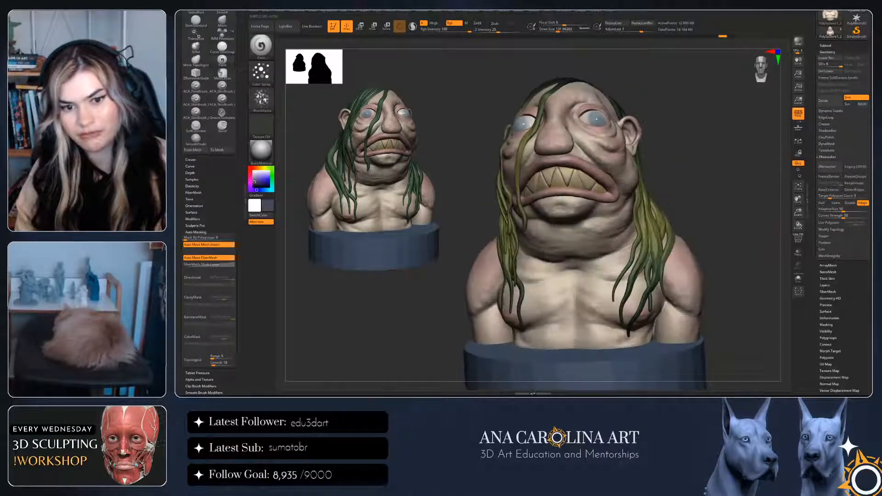
Set the Paint brush's Z Intensity to 6
scroll(843, 198, down, 3)
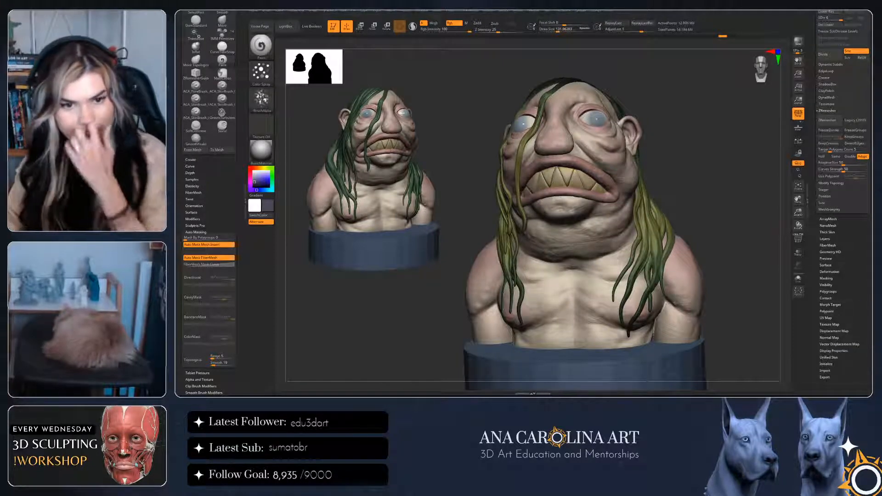
key(space)
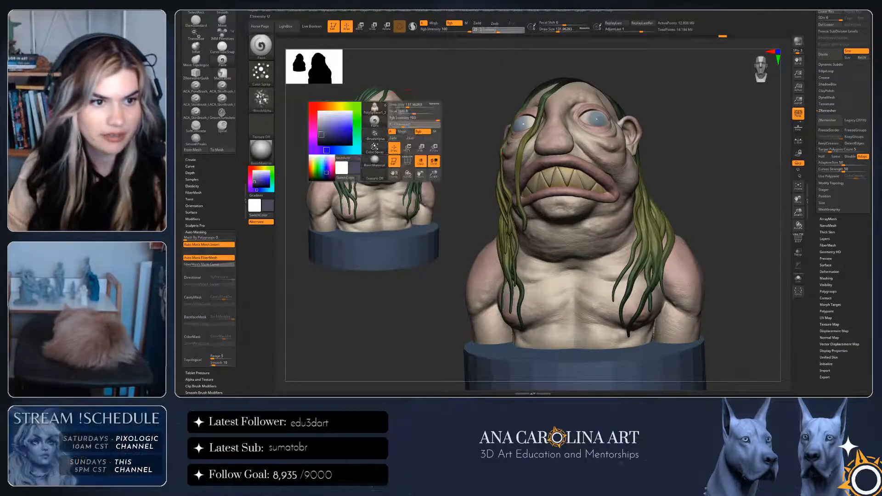
text(6)
key(Return)
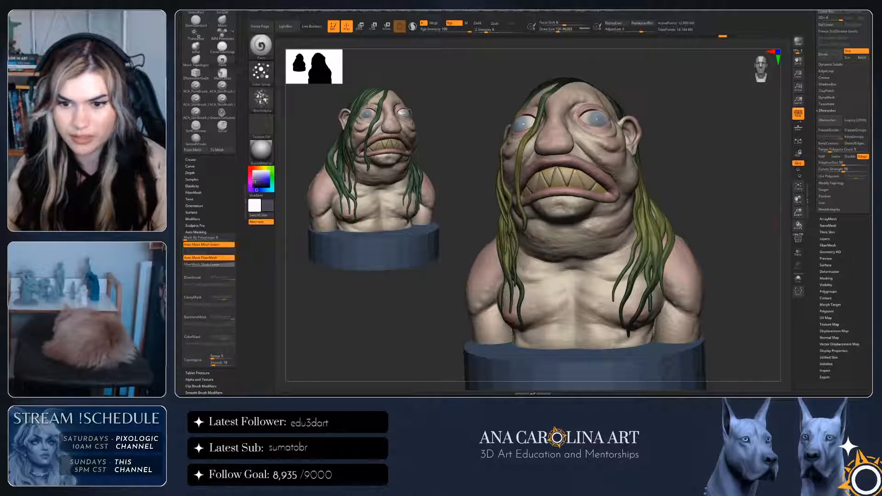
Mask the body by ambient occlusion and try dark violet strokes on the face and chin, undoing each one
drag(850, 294, 850, 285)
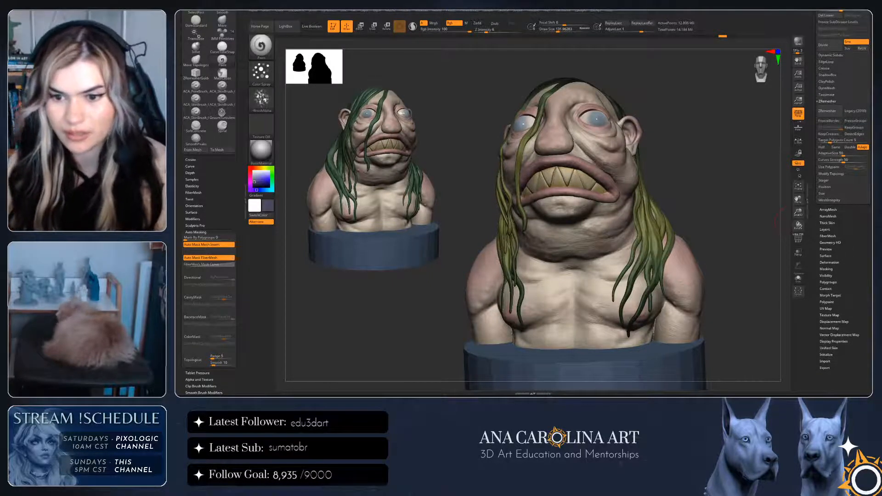
click(826, 271)
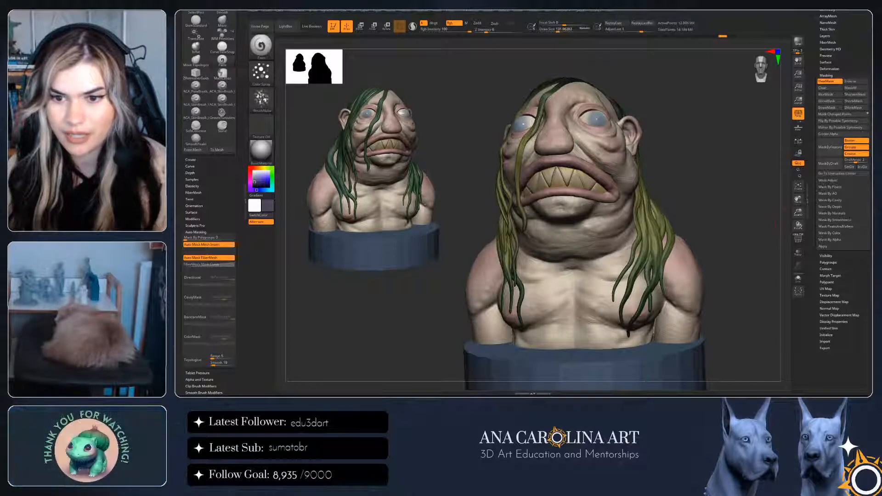
click(828, 193)
click(837, 200)
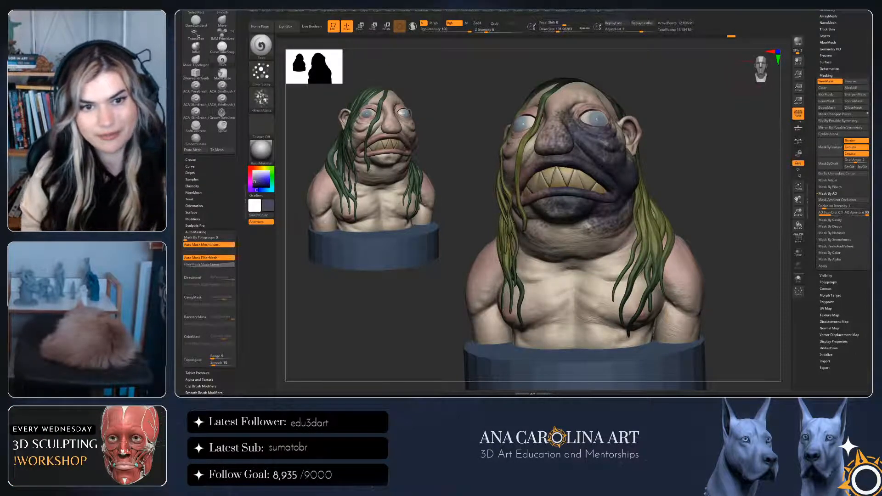
key(ctrl)
key(ctrl+z)
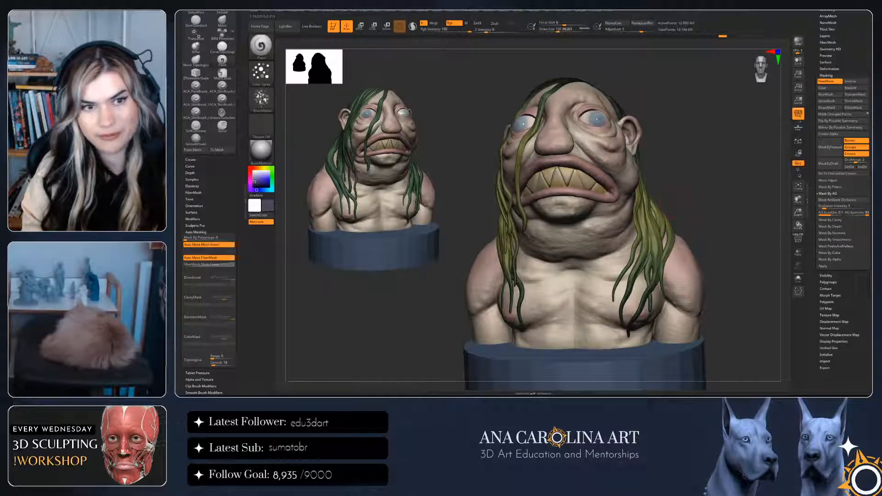
mouse_move(603, 216)
mouse_down()
mouse_move(606, 238)
mouse_move(602, 170)
mouse_move(611, 202)
mouse_up()
key(ctrl)
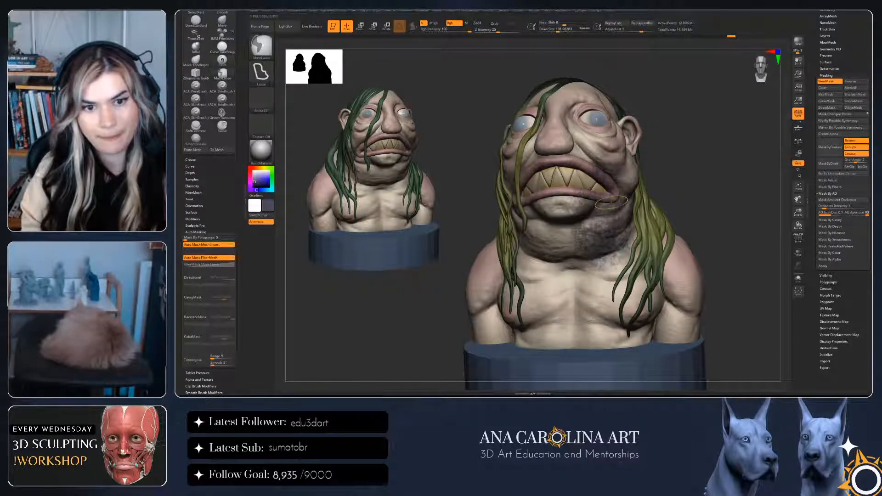
key(ctrl+z)
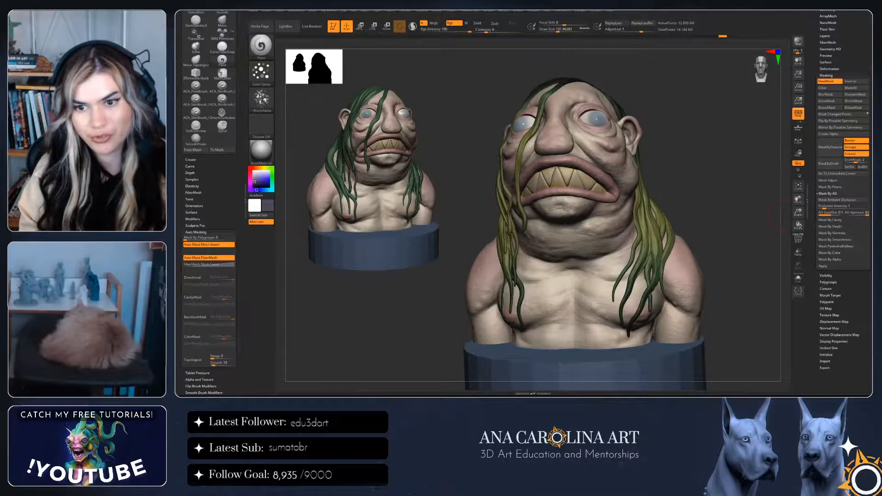
Mask the body by cavity, invert the mask and enlarge the brush to a draw size of about 172
click(830, 219)
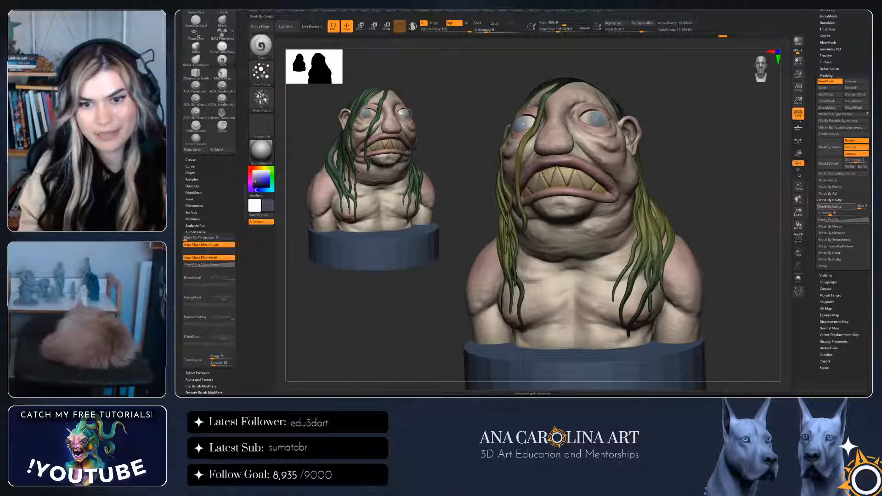
click(834, 206)
ctrl+right_drag(698, 220, 685, 258)
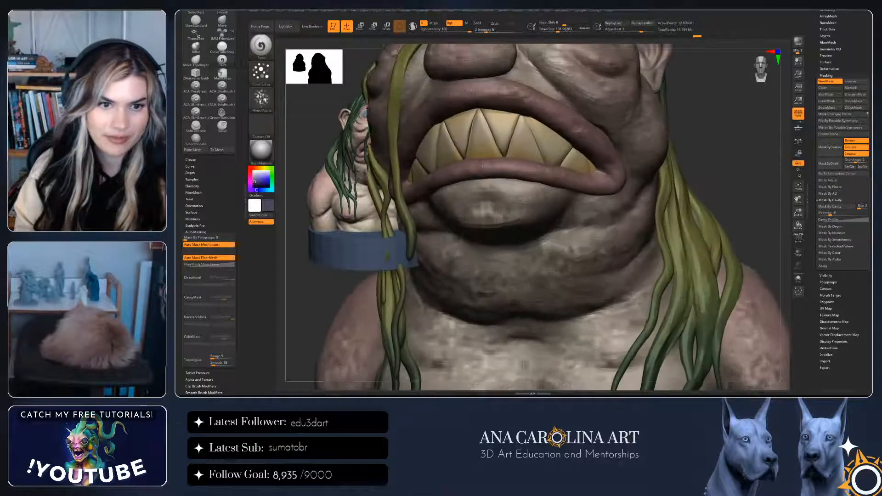
key(space)
drag(706, 209, 712, 209)
mouse_move(643, 207)
ctrl+right_down()
mouse_move(638, 253)
mouse_move(657, 225)
ctrl+right_up()
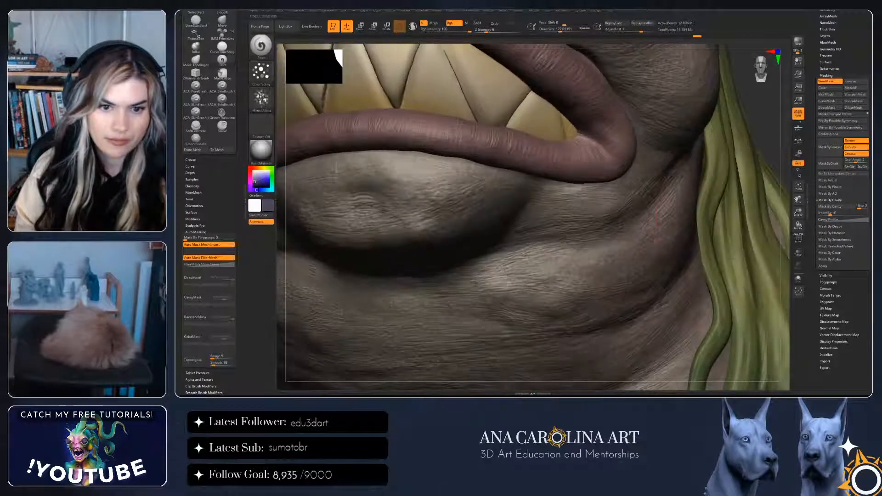
ctrl+click(766, 143)
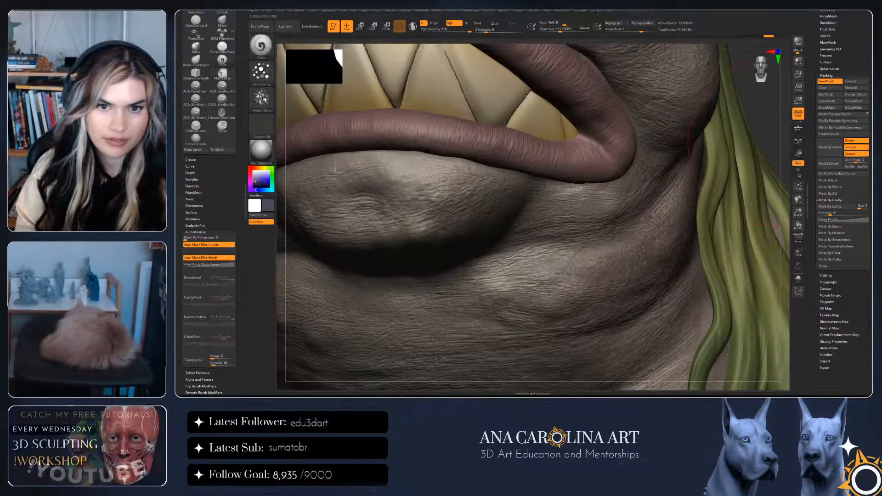
click(697, 36)
mouse_move(667, 257)
ctrl+right_down()
mouse_move(661, 152)
mouse_move(686, 142)
ctrl+right_up()
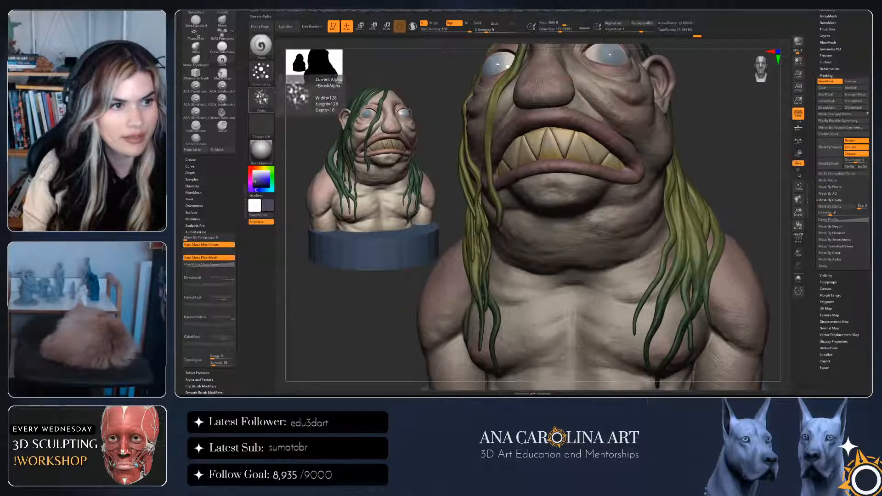
Change the stroke to FreeHand, raise the draw size to about 289 and paint dark violet over the chin and upper chest
click(261, 73)
click(347, 77)
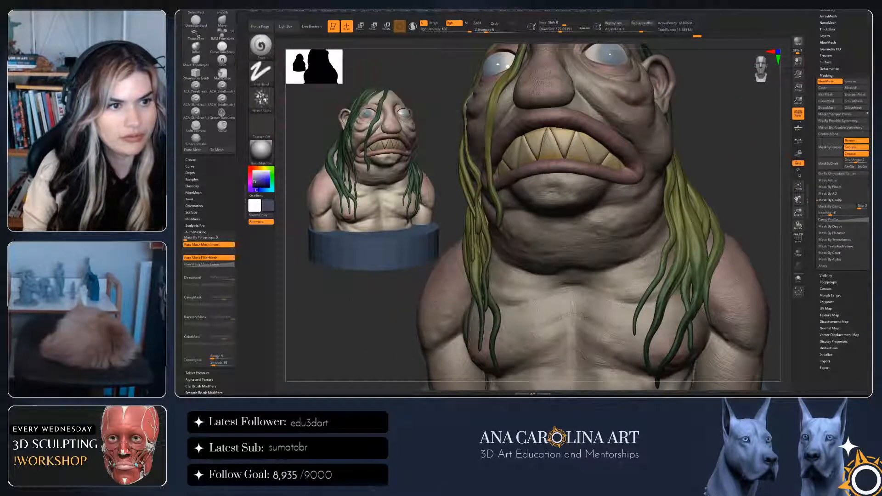
key(space)
drag(628, 163, 633, 163)
key(space)
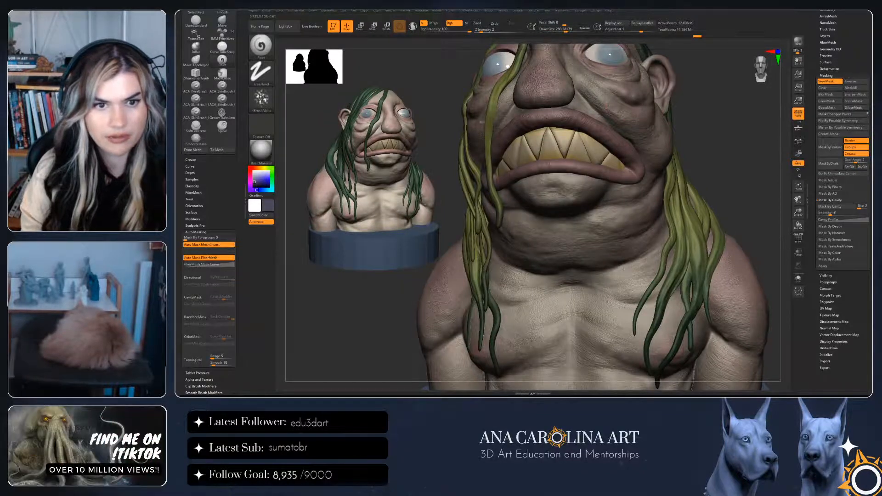
mouse_move(586, 214)
mouse_down()
mouse_move(621, 200)
mouse_move(629, 271)
mouse_move(599, 309)
mouse_up()
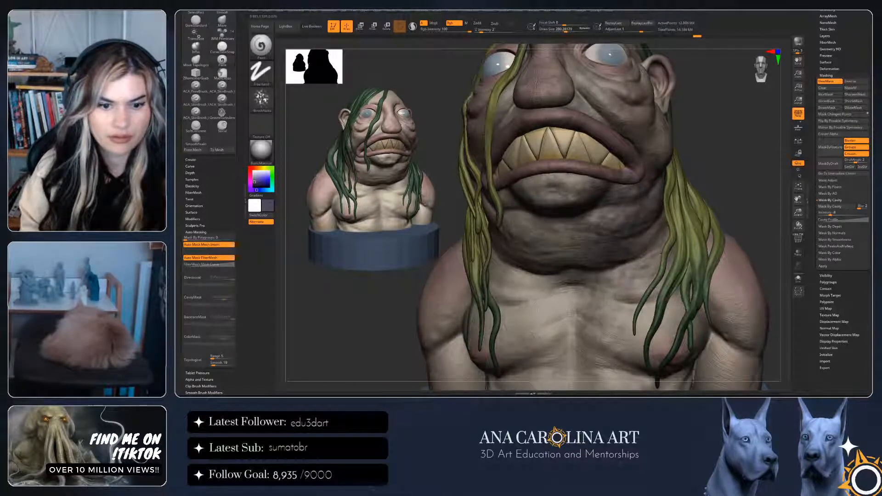
Check the painted wrinkles around the mouth with the mask hidden, show the mask again and toggle its inversion
key(ctrl+h)
mouse_move(756, 184)
alt+mouse_down()
mouse_move(756, 115)
mouse_move(756, 276)
alt+mouse_up()
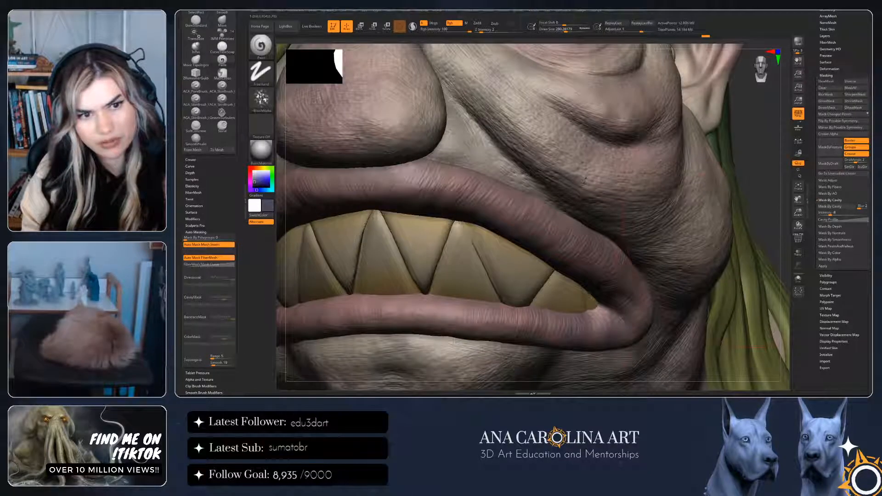
mouse_move(753, 220)
alt+mouse_down()
mouse_move(745, 91)
mouse_move(744, 106)
alt+mouse_up()
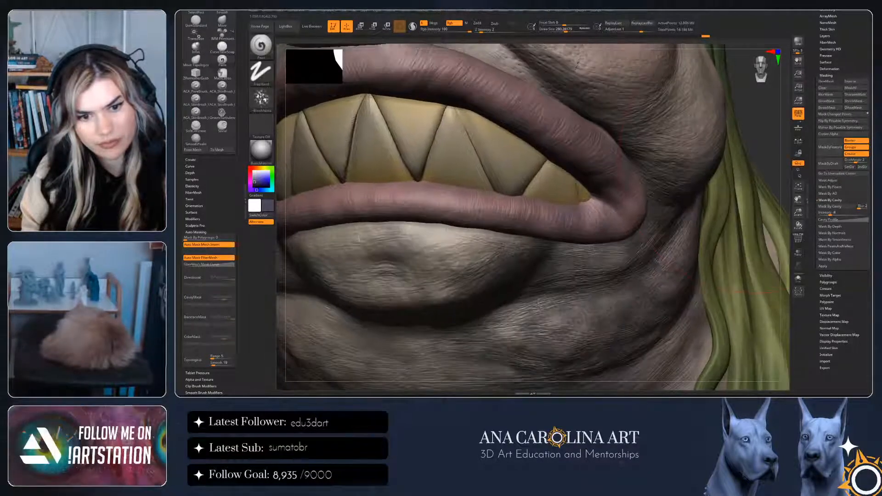
key(shift)
key(ctrl+h)
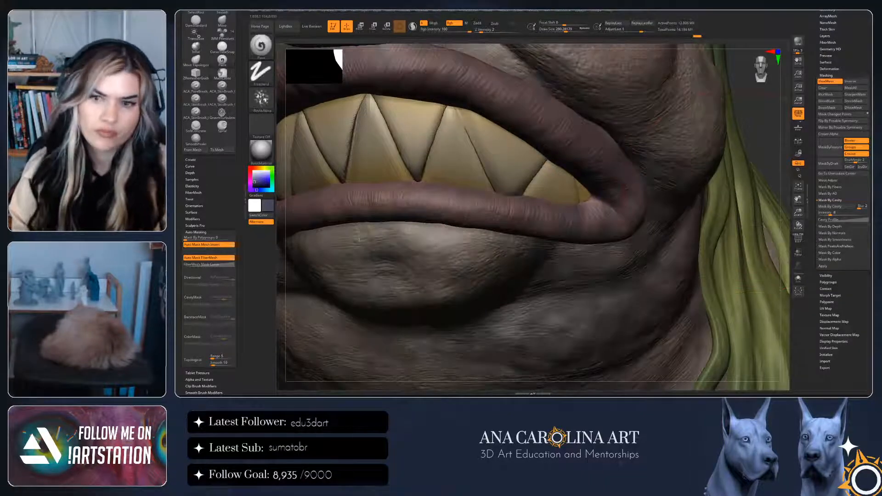
key(ctrl+i)
mouse_move(751, 289)
alt+mouse_down()
mouse_move(729, 105)
mouse_move(708, 183)
mouse_move(729, 224)
mouse_move(726, 153)
alt+mouse_up()
ctrl+click(729, 104)
ctrl+click(730, 221)
ctrl+click(727, 153)
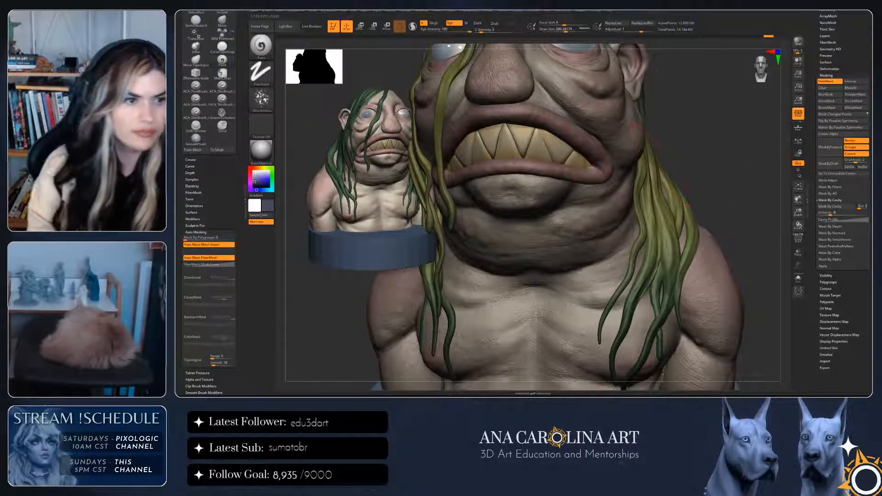
Remove the brush alpha, enlarge the draw size to about 516 and paint dark violet broadly over the masked face
click(261, 98)
click(295, 104)
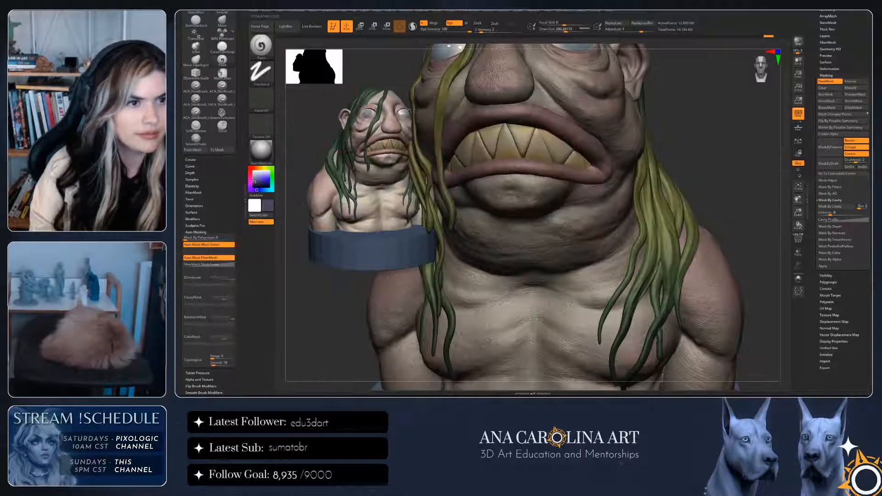
key(space)
drag(502, 87, 506, 87)
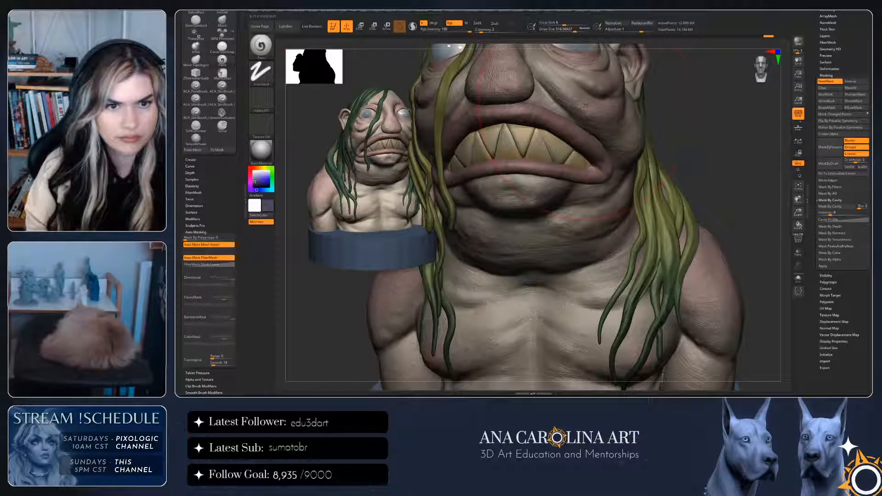
mouse_move(585, 106)
mouse_down()
mouse_move(549, 87)
mouse_move(554, 170)
mouse_move(569, 198)
mouse_move(586, 187)
mouse_up()
Invert the body mask while viewing the whole bust and undo the latest test strokes on the face
mouse_move(743, 175)
ctrl+mouse_down()
mouse_move(755, 198)
mouse_move(741, 139)
mouse_move(727, 221)
ctrl+mouse_up()
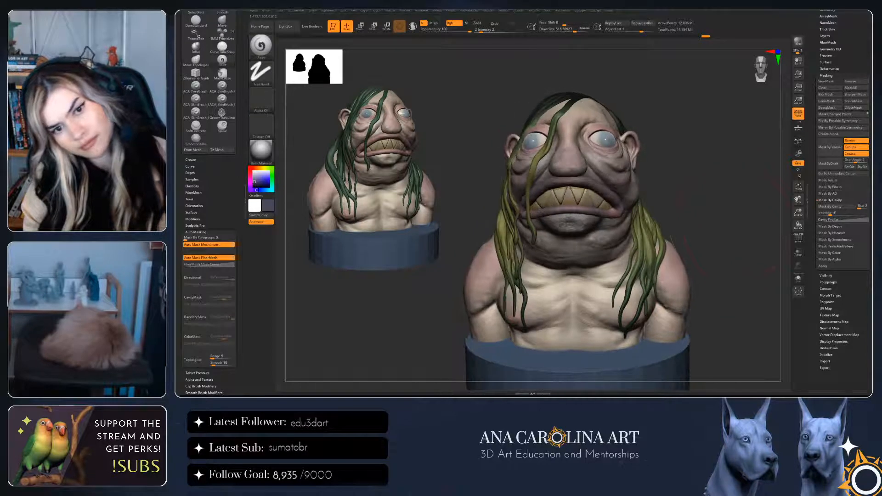
ctrl+click(728, 220)
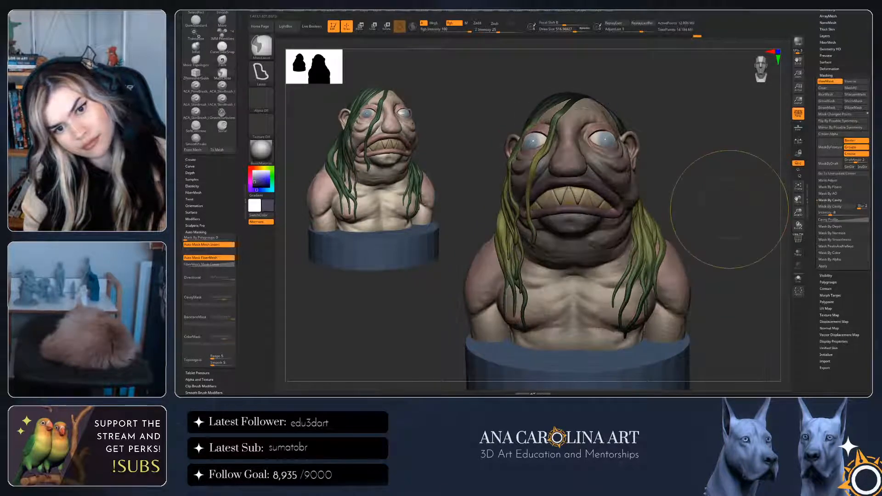
ctrl+click(729, 210)
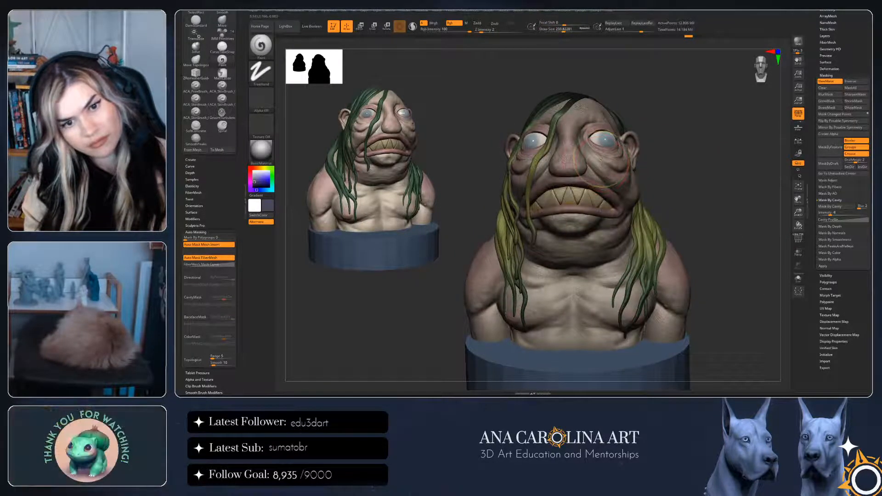
key(ctrl+z)
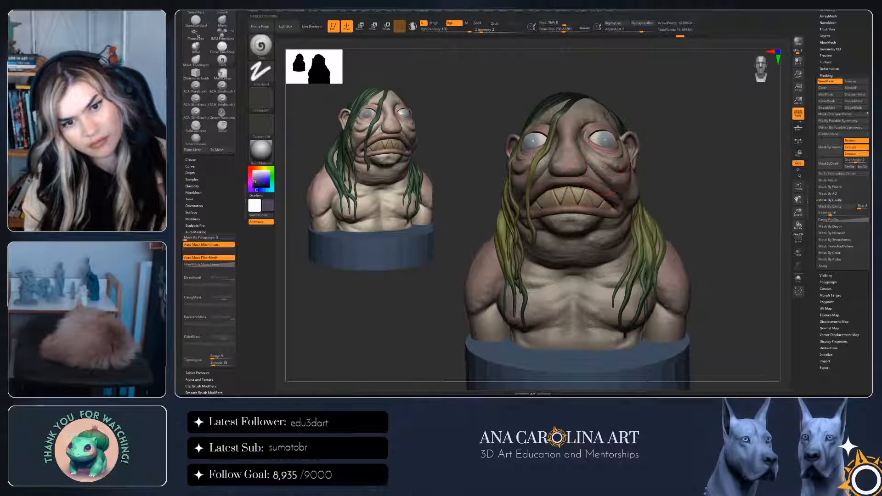
drag(702, 156, 645, 169)
key(ctrl+z)
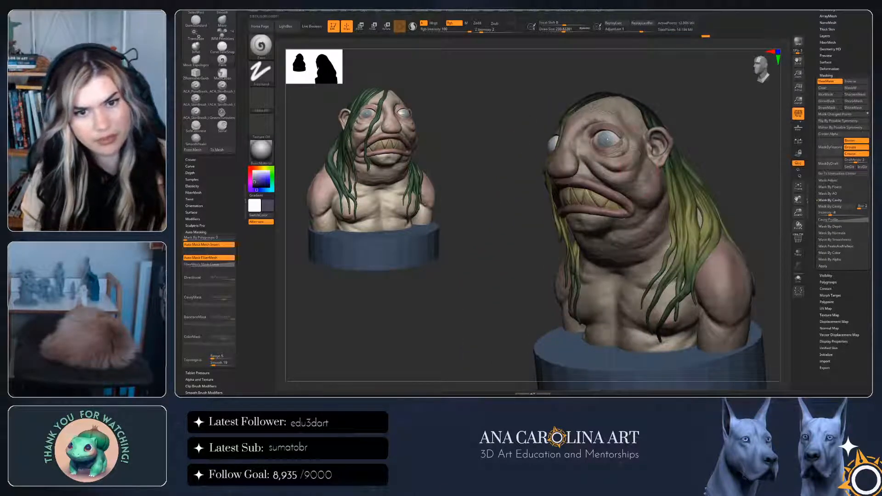
Reduce the draw size to about 160 and refine the skin shading on the side of the face, checking it with the mask hidden
key(s)
drag(586, 189, 576, 189)
drag(703, 142, 735, 140)
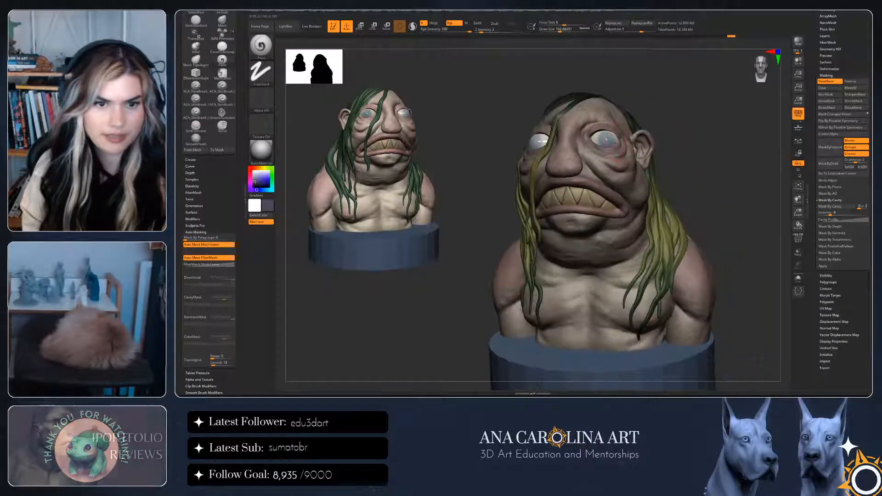
mouse_move(670, 114)
ctrl+mouse_down()
mouse_move(684, 133)
mouse_move(725, 141)
mouse_move(641, 157)
ctrl+mouse_up()
key(ctrl+h)
alt+drag(641, 157, 653, 202)
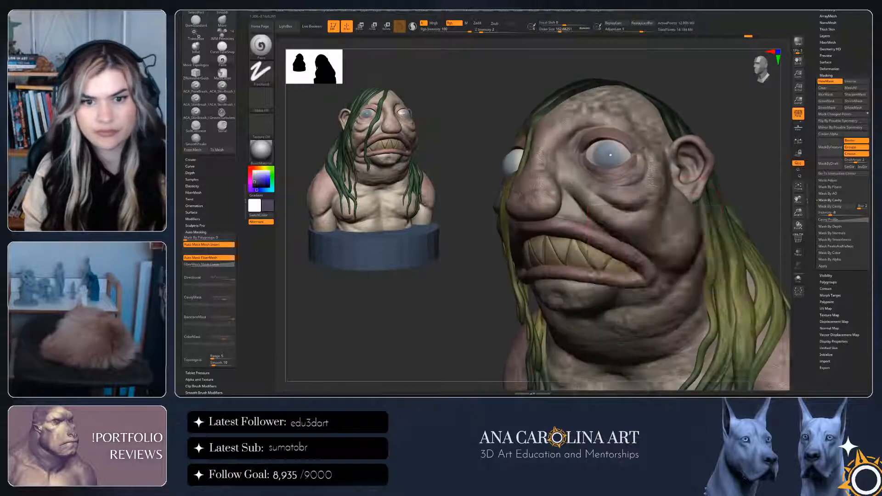
alt+drag(611, 155, 561, 117)
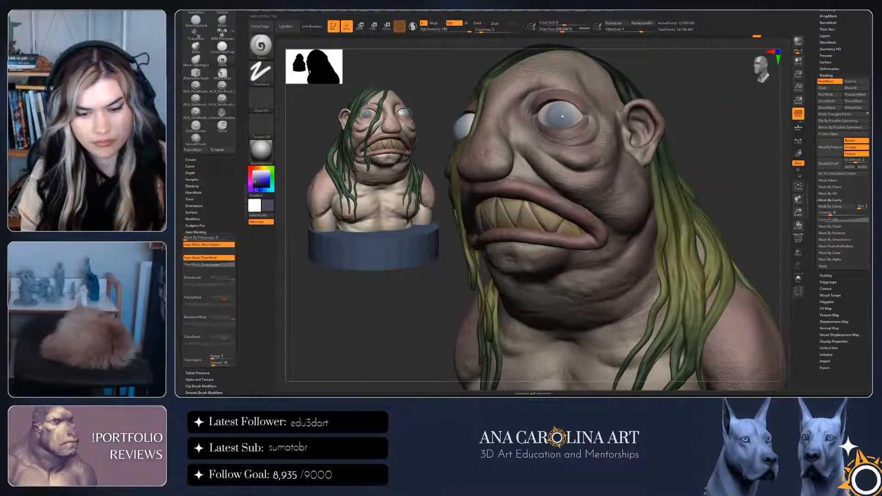
key(ctrl+h)
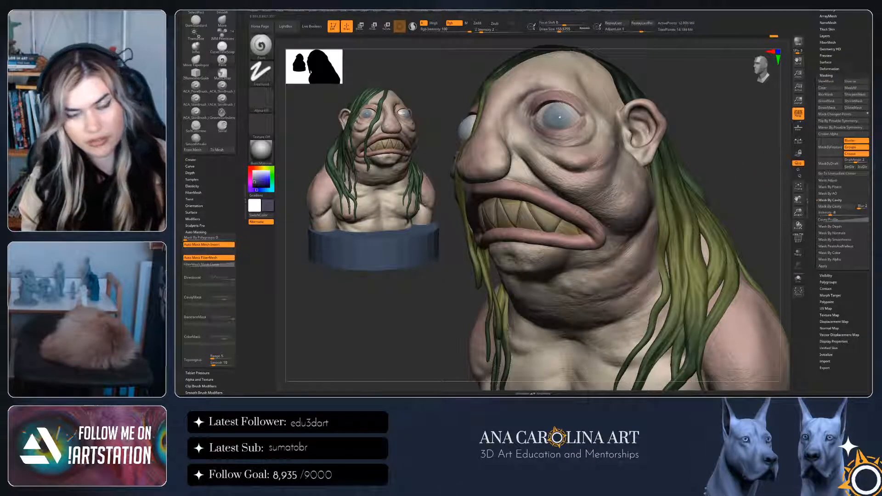
alt+drag(560, 117, 556, 60)
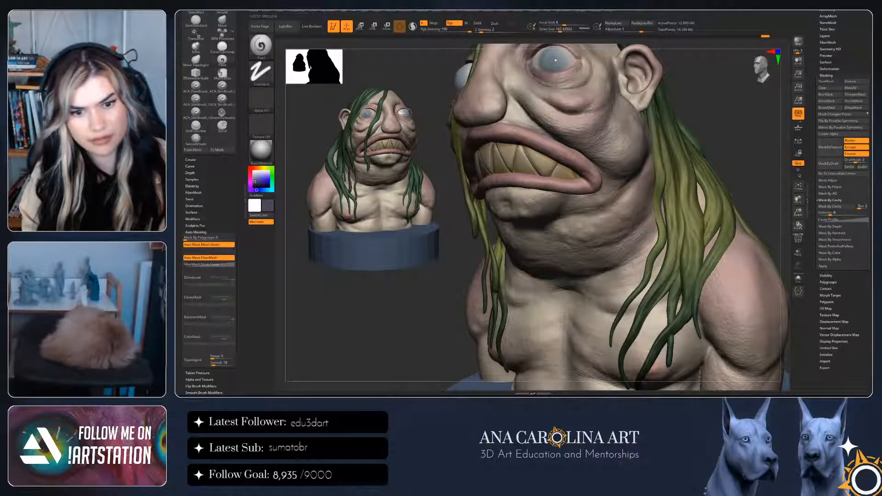
Undo the last stroke and paint shading on the ear with the draw size at about 167
drag(528, 301, 604, 311)
mouse_move(597, 276)
alt+mouse_down()
mouse_move(566, 216)
mouse_move(565, 160)
alt+mouse_up()
key(s)
drag(705, 222, 777, 228)
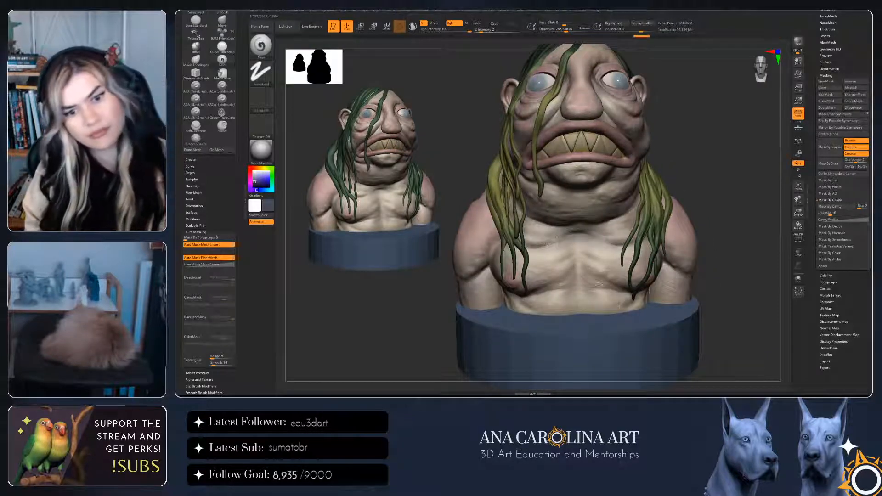
alt+drag(735, 202, 723, 262)
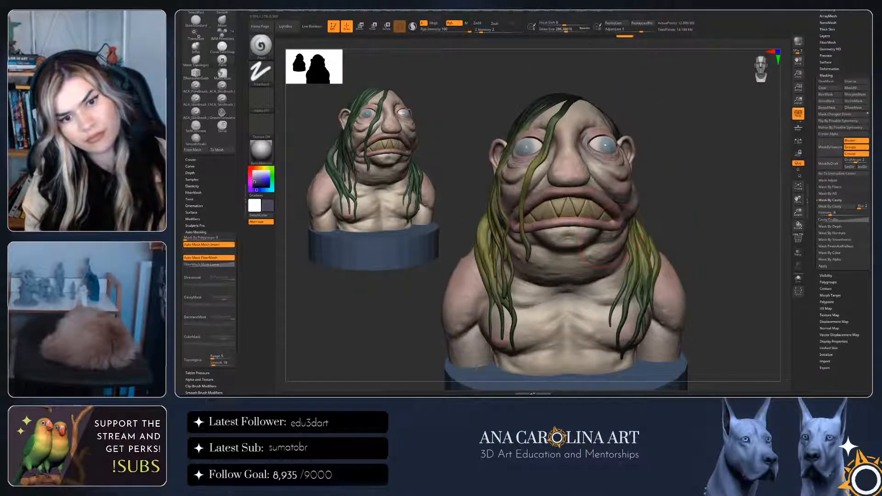
key(space)
drag(540, 183, 532, 183)
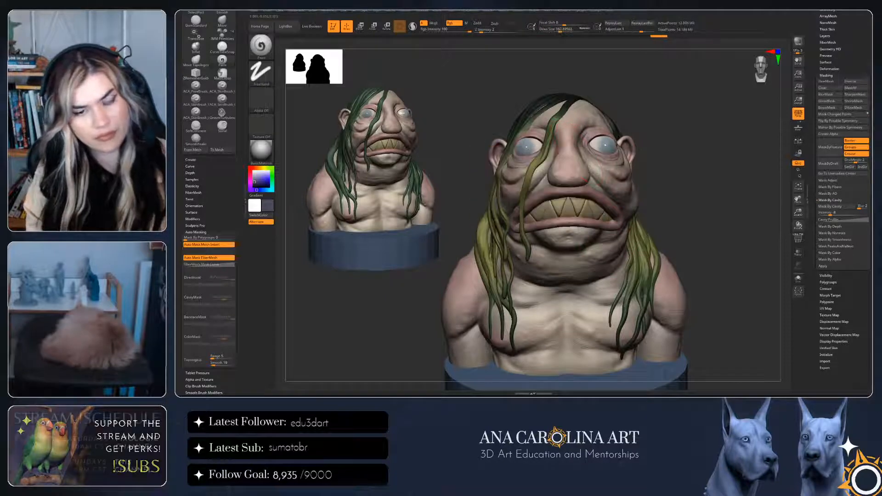
drag(740, 184, 696, 183)
key(ctrl+z)
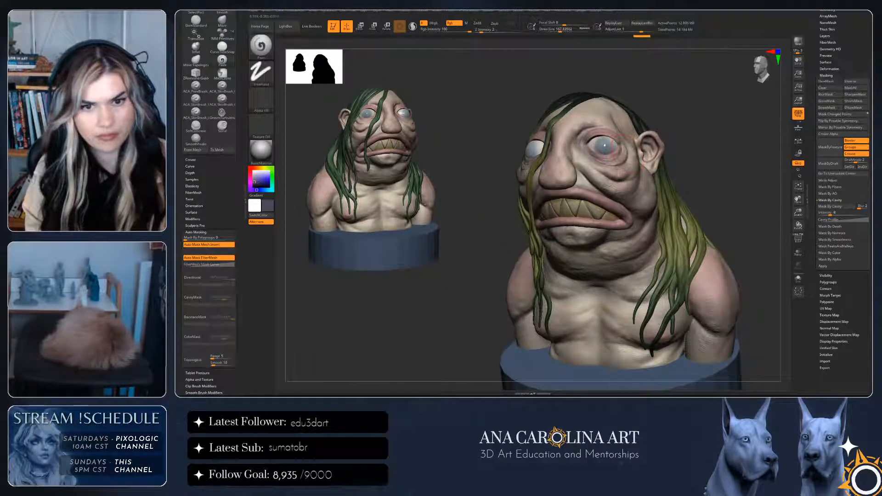
drag(644, 150, 647, 164)
Increase the draw size to about 236, paint color on the side of the chest and smooth the color below the chin
drag(716, 193, 772, 197)
key(space)
drag(647, 183, 651, 183)
drag(719, 197, 747, 200)
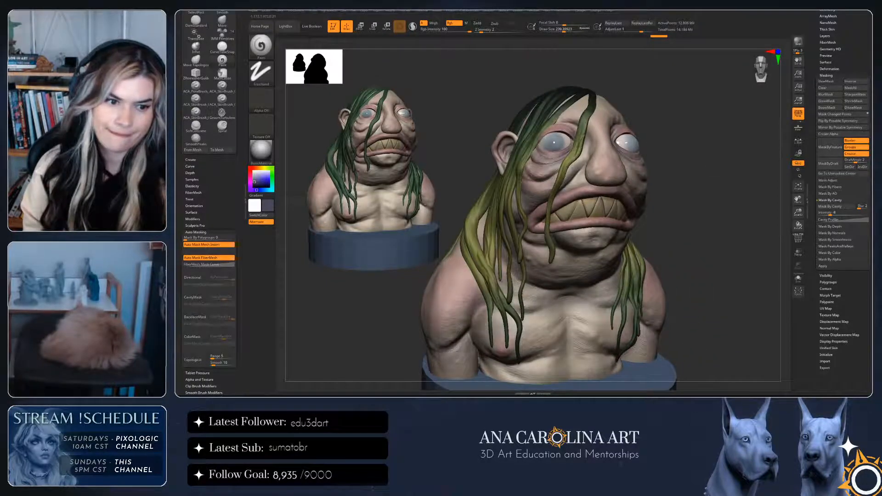
mouse_move(482, 343)
mouse_down()
mouse_move(514, 365)
mouse_move(529, 363)
mouse_move(509, 353)
mouse_up()
drag(505, 342, 516, 352)
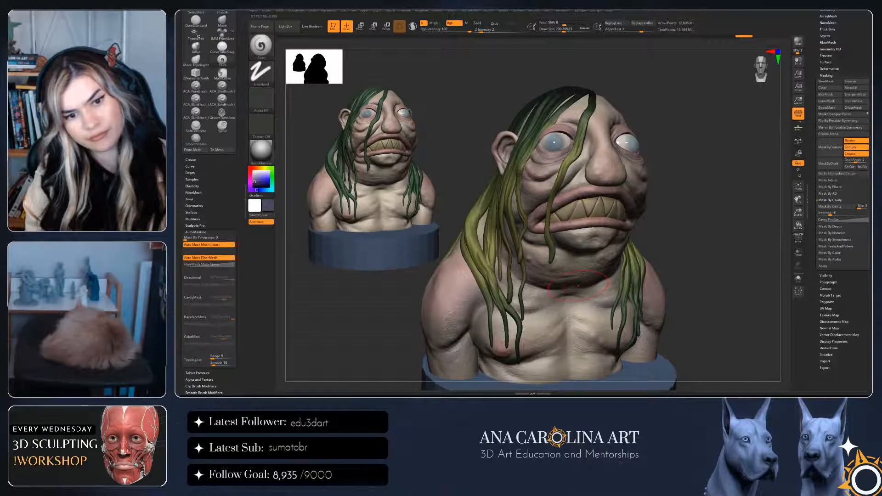
mouse_move(572, 294)
shift+mouse_down()
mouse_move(554, 306)
mouse_move(547, 294)
shift+mouse_up()
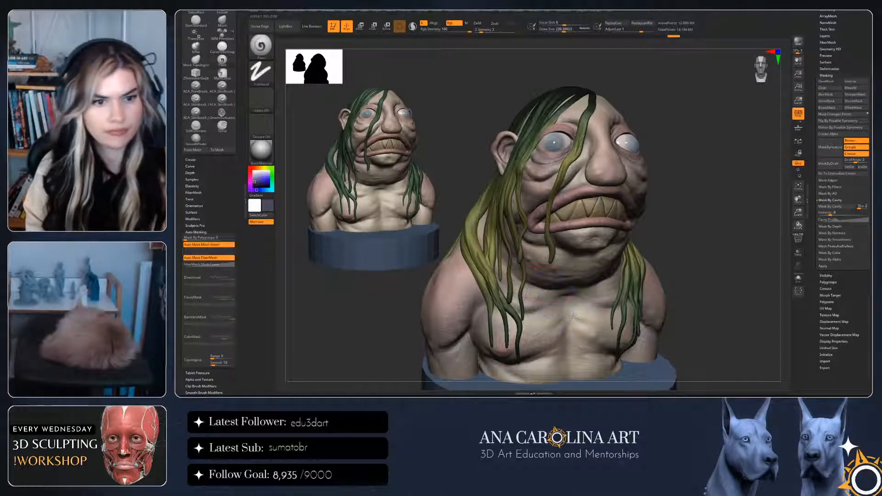
Enlarge the draw size to about 476 and paint color variation broadly over the shoulder and upper arm
drag(722, 257, 643, 250)
key(bracketright)
key(bracketright)
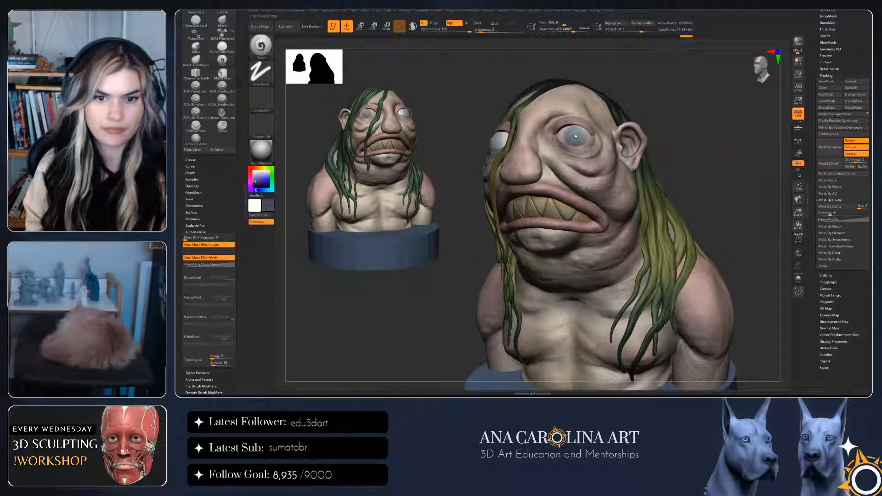
drag(739, 206, 680, 209)
mouse_move(670, 295)
mouse_down()
mouse_move(696, 283)
mouse_move(735, 305)
mouse_move(753, 334)
mouse_up()
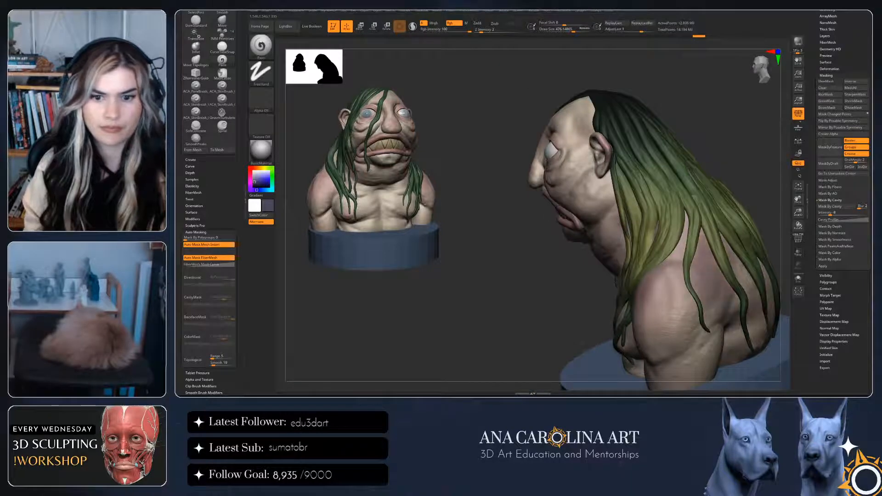
drag(694, 129, 758, 138)
alt+drag(745, 207, 726, 145)
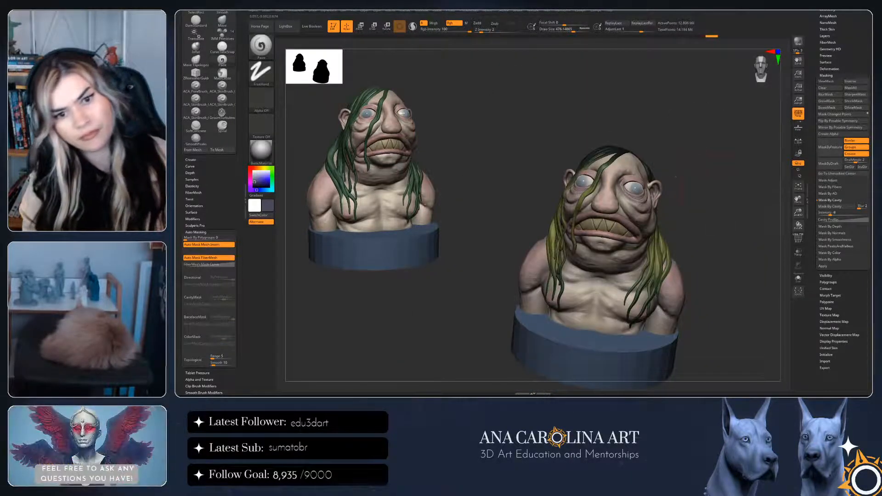
Smooth the painted color on the lower chest with a draw size of about 274
drag(676, 176, 689, 141)
alt+drag(731, 184, 735, 207)
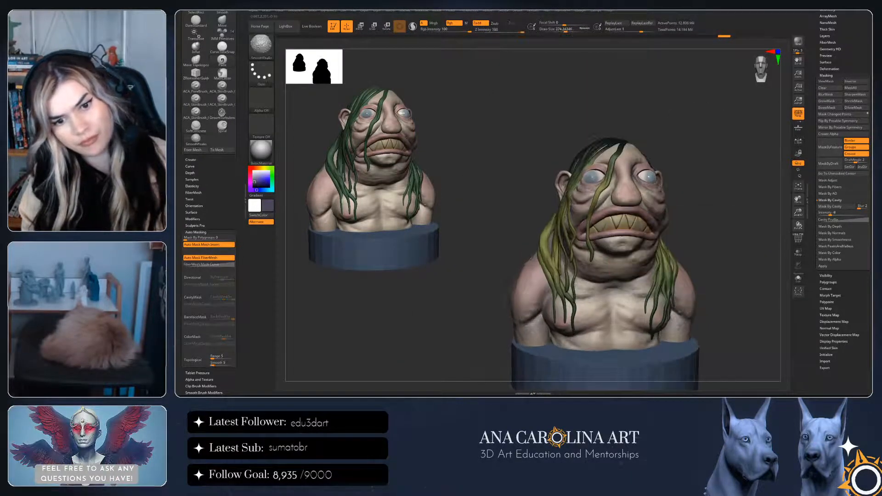
key(shift+space)
click(611, 338)
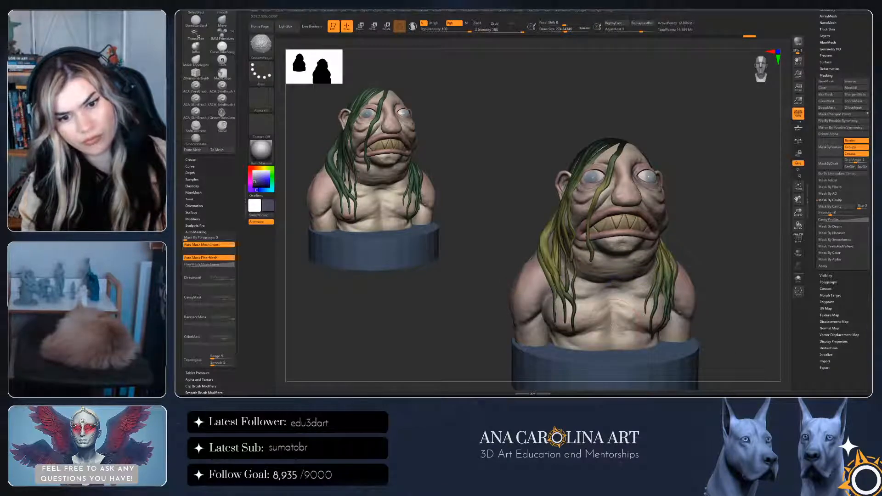
shift+drag(613, 325, 636, 317)
mouse_move(724, 262)
alt+mouse_down()
mouse_move(699, 239)
mouse_move(696, 260)
alt+mouse_up()
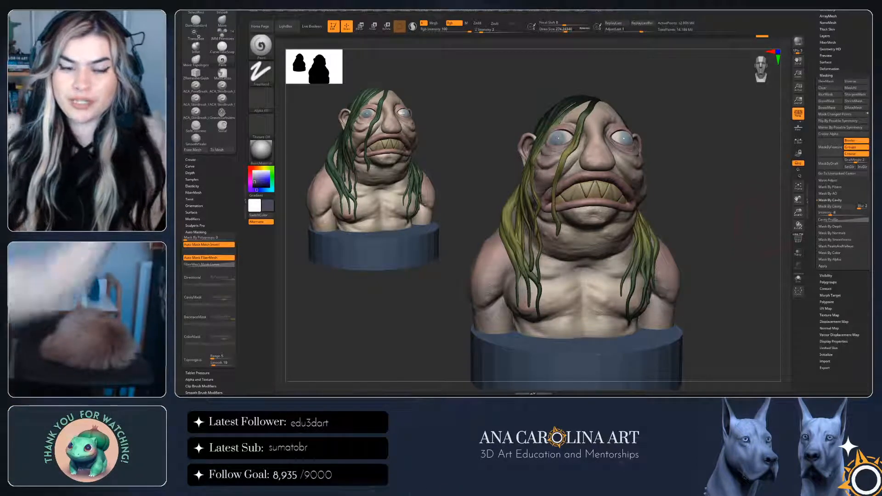
Select the hair subtool and create a new texture map from its polypaint
drag(736, 229, 655, 230)
alt+click(631, 221)
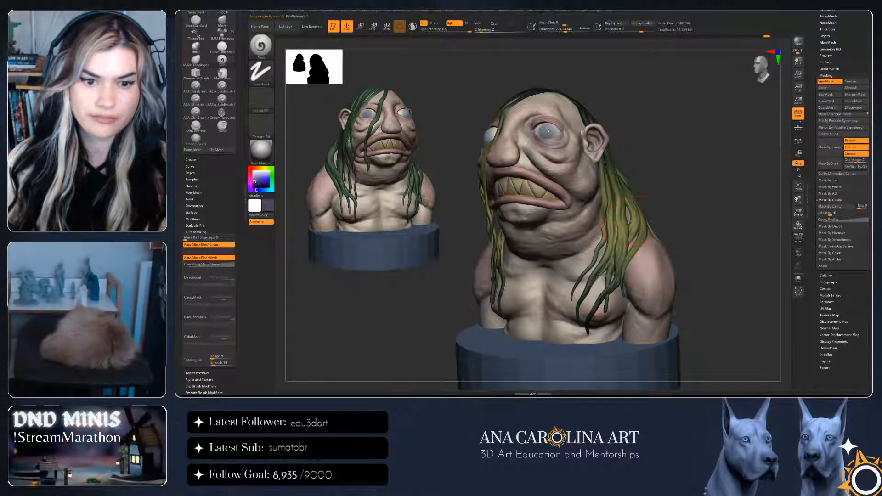
shift+drag(717, 230, 735, 198)
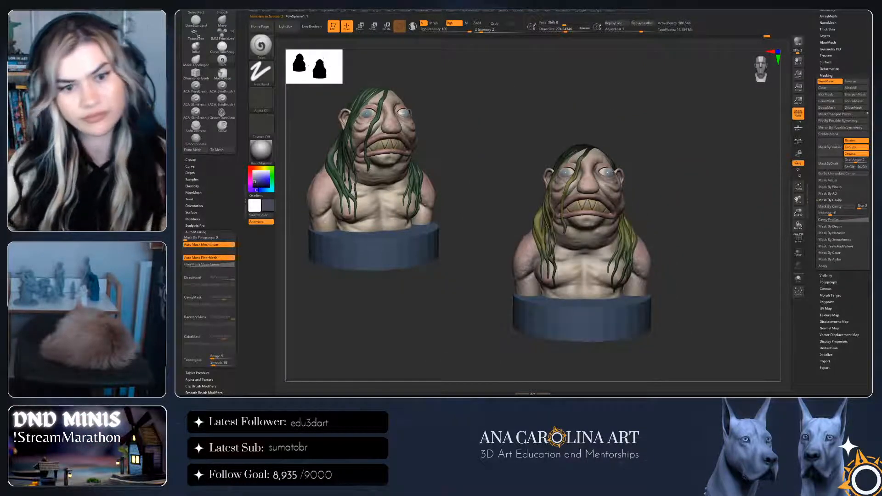
alt+drag(753, 161, 790, 184)
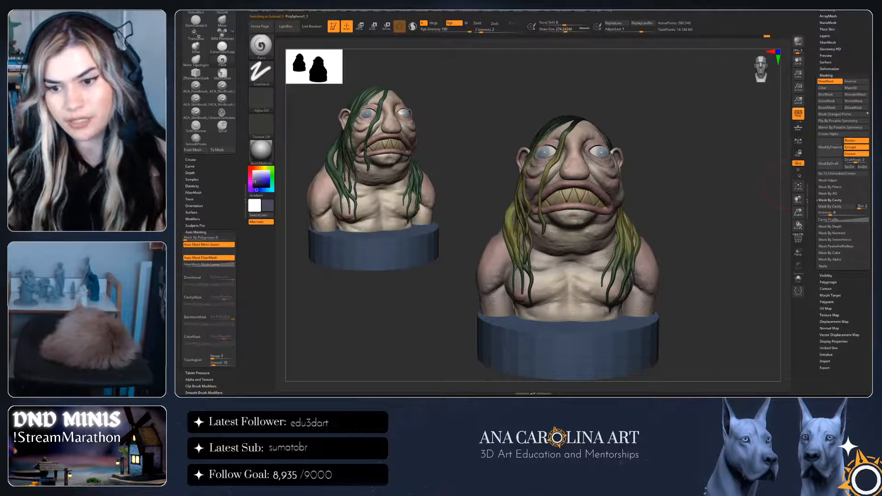
click(830, 315)
click(824, 167)
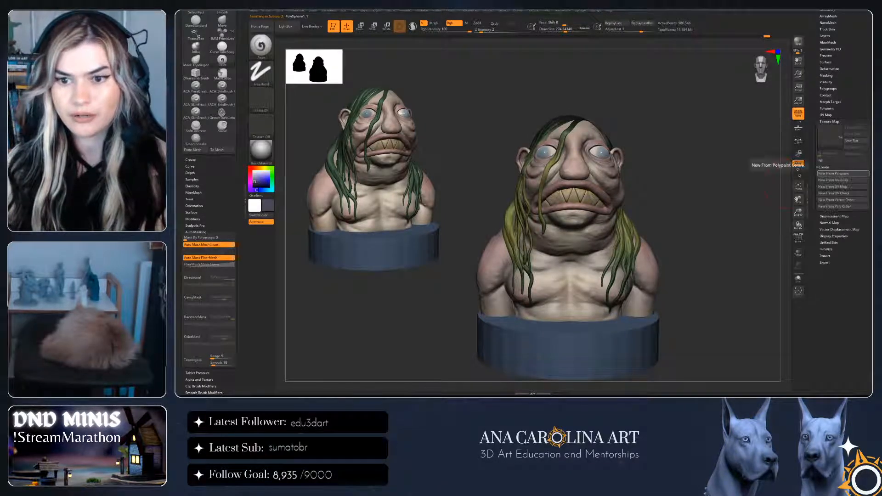
click(834, 174)
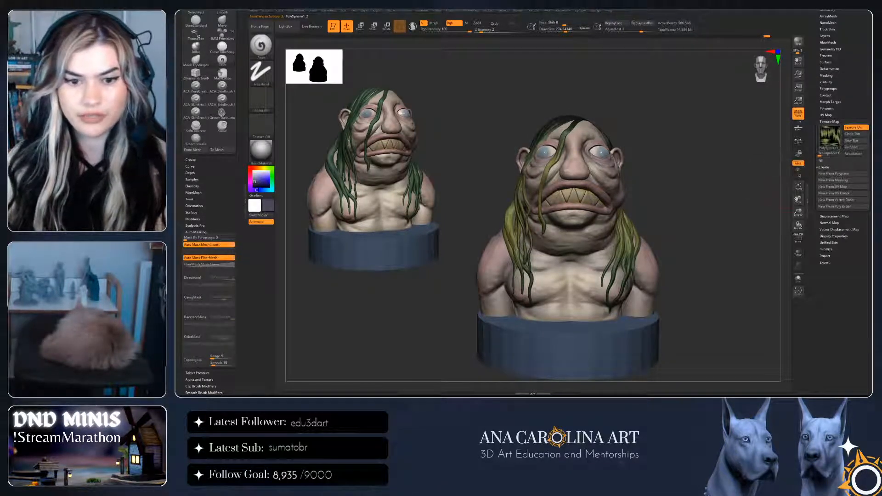
Create new texture maps from polypaint for the body, the eyes and the teeth in turn
alt+click(654, 291)
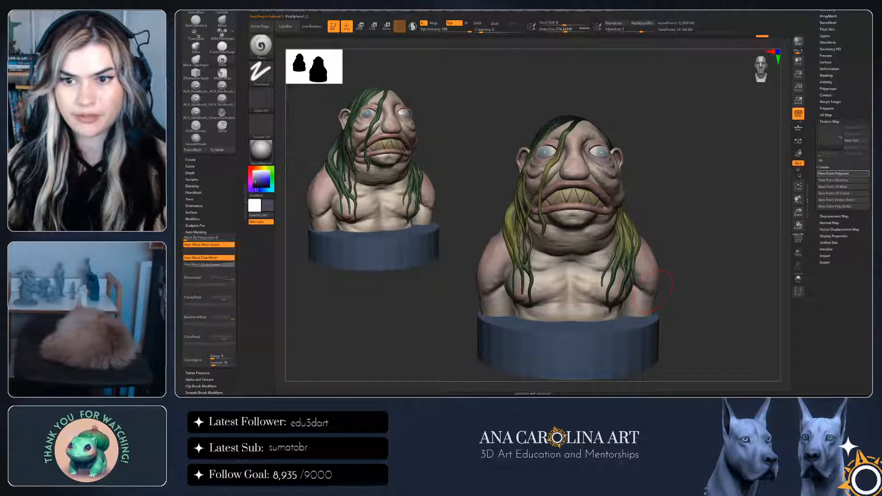
right_drag(599, 185, 581, 189)
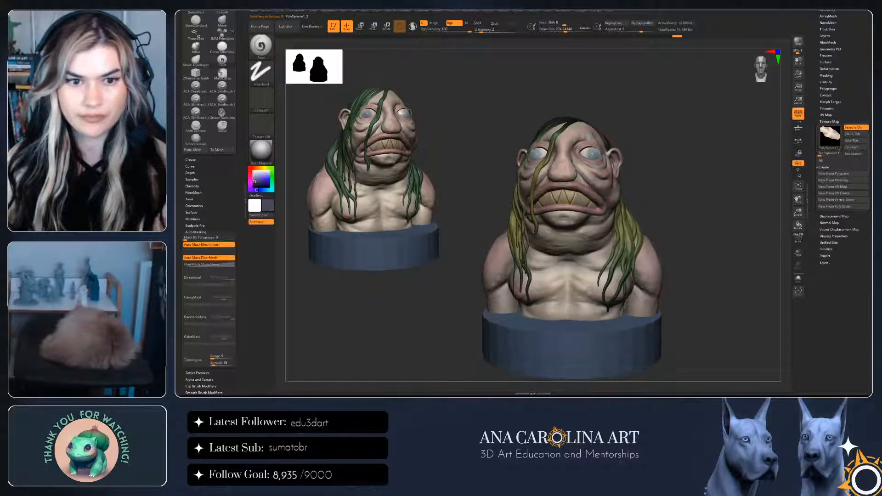
alt+click(593, 156)
click(836, 173)
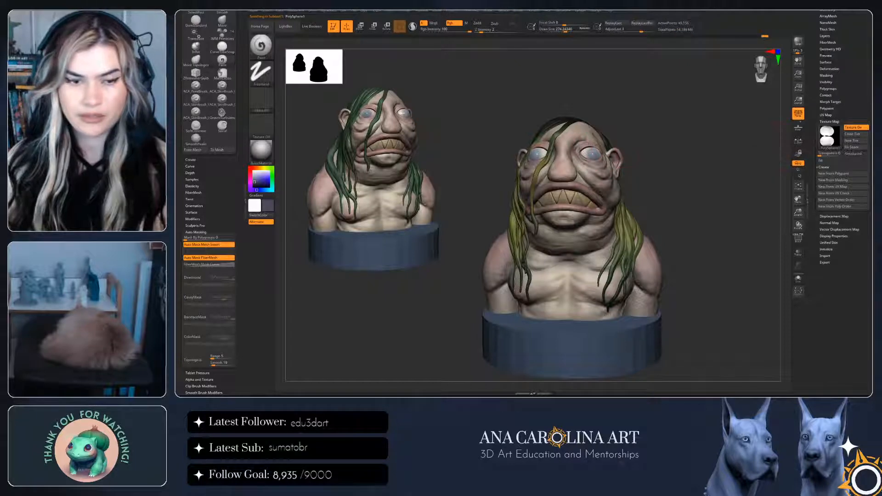
alt+click(565, 200)
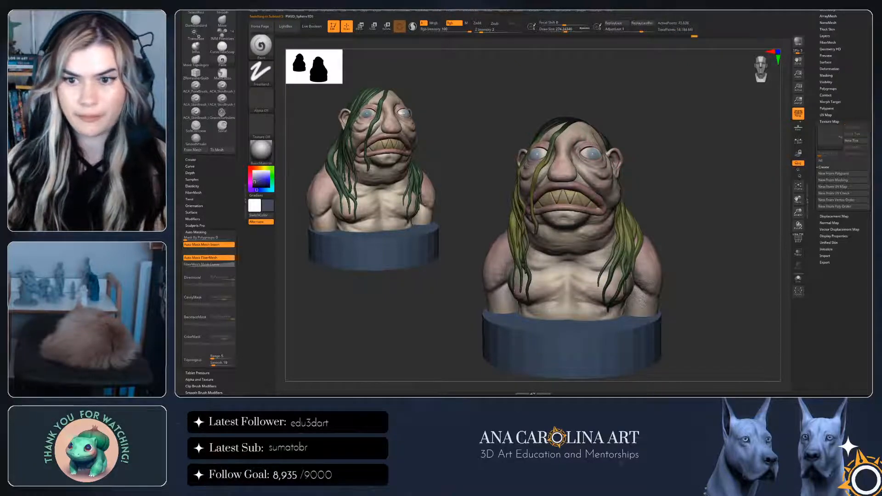
click(834, 174)
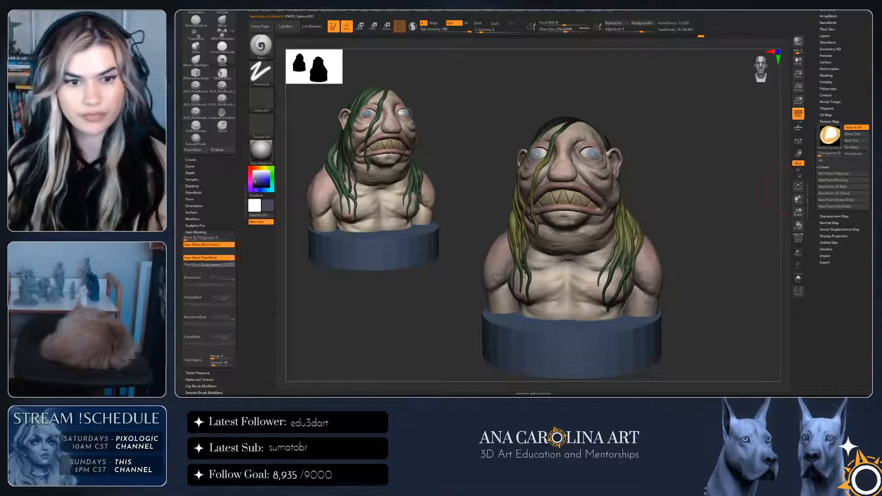
Hide the cylindrical base subtool and export the bust with the FBX ExportImport plugin
drag(754, 193, 733, 194)
click(826, 47)
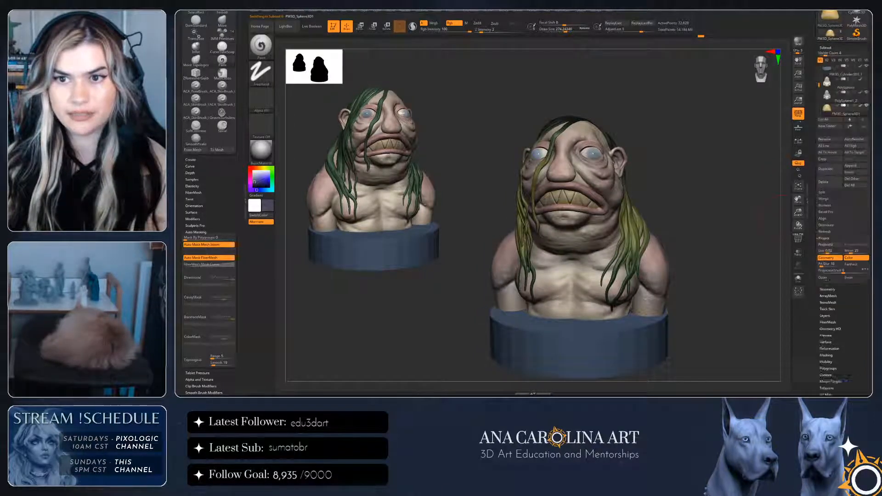
click(867, 66)
mouse_move(708, 220)
mouse_down()
mouse_move(733, 220)
mouse_move(519, 225)
mouse_move(661, 234)
mouse_move(717, 213)
mouse_up()
click(581, 10)
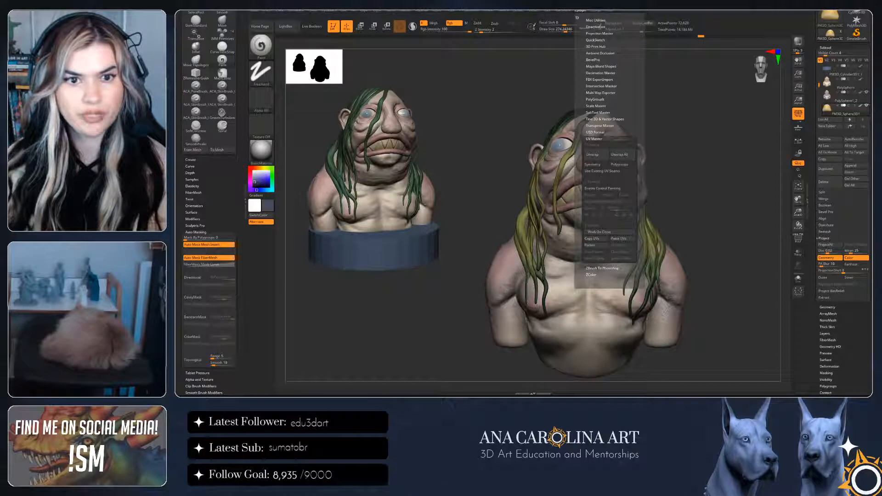
click(600, 79)
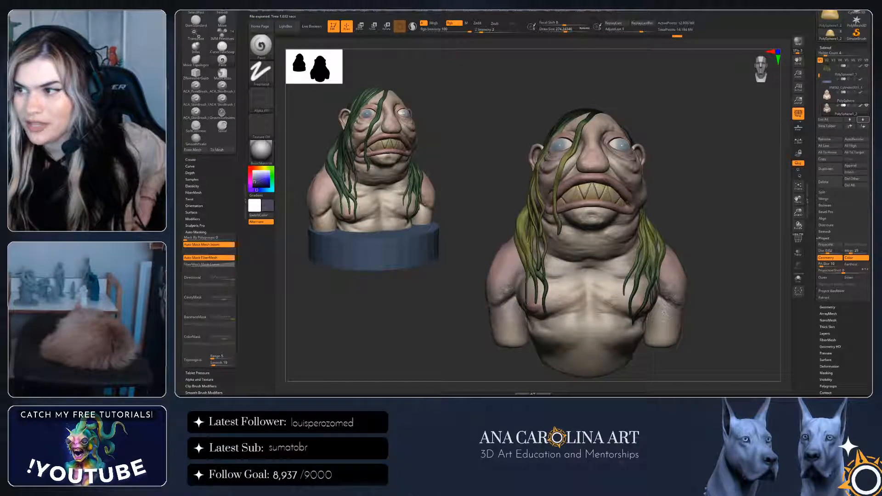
Switch to Unreal Engine, open the project's Content folder and search it for "day"
drag(602, 395, 568, 11)
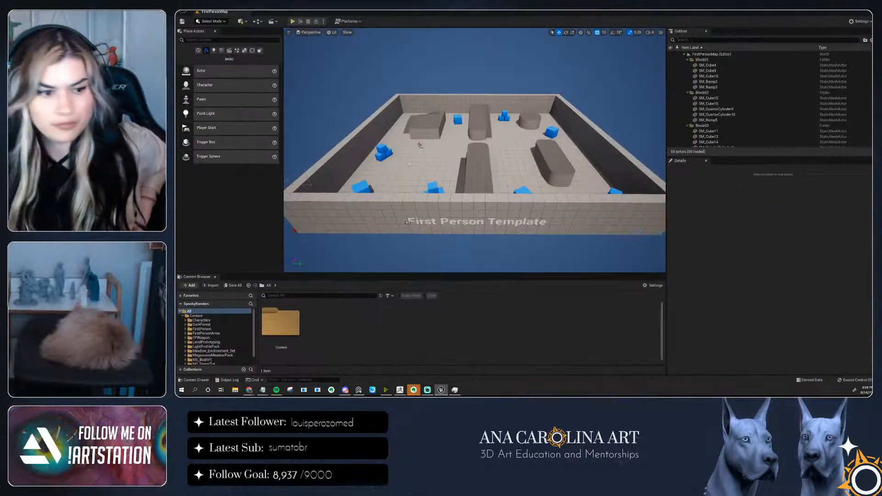
double_click(280, 324)
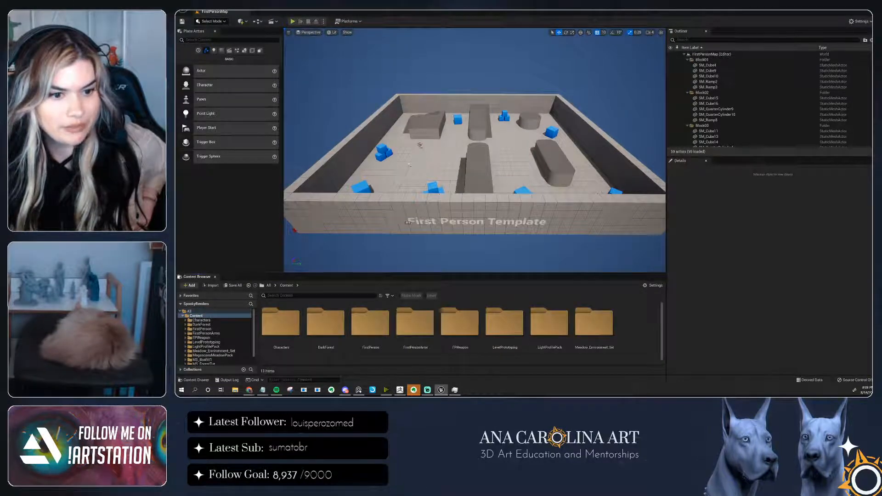
drag(331, 273, 331, 251)
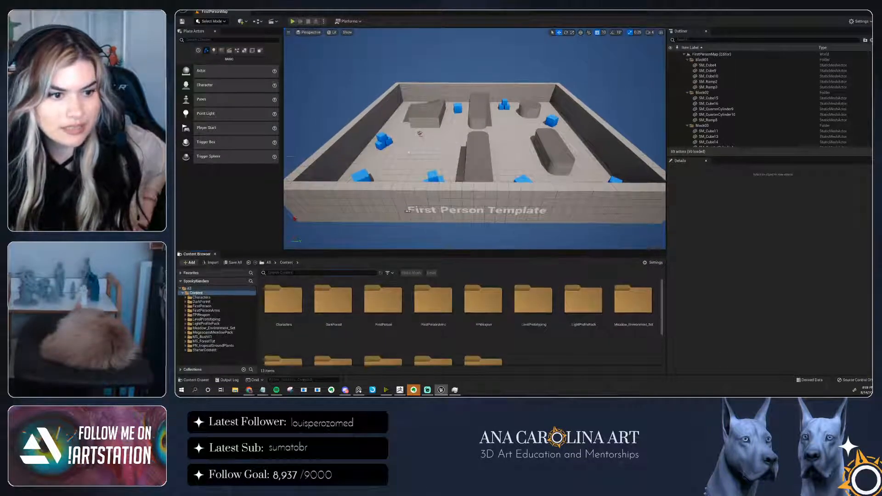
click(315, 273)
text(day)
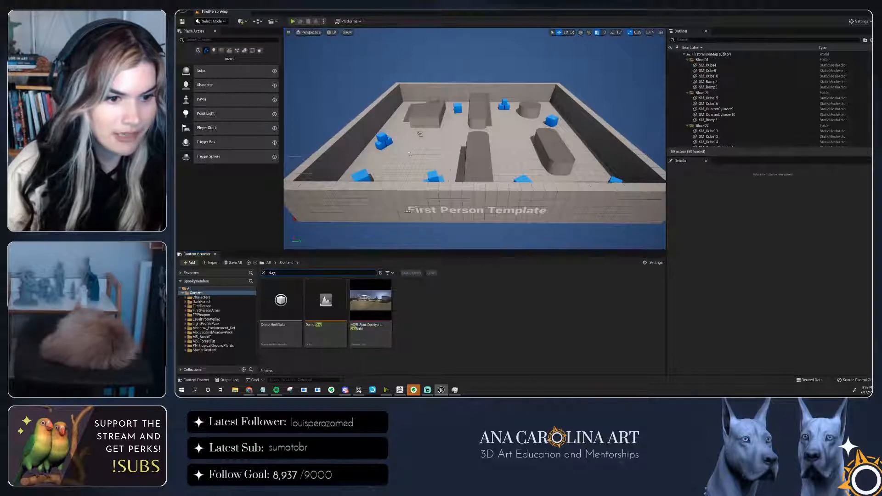
Filter the project assets to levels only, clear the search text and select the Demo_Day level
click(431, 273)
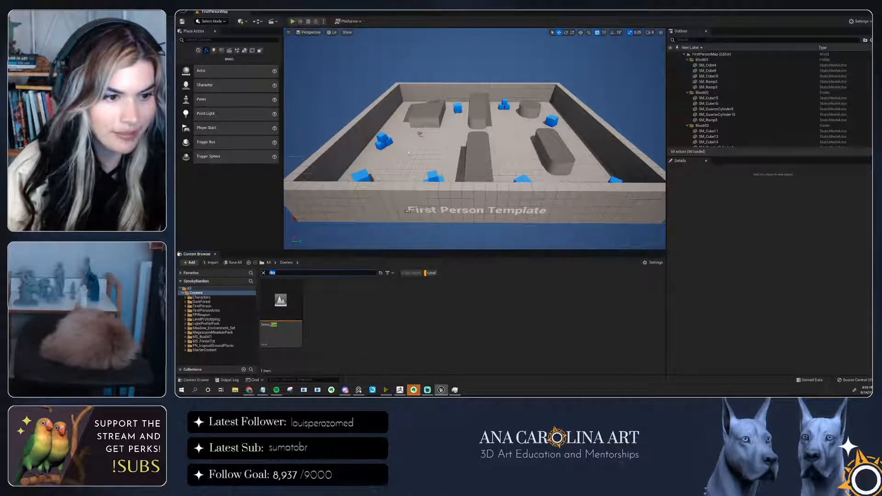
key(BackSpace)
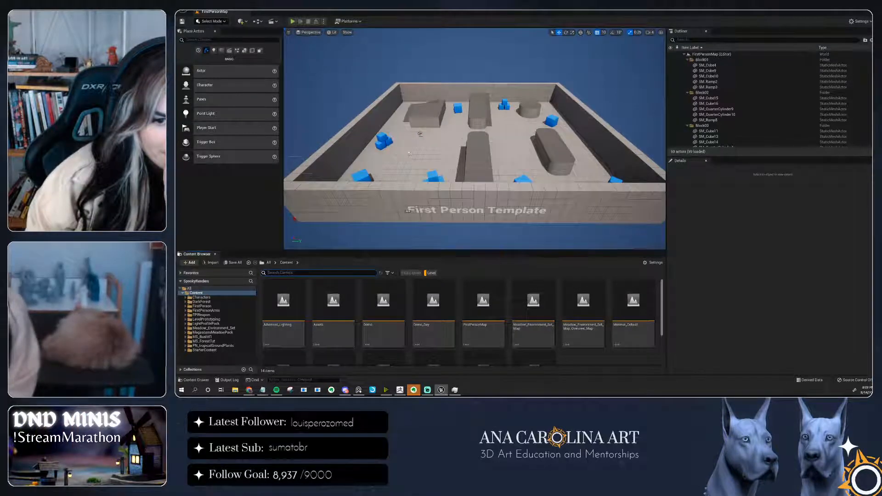
scroll(462, 322, down, 3)
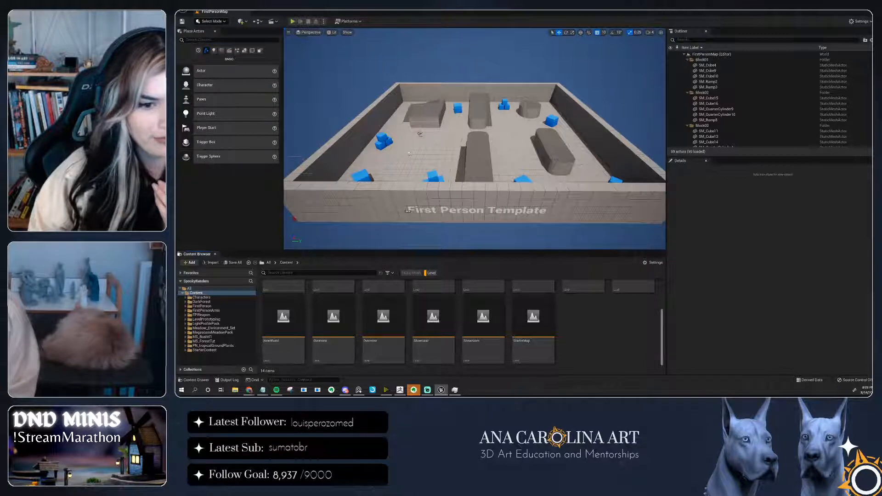
scroll(462, 321, up, 3)
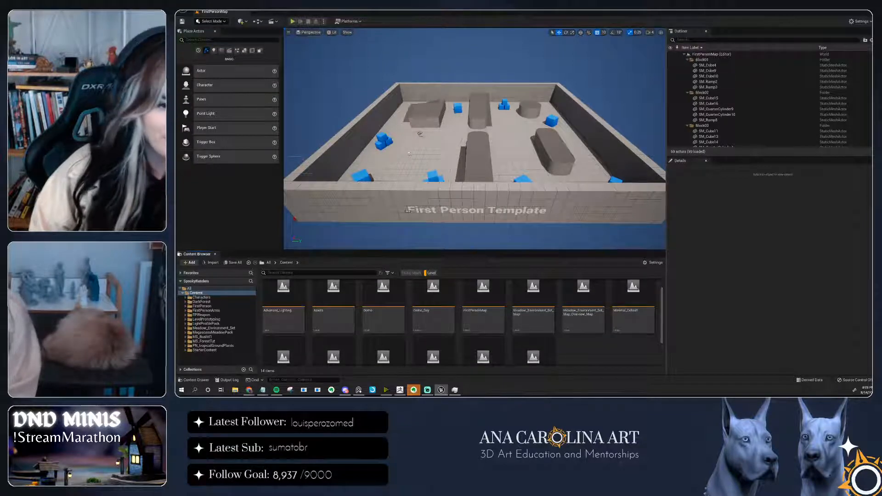
click(432, 313)
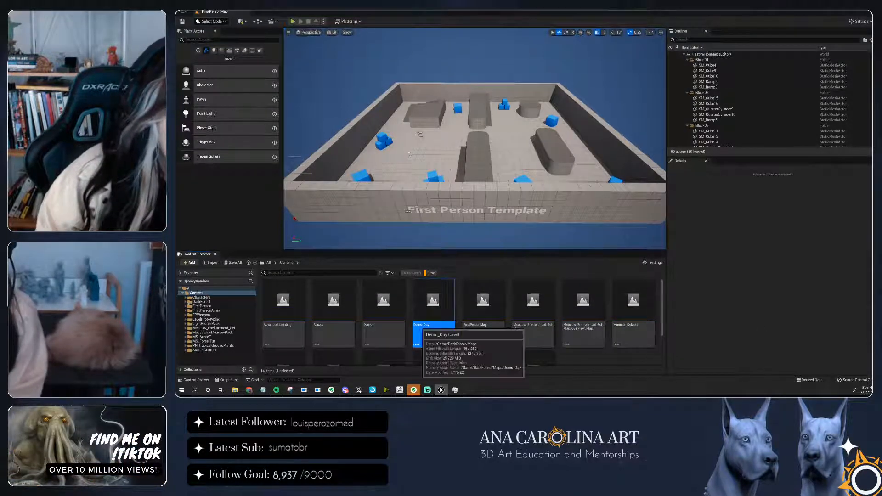
Open the Demo_Day level, check on the FBX export in ZBrush while it loads, and look around the forest
double_click(428, 322)
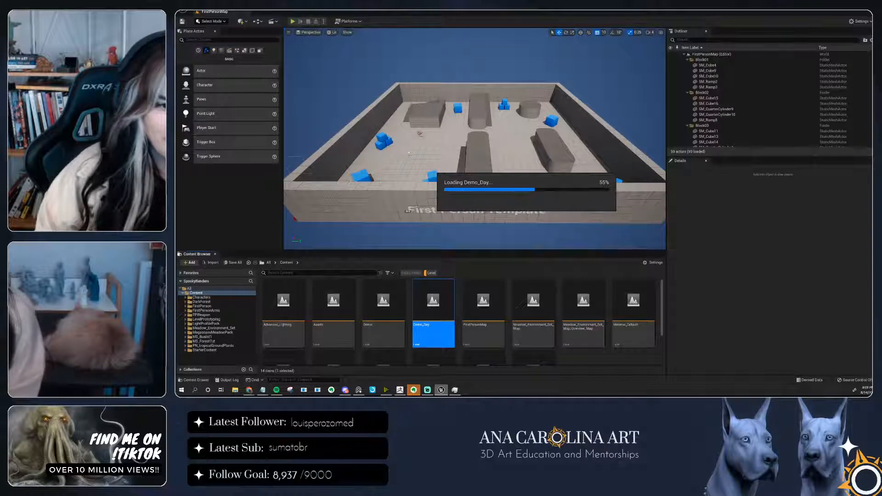
mouse_move(441, 390)
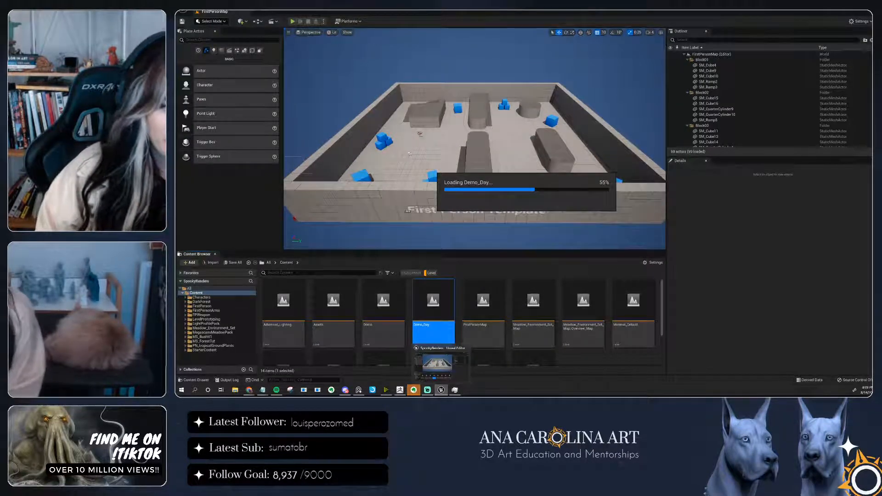
click(400, 390)
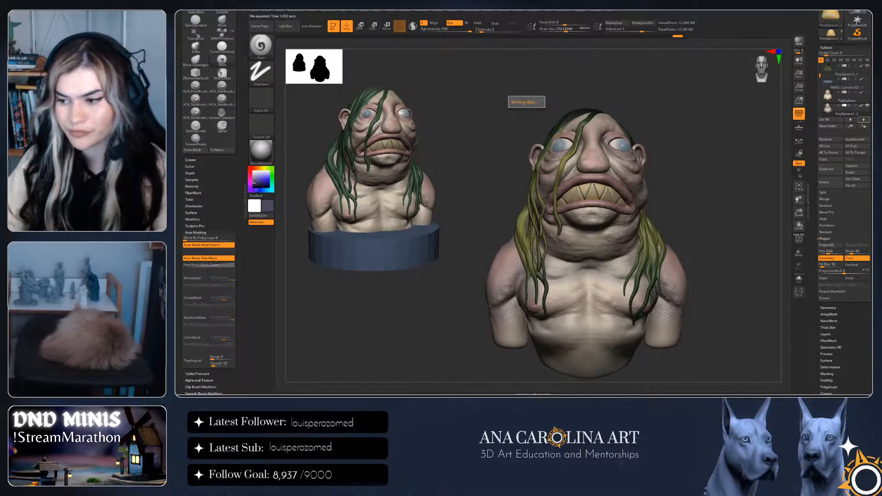
key(alt+Tab)
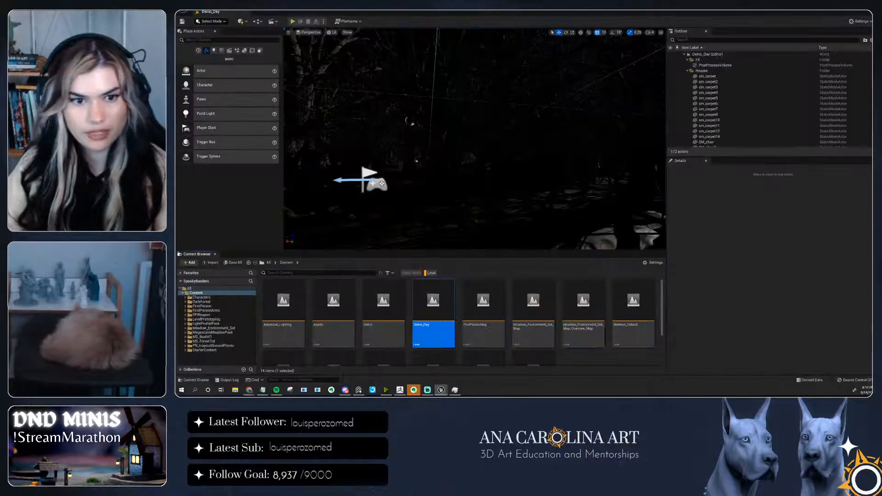
click(474, 139)
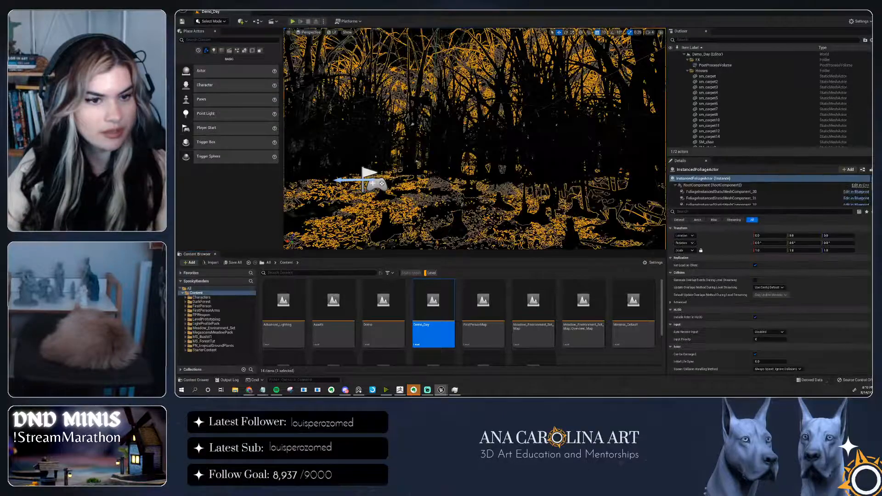
scroll(474, 139, down, 3)
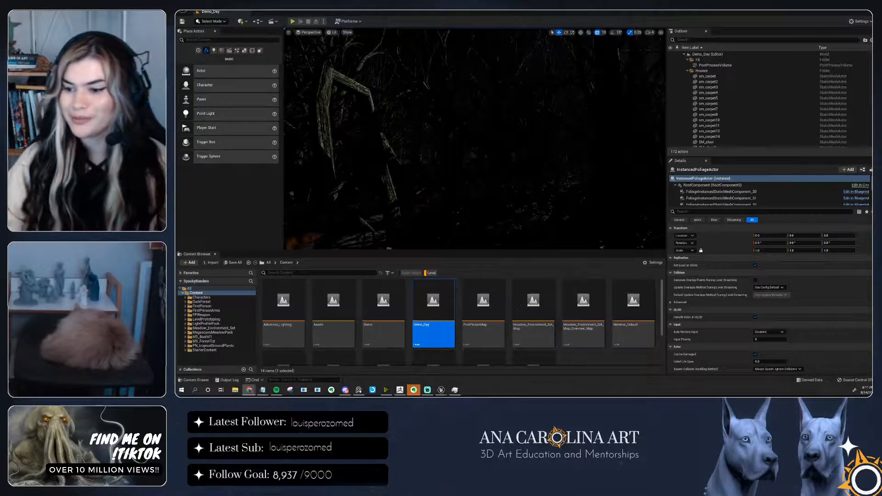
key(super+d)
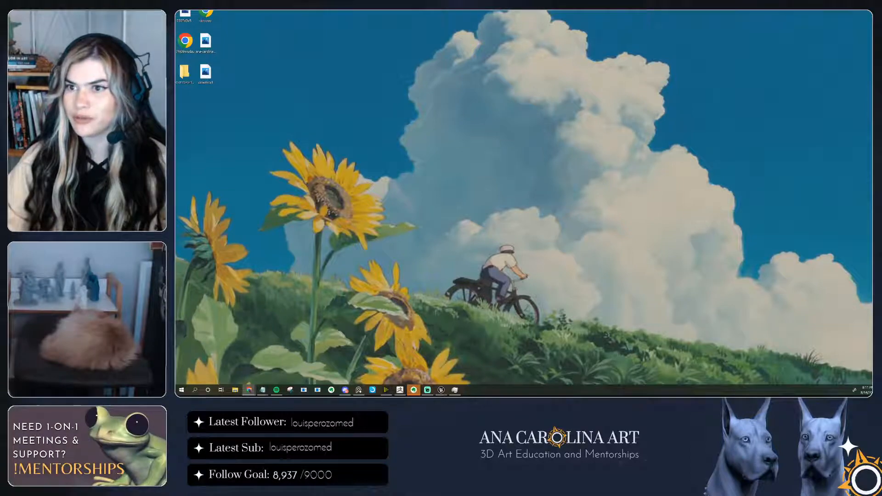
key(super+d)
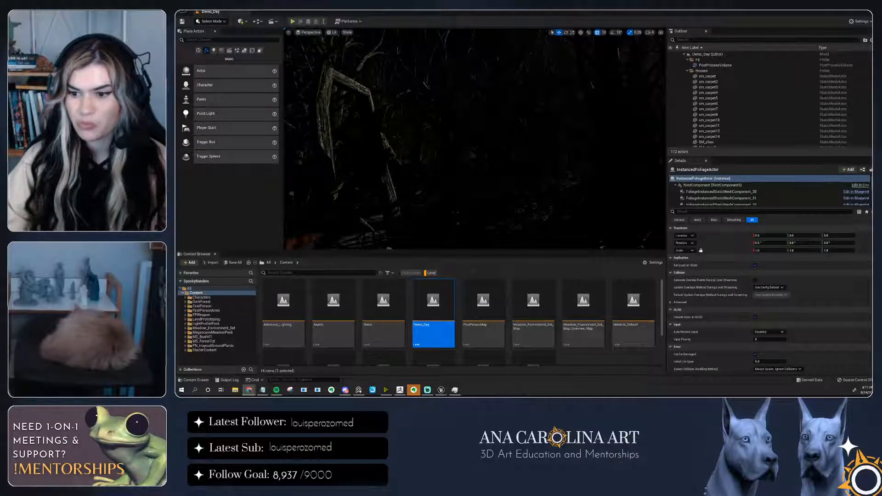
key(super+d)
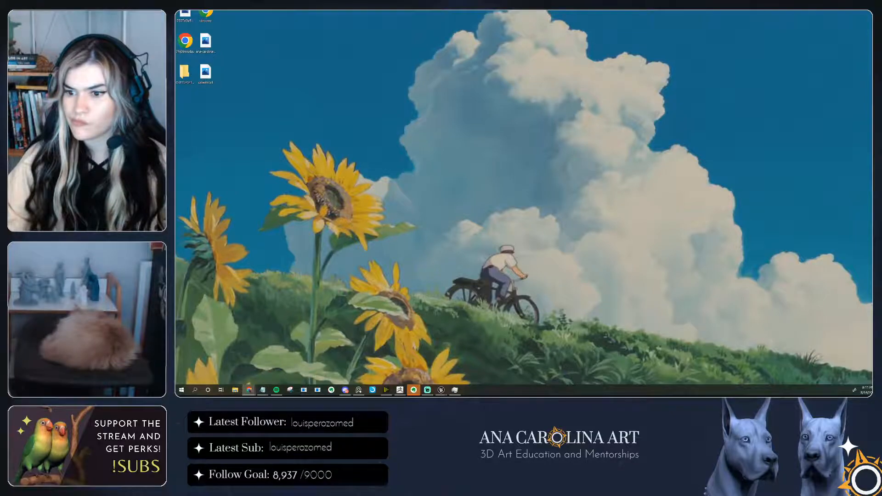
key(super+d)
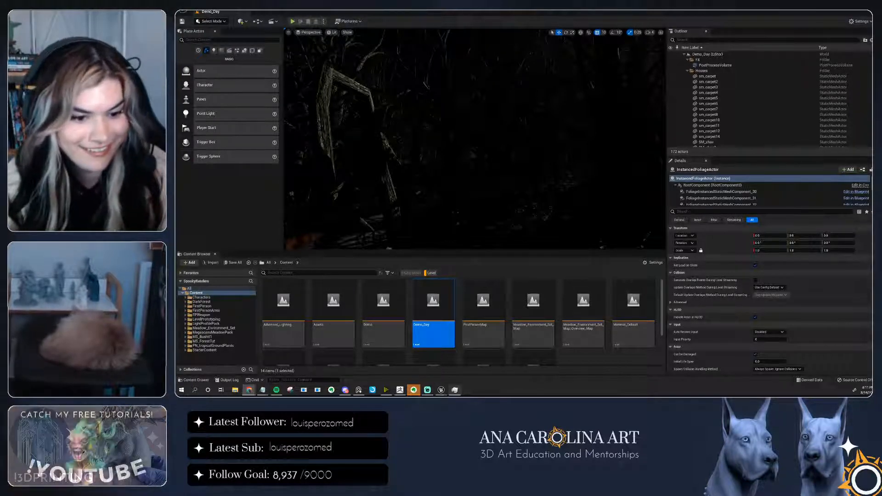
Switch to ZBrush and try to close the unresponsive program from its dialog
mouse_move(441, 390)
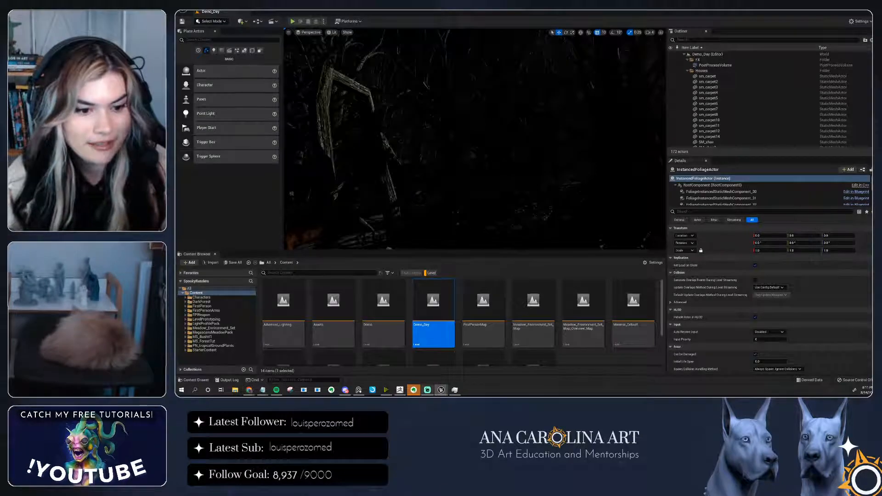
click(428, 390)
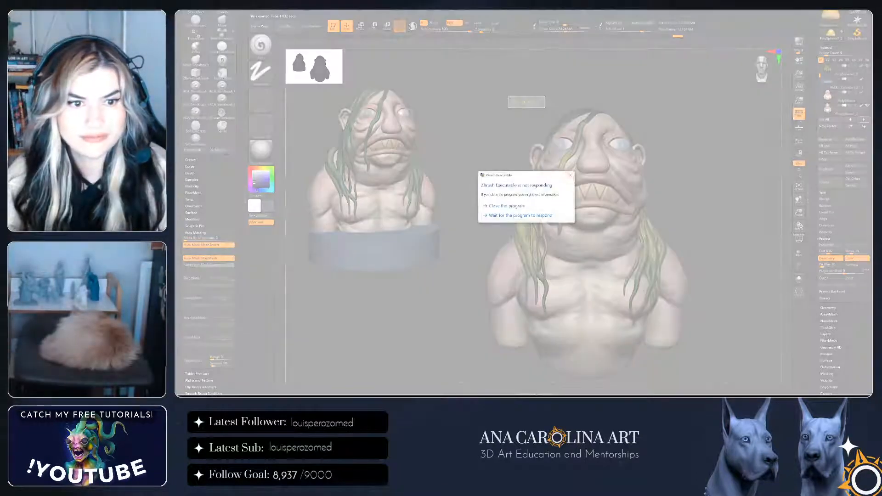
click(507, 206)
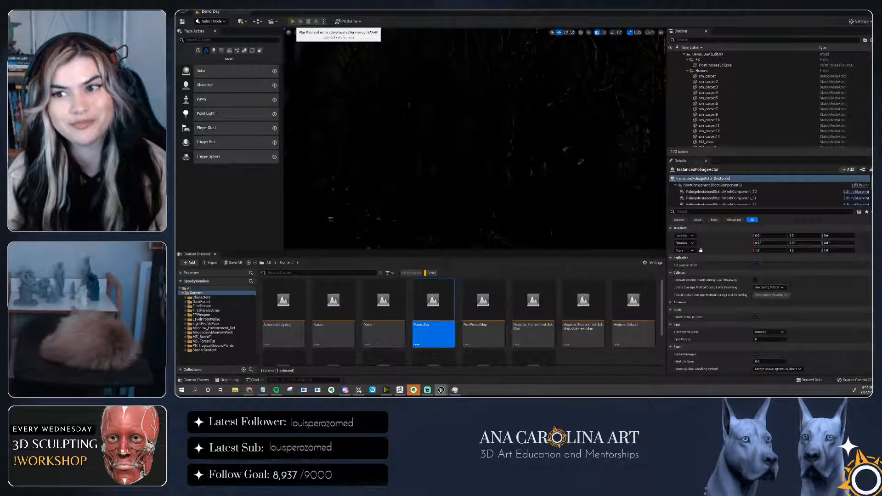
Play the Demo_Day level in the viewport to view it in-game, and stop the play session
click(292, 21)
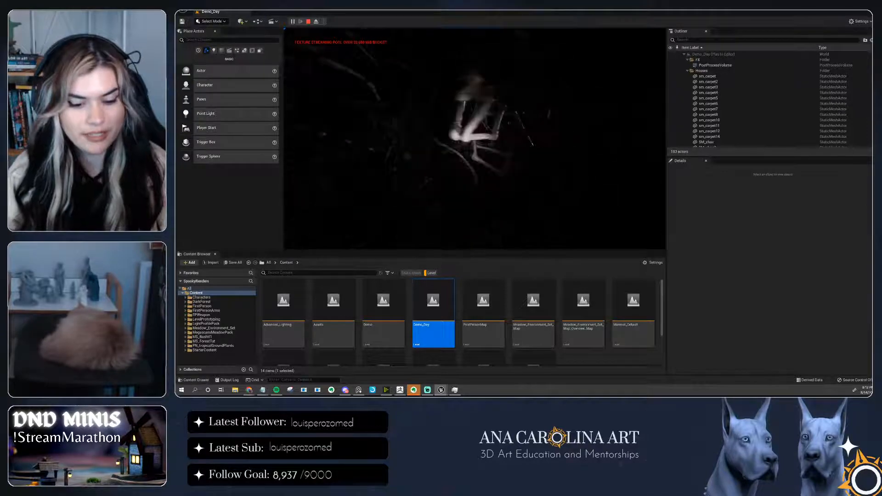
key(Escape)
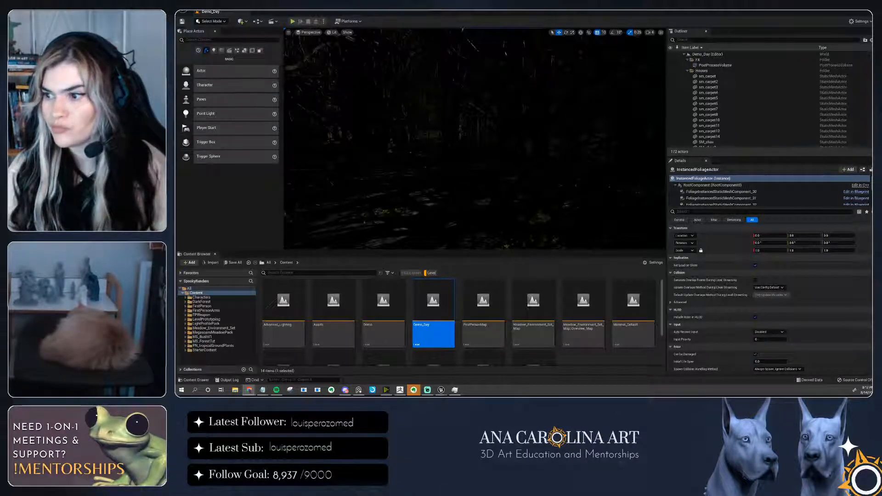
Switch to the Instagram profile in the browser, view the post titled "The Game", and return to Unreal Engine
drag(870, 164, 408, 10)
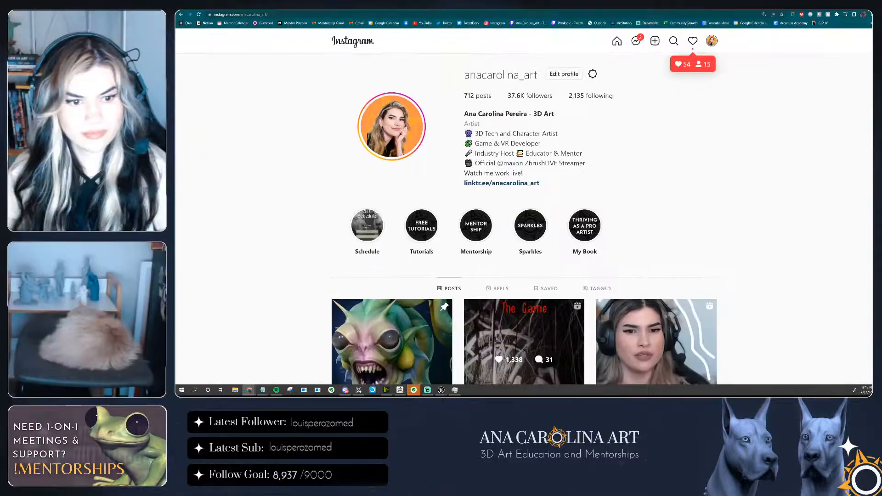
click(523, 340)
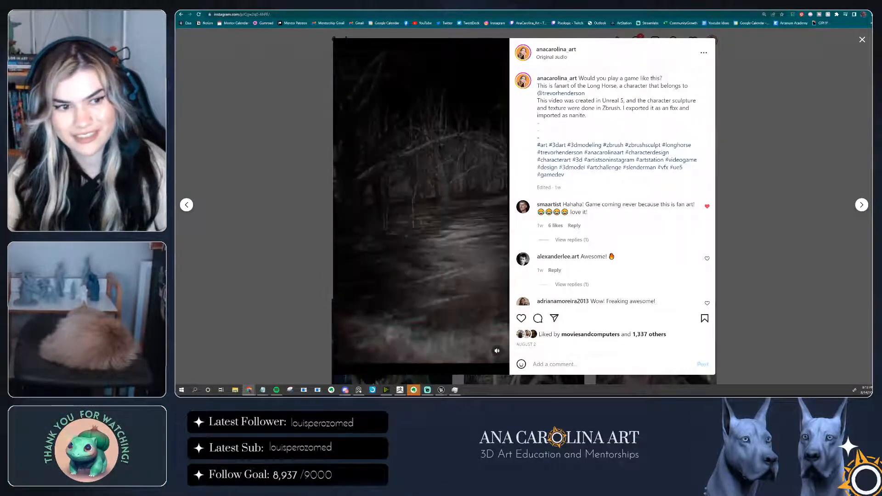
key(alt+Tab)
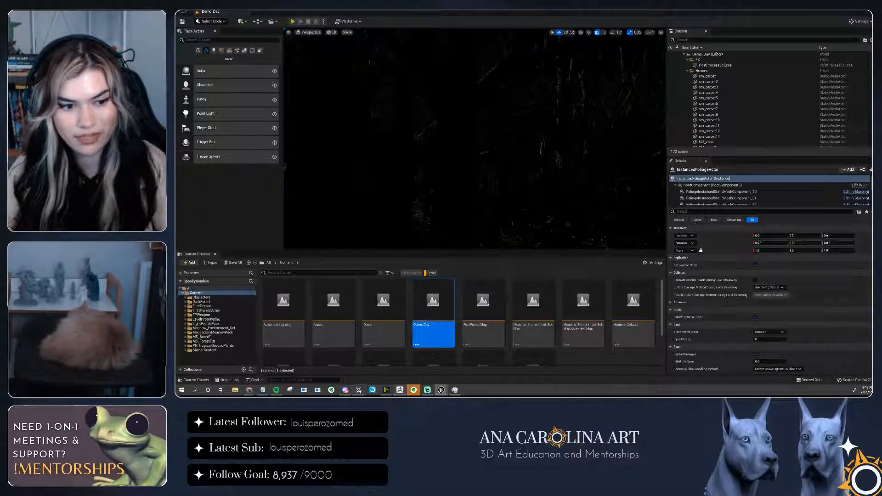
Switch to ZBrush to check the progress of the FBX export, and return to Unreal Engine
click(400, 390)
key(alt+Tab)
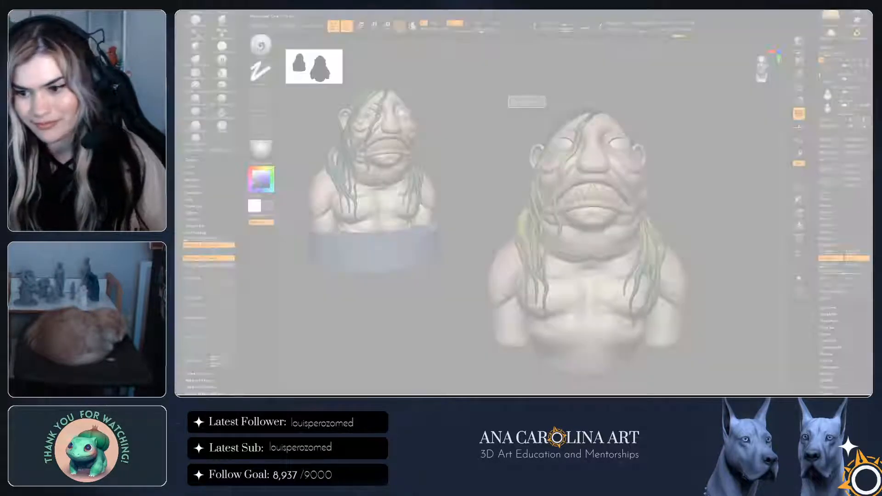
click(400, 390)
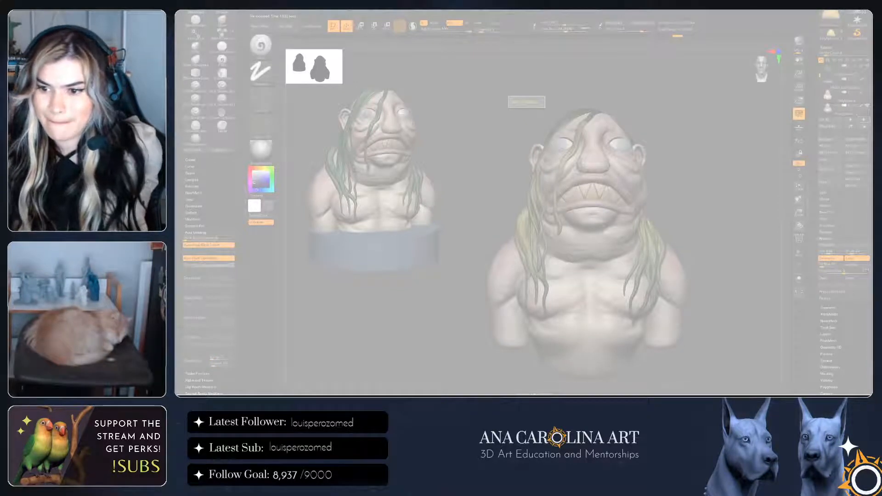
key(alt+Tab)
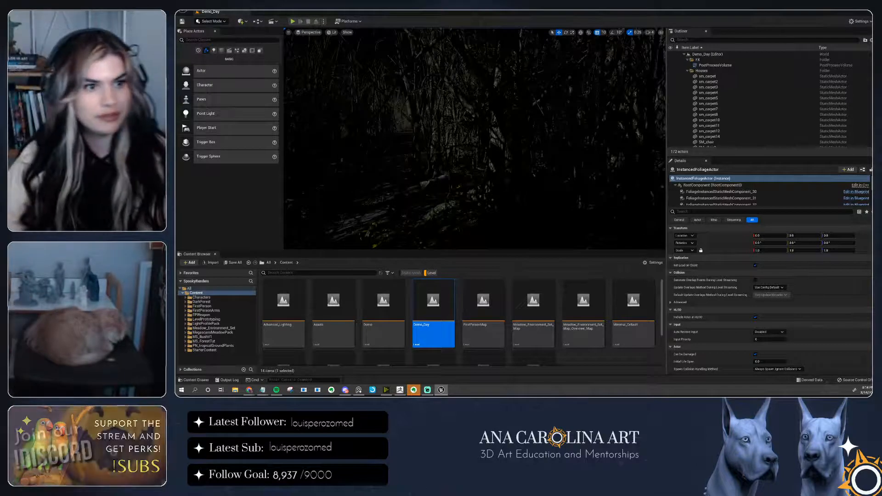
Search the project content for "water" and browse the matching assets
mouse_move(474, 138)
right_down()
mouse_move(464, 138)
mouse_move(475, 115)
mouse_move(450, 137)
mouse_move(478, 138)
right_up()
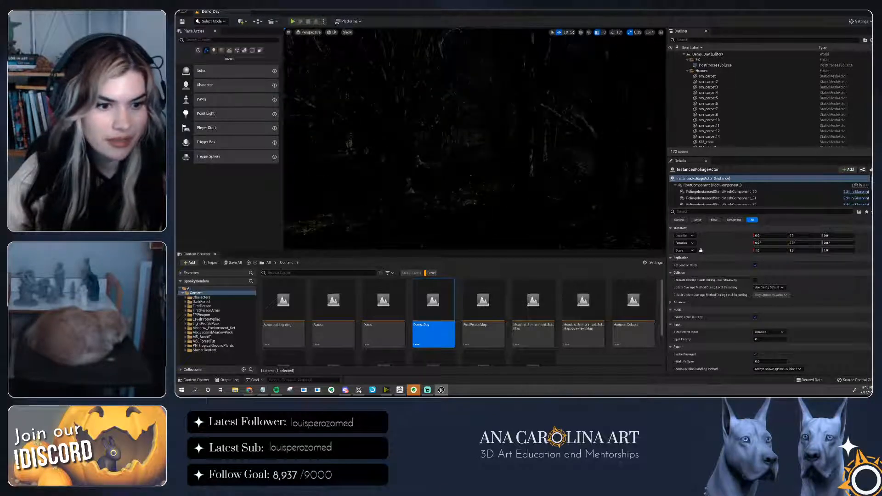
click(431, 273)
text(water)
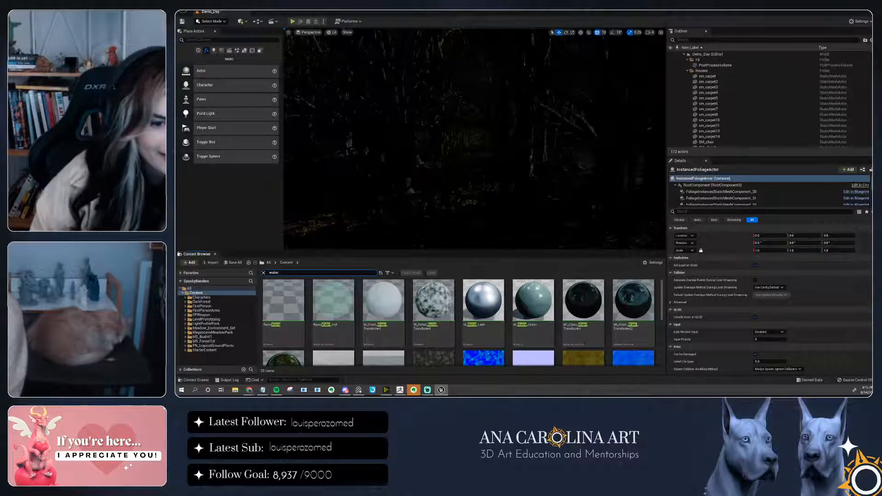
scroll(459, 321, down, 3)
scroll(460, 321, up, 1)
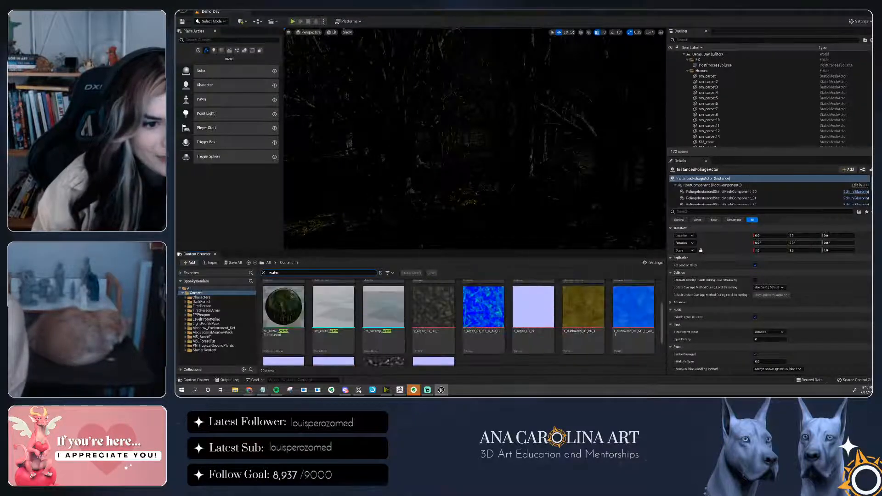
scroll(484, 322, up, 2)
scroll(384, 322, down, 1)
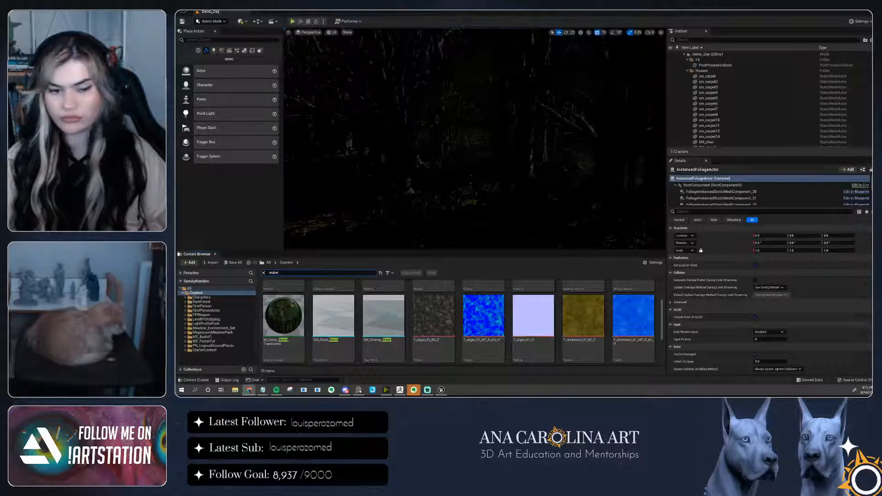
Display the viewport in Unlit mode and examine the skull-headed creature among the forest branches
right_drag(442, 202, 533, 195)
right_drag(473, 195, 554, 204)
click(332, 32)
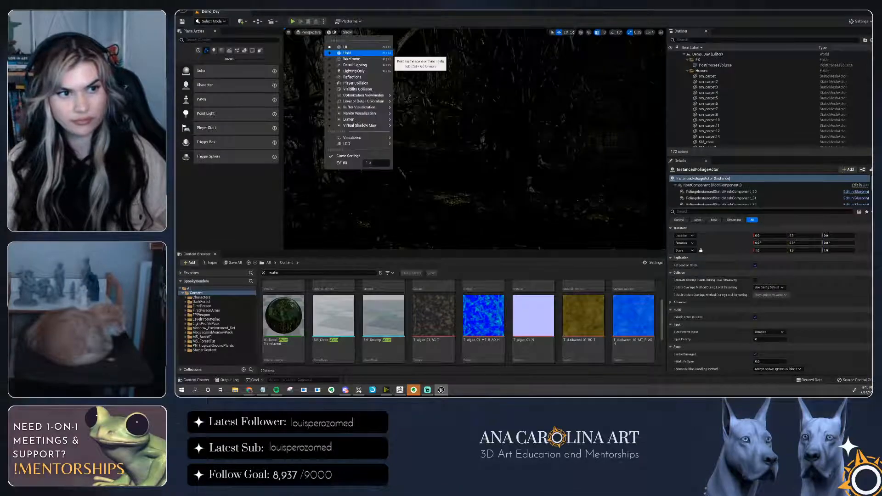
click(347, 52)
right_drag(473, 137, 487, 149)
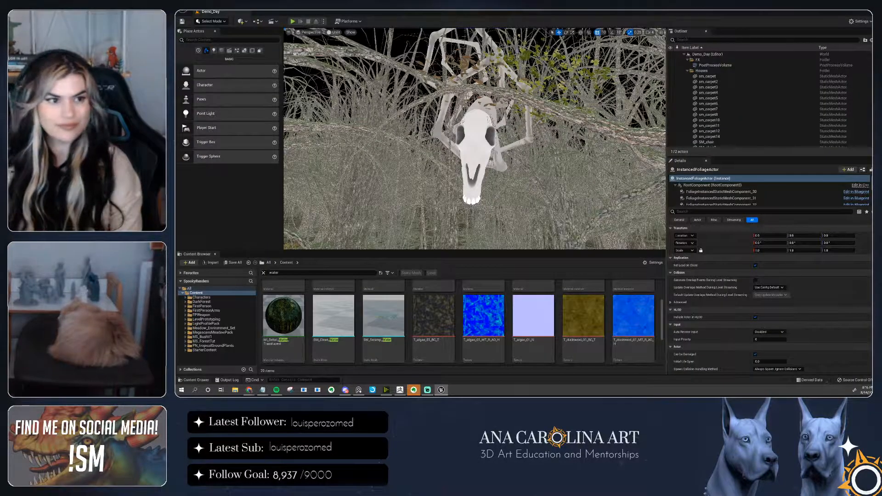
Return the viewport to Lit mode and select the All root folder in the project content
click(335, 32)
click(349, 47)
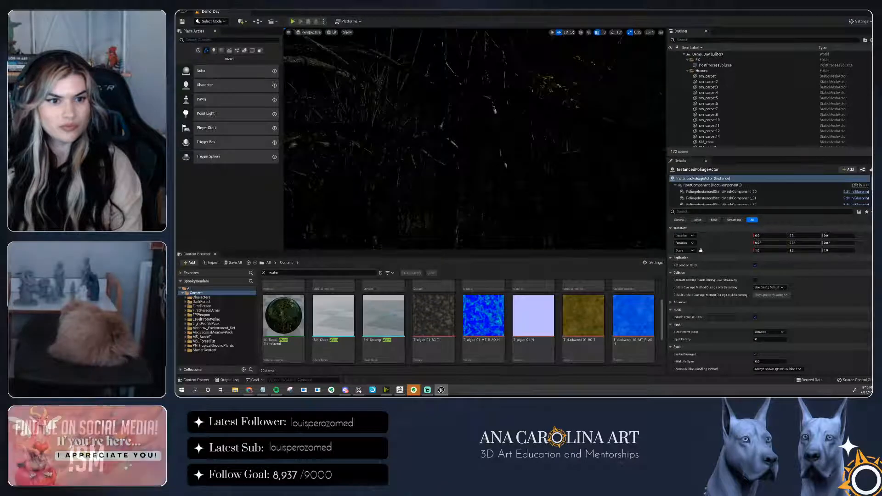
mouse_move(473, 138)
right_down()
mouse_move(547, 143)
mouse_move(481, 143)
mouse_move(487, 147)
mouse_move(467, 154)
right_up()
click(190, 288)
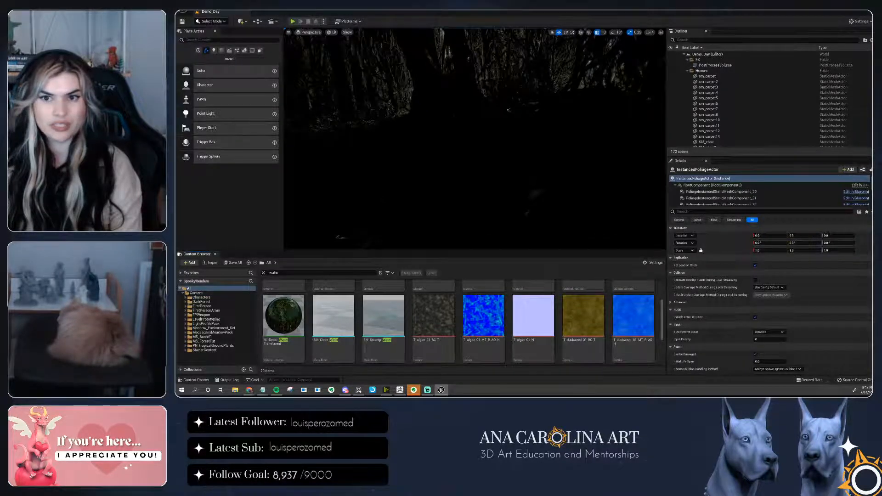
Switch to ZBrush to check the exported bust, minimize its window, and return to Unreal Engine
key(alt+Tab)
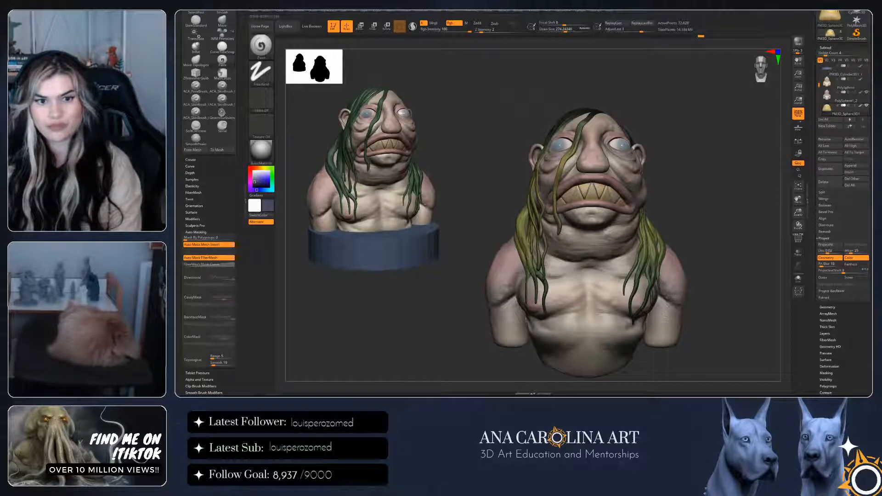
mouse_move(717, 198)
mouse_down()
mouse_move(753, 205)
mouse_move(717, 207)
mouse_up()
click(866, 11)
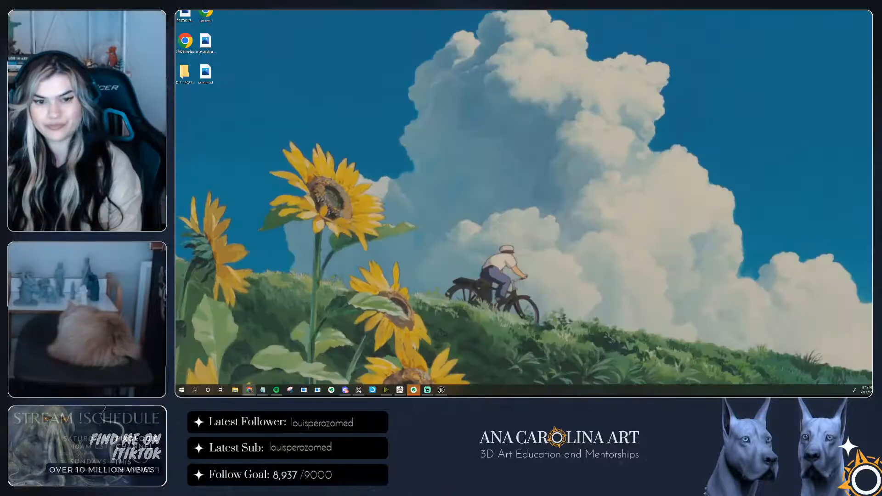
click(441, 391)
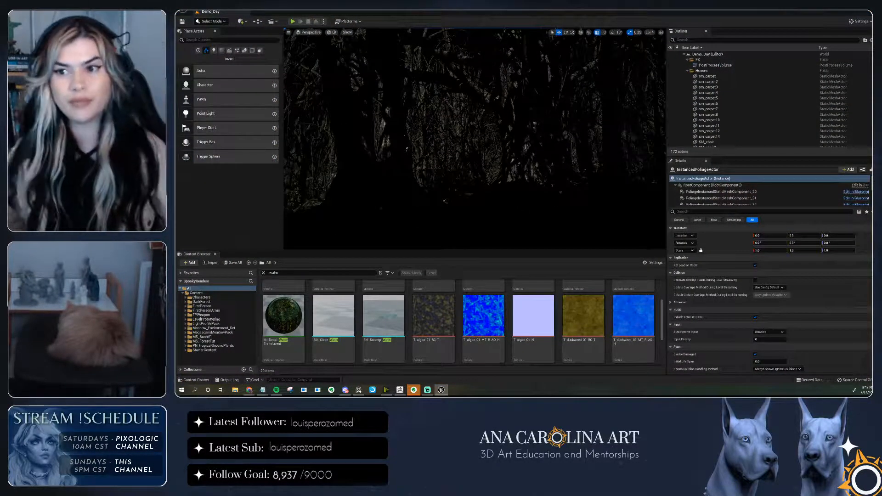
Clear the "water" search and open the Characters folder inside Content
scroll(460, 321, up, 2)
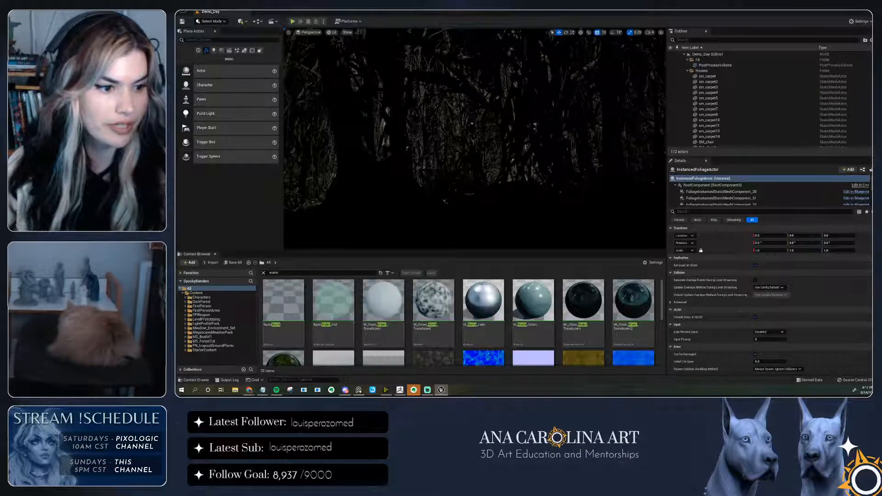
click(263, 272)
double_click(284, 299)
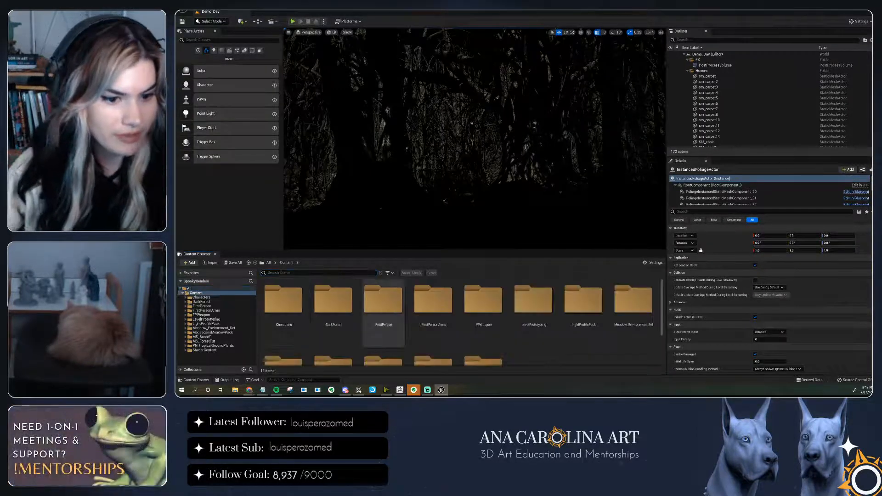
double_click(283, 298)
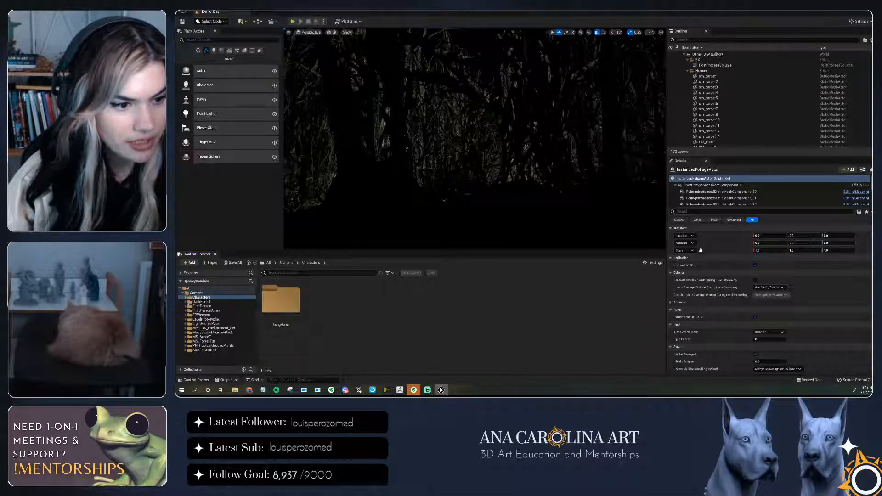
Create a folder named Draugr inside the Characters folder and open it
right_click(358, 320)
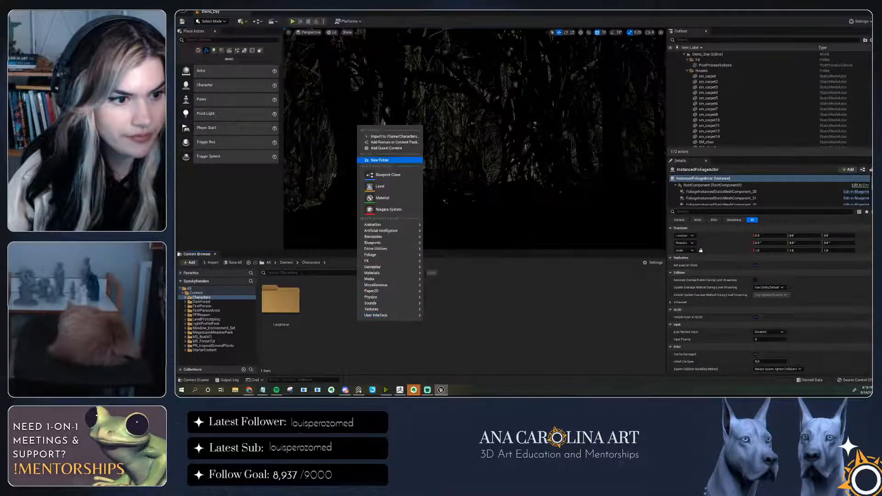
click(379, 160)
text(Draugr)
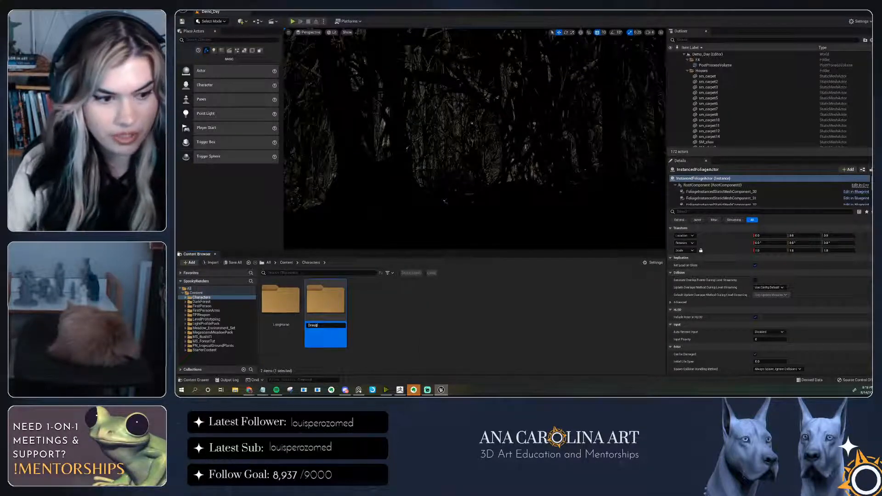
key(Return)
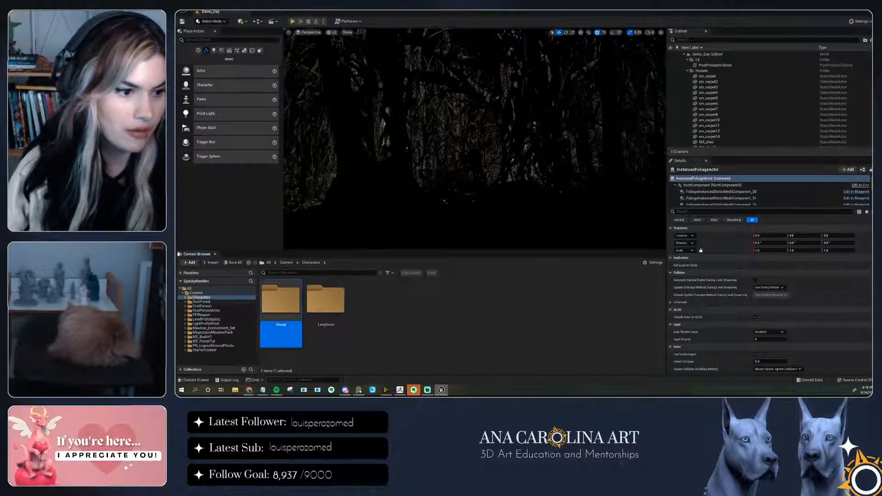
double_click(281, 301)
Start importing the SM_Draugr_00 FBX mesh into the Draugr folder and move the file selection window out of view
right_click(281, 302)
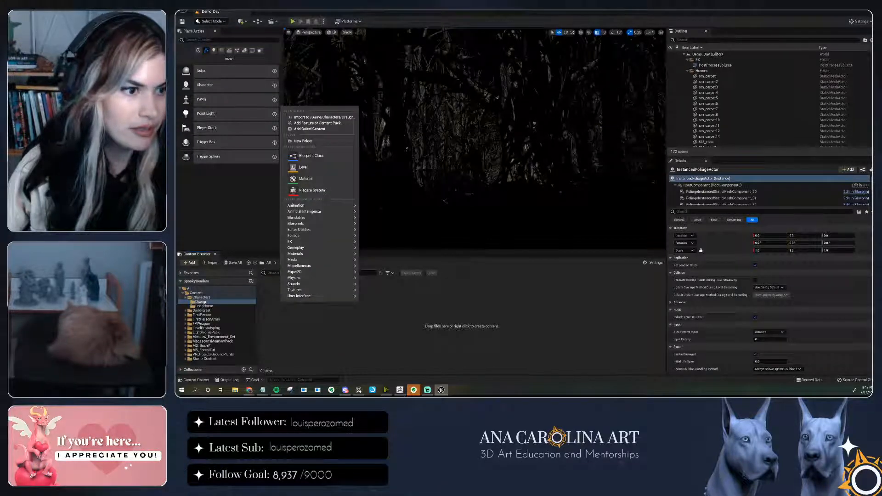
key(Escape)
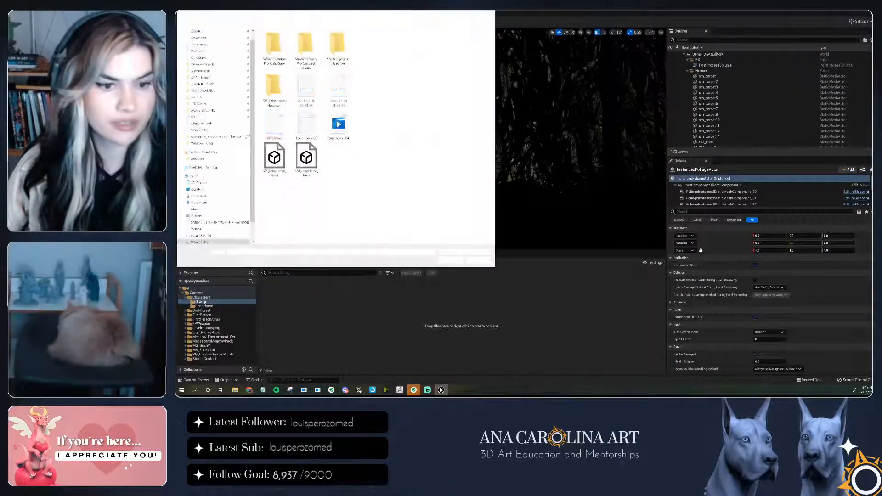
drag(335, 13, 872, 60)
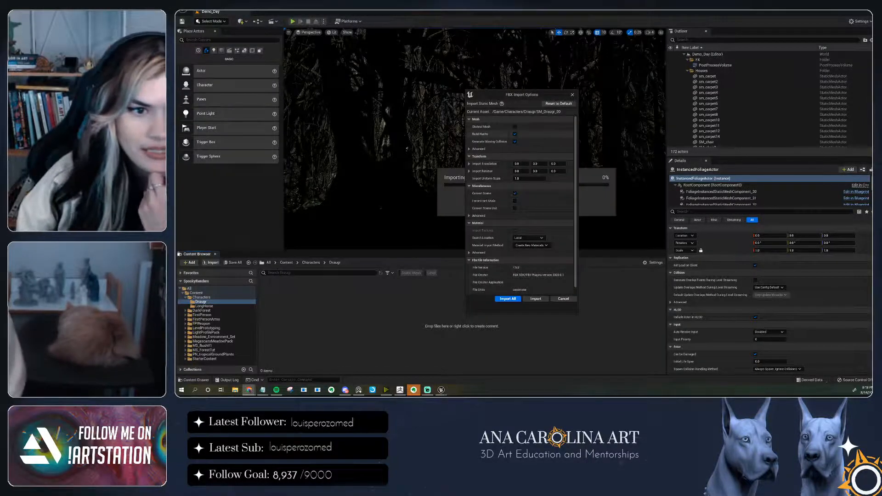
Review the advanced mesh, transform and material settings in the FBX import options and import all of SM_Draugr_00
click(478, 149)
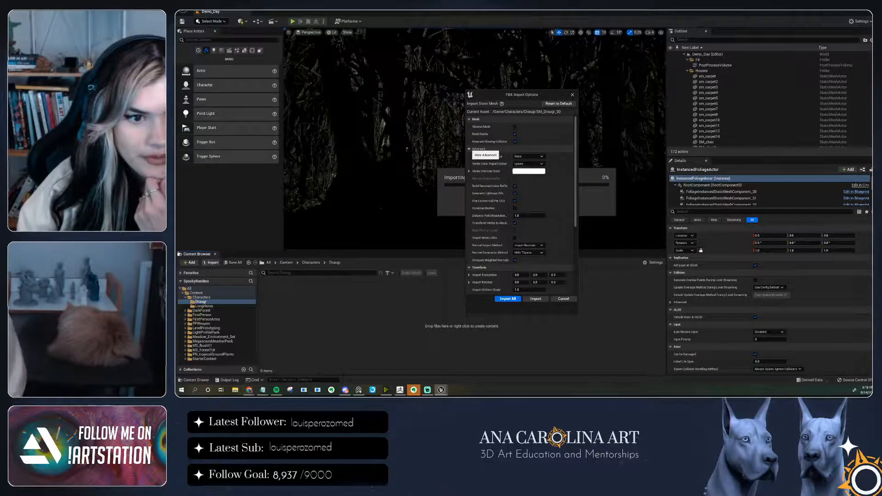
click(478, 149)
scroll(478, 199, down, 2)
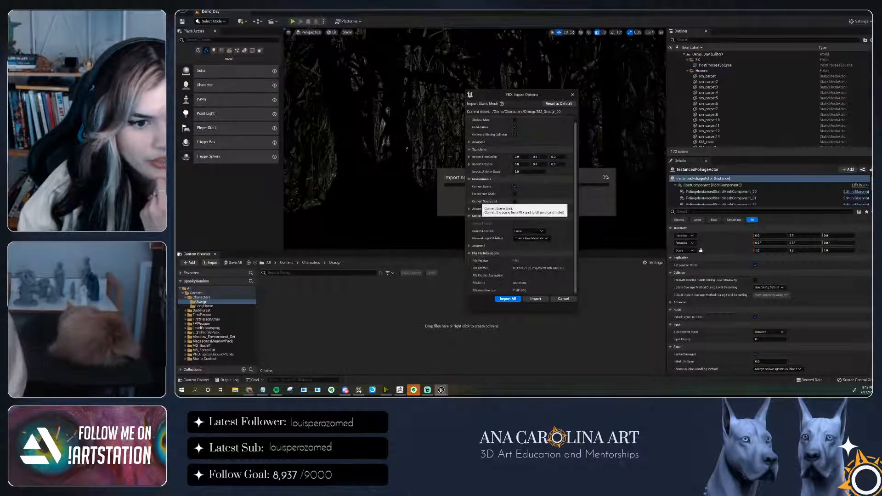
scroll(487, 207, up, 2)
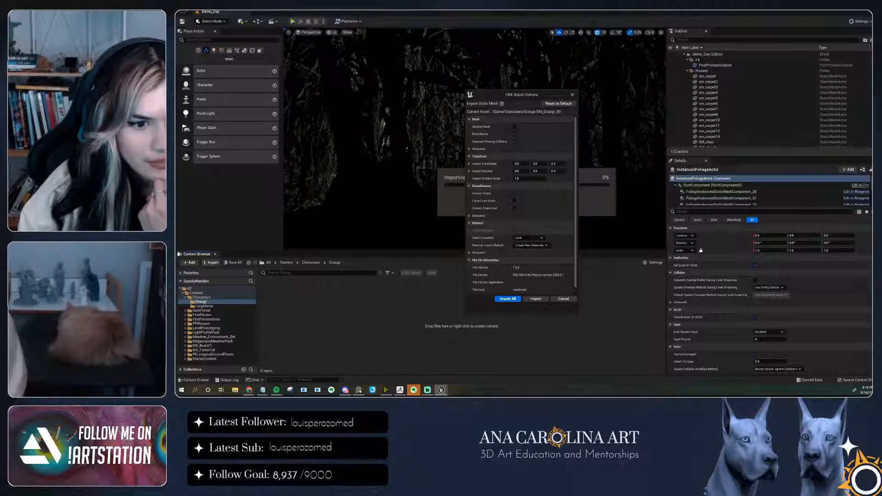
scroll(515, 235, down, 1)
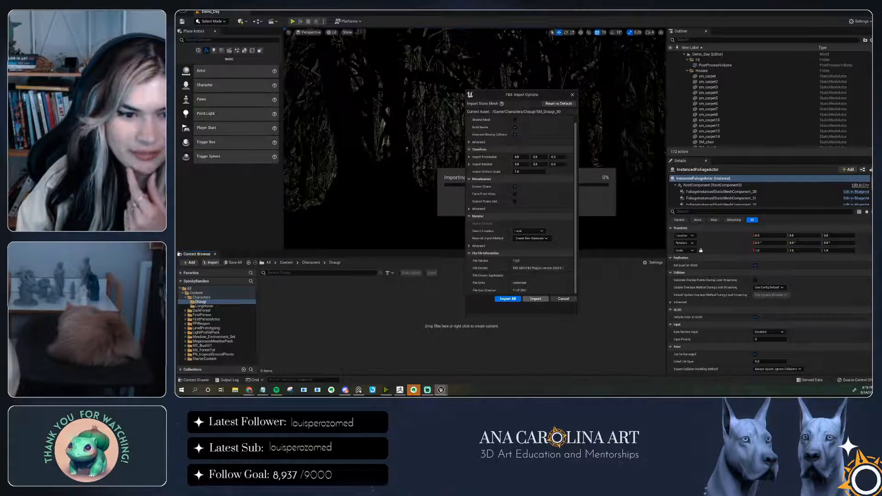
click(508, 299)
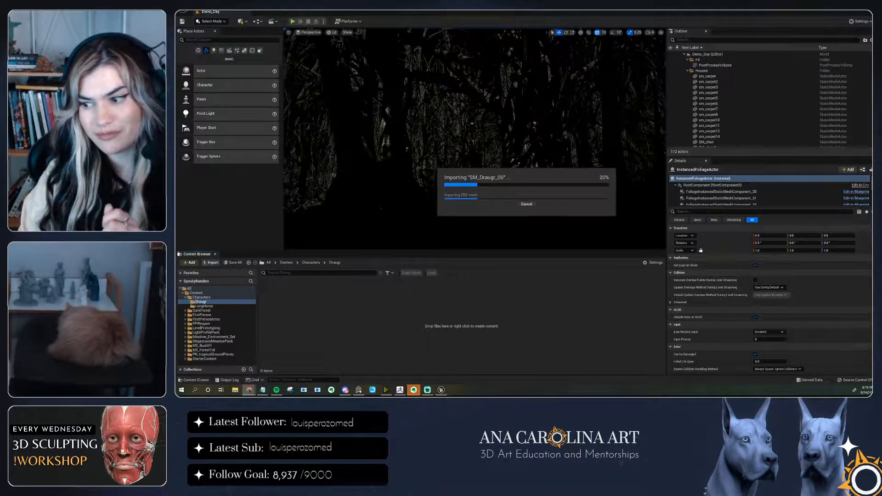
Switch to ZBrush, rotate the troll bust slightly, and make its body the active subtool
key(alt+Tab)
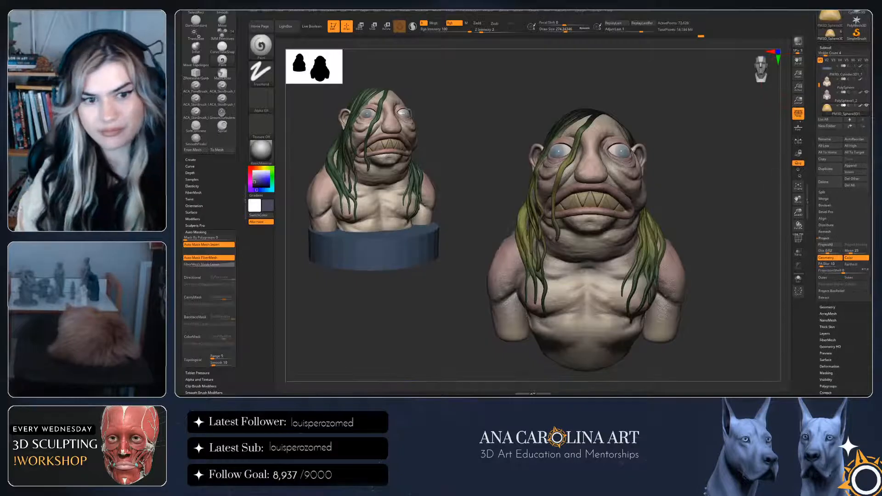
drag(730, 256, 770, 255)
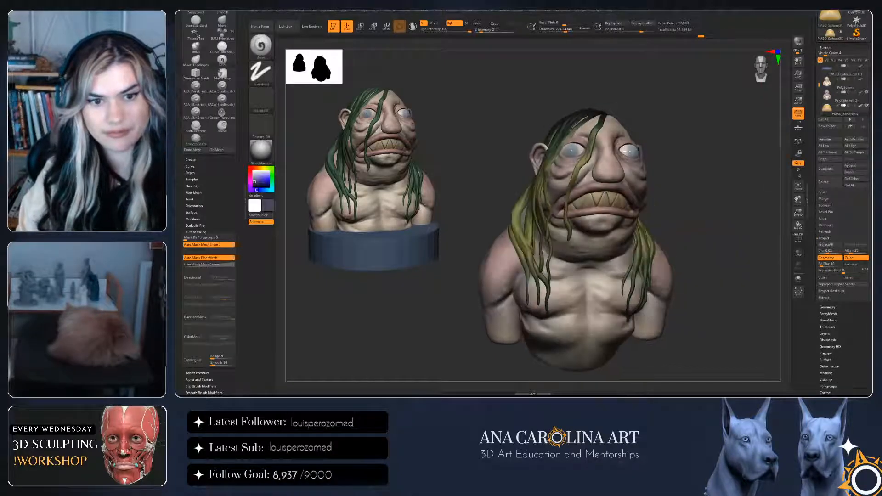
alt+click(566, 230)
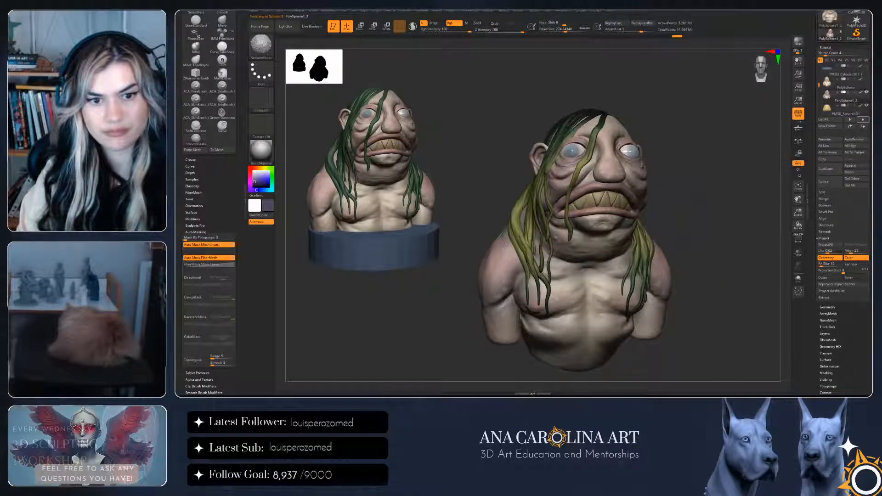
Lower the troll body's subdivision by two levels and step it back up while inspecting the sculpt
mouse_move(726, 257)
mouse_down()
mouse_move(685, 258)
mouse_move(740, 298)
mouse_up()
key(shift+d)
key(shift+d)
mouse_move(761, 193)
mouse_down()
mouse_move(717, 195)
mouse_move(703, 206)
mouse_move(749, 205)
mouse_move(739, 199)
mouse_move(763, 176)
mouse_up()
key(d)
key(d)
key(d)
key(d)
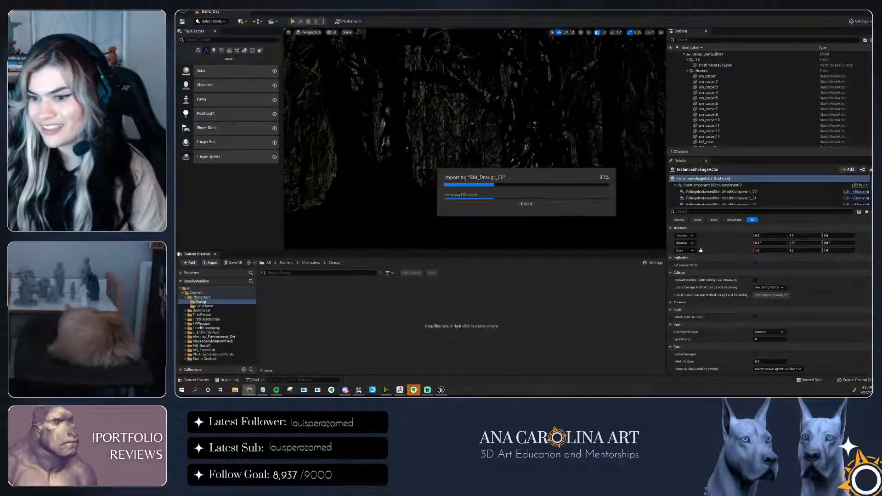
Bring up YouTube Studio, examine the channel analytics overview and top content for the last 28 days, and move the browser away
drag(872, 139, 527, 10)
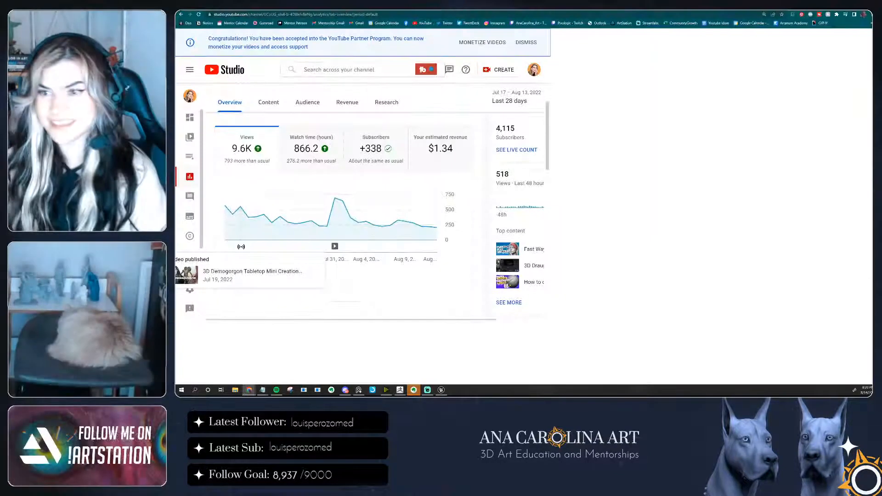
scroll(524, 221, up, 2)
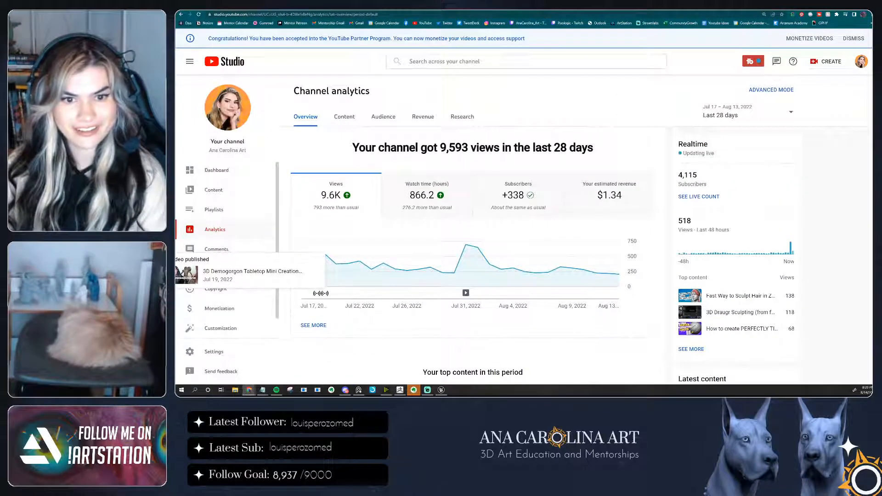
drag(597, 195, 622, 195)
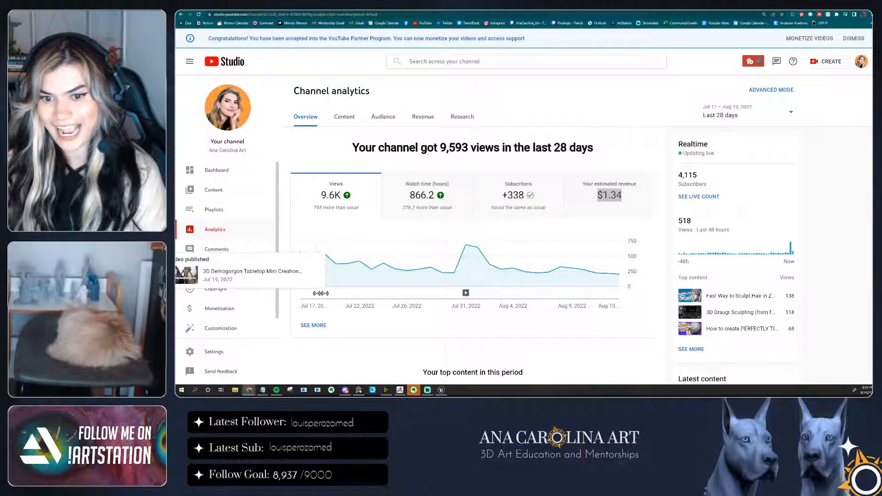
scroll(572, 268, down, 4)
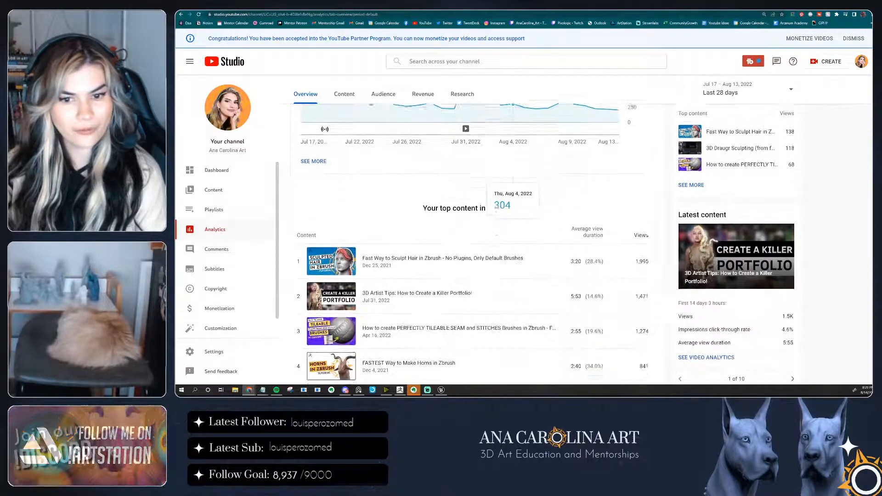
scroll(572, 269, up, 4)
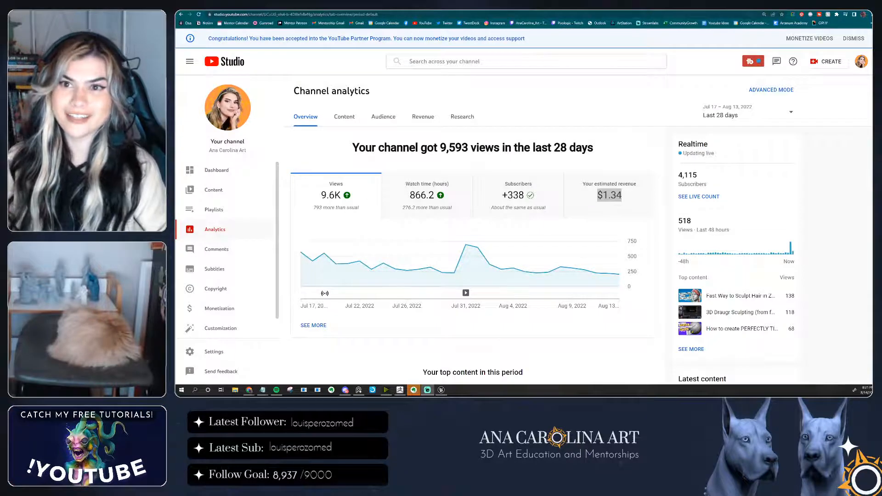
scroll(474, 244, down, 3)
scroll(441, 175, down, 2)
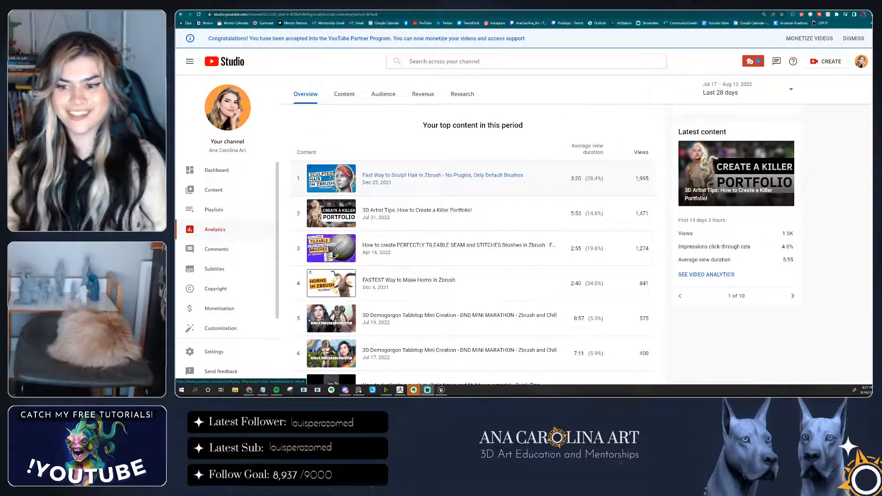
scroll(609, 197, up, 6)
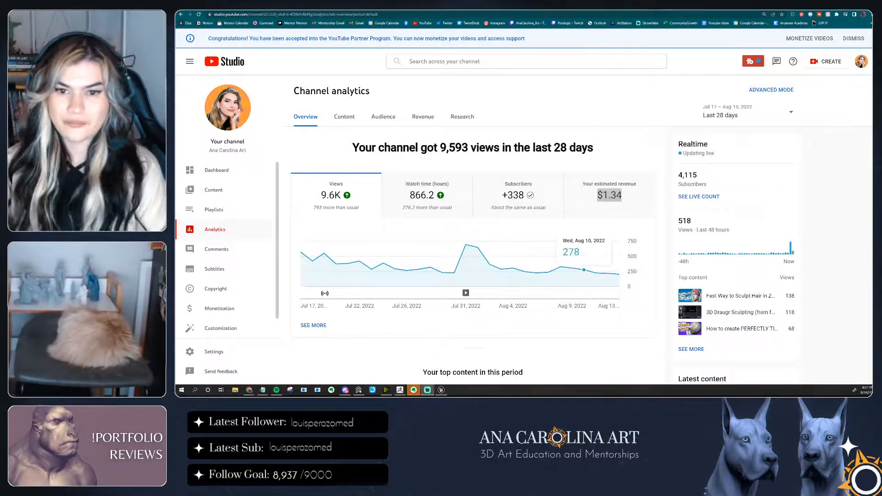
drag(776, 11, 872, 14)
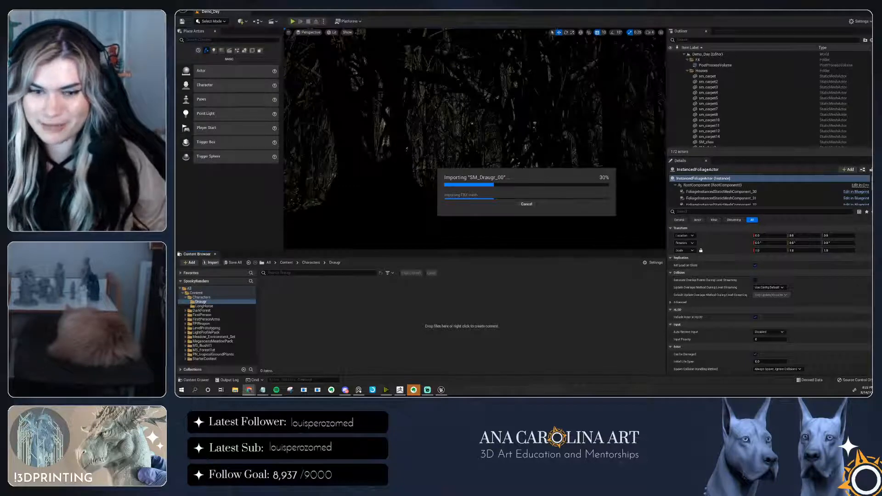
Switch to ZBrush, raise the troll body one subdivision level, and examine the skin detail of the face up close
click(400, 390)
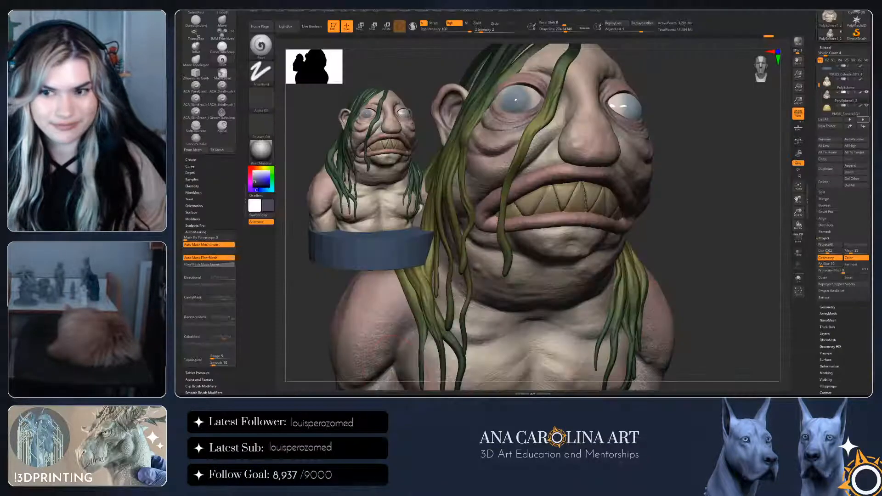
drag(717, 294, 552, 303)
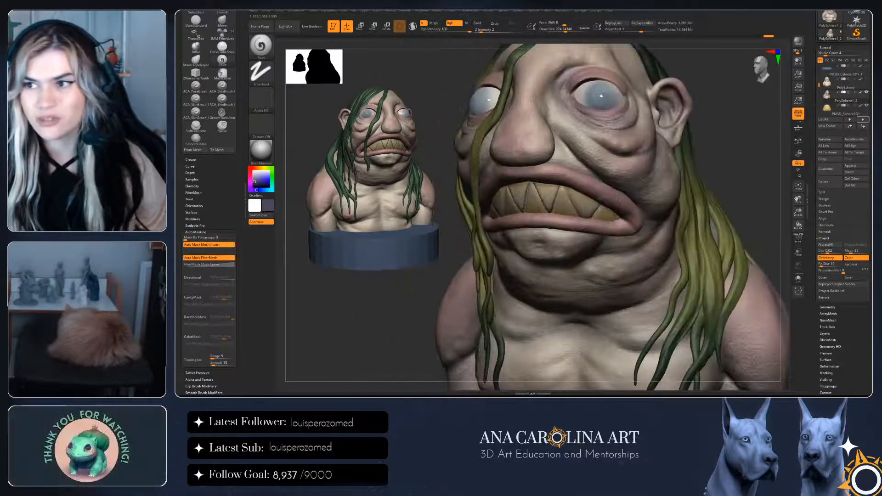
drag(753, 152, 735, 193)
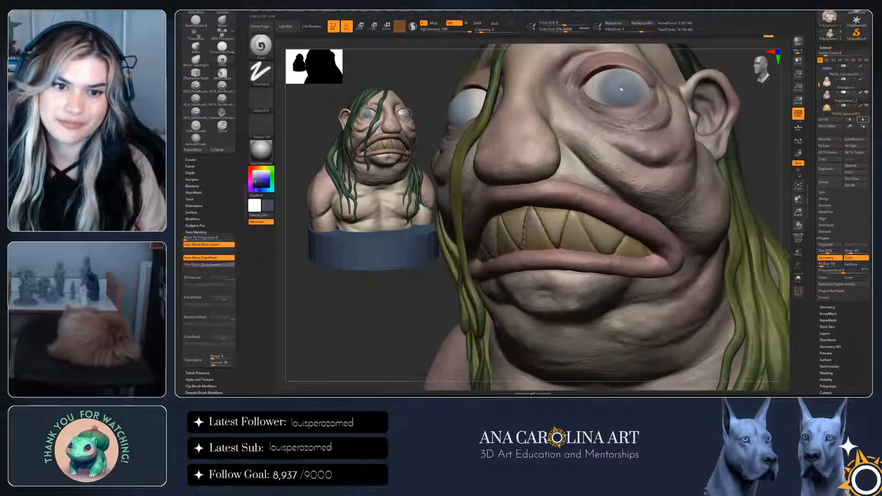
key(d)
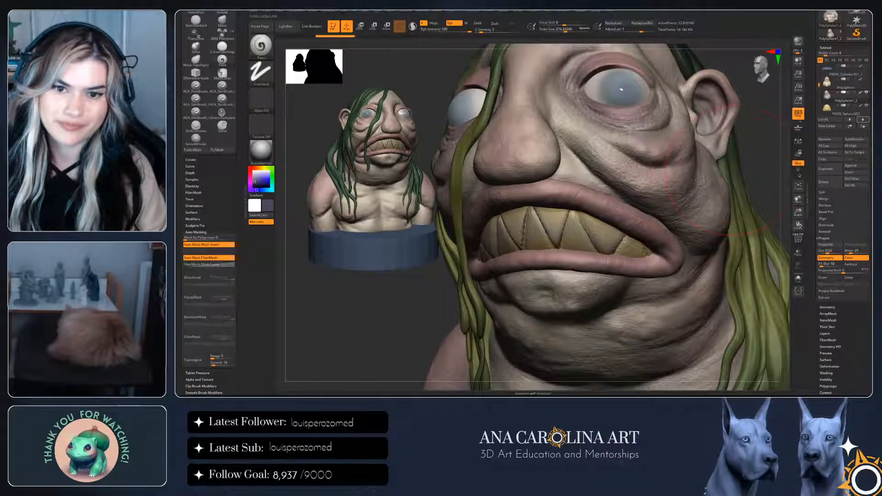
alt+drag(733, 169, 747, 133)
mouse_move(753, 99)
alt+mouse_down()
mouse_move(762, 128)
mouse_move(752, 136)
alt+mouse_up()
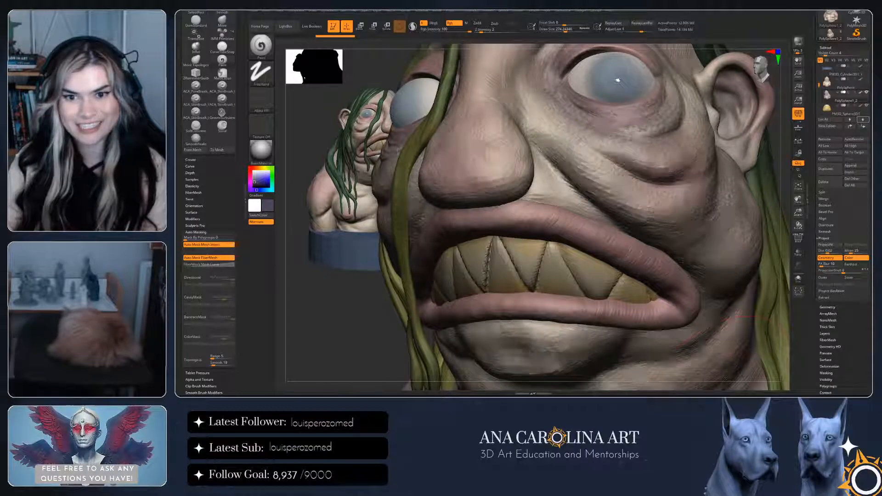
drag(784, 285, 779, 264)
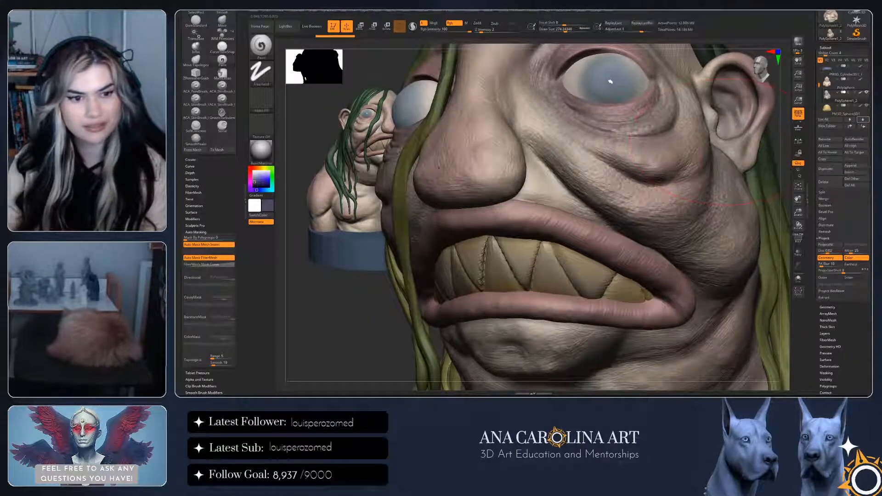
drag(334, 286, 349, 287)
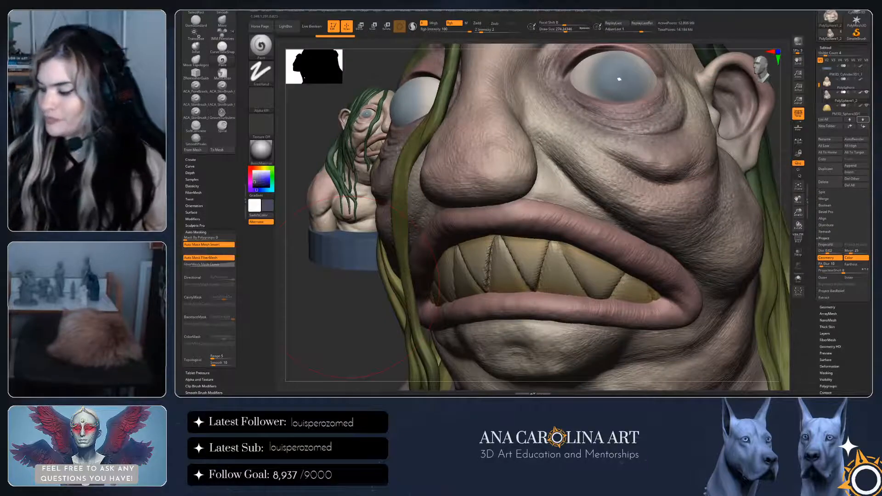
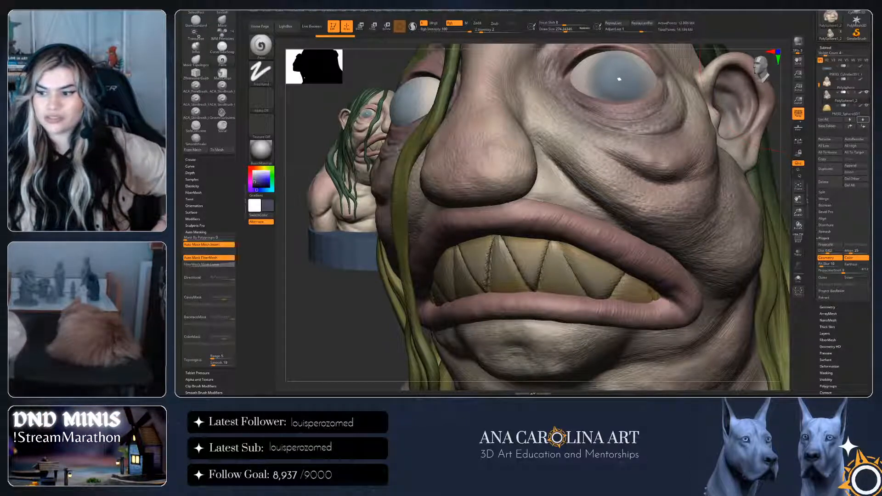
Check the SM_Draugr_00 import progress in Unreal Engine and minimize the ZBrush window
key(alt+Tab)
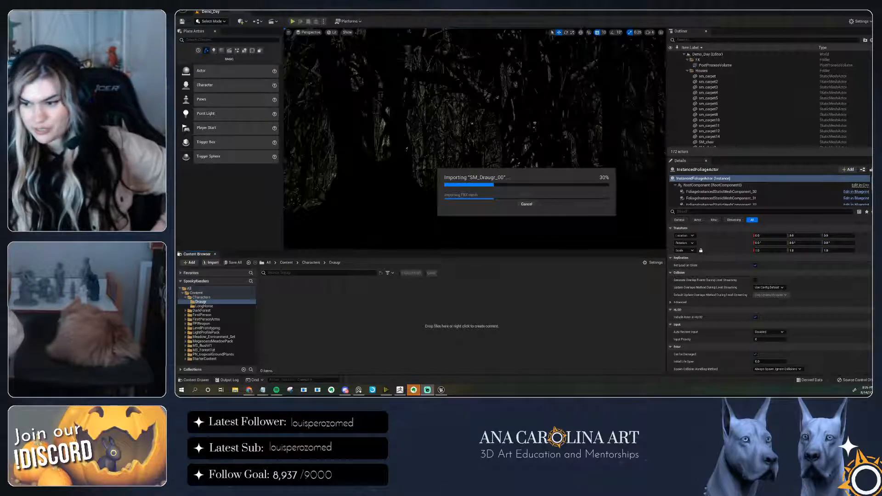
key(alt+Tab)
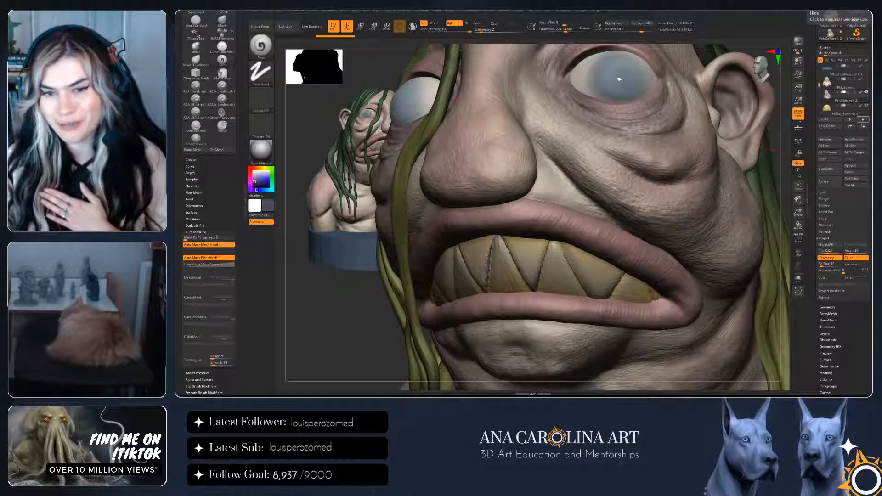
click(858, 11)
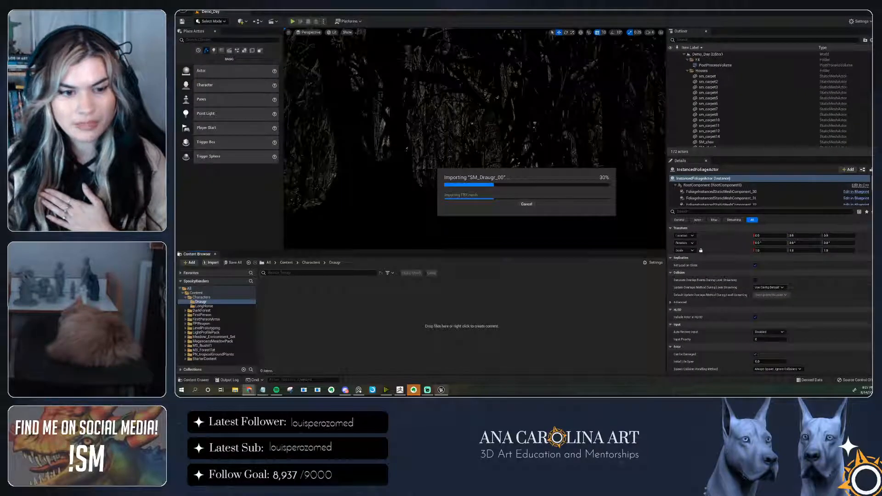
mouse_move(441, 390)
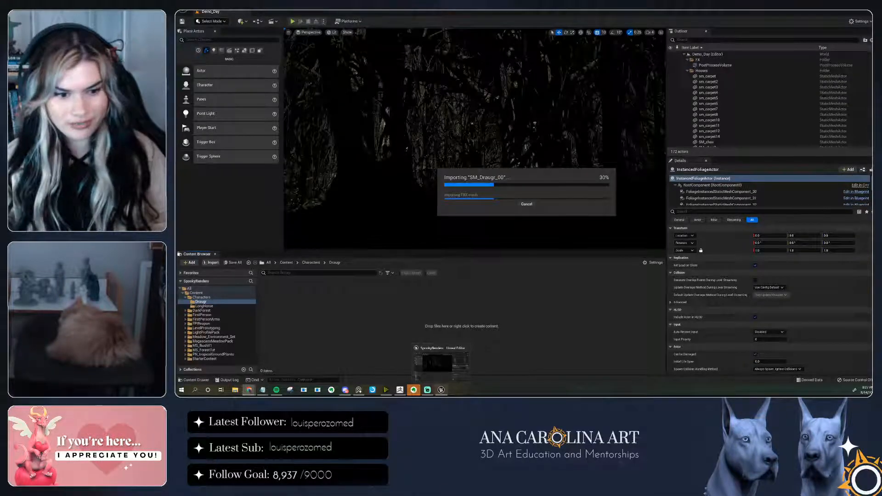
Alternate between the troll sculpt in ZBrush and Unreal Engine to monitor the SM_Draugr_00 import progress
click(400, 390)
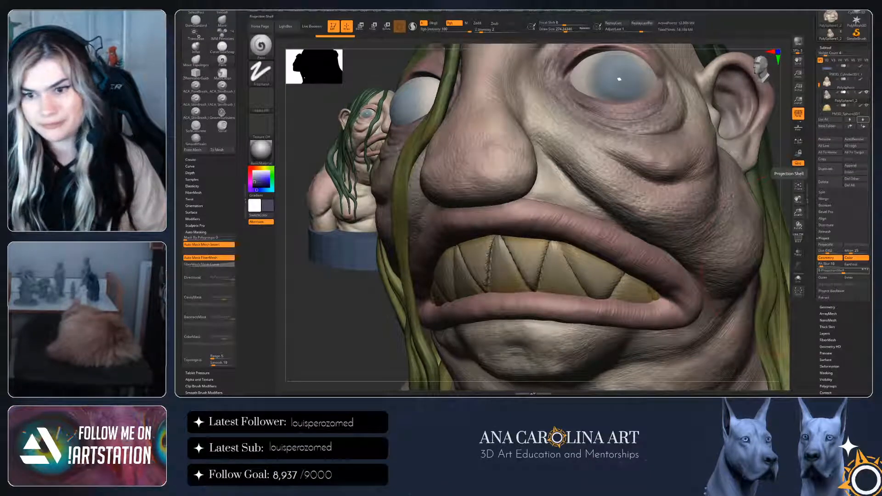
key(alt+Tab)
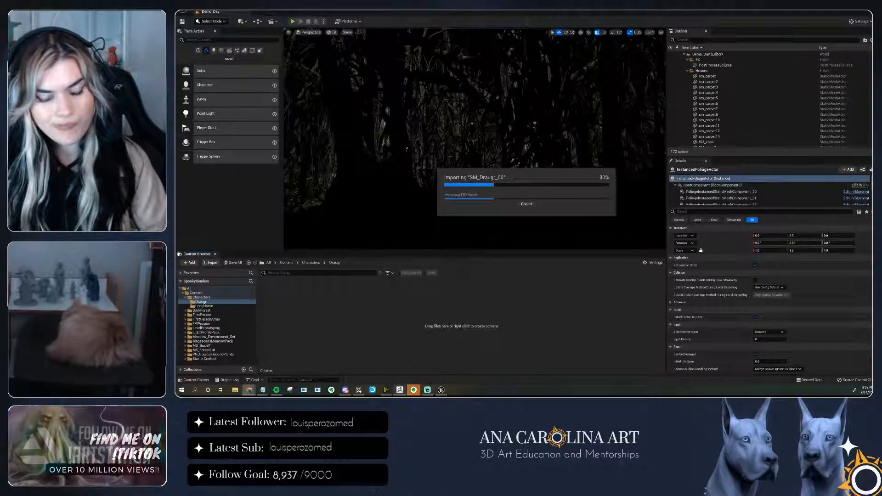
click(400, 390)
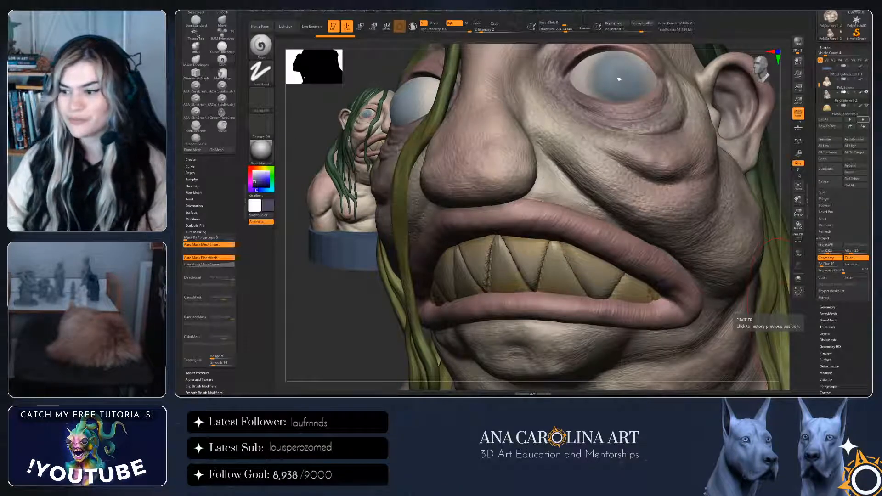
key(alt+Tab)
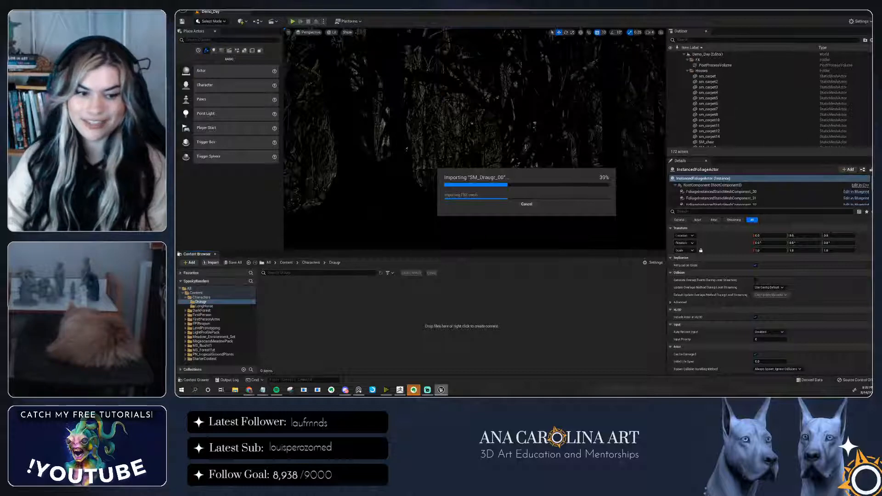
mouse_move(441, 390)
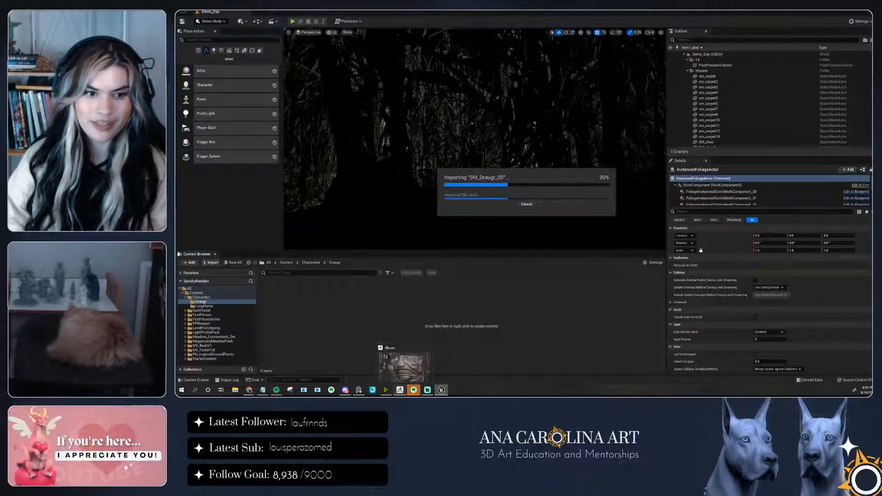
Switch to ZBrush, examine the troll's face from a slightly turned angle, and recheck the SM_Draugr_00 import in Unreal Engine
click(401, 390)
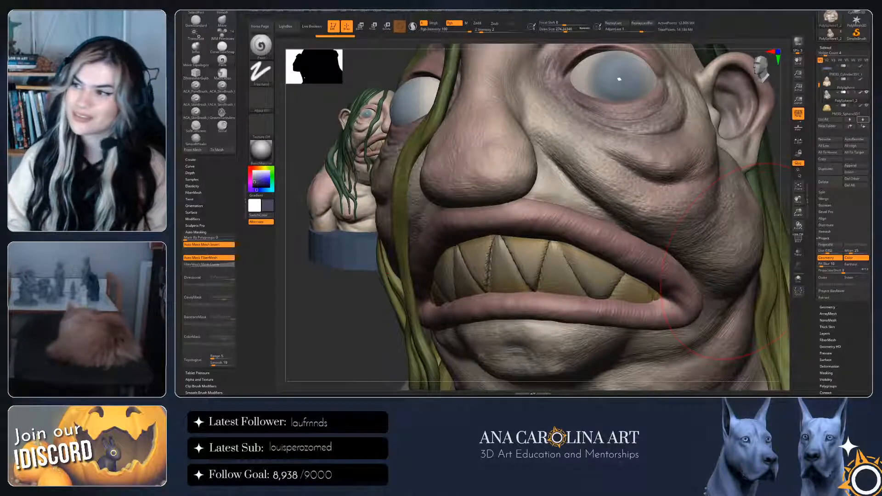
drag(857, 169, 857, 241)
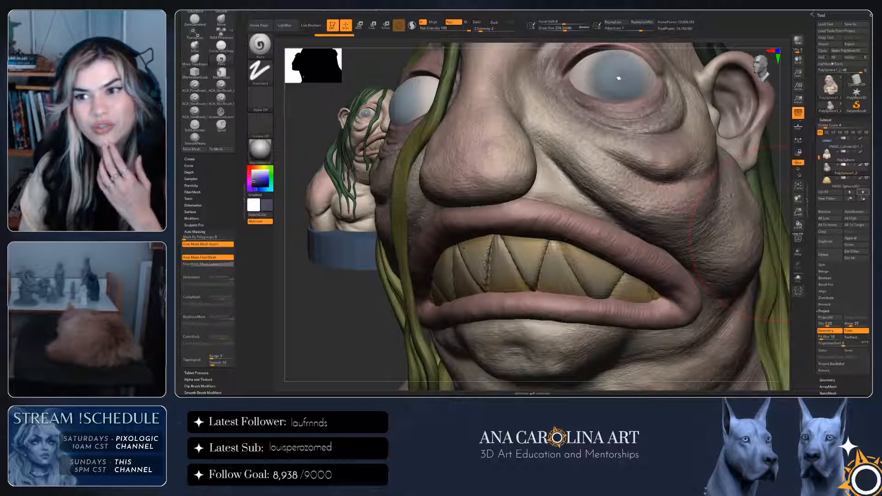
drag(783, 234, 807, 234)
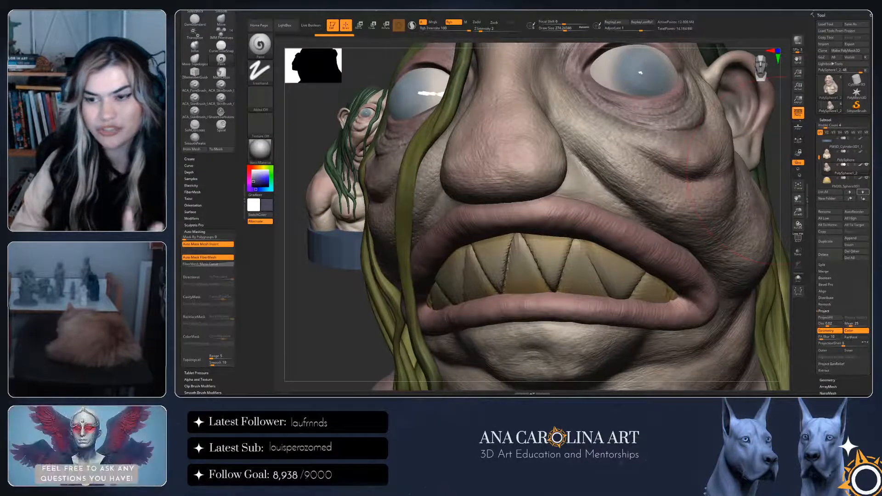
key(alt+Tab)
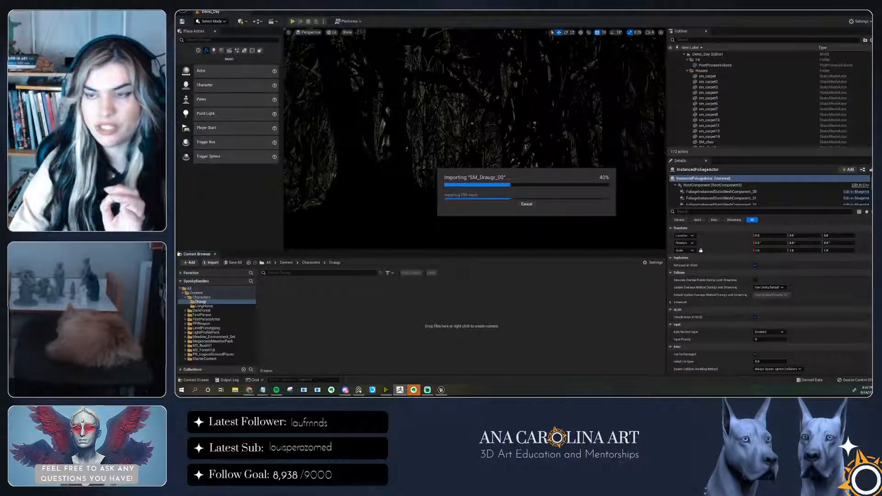
key(alt+Tab)
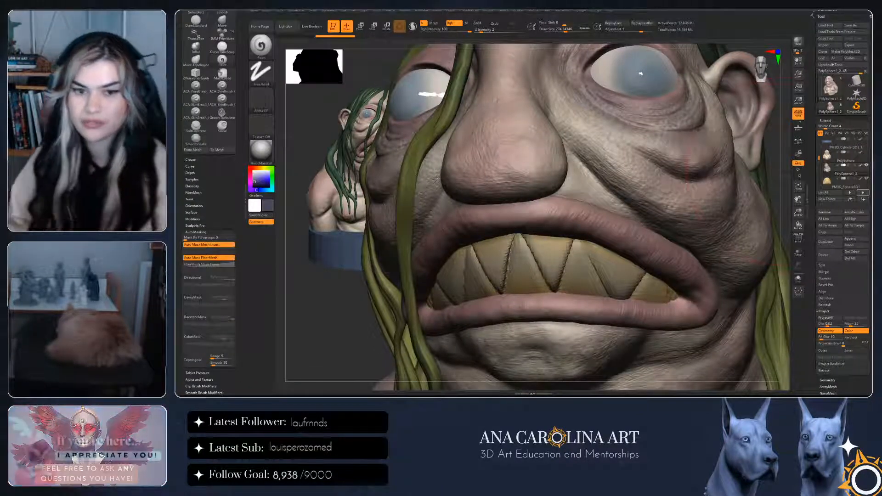